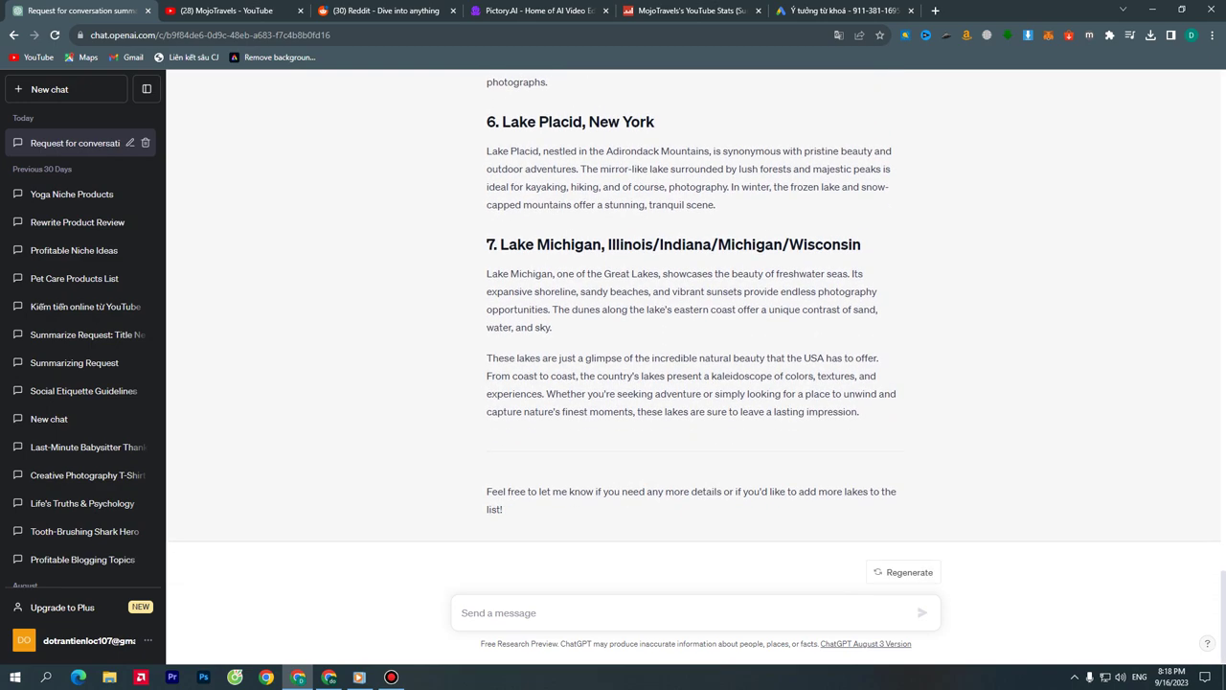
# Ask ChatGPT to "add me more 3 destination" to the lakes article and review its reply
pyautogui.scroll(6, 694, 335)
pyautogui.scroll(-6, 694, 335)
pyautogui.write('add')
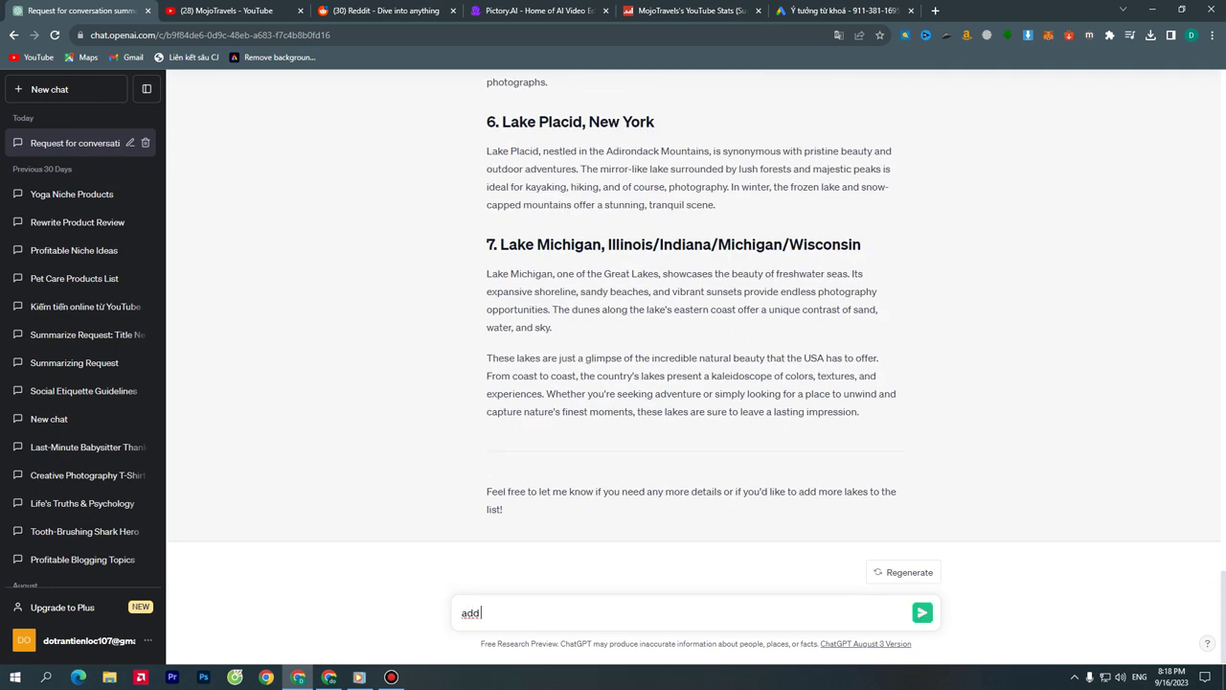
pyautogui.write(' me more 3 destination')
pyautogui.press('Return')
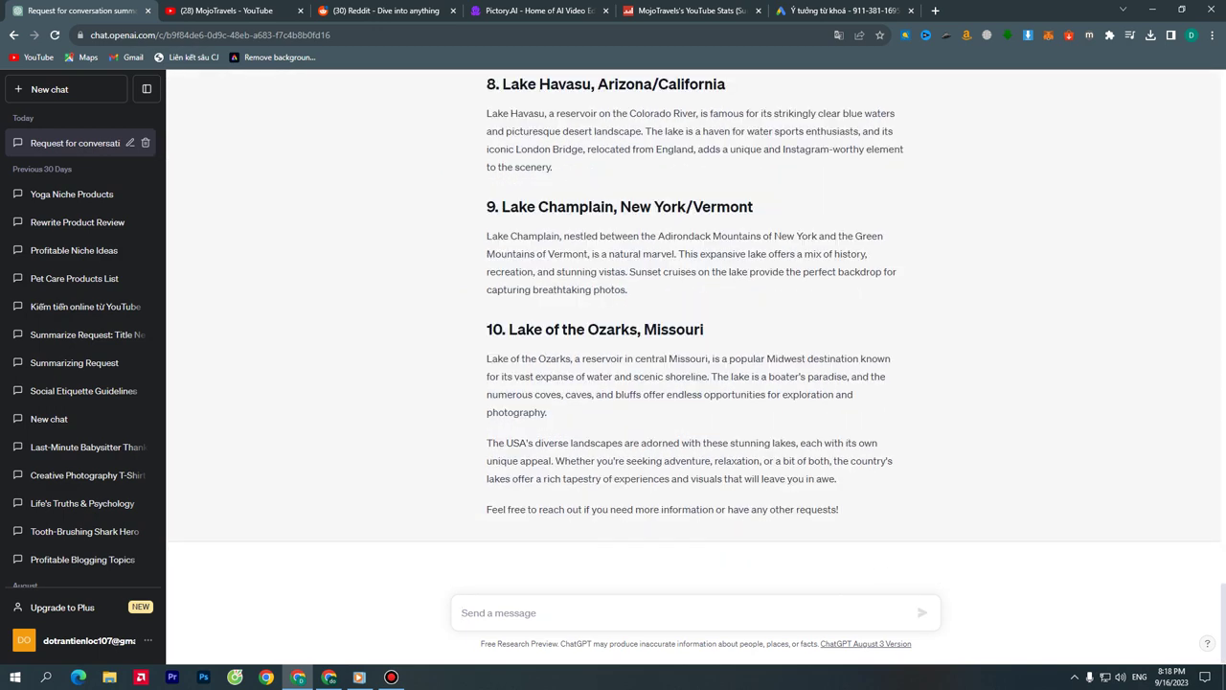
pyautogui.scroll(8, 693, 345)
pyautogui.scroll(-6, 693, 345)
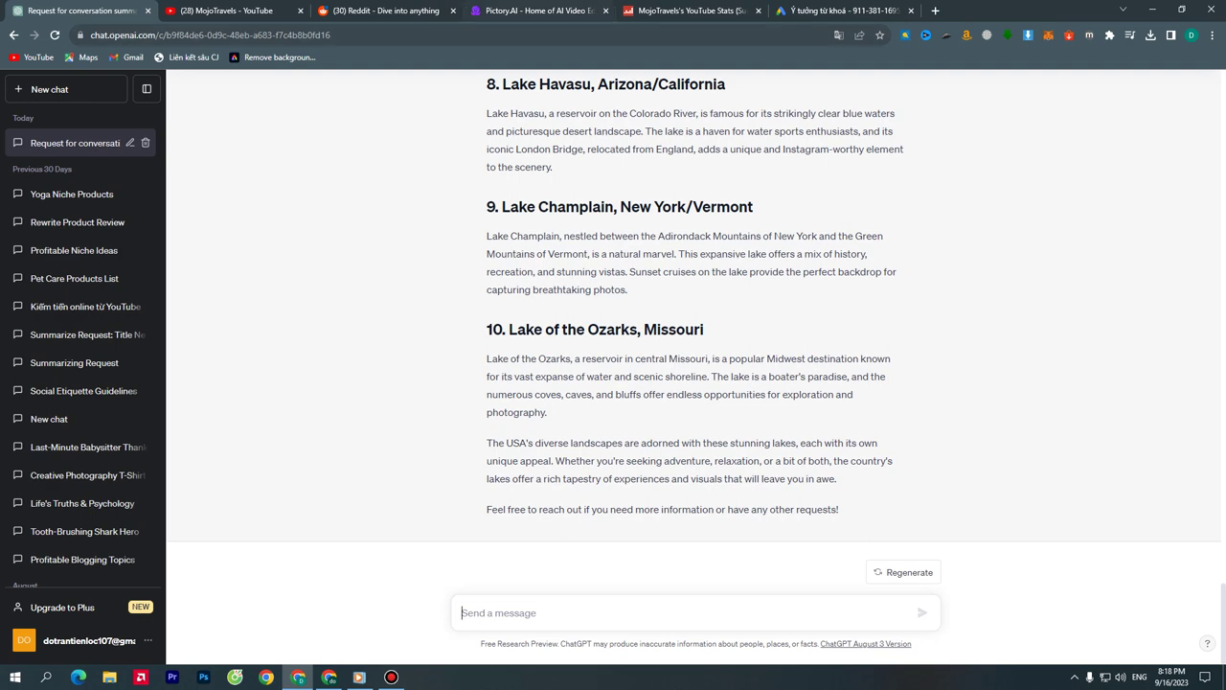
# Switch to Pictory, leave the Canada storyboard, and start a new Script to Video project
pyautogui.click(537, 11)
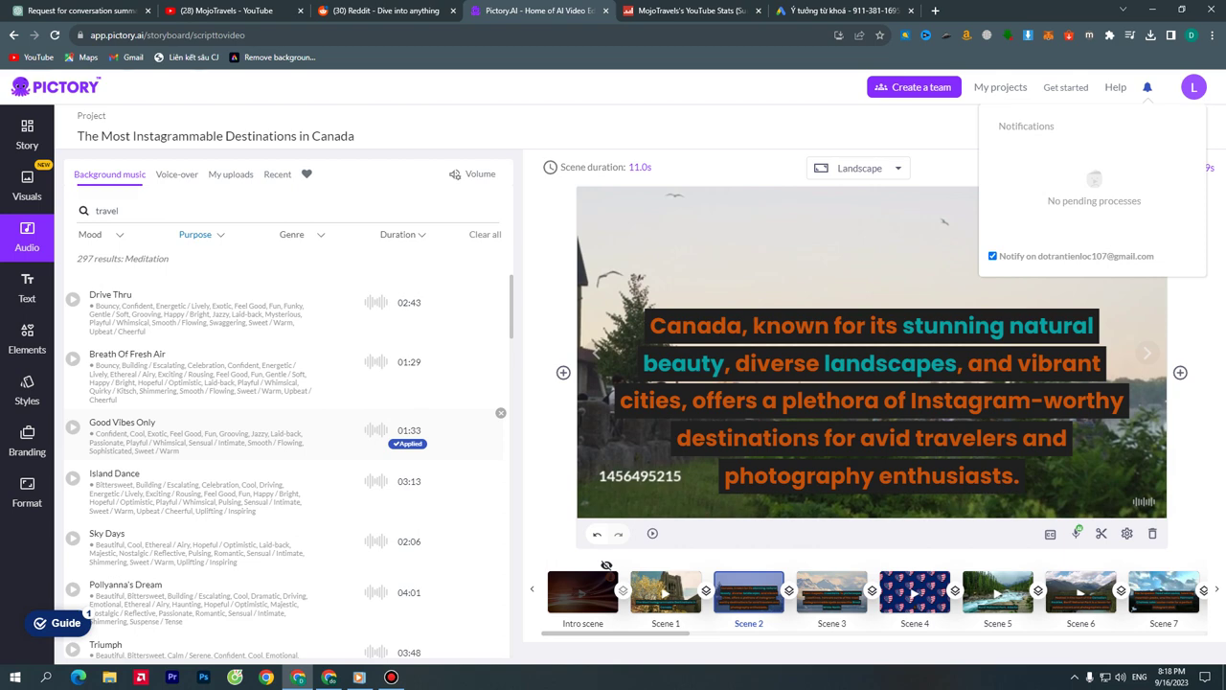
pyautogui.hotkey('alt', 'Left')
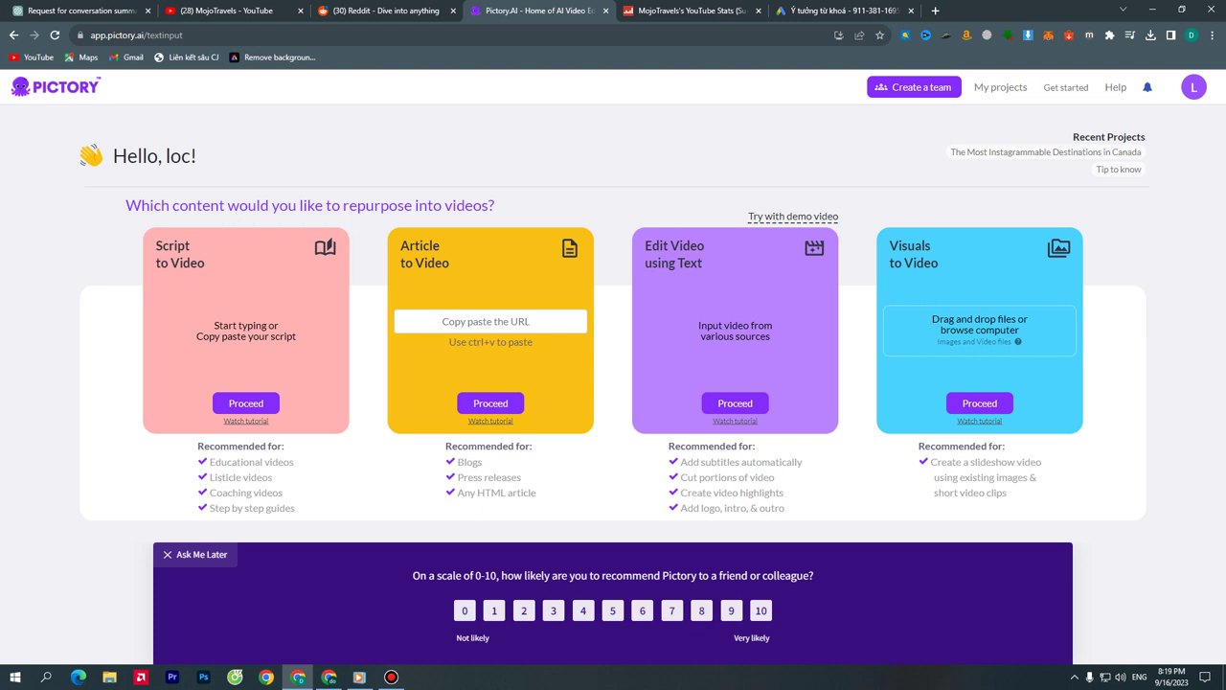
pyautogui.click(245, 403)
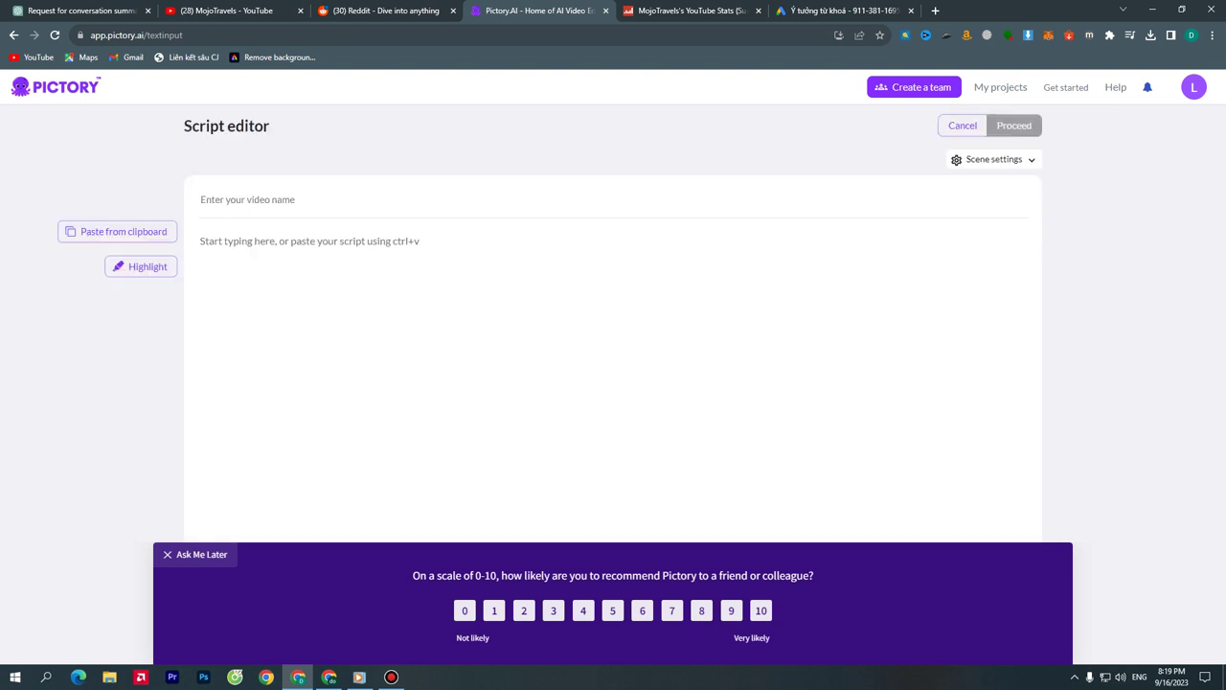
# Copy the ChatGPT article's title, "The Best Lakes in the USA: Nature's Watercolor Palette", into Pictory's video name
pyautogui.click(253, 244)
pyautogui.click(247, 199)
pyautogui.click(38, 13)
pyautogui.scroll(6, 695, 345)
pyautogui.scroll(-3, 695, 345)
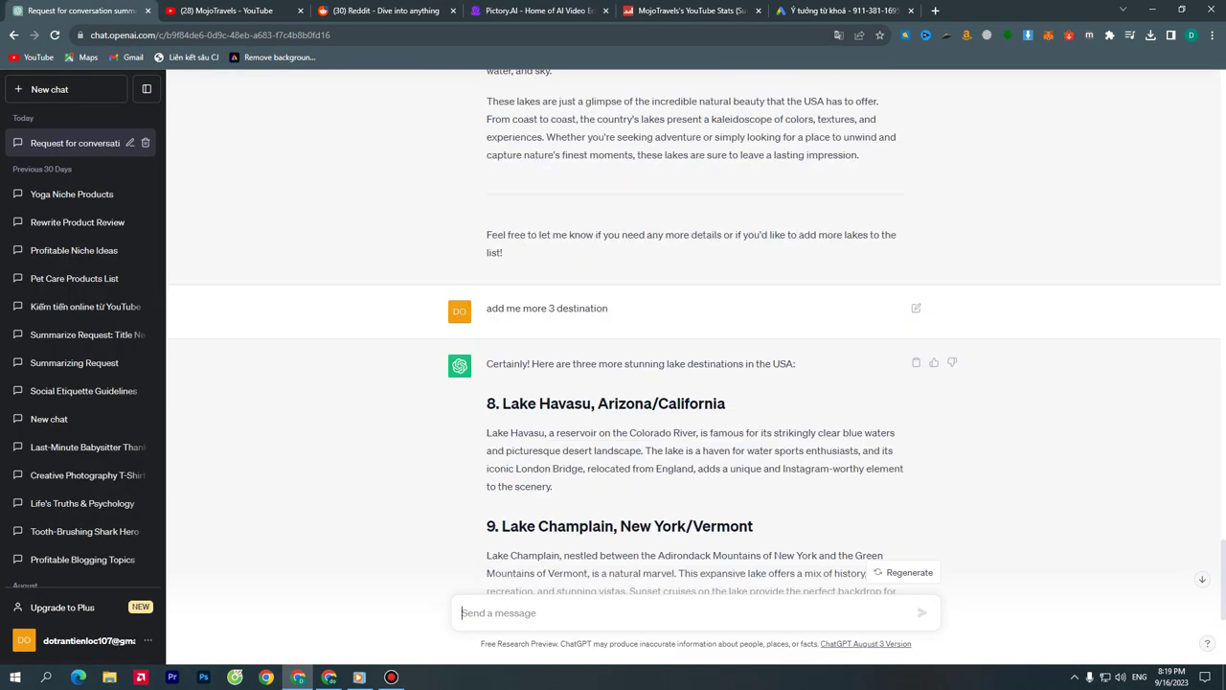
pyautogui.scroll(-1, 695, 344)
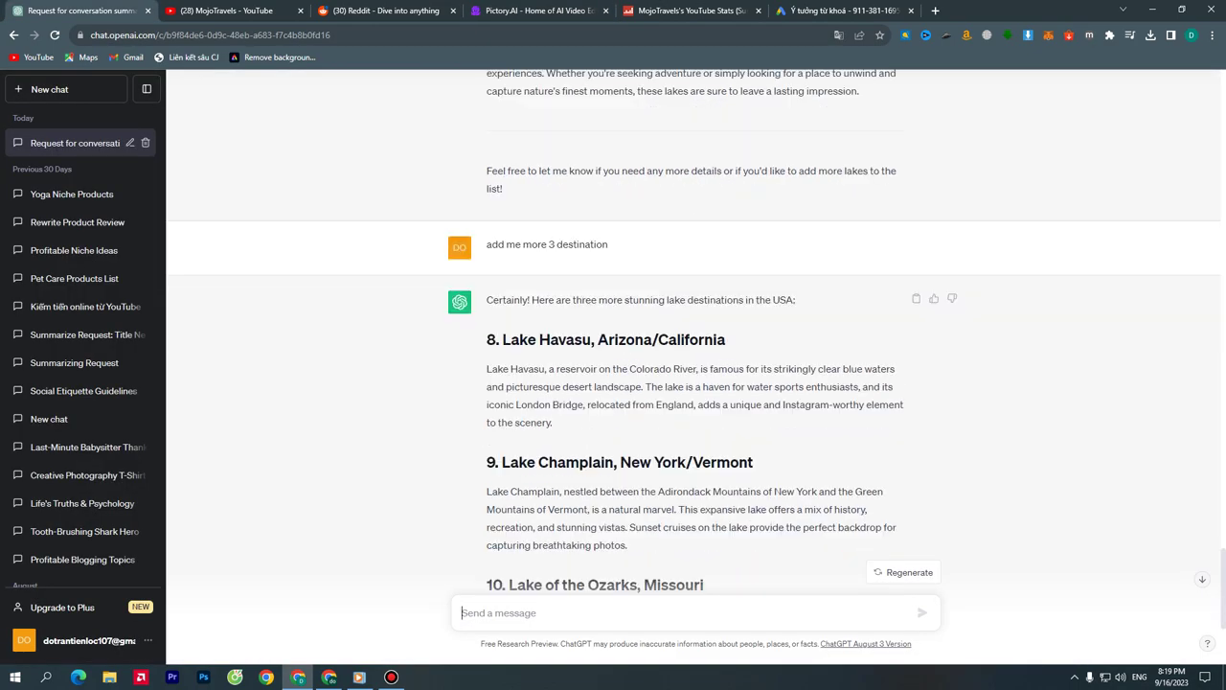
pyautogui.scroll(15, 695, 363)
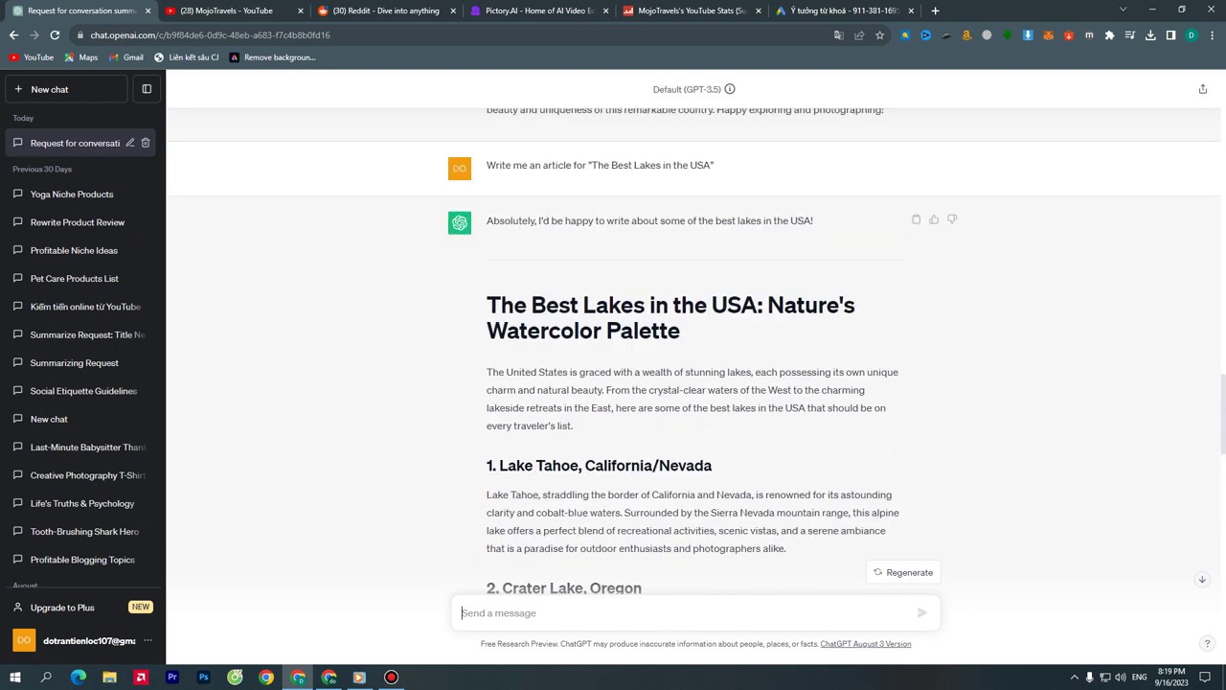
pyautogui.moveTo(486, 304); pyautogui.dragTo(680, 330)
pyautogui.hotkey('ctrl', 'c')
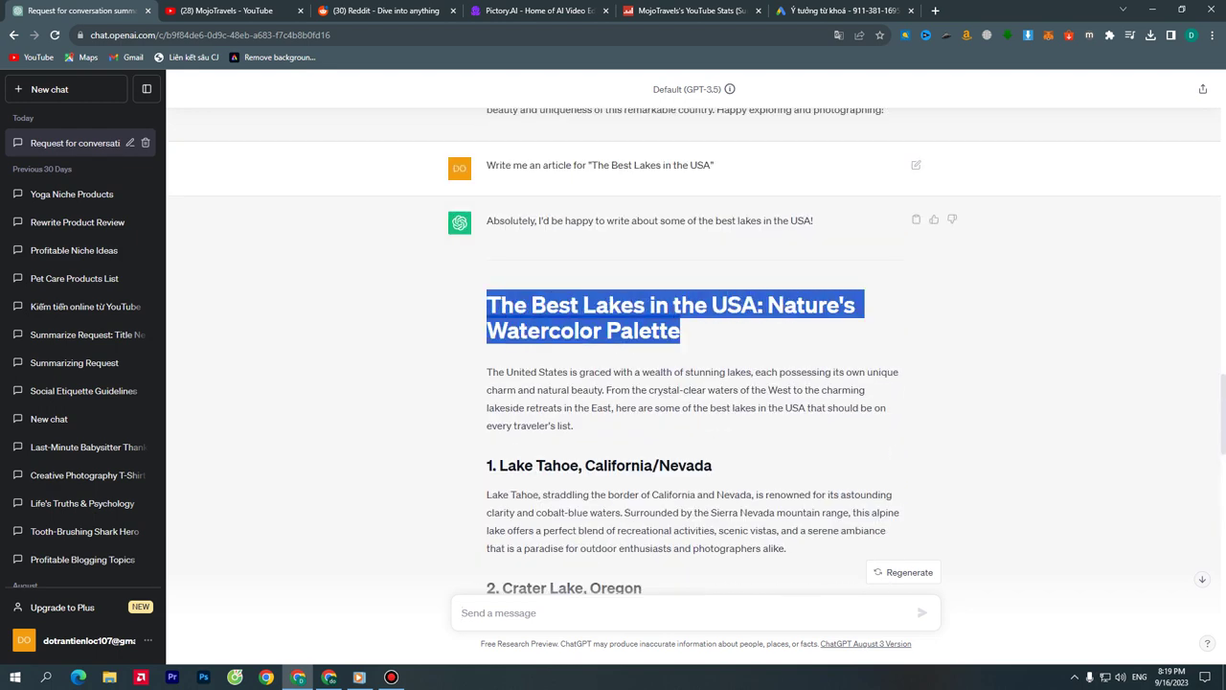
pyautogui.click(536, 10)
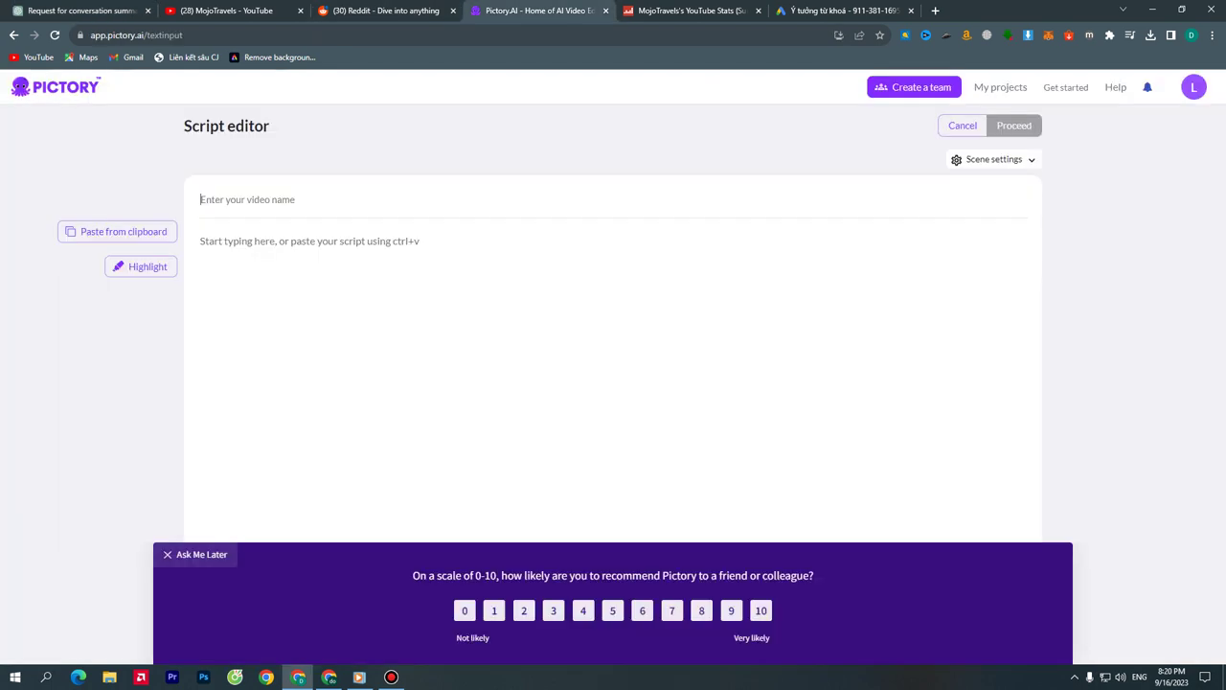
pyautogui.hotkey('ctrl', 'v')
# Copy the ChatGPT article from its introduction through the paragraph following Lake Michigan into the Pictory script body, and postpone the rating survey
pyautogui.click(201, 241)
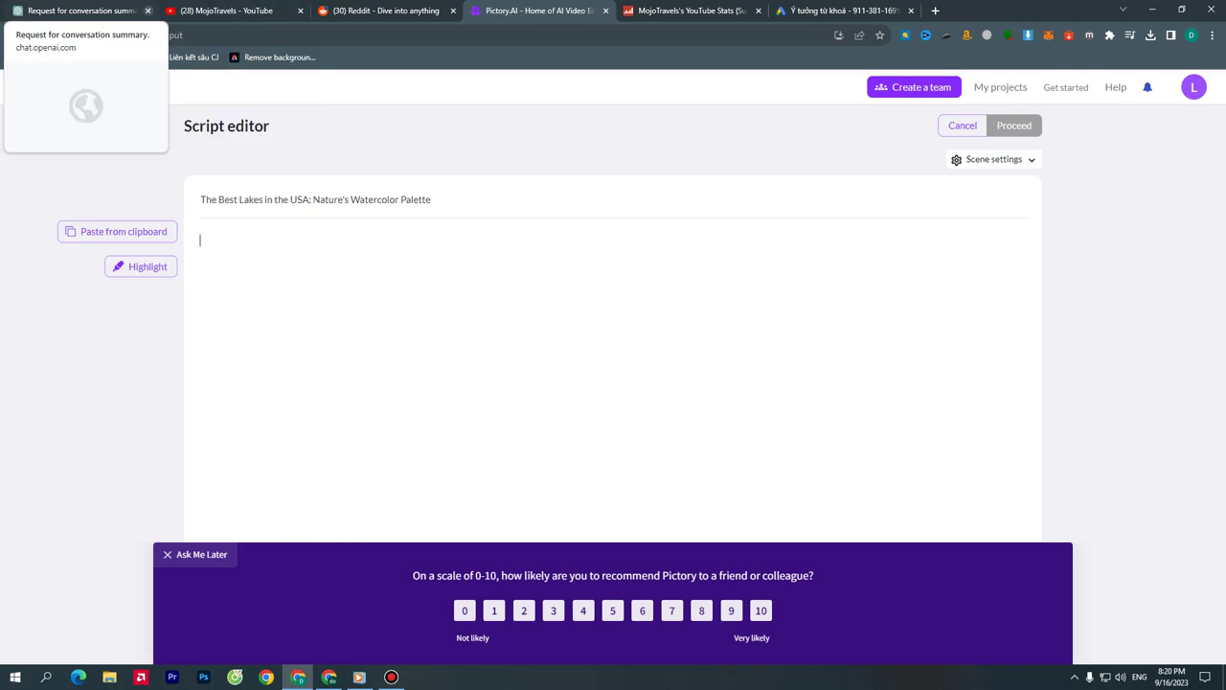
pyautogui.click(81, 11)
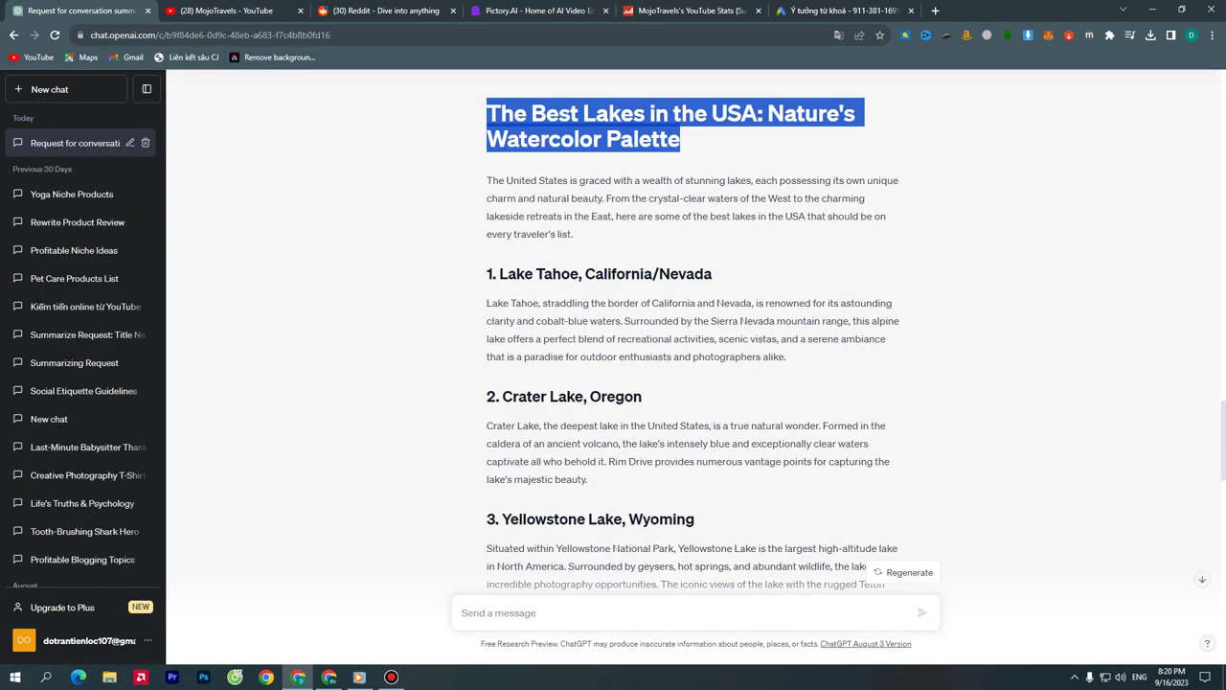
pyautogui.moveTo(680, 139); pyautogui.dragTo(861, 251)
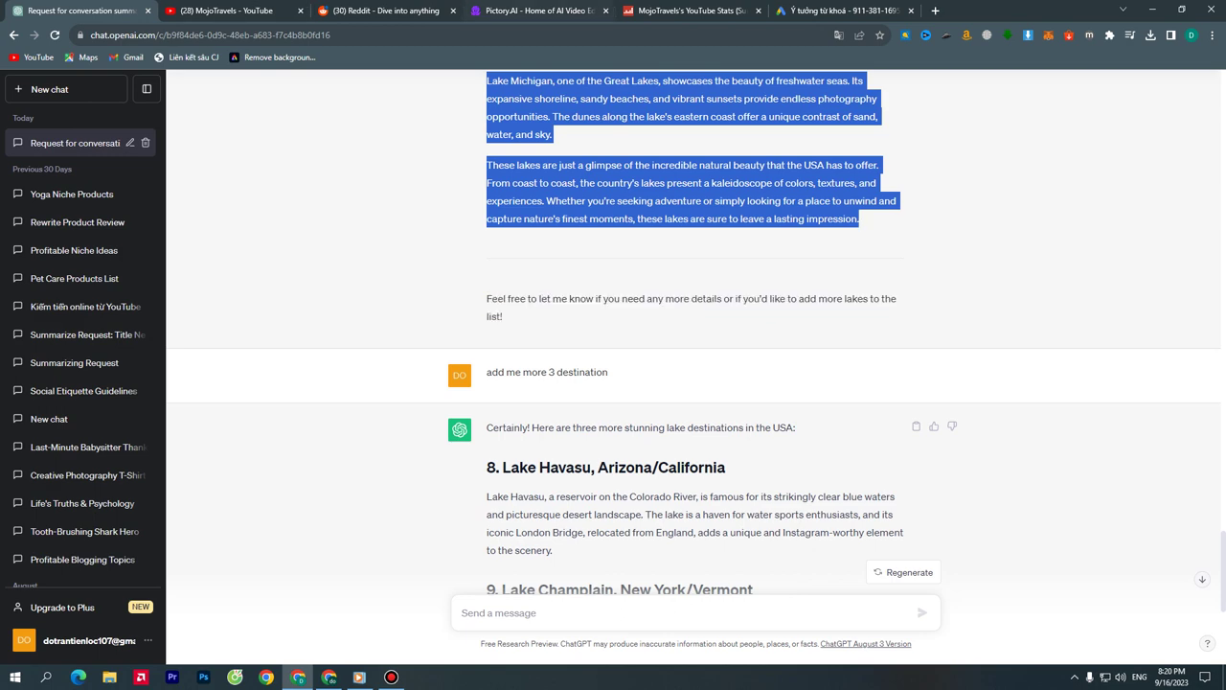
pyautogui.click(536, 10)
pyautogui.hotkey('ctrl', 'v')
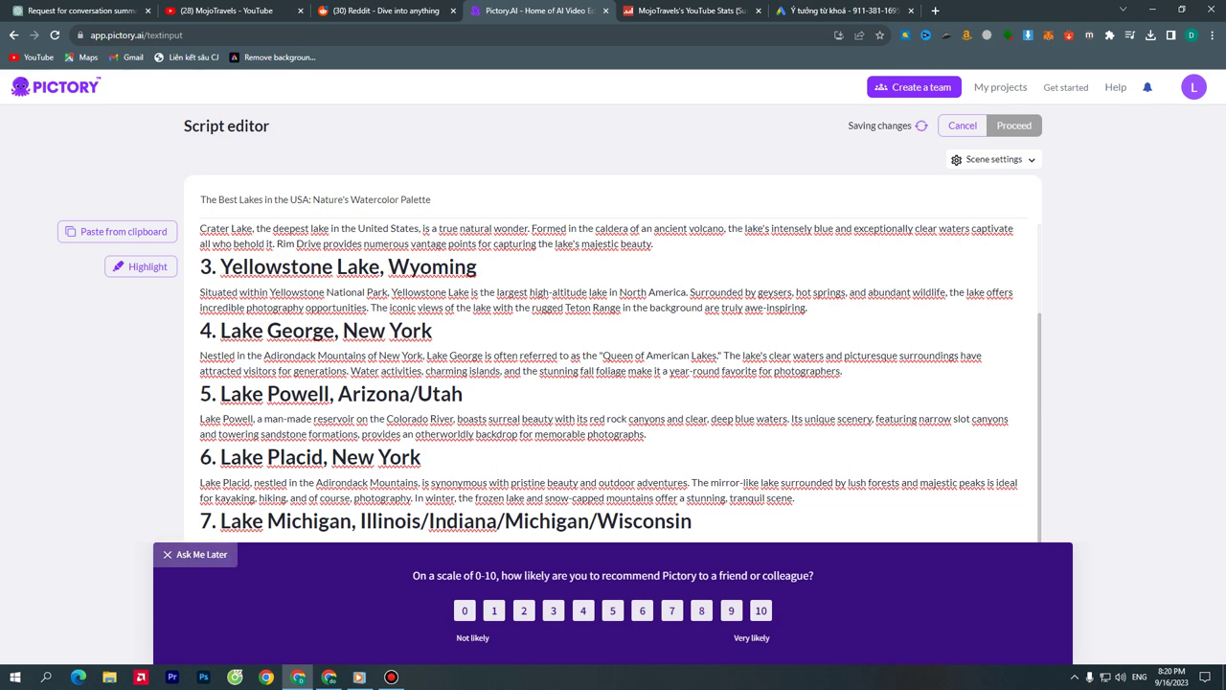
pyautogui.click(197, 553)
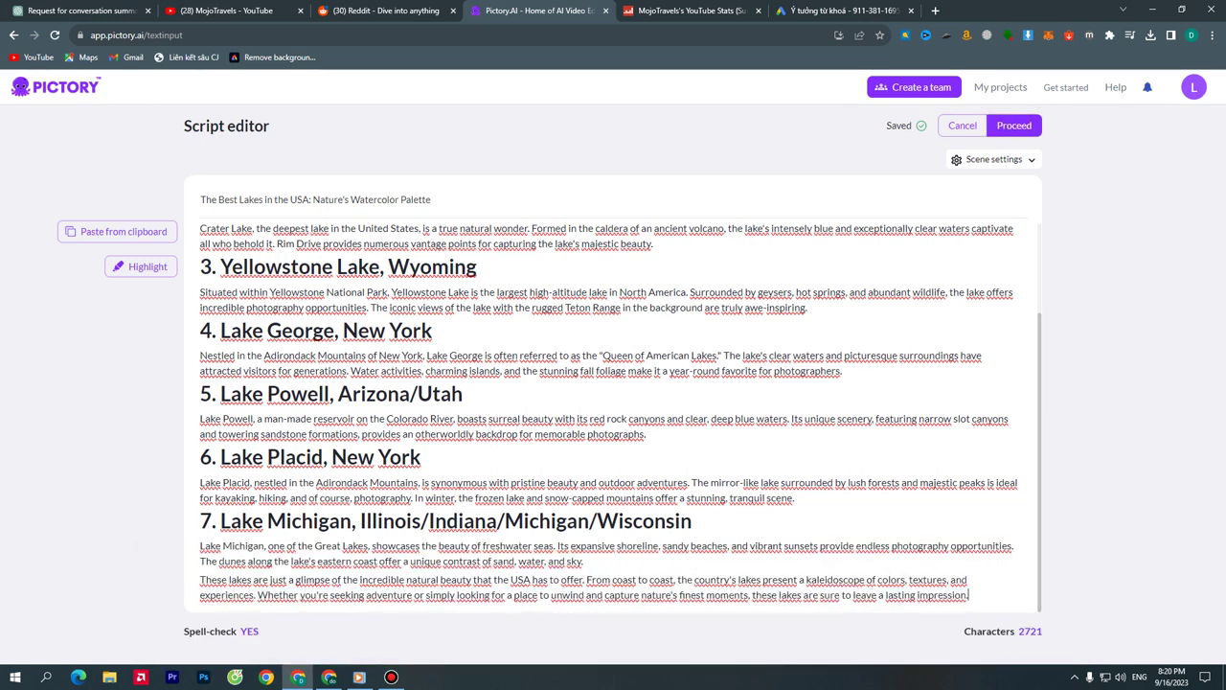
# Append ChatGPT's text for lakes 8 to 10, including its closing lines, on a new line at the end of the Pictory script
pyautogui.press('Return')
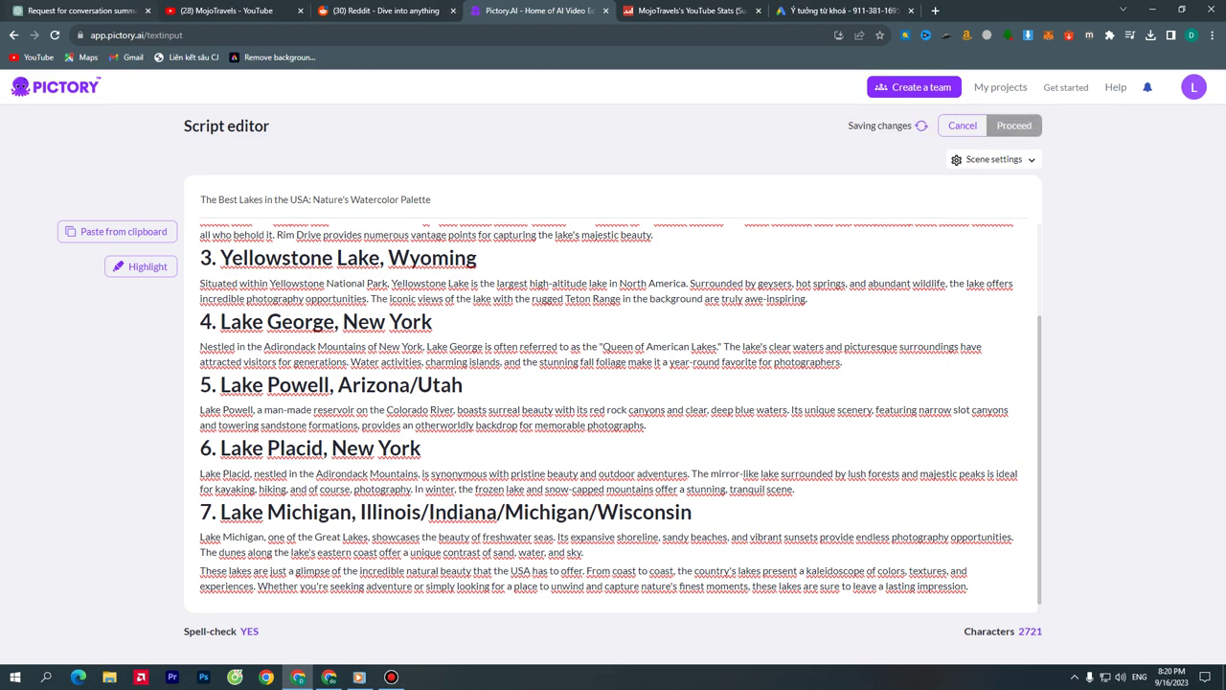
pyautogui.click(77, 10)
pyautogui.scroll(-2, 695, 374)
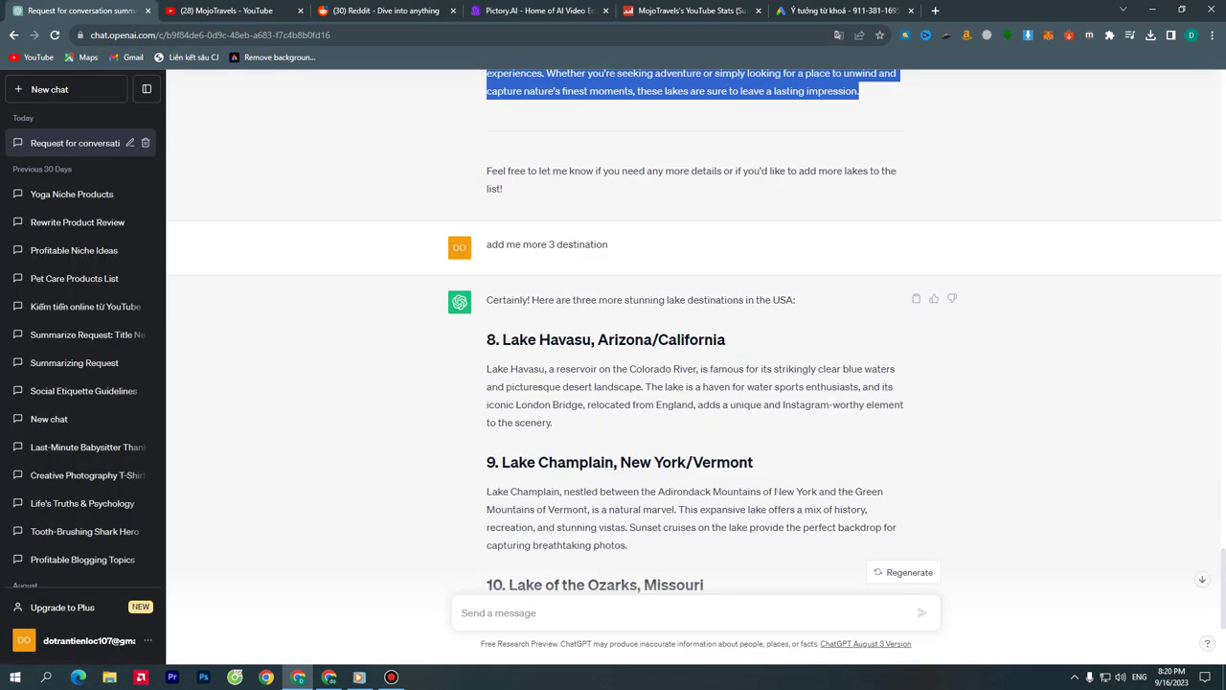
pyautogui.scroll(-4, 648, 364)
pyautogui.moveTo(487, 339); pyautogui.dragTo(838, 509)
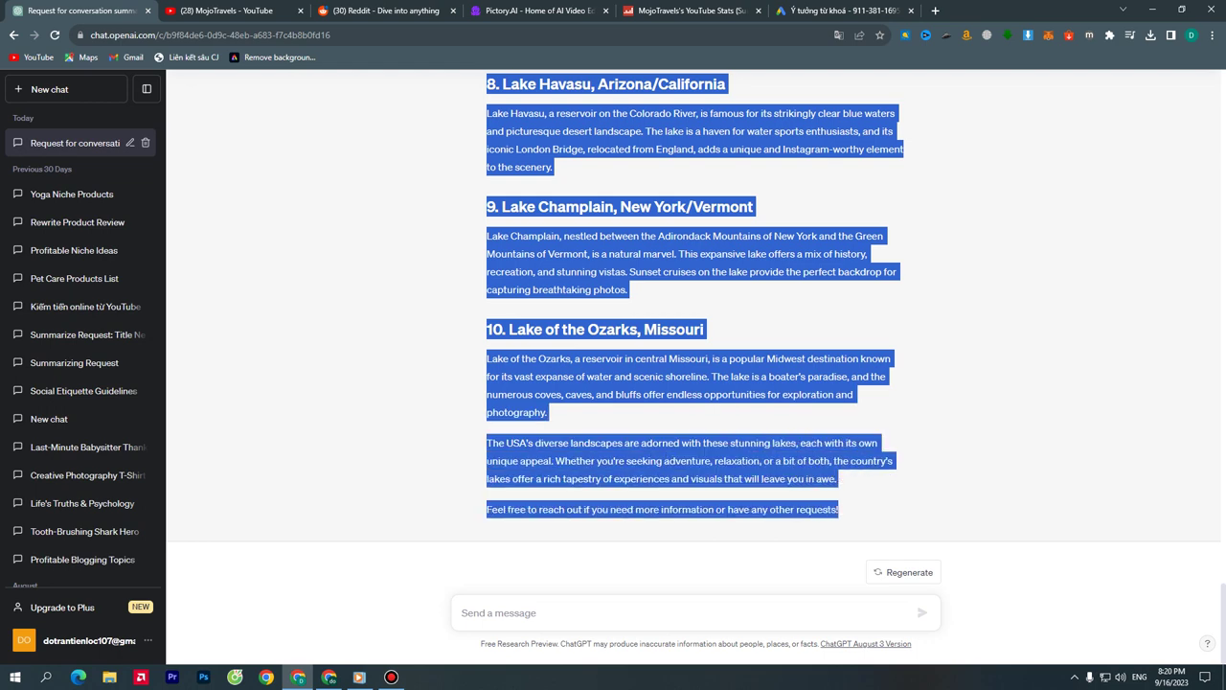
pyautogui.hotkey('ctrl', '4')
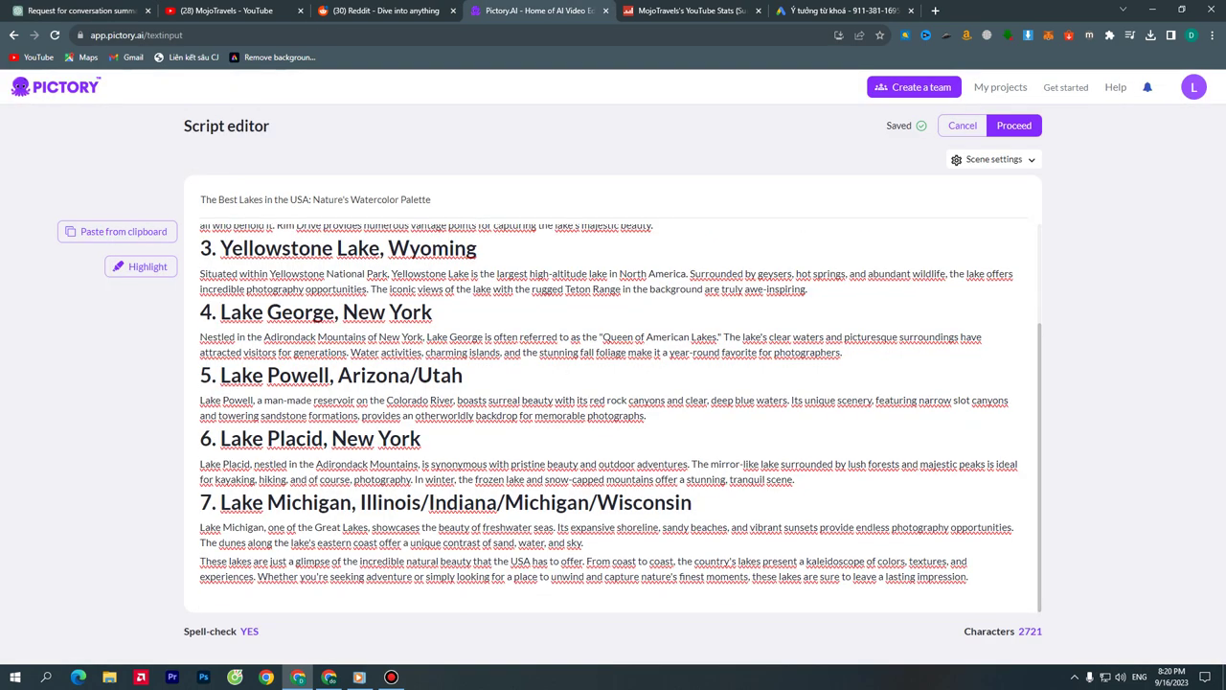
pyautogui.hotkey('ctrl', 'v')
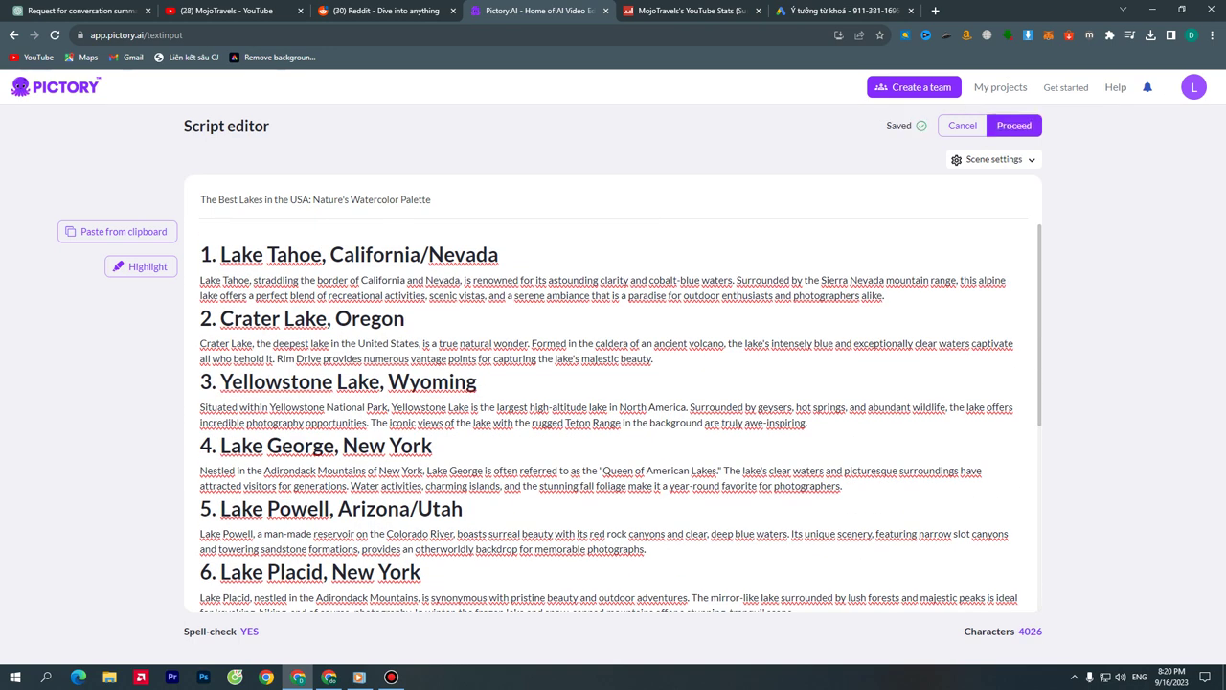
# Proceed from the finished script to choosing a template and look through the templates library
pyautogui.click(1014, 125)
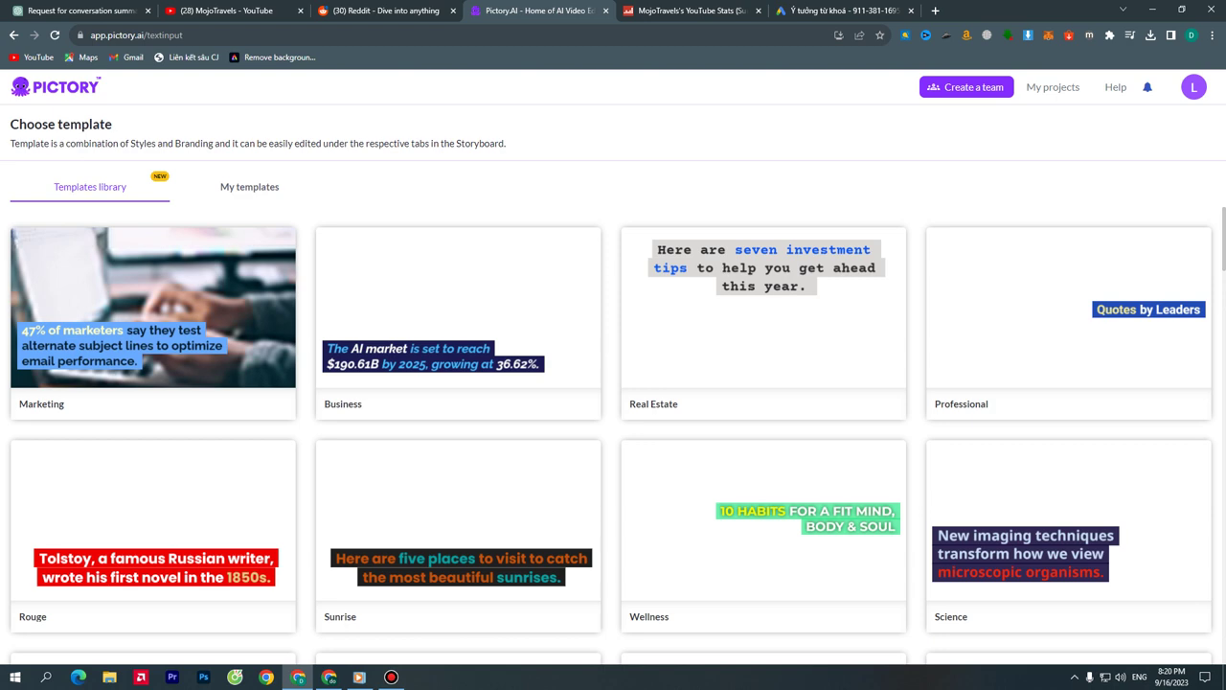
pyautogui.scroll(-2, 613, 431)
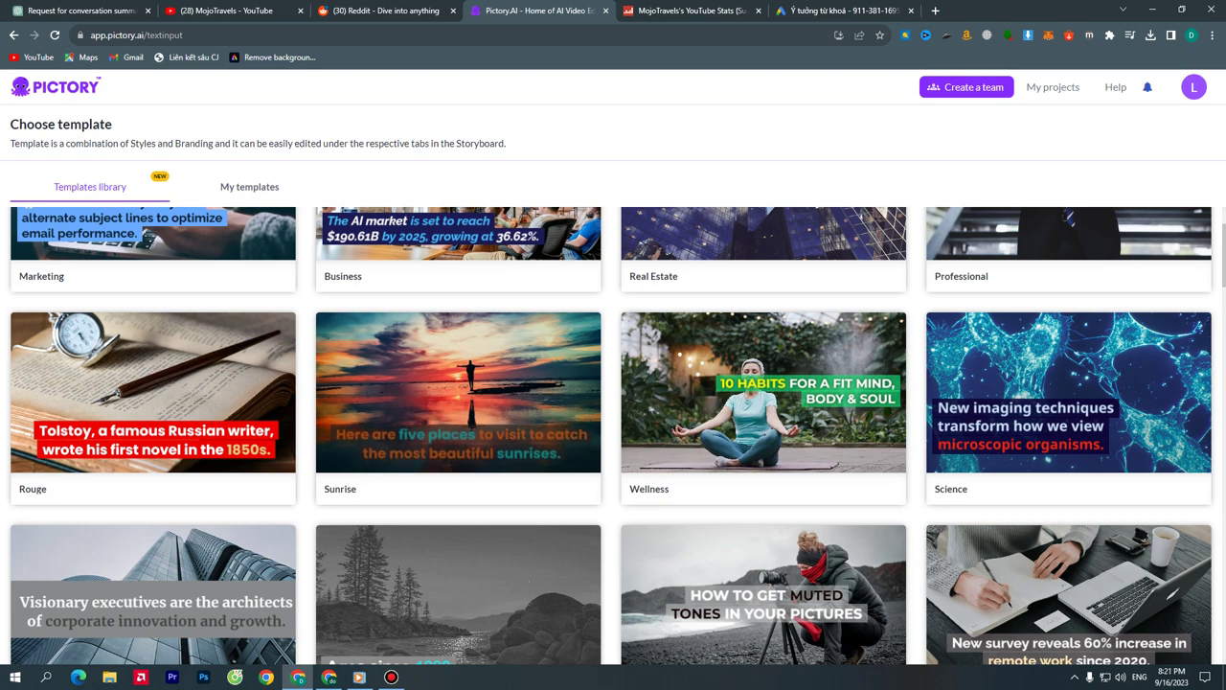
pyautogui.scroll(-2, 613, 431)
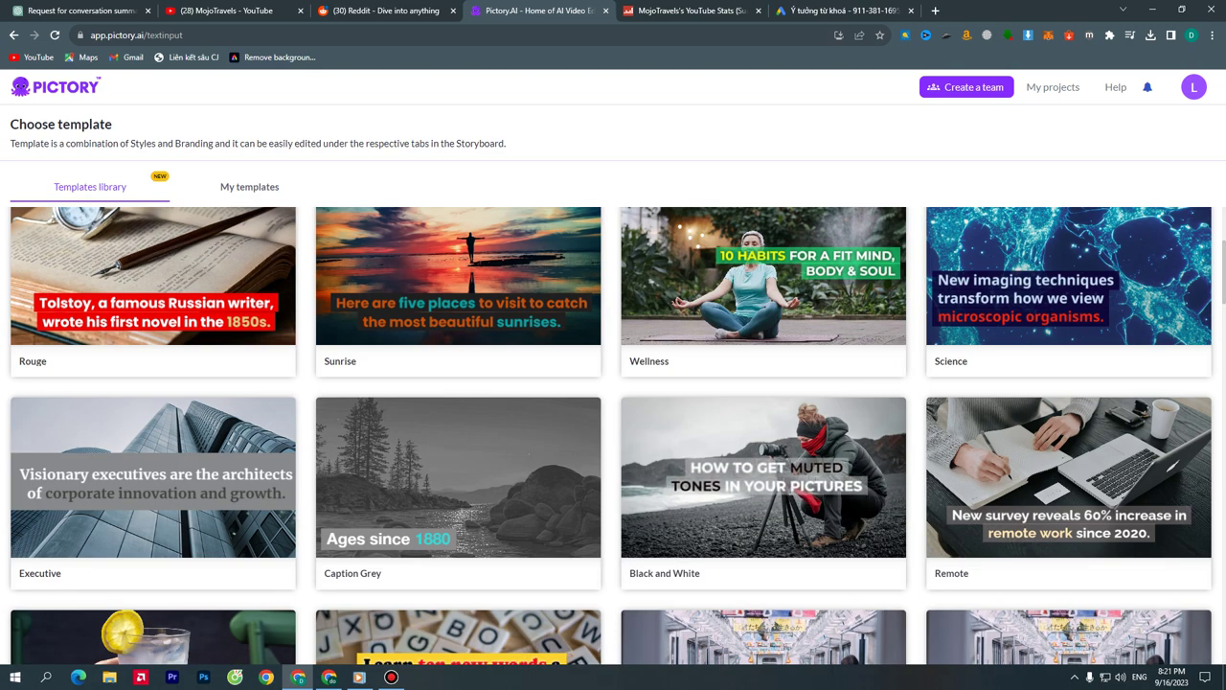
pyautogui.scroll(3, 613, 431)
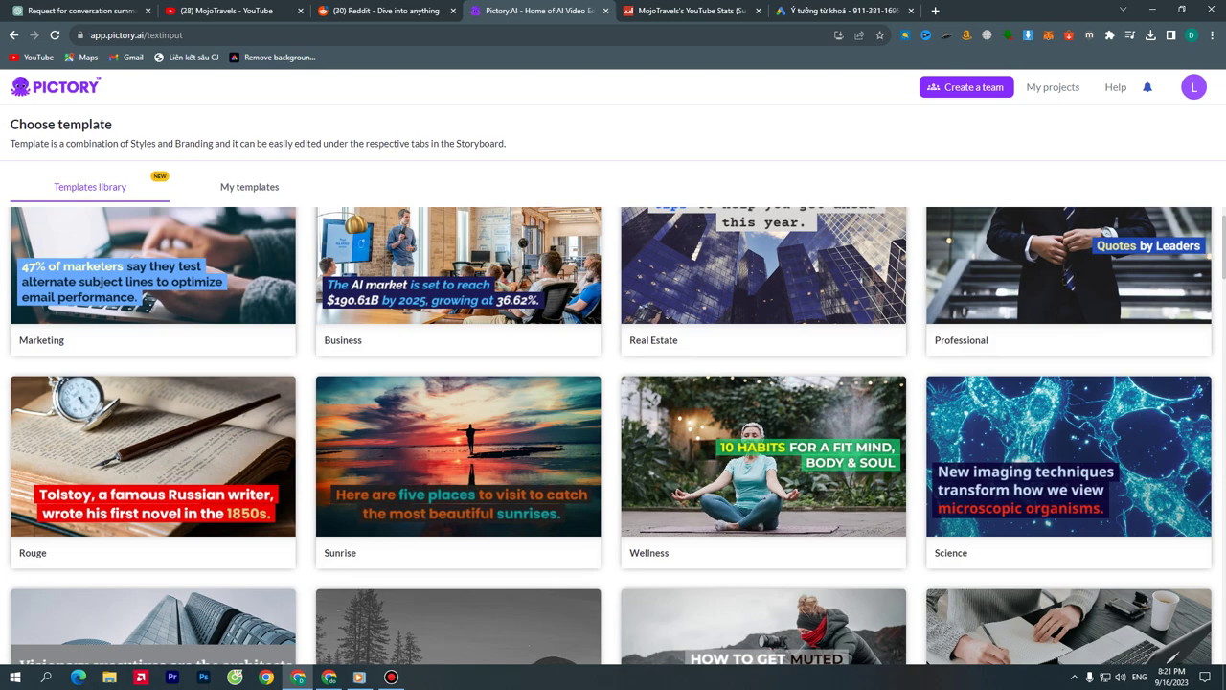
pyautogui.scroll(-3, 613, 431)
pyautogui.scroll(2, 613, 431)
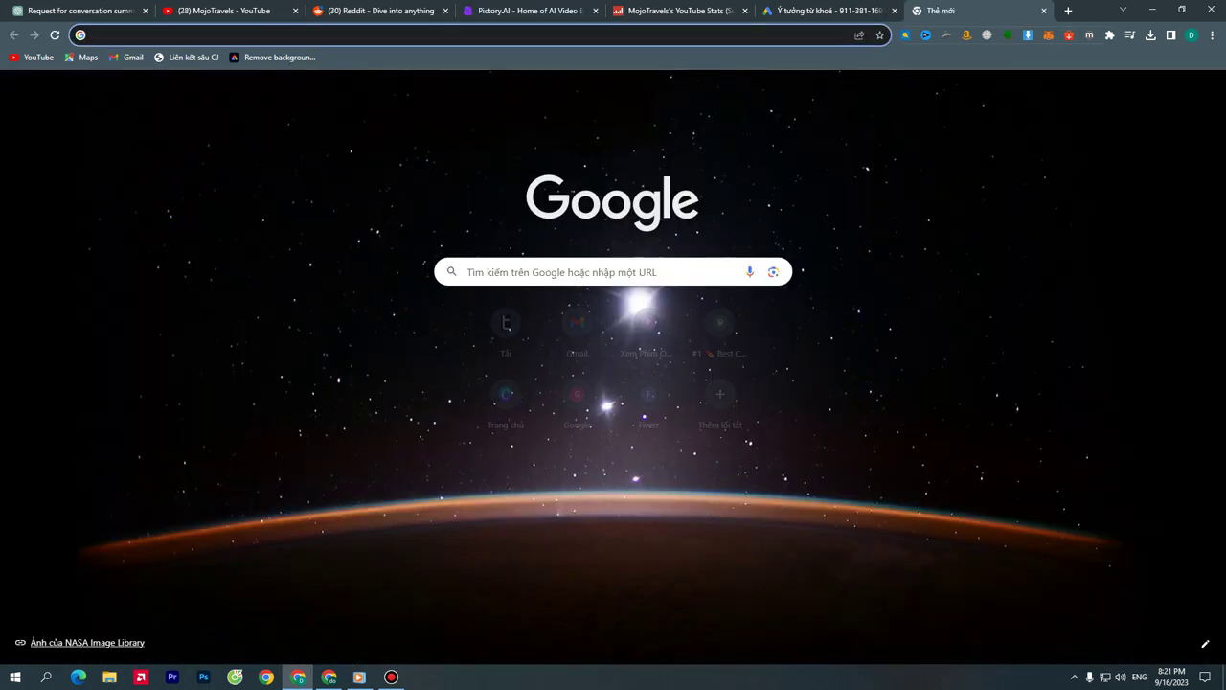
# Open the Pexels site at pexels.com/vi-vn/ in a new browser tab
pyautogui.write('fre')
pyautogui.press('BackSpace')
pyautogui.press('BackSpace')
pyautogui.press('BackSpace')
pyautogui.press('BackSpace')
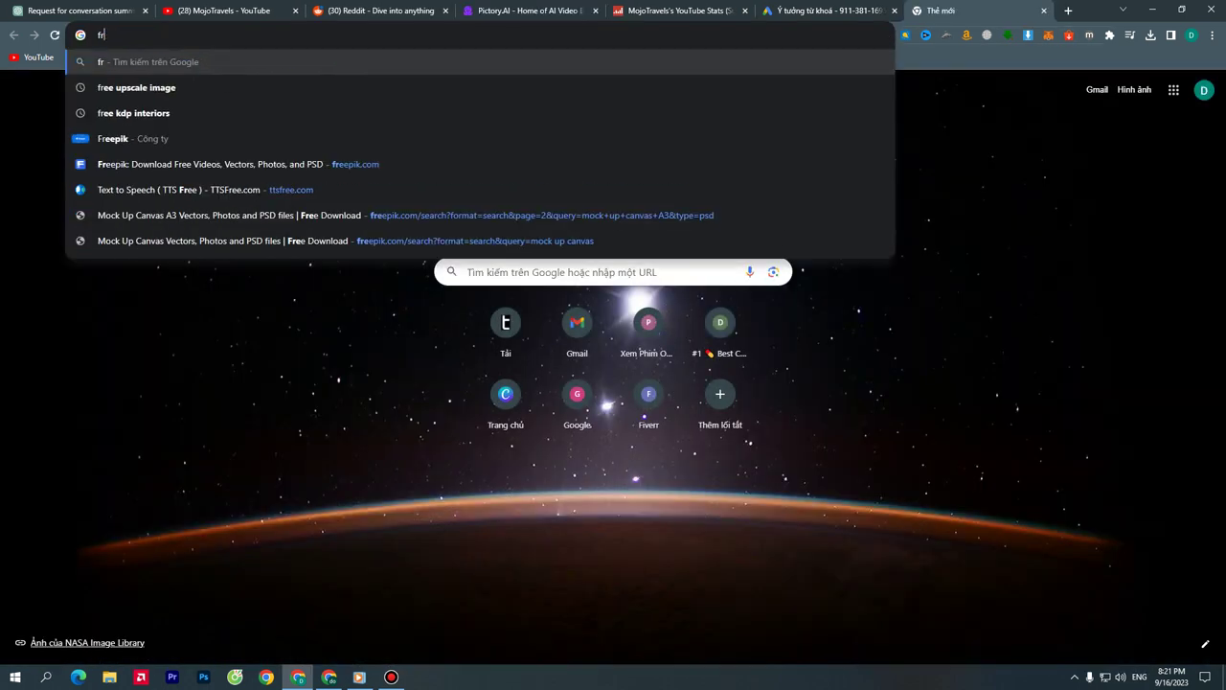
pyautogui.write('pexels.com/vi-vn/')
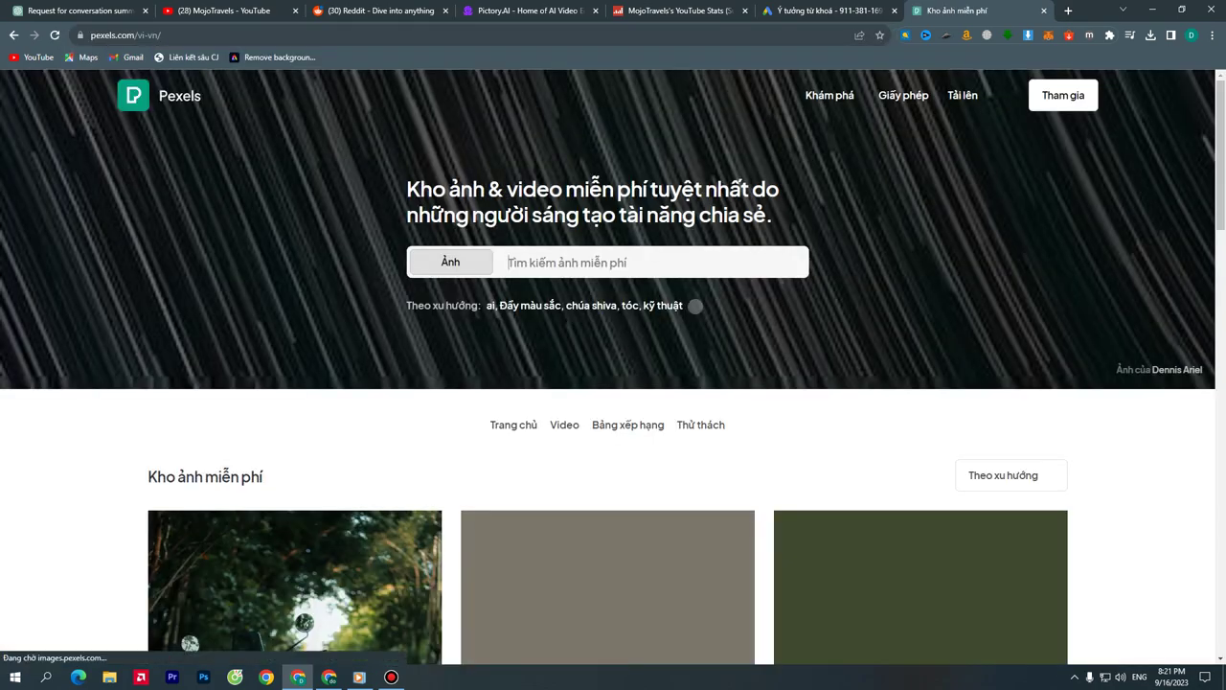
# Copy the name "Lake Havasu" from the ChatGPT article, search Pexels for it, and display the video results
pyautogui.click(77, 11)
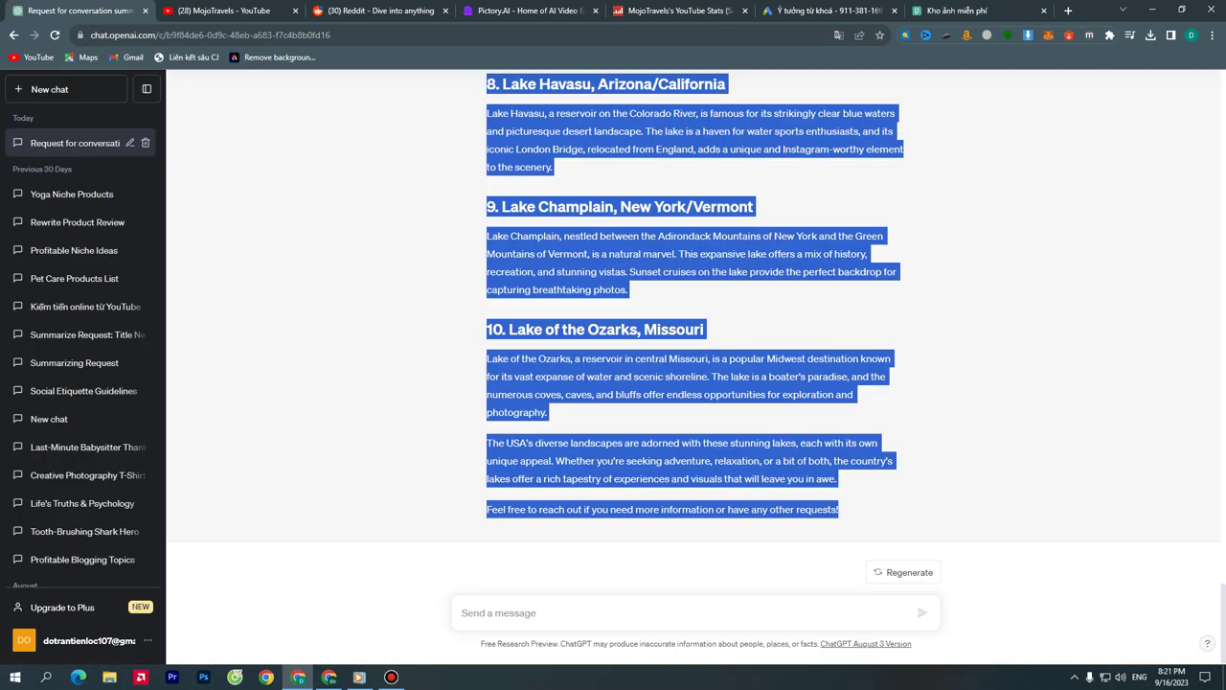
pyautogui.scroll(2, 694, 364)
pyautogui.click(775, 428)
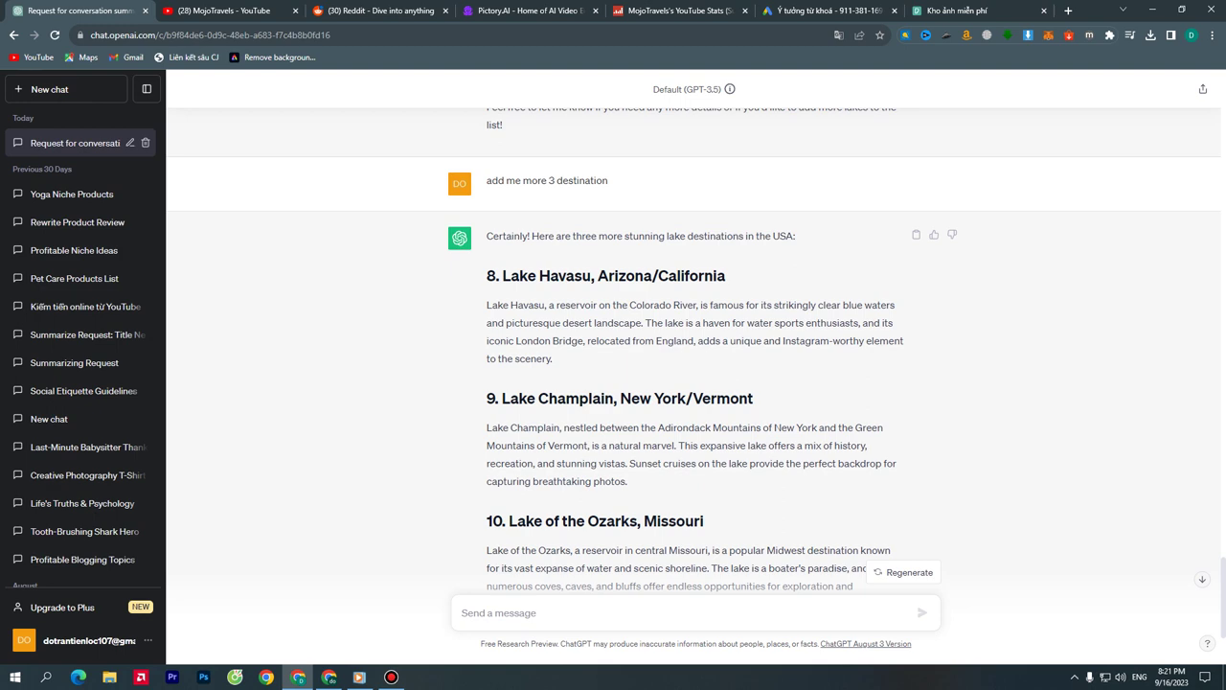
pyautogui.moveTo(499, 274); pyautogui.dragTo(592, 275)
pyautogui.hotkey('ctrl', 'c')
pyautogui.click(977, 11)
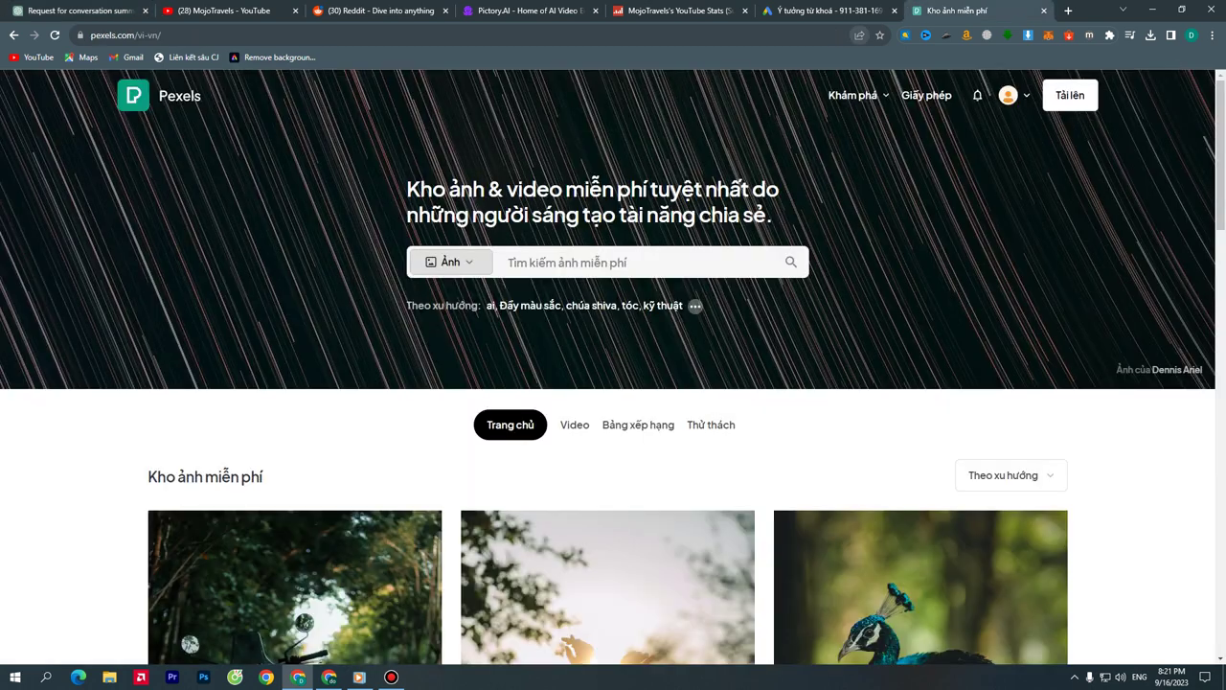
pyautogui.click(633, 262)
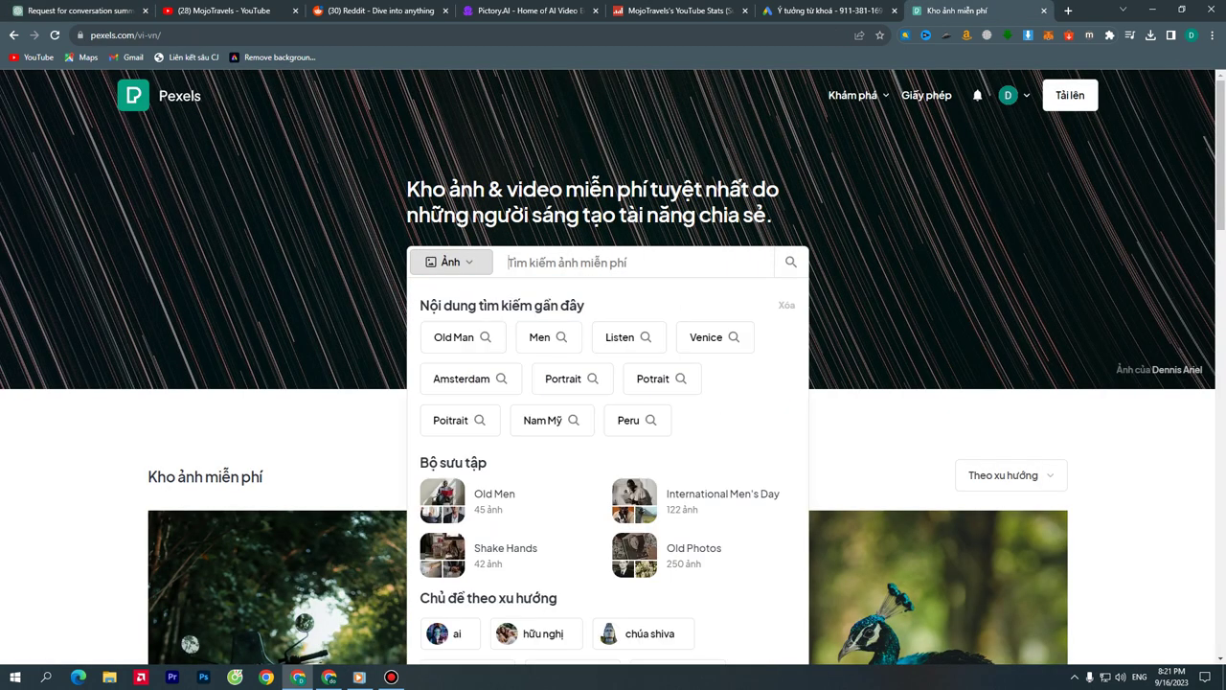
pyautogui.hotkey('ctrl', 'v')
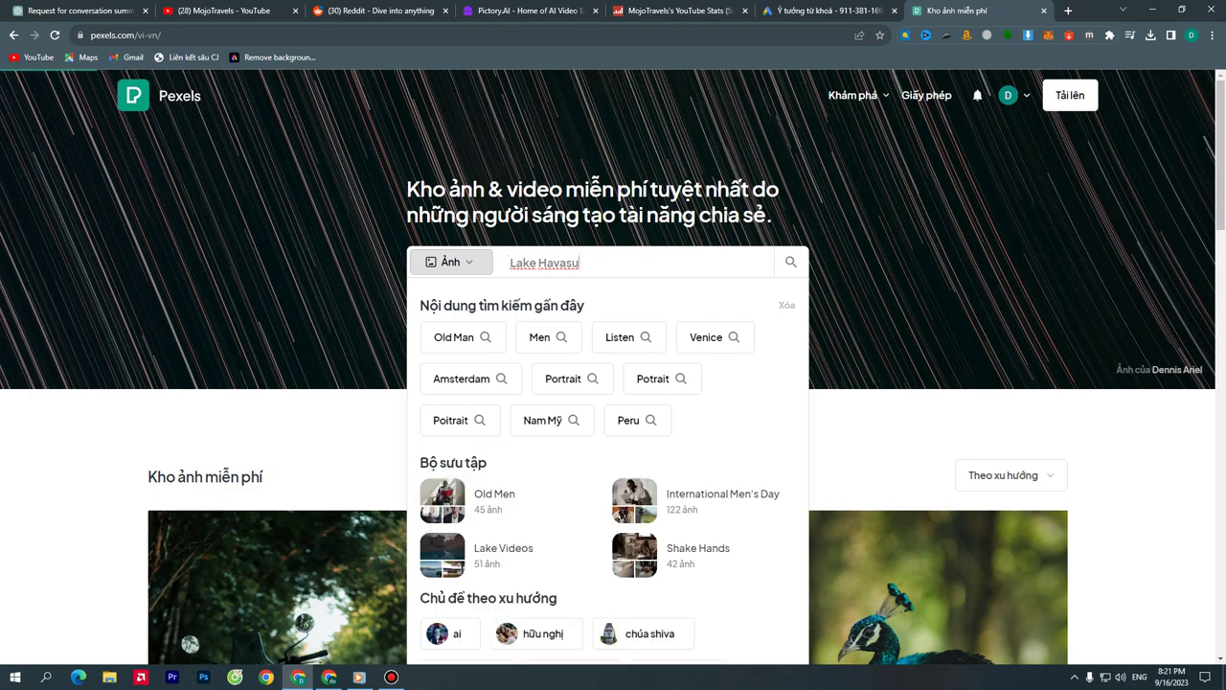
pyautogui.press('Return')
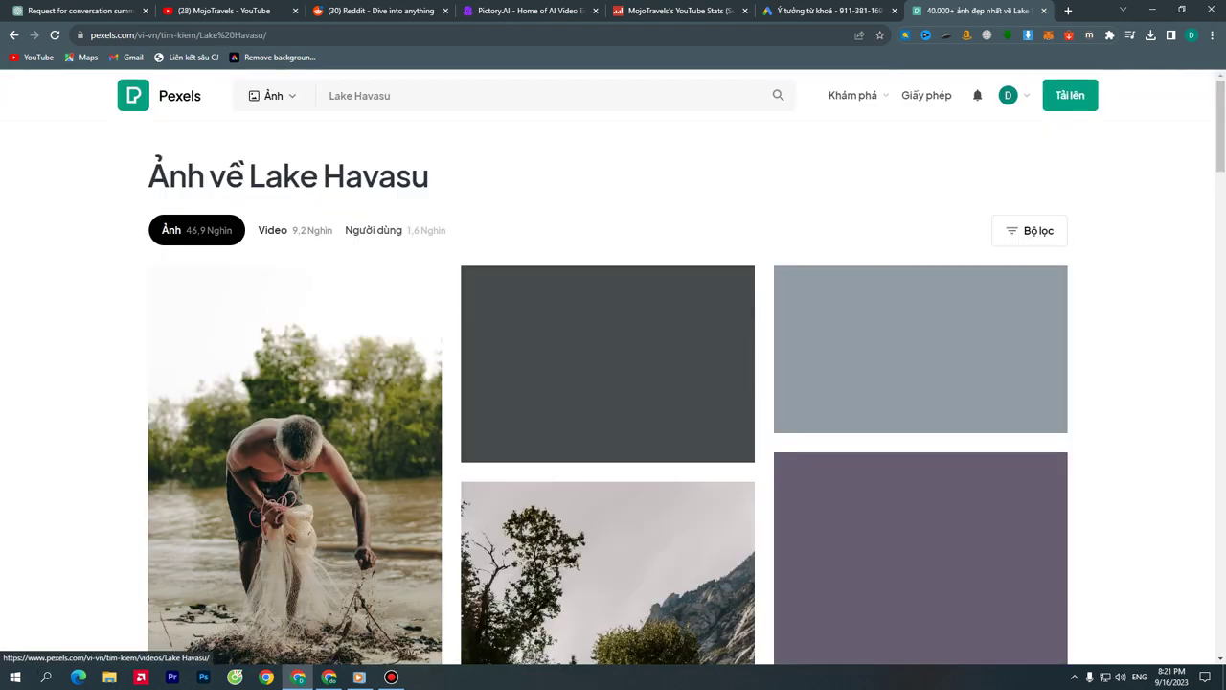
pyautogui.click(272, 230)
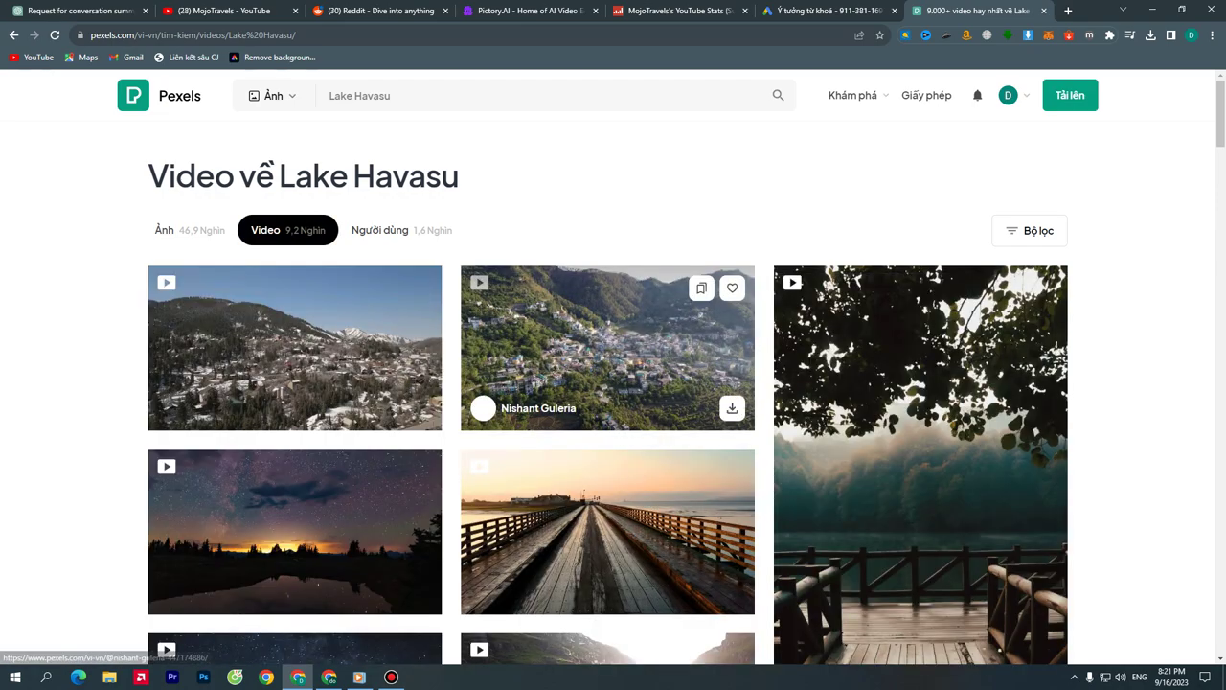
# Look through the Pexels video results for Lake Havasu
pyautogui.scroll(-2, 603, 287)
pyautogui.scroll(-3, 288, 383)
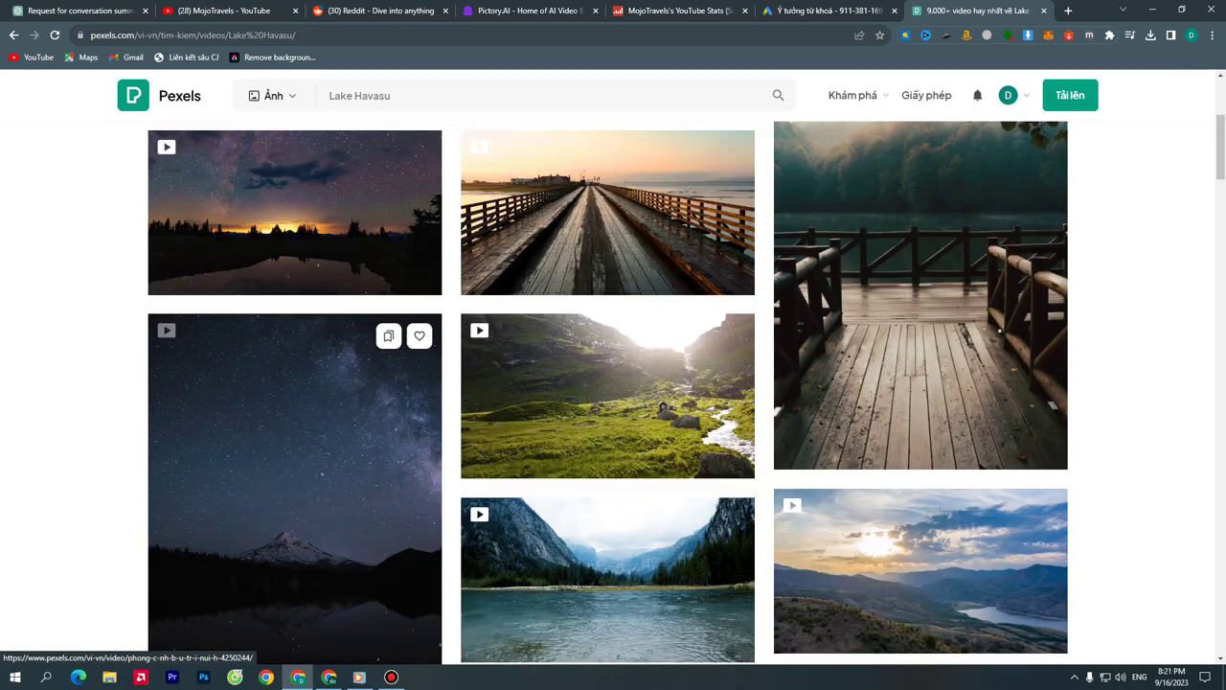
pyautogui.scroll(5, 288, 383)
pyautogui.scroll(-8, 613, 383)
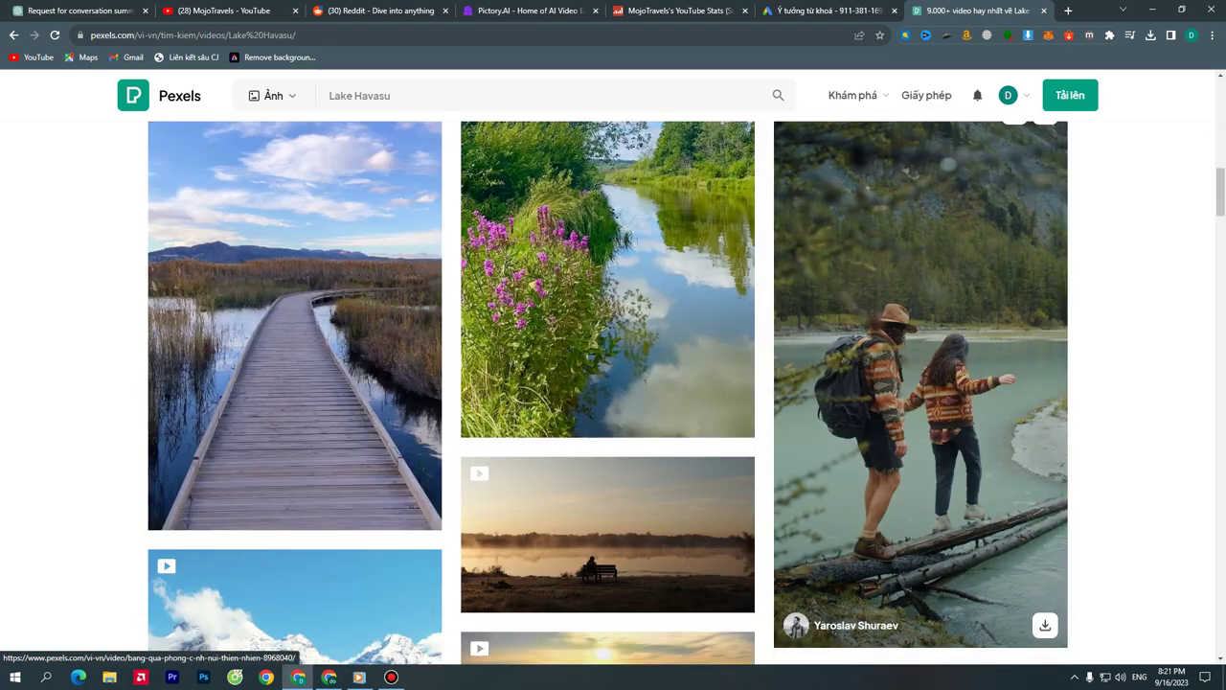
pyautogui.scroll(8, 603, 384)
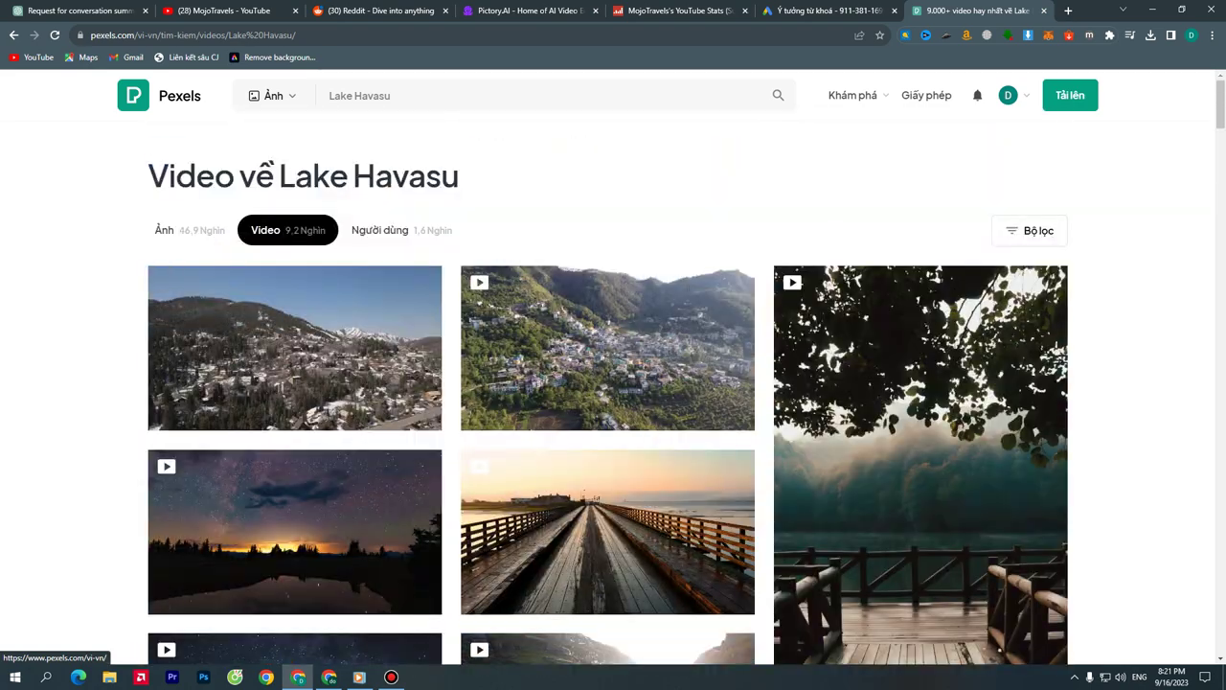
# Return to Pictory's templates library and check the caption style of the Banff National Park video in the media player
pyautogui.click(73, 11)
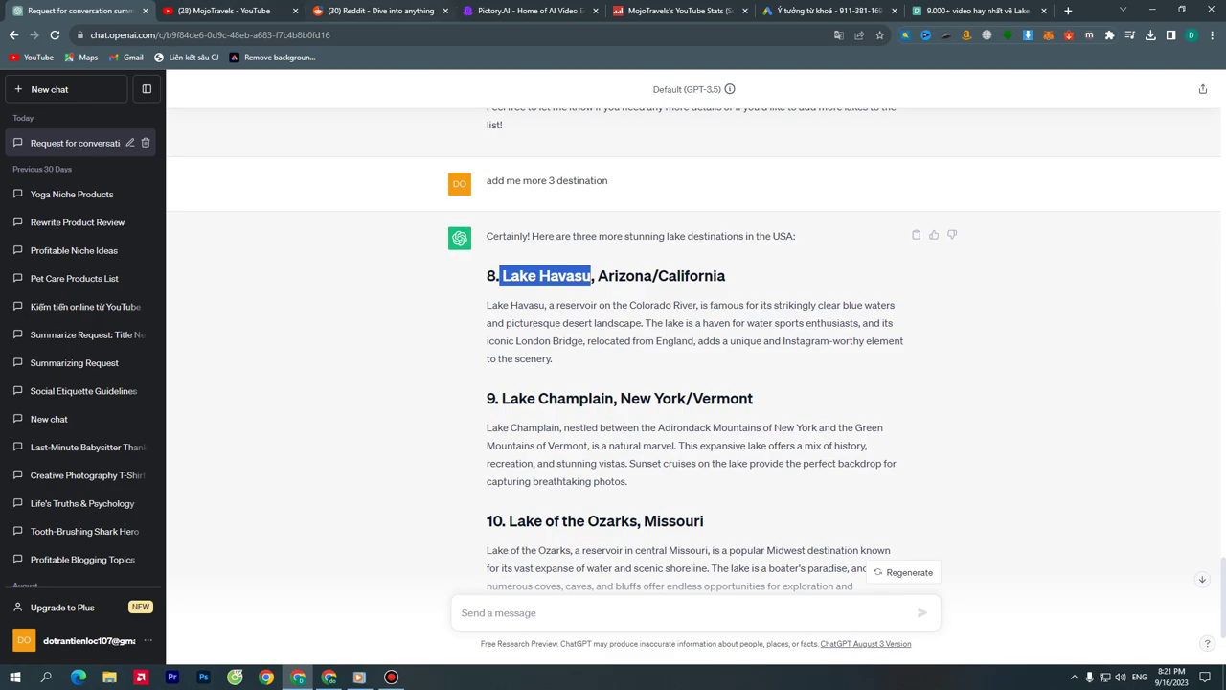
pyautogui.hotkey('ctrl', '4')
pyautogui.scroll(1, 611, 435)
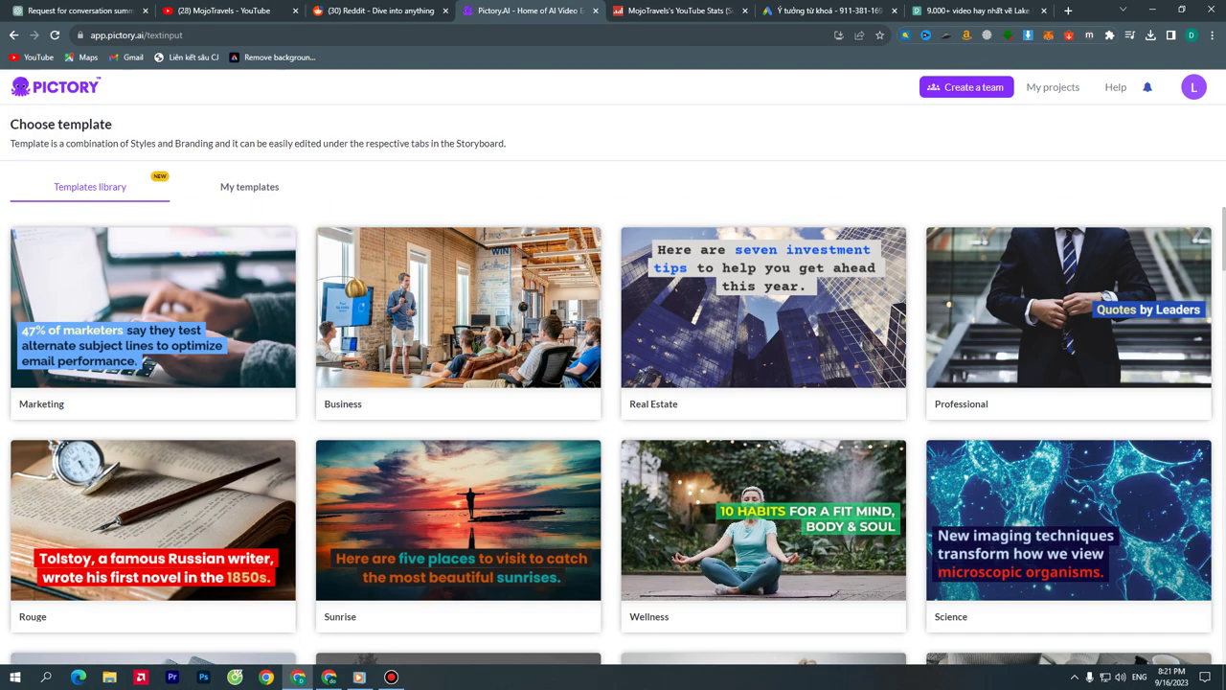
pyautogui.scroll(-1, 611, 435)
pyautogui.scroll(1, 611, 435)
pyautogui.scroll(-3, 611, 435)
pyautogui.scroll(1, 611, 435)
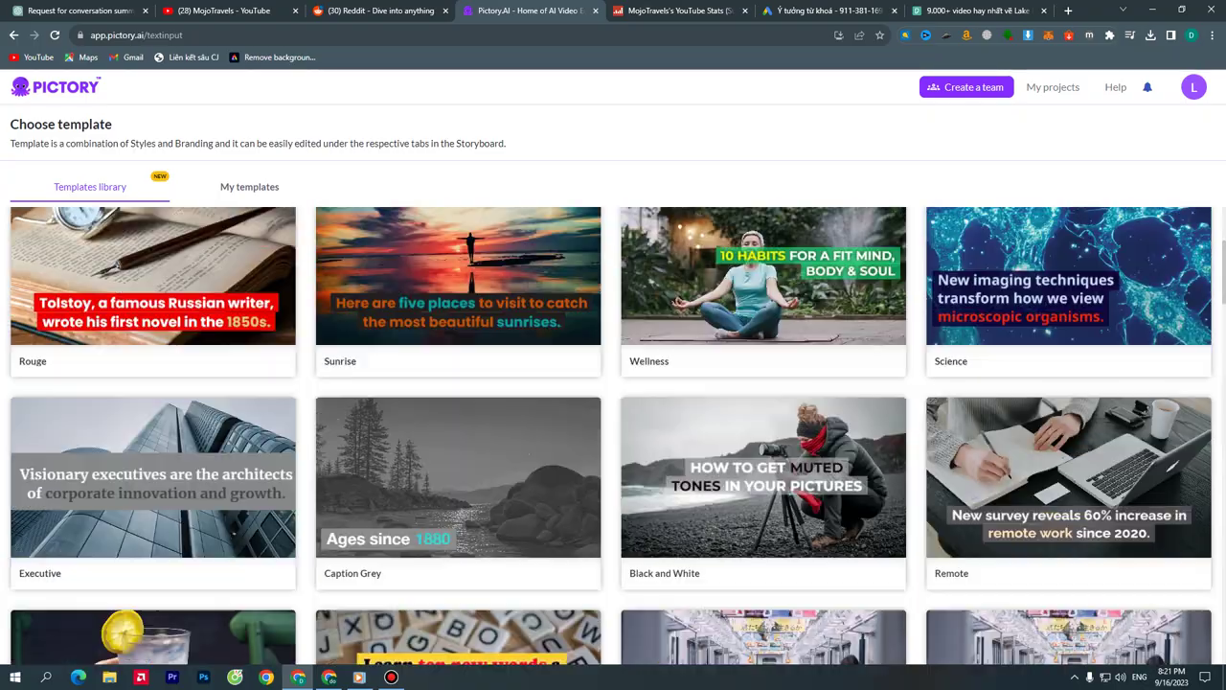
pyautogui.click(359, 677)
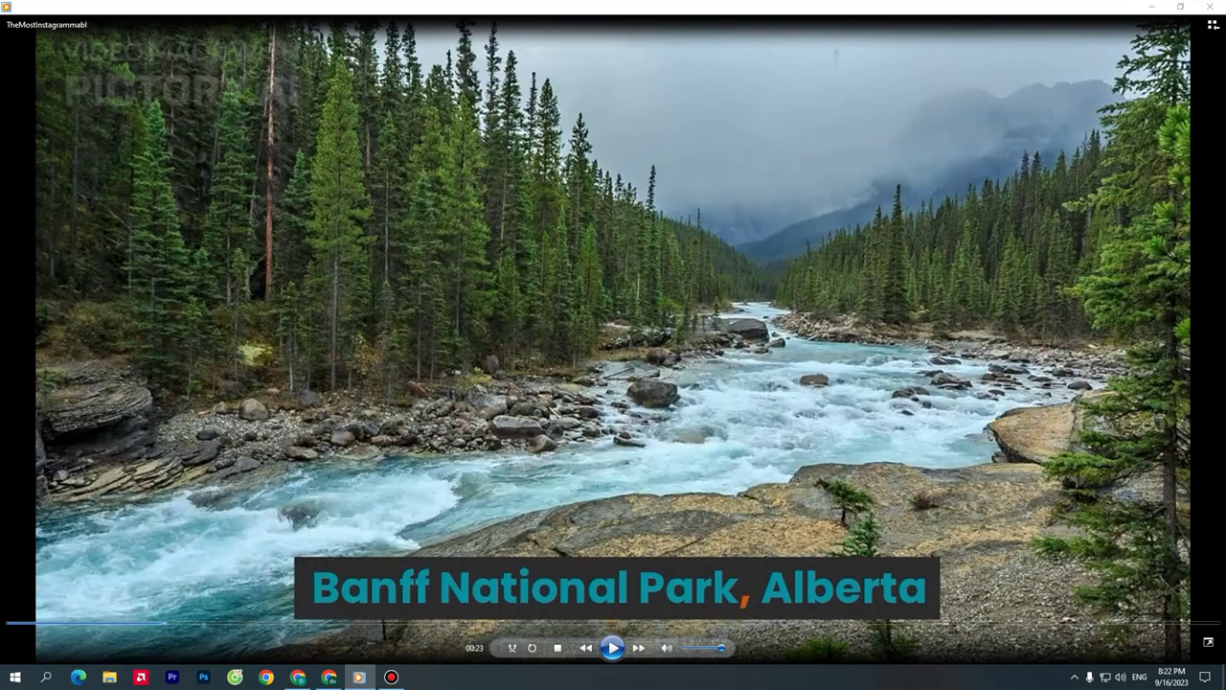
pyautogui.click(1152, 7)
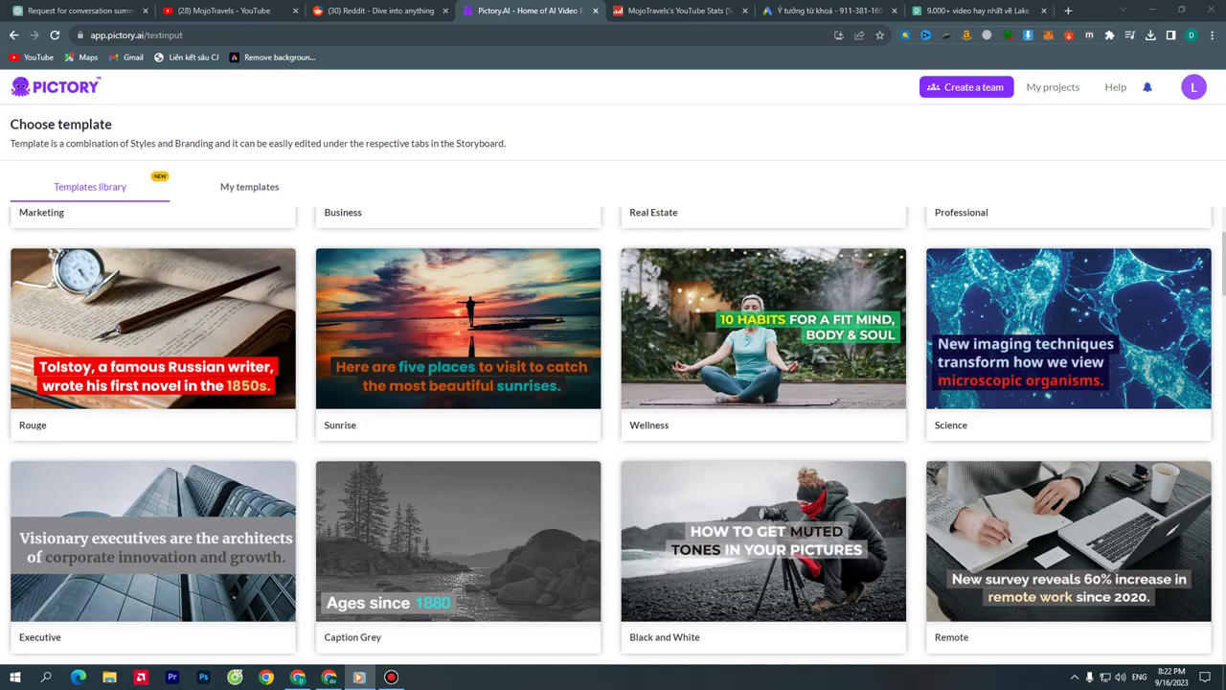
# Browse the Pictory templates library and create the storyboard with the Slate template in the 16:9 aspect ratio
pyautogui.scroll(-2, 611, 436)
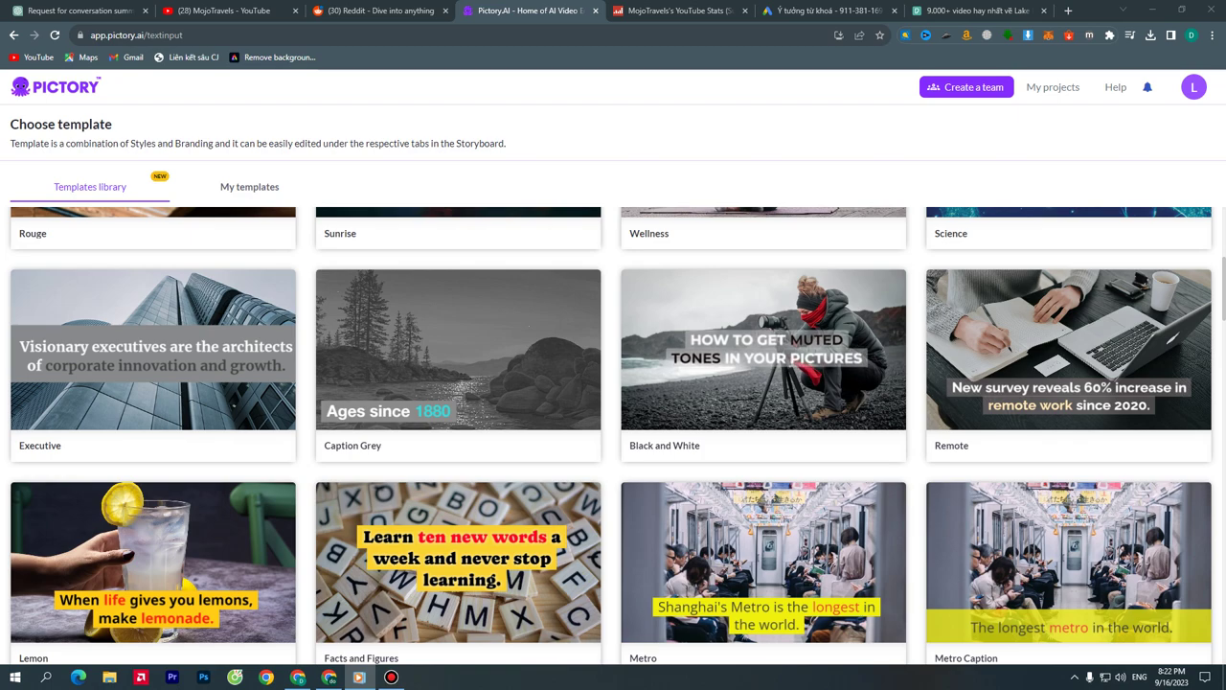
pyautogui.scroll(1, 611, 436)
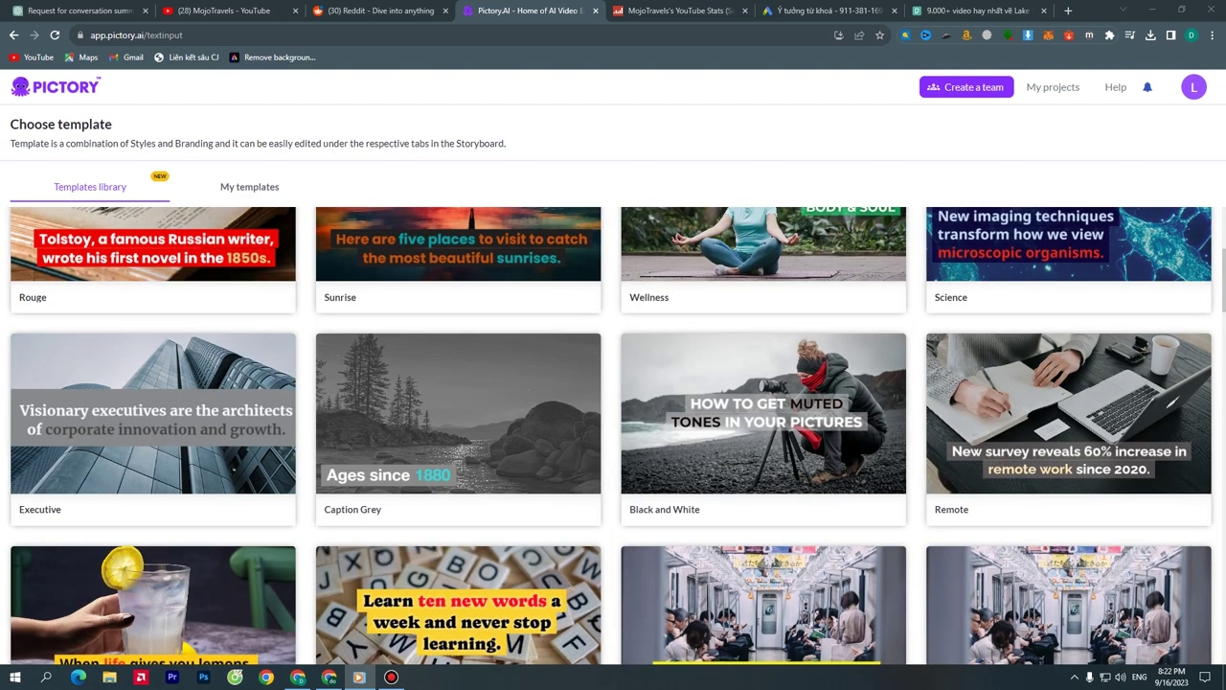
pyautogui.scroll(-2, 611, 436)
pyautogui.scroll(4, 611, 436)
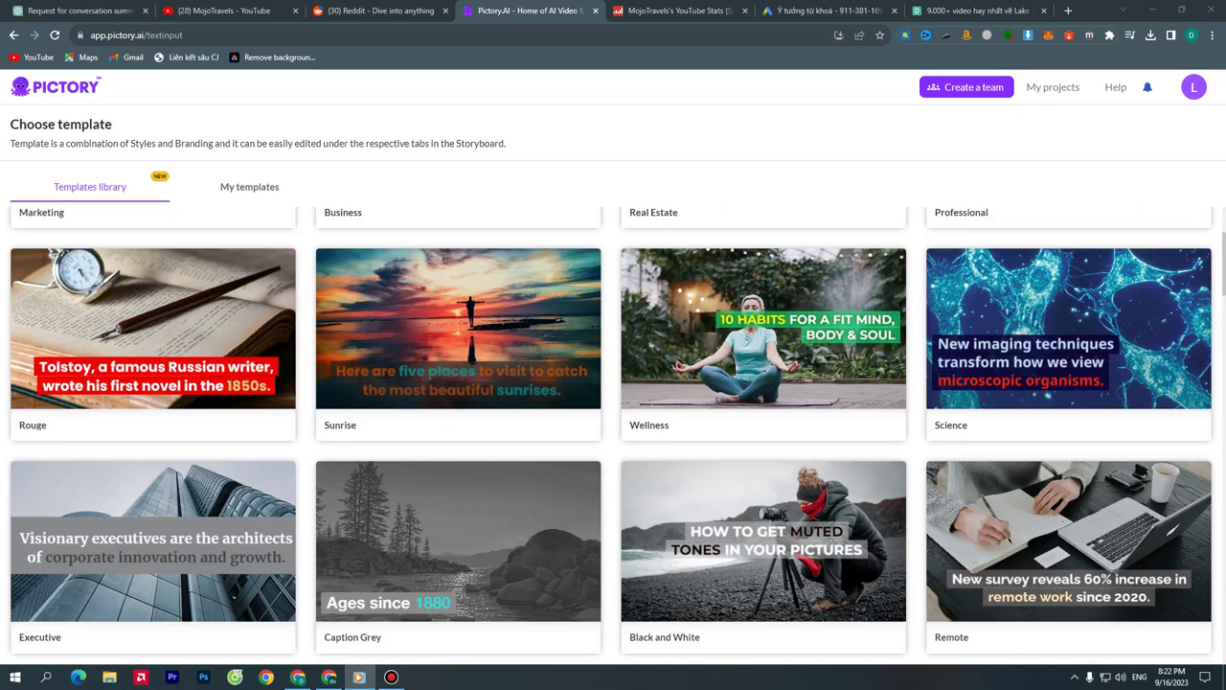
pyautogui.scroll(3, 611, 436)
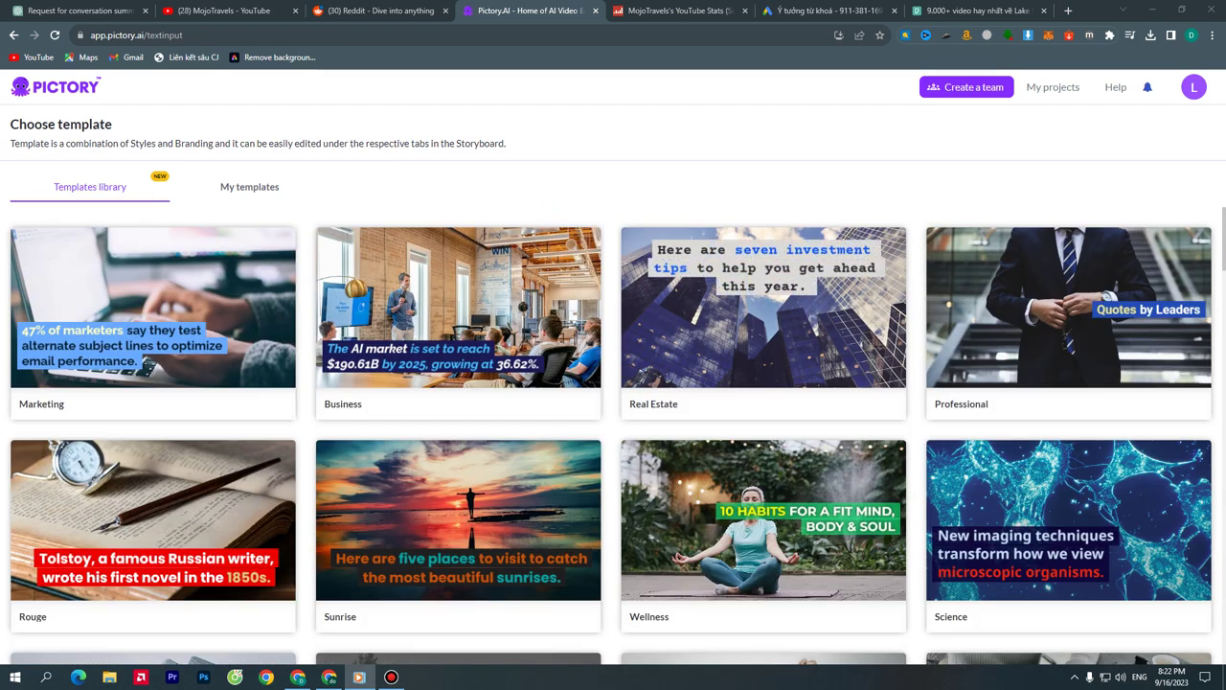
pyautogui.scroll(-8, 611, 435)
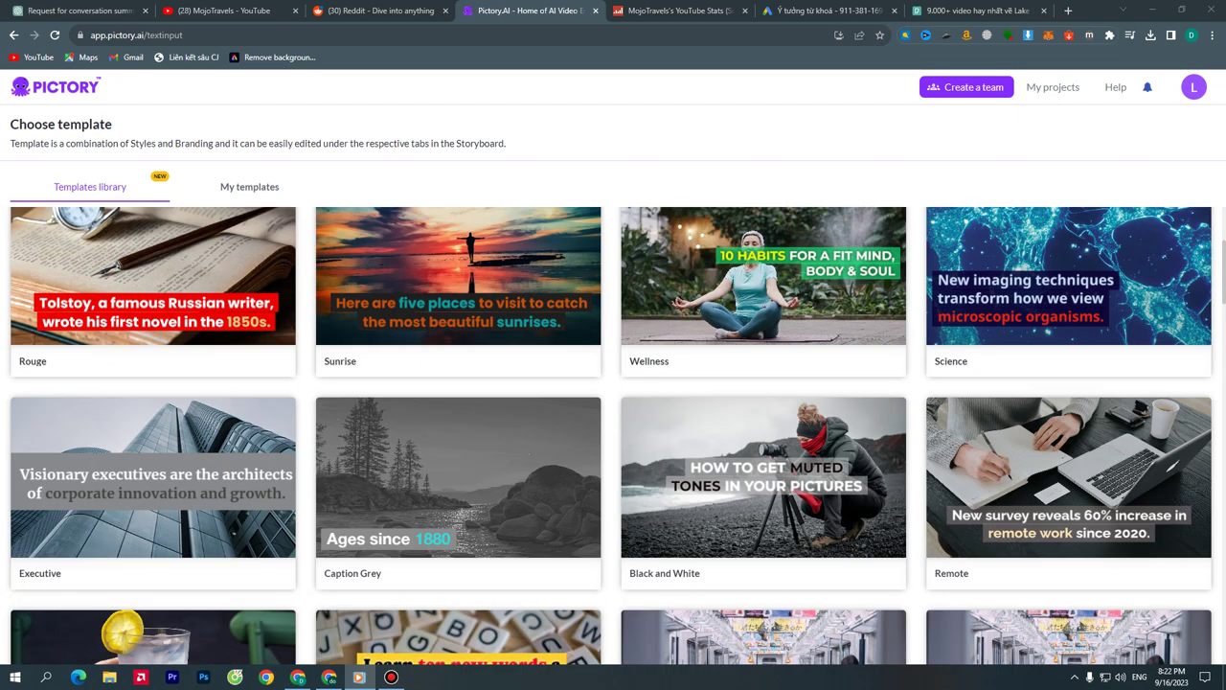
pyautogui.scroll(-4, 611, 435)
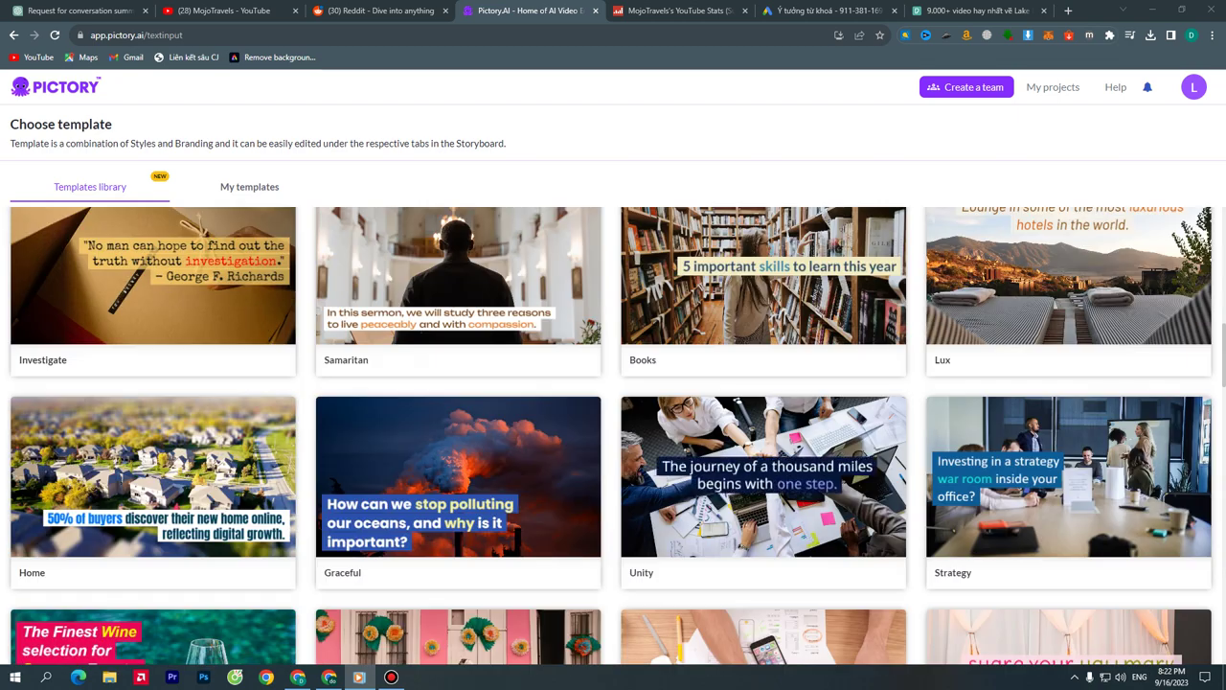
pyautogui.scroll(-2, 610, 437)
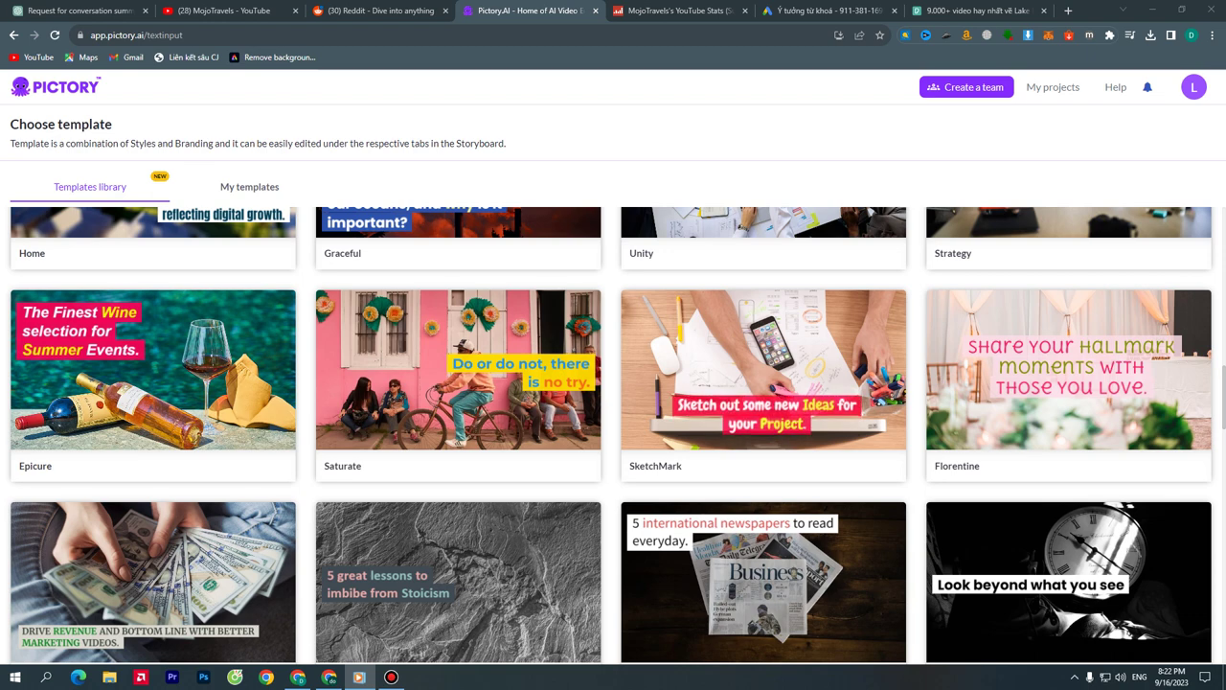
pyautogui.scroll(-1, 611, 436)
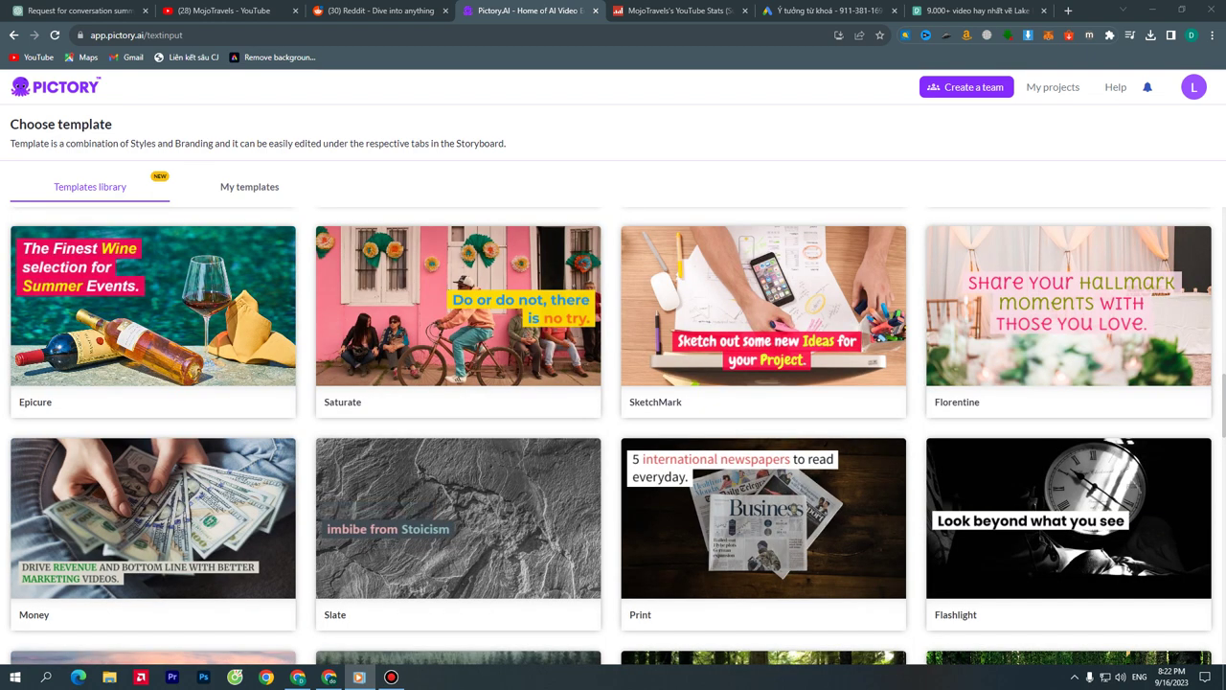
pyautogui.moveTo(458, 526)
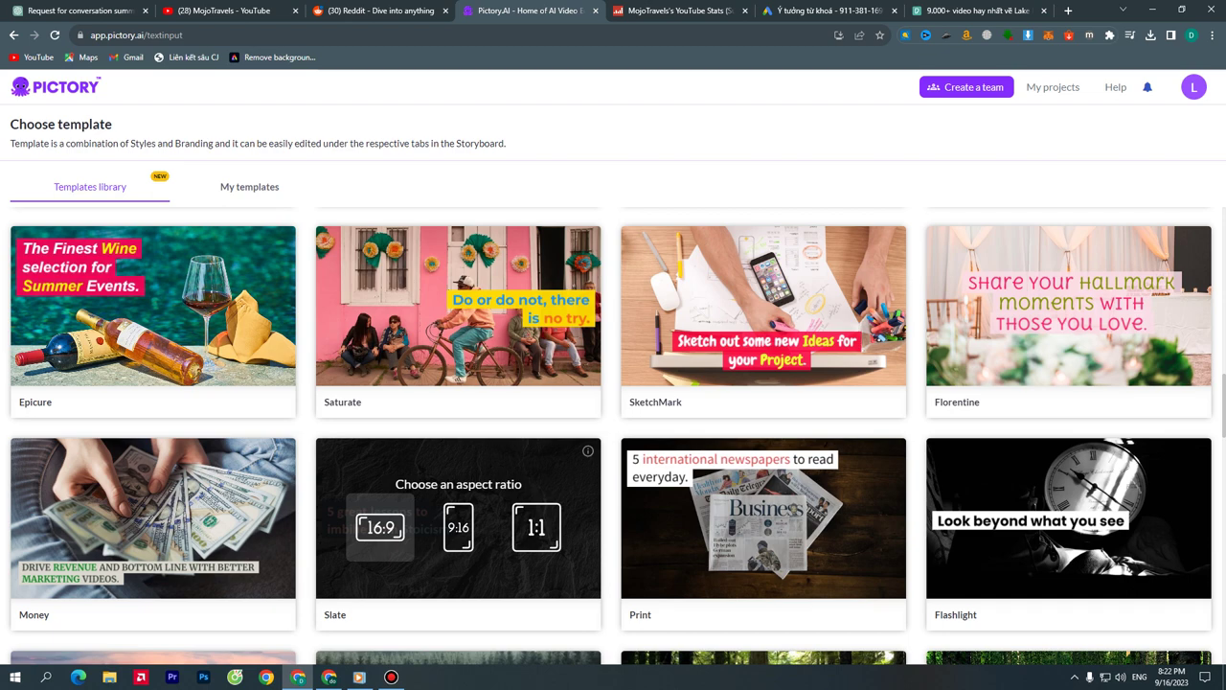
pyautogui.click(380, 527)
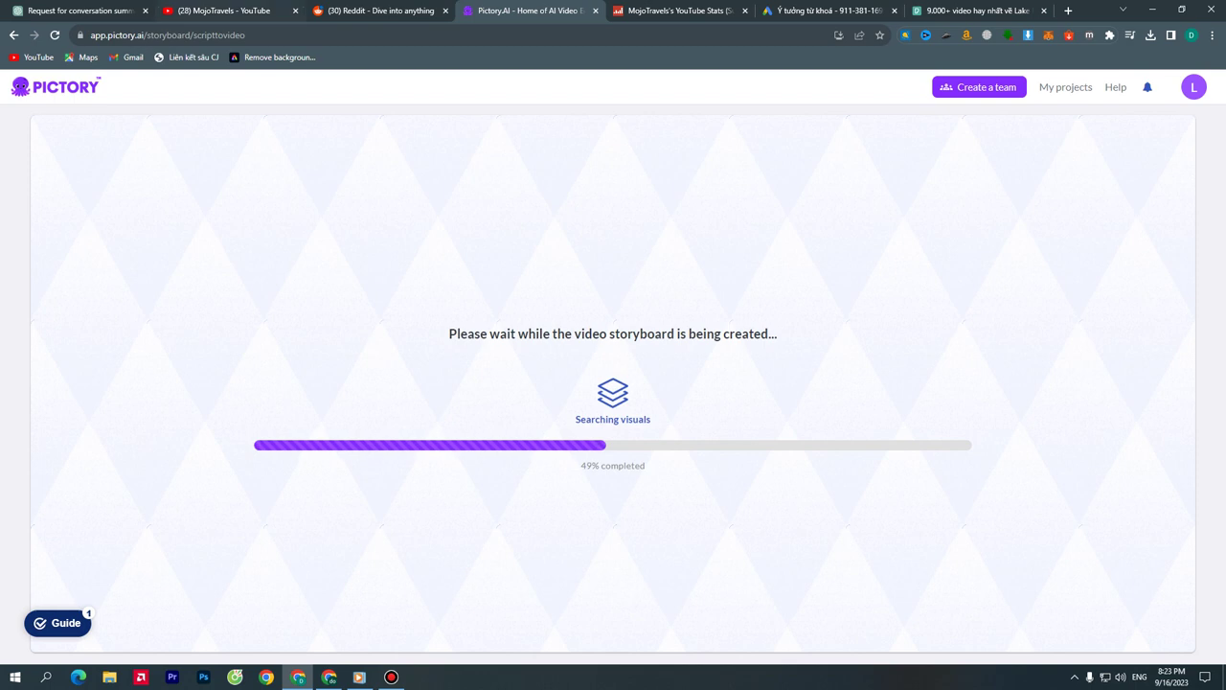
# Switch to the ChatGPT article and highlight the description paragraph of Lake Havasu
pyautogui.click(78, 10)
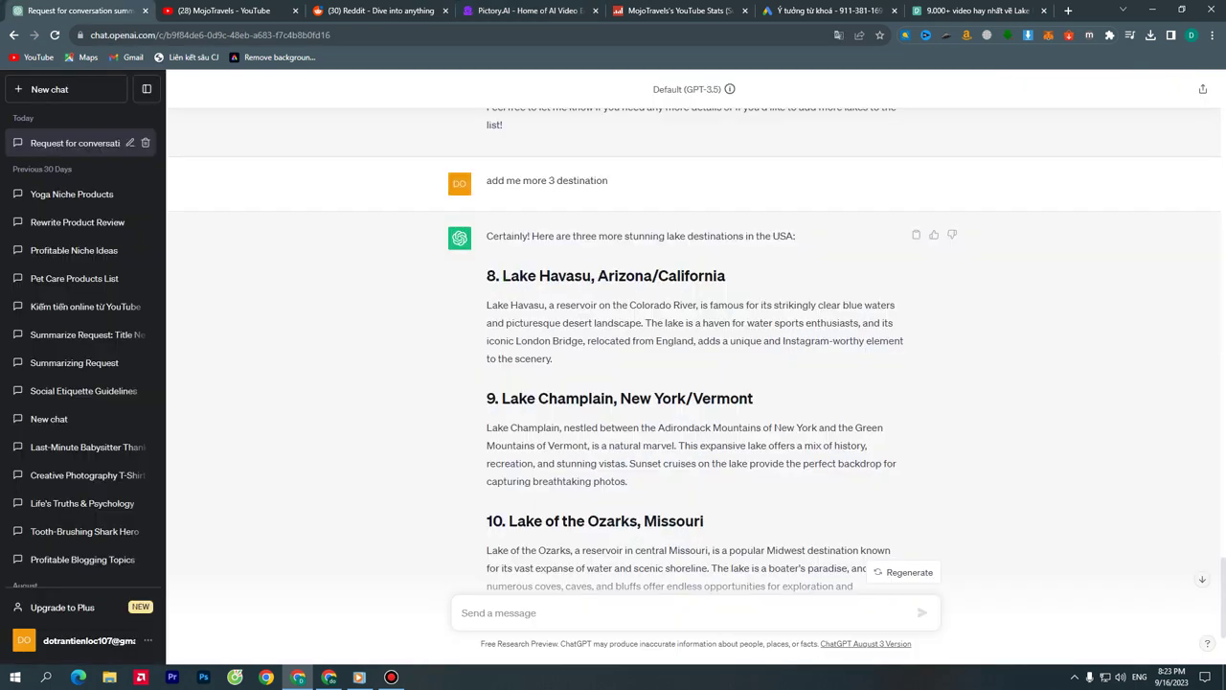
pyautogui.scroll(-1, 694, 364)
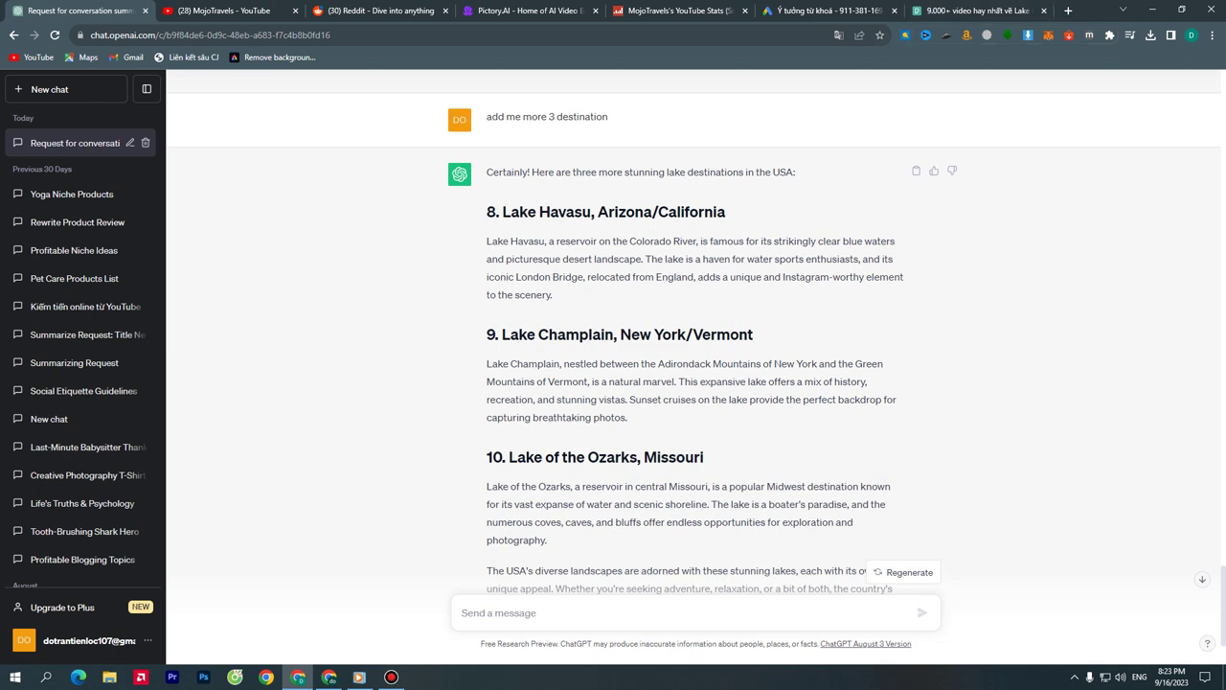
pyautogui.moveTo(487, 240); pyautogui.dragTo(554, 295)
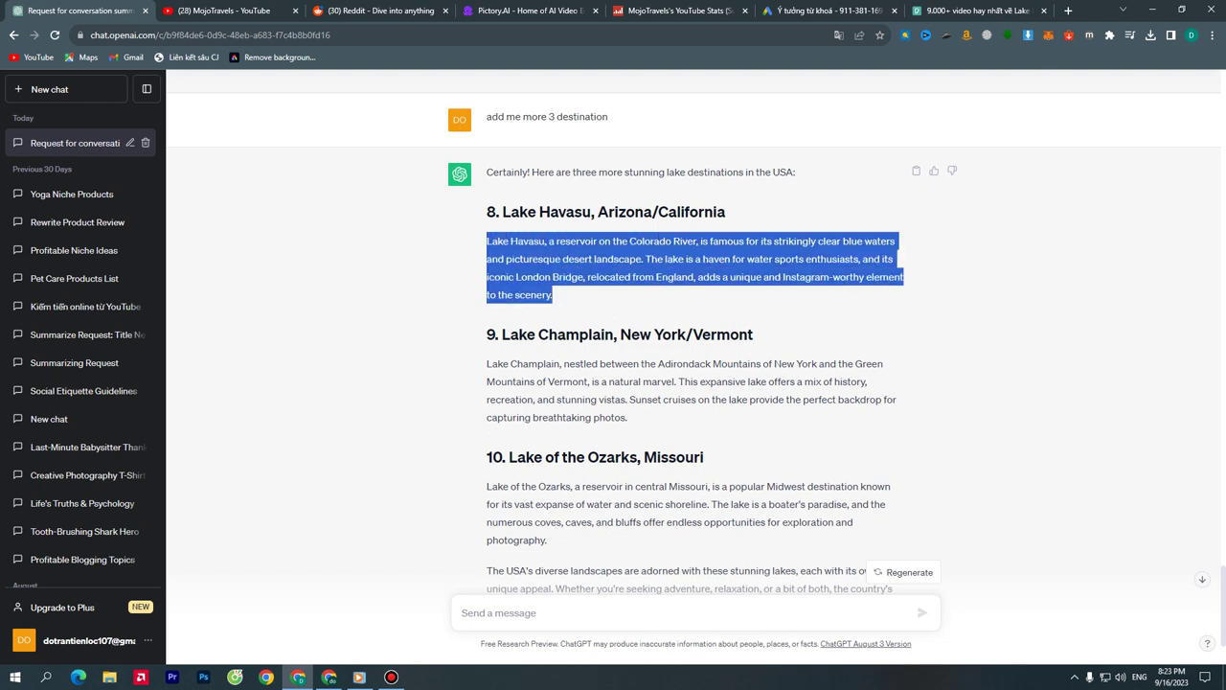
pyautogui.click(616, 537)
pyautogui.moveTo(520, 258); pyautogui.dragTo(554, 295)
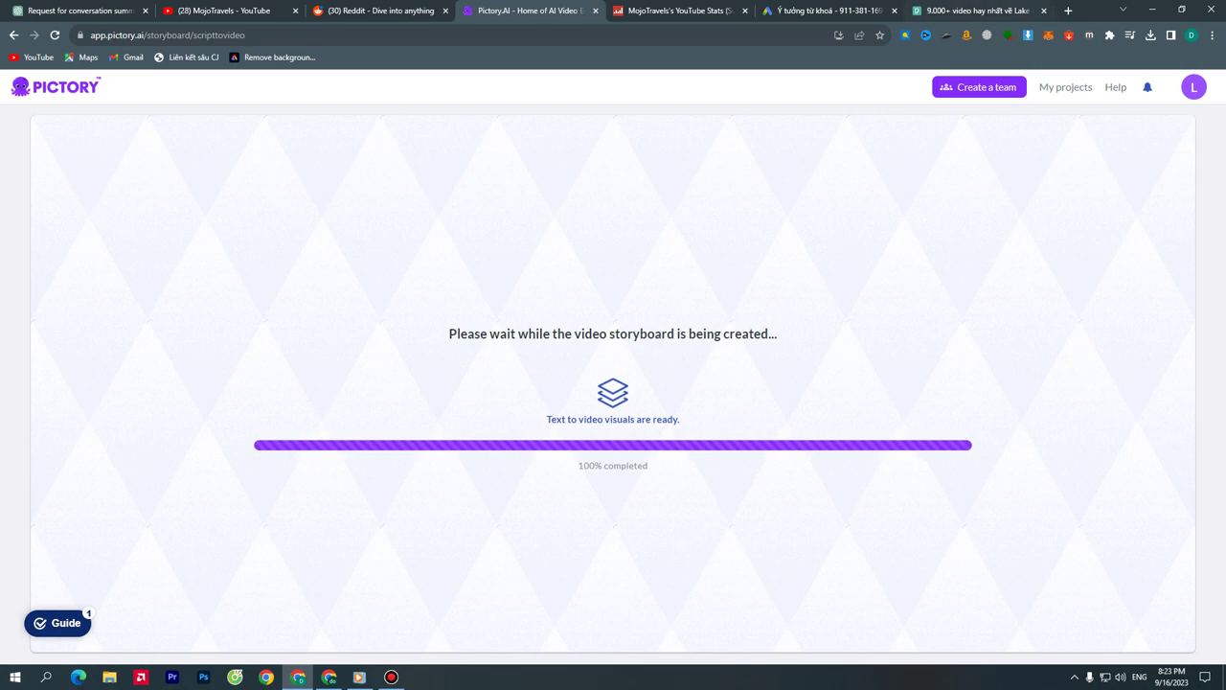
# Compare the Pexels footage with the Lake Havasu heading and paragraph in ChatGPT, highlighting each text
pyautogui.hotkey('ctrl', '9')
pyautogui.scroll(-2, 607, 345)
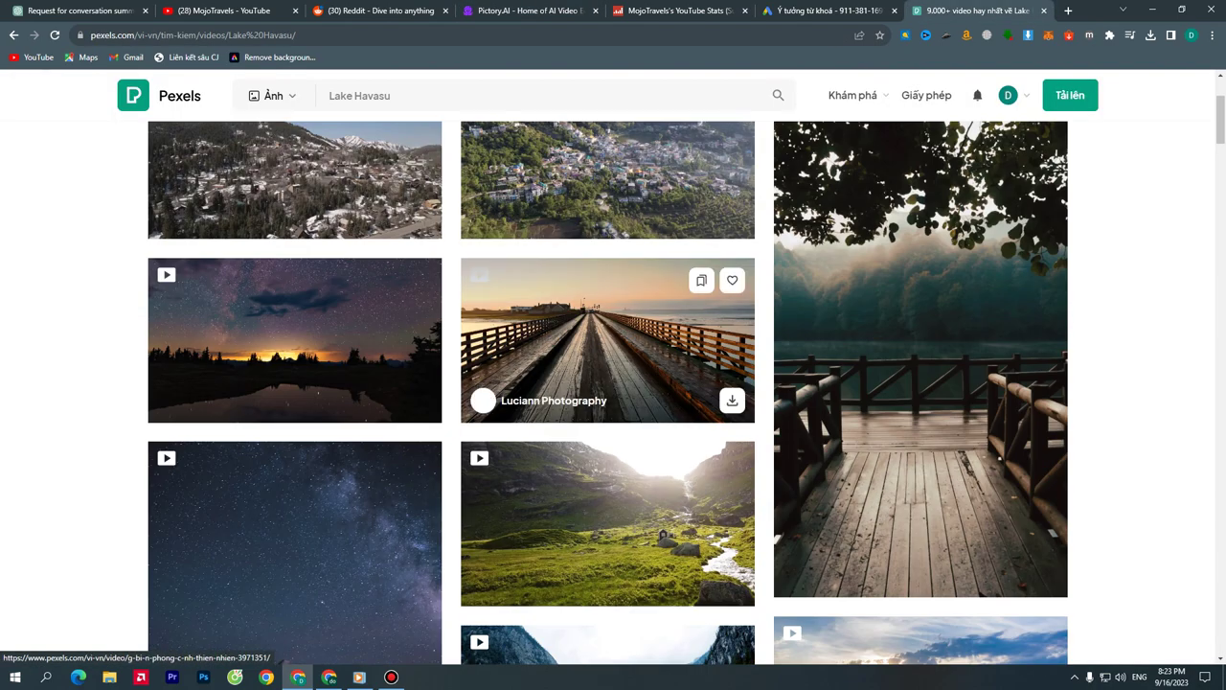
pyautogui.scroll(2, 607, 344)
pyautogui.hotkey('ctrl', '1')
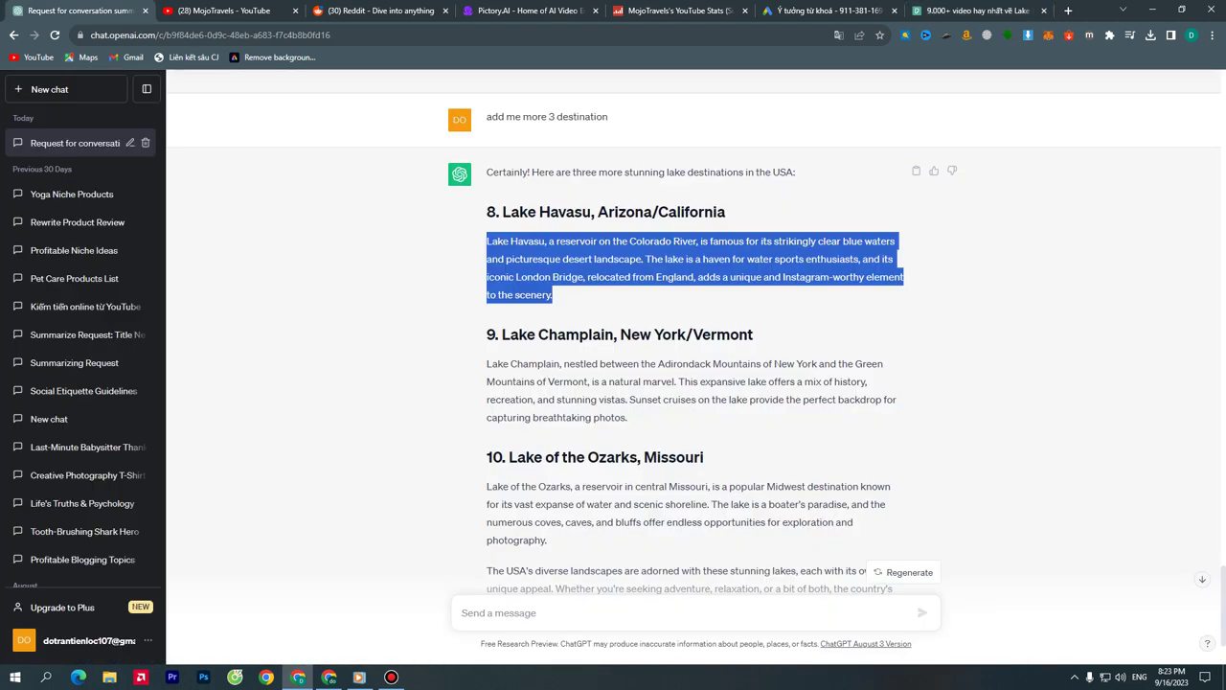
pyautogui.moveTo(503, 211); pyautogui.dragTo(608, 212)
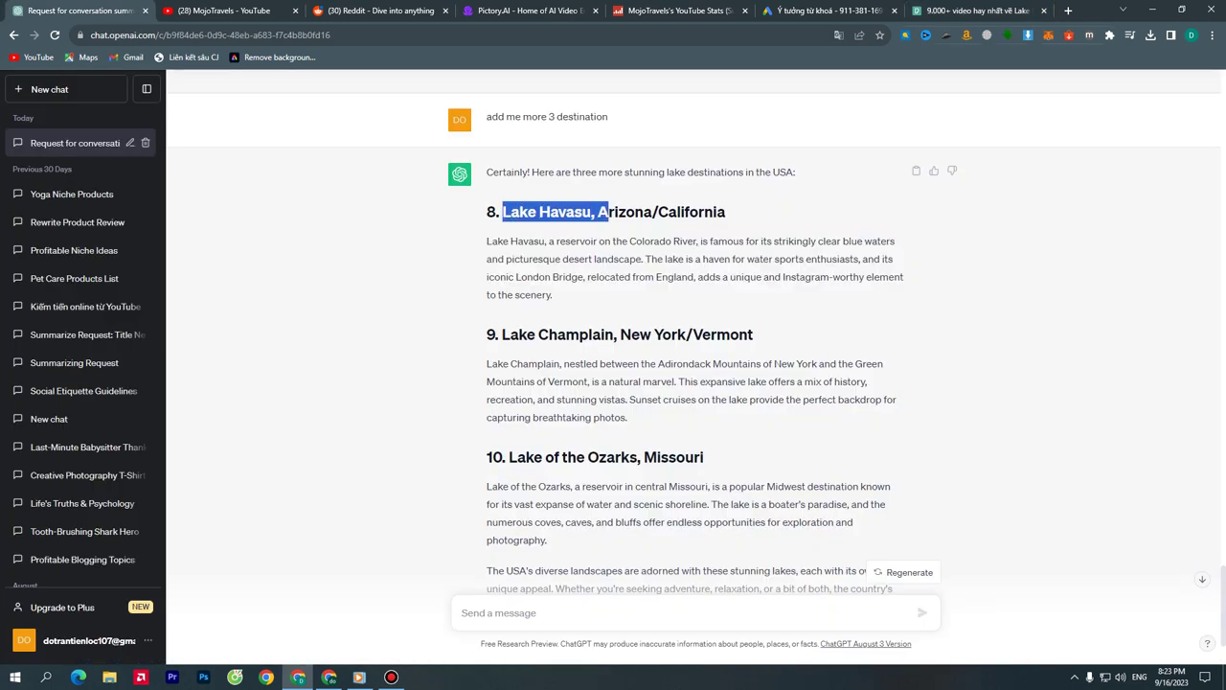
pyautogui.moveTo(486, 241); pyautogui.dragTo(553, 295)
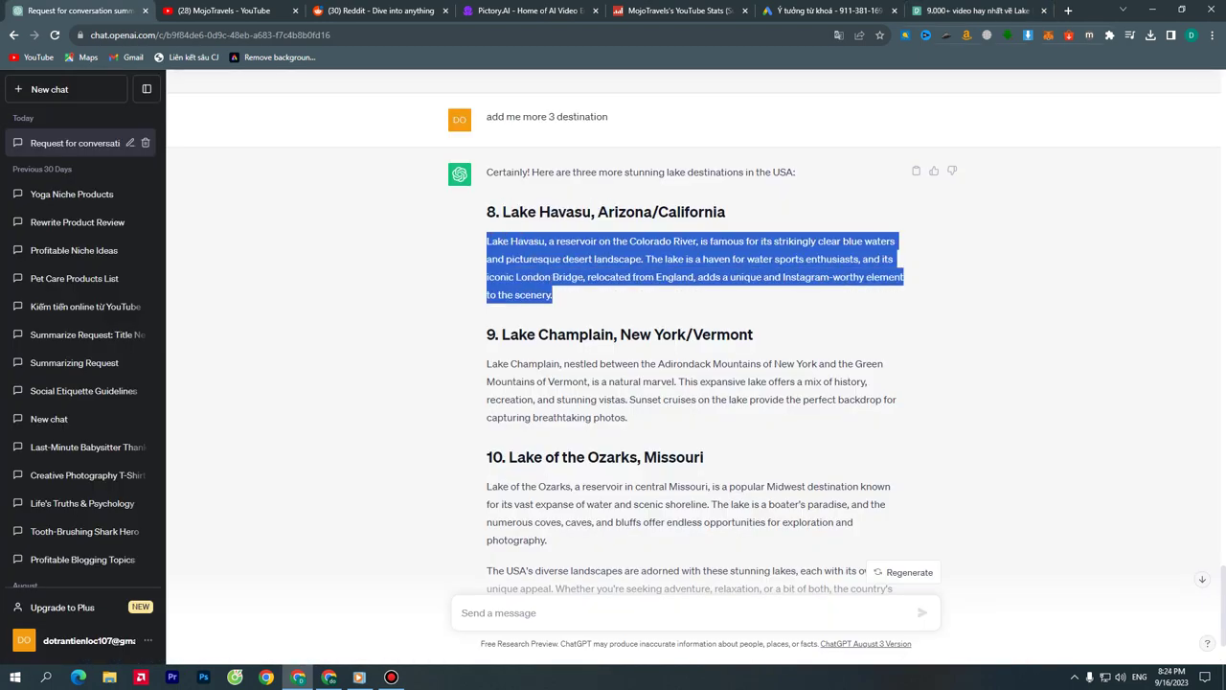
# Examine more Lake Havasu videos on Pexels for lake and landscape clips that suit the article's description
pyautogui.click(973, 11)
pyautogui.scroll(-6, 900, 345)
pyautogui.scroll(3, 663, 342)
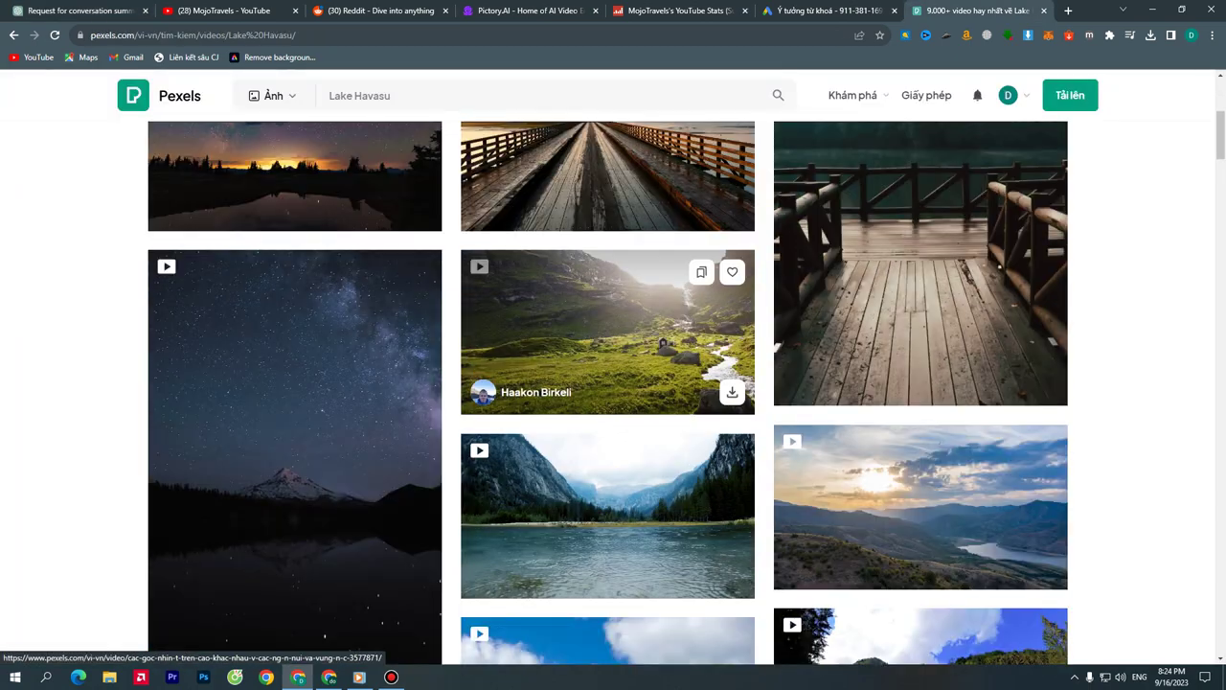
pyautogui.scroll(3, 663, 342)
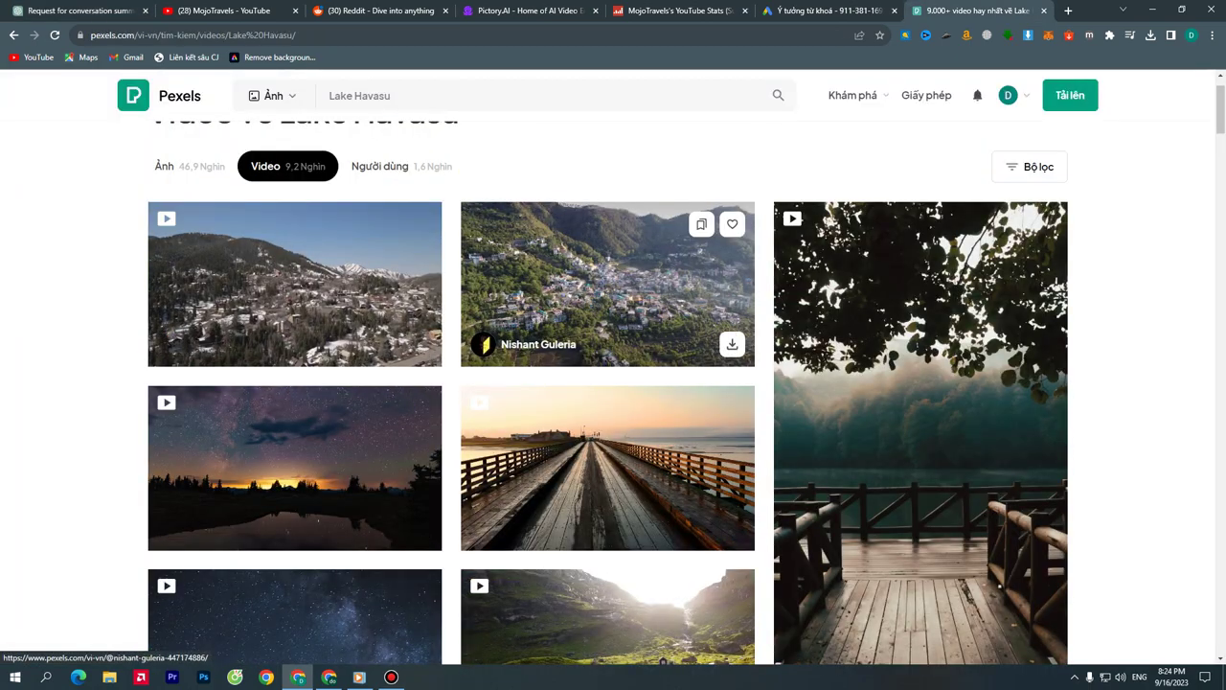
pyautogui.scroll(-10, 663, 342)
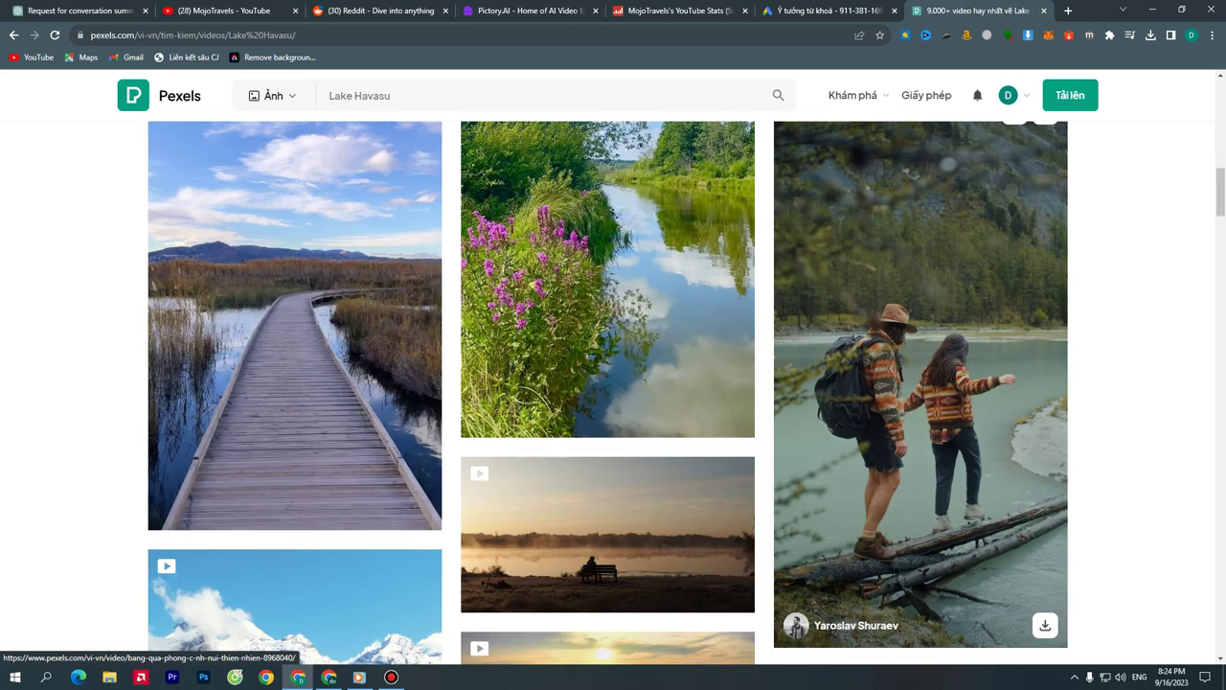
pyautogui.scroll(-3, 607, 220)
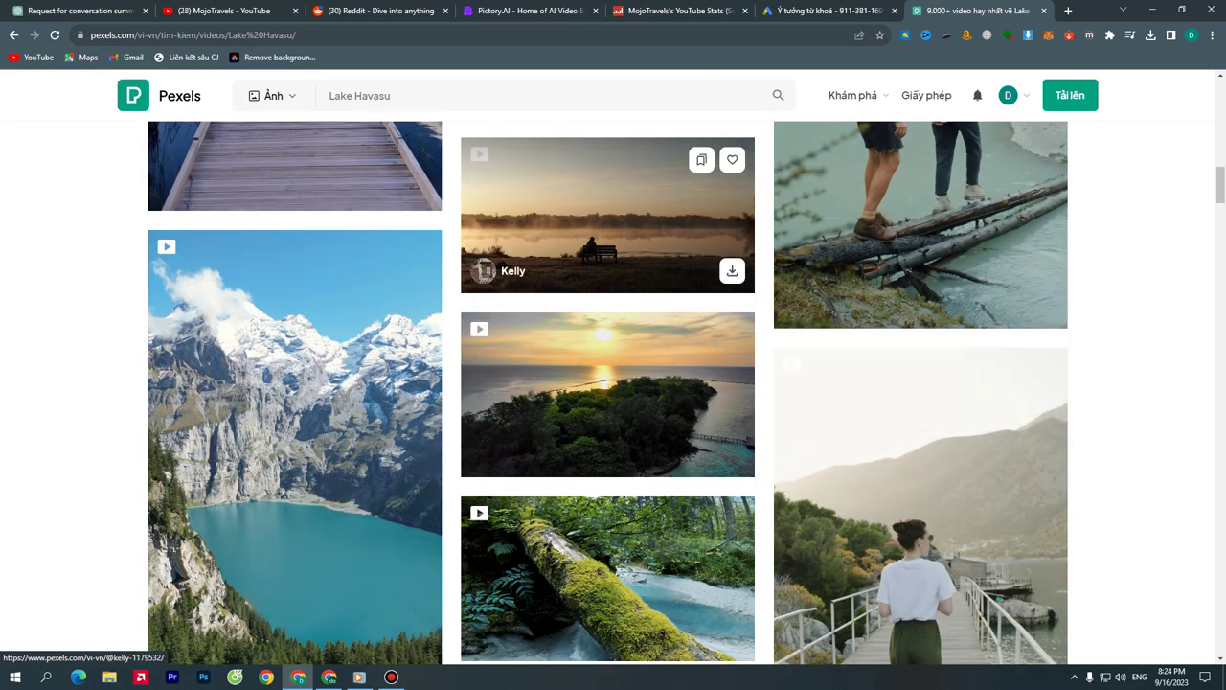
pyautogui.scroll(-8, 608, 220)
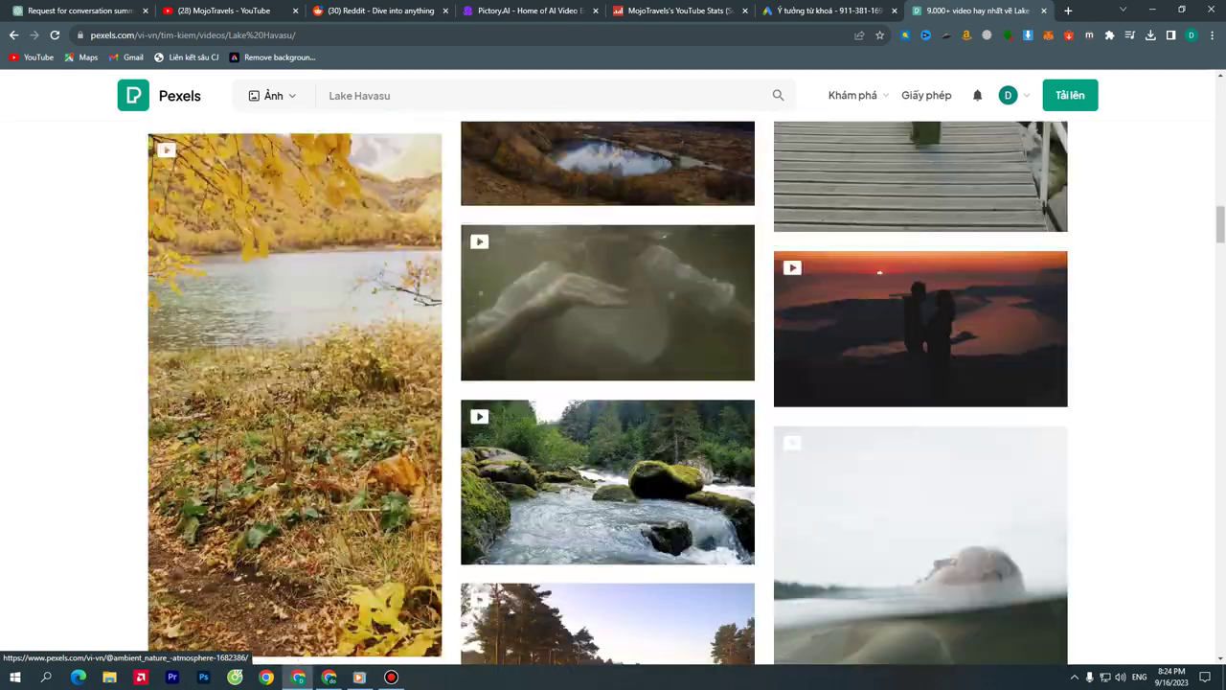
pyautogui.scroll(-3, 694, 307)
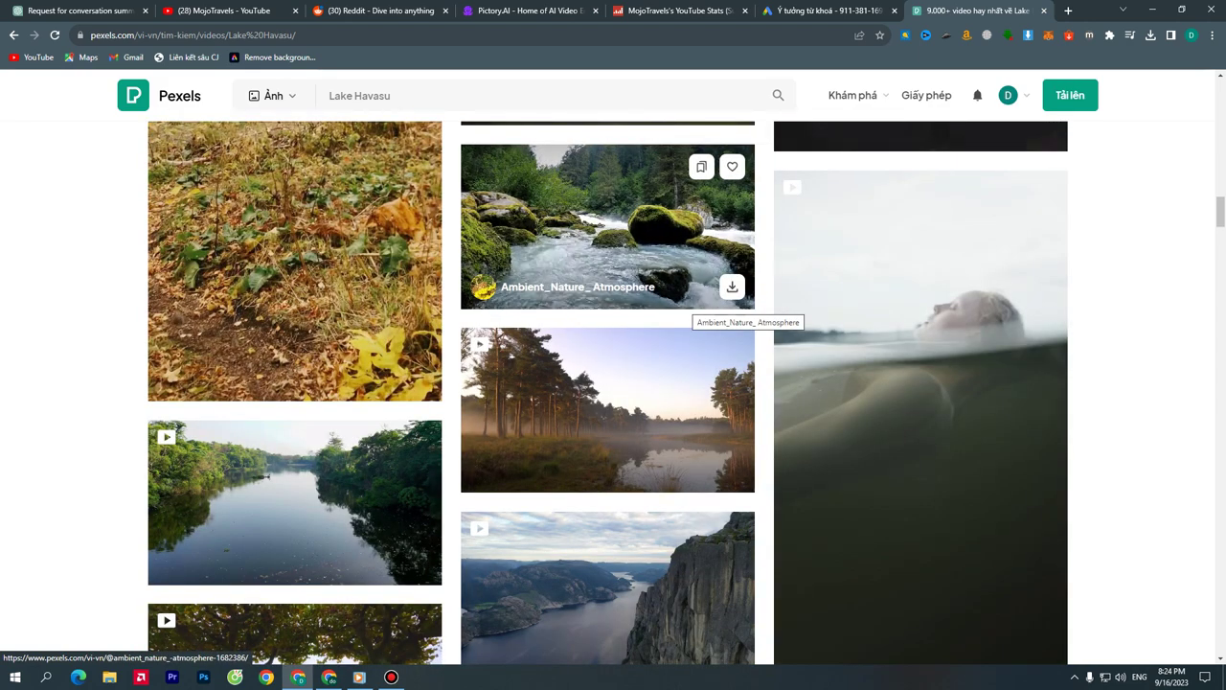
# Switch back to Pictory and check the progress of the storyboard creation
pyautogui.click(529, 11)
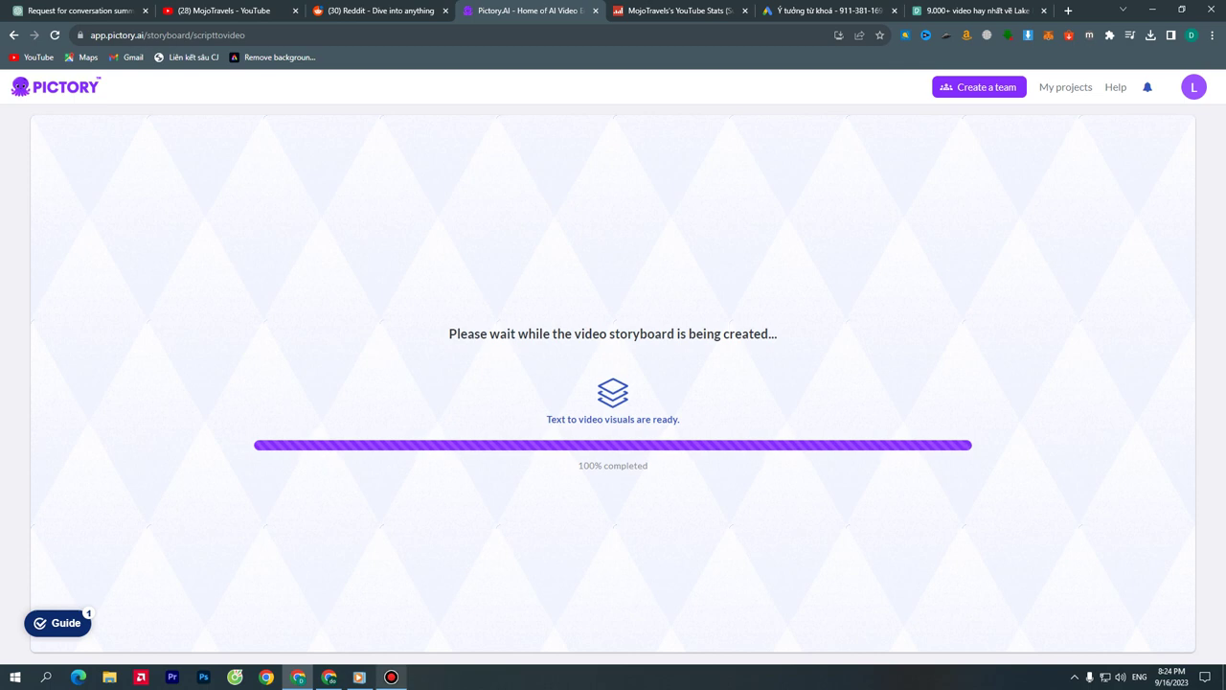
pyautogui.click(391, 676)
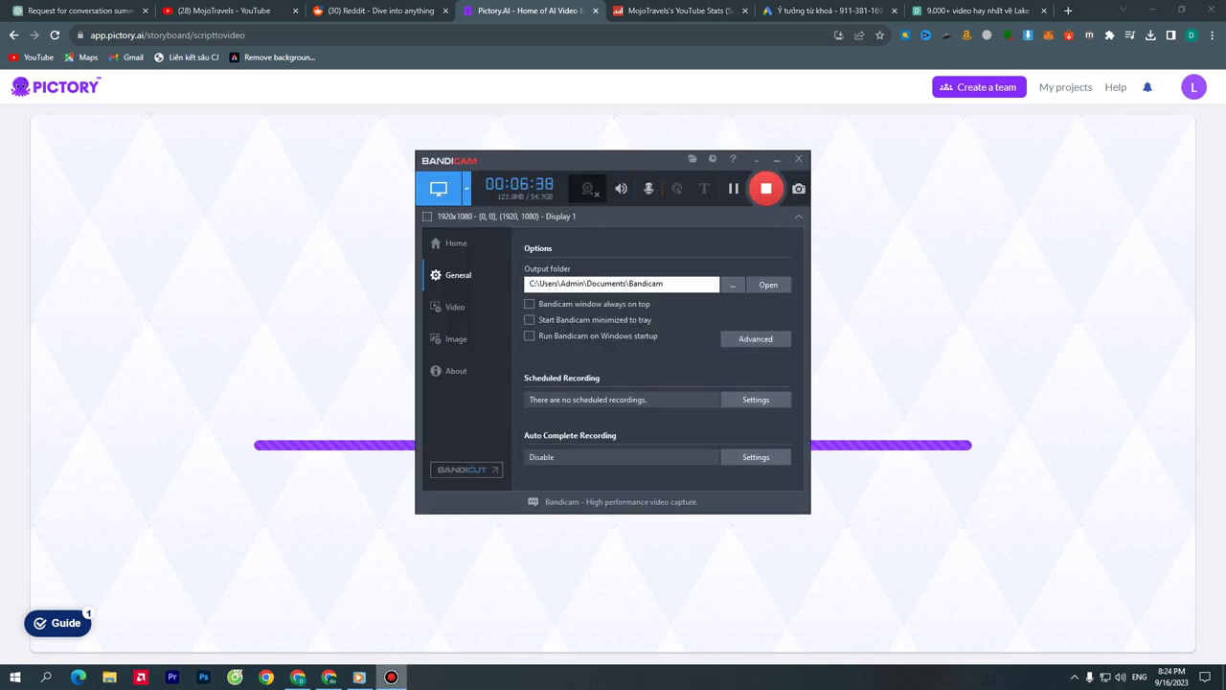
pyautogui.hotkey('alt', 'Tab')
pyautogui.hotkey('alt', 'Tab')
pyautogui.hotkey('alt', 'Tab')
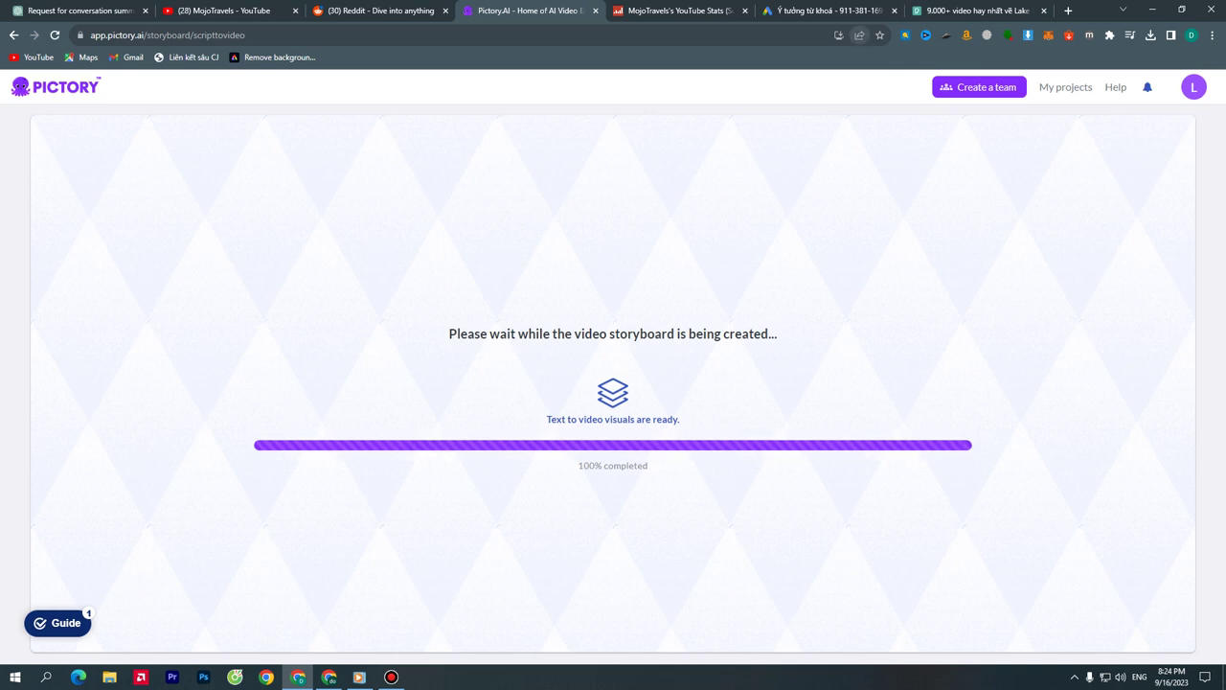
# Take the name Lake Champlain from the ChatGPT article and search Pexels for videos of "Lake Champlain"
pyautogui.click(77, 10)
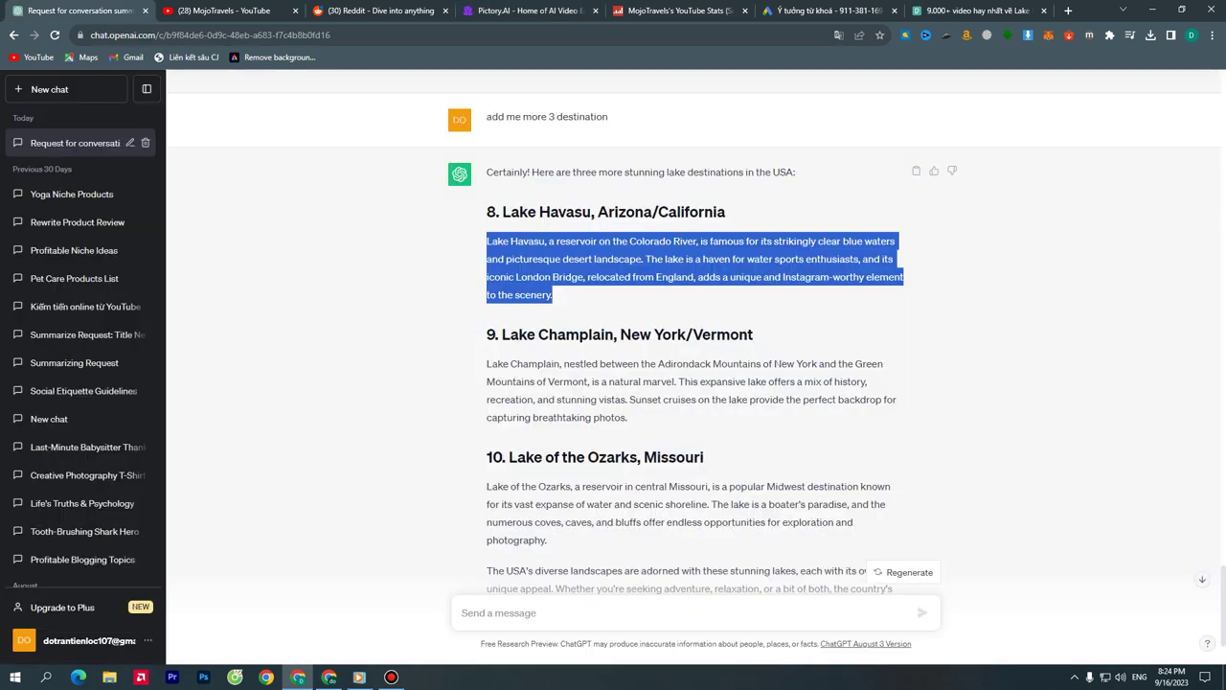
pyautogui.moveTo(502, 334); pyautogui.dragTo(605, 334)
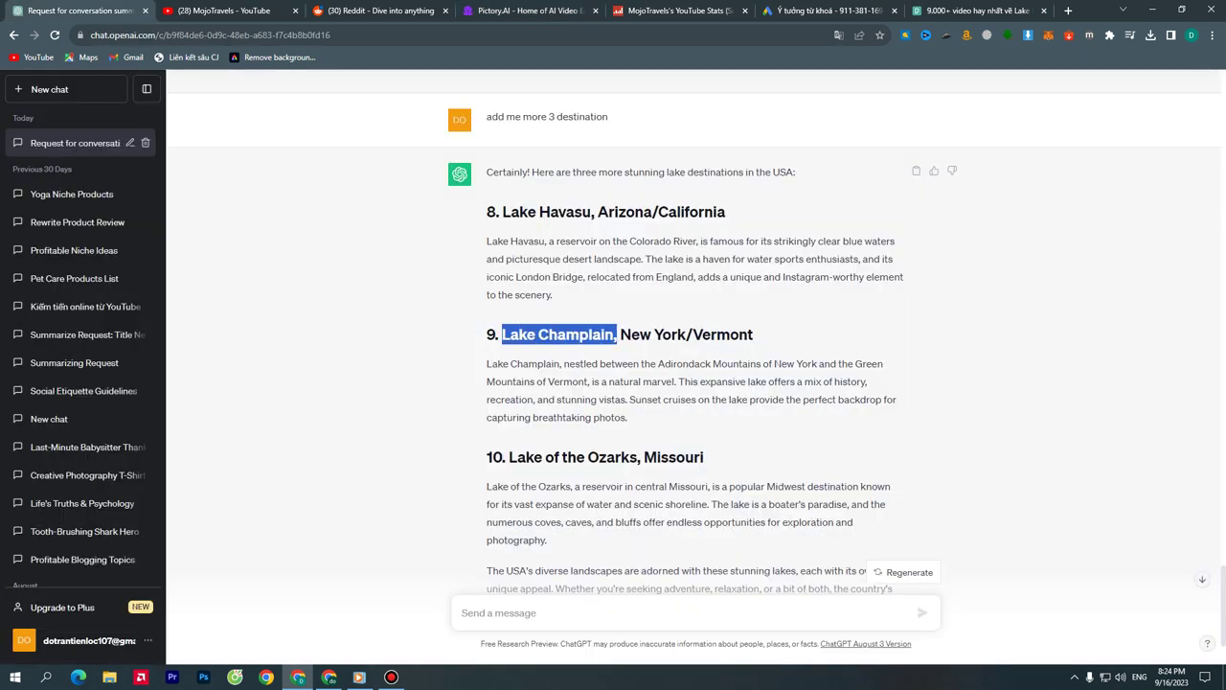
pyautogui.click(968, 11)
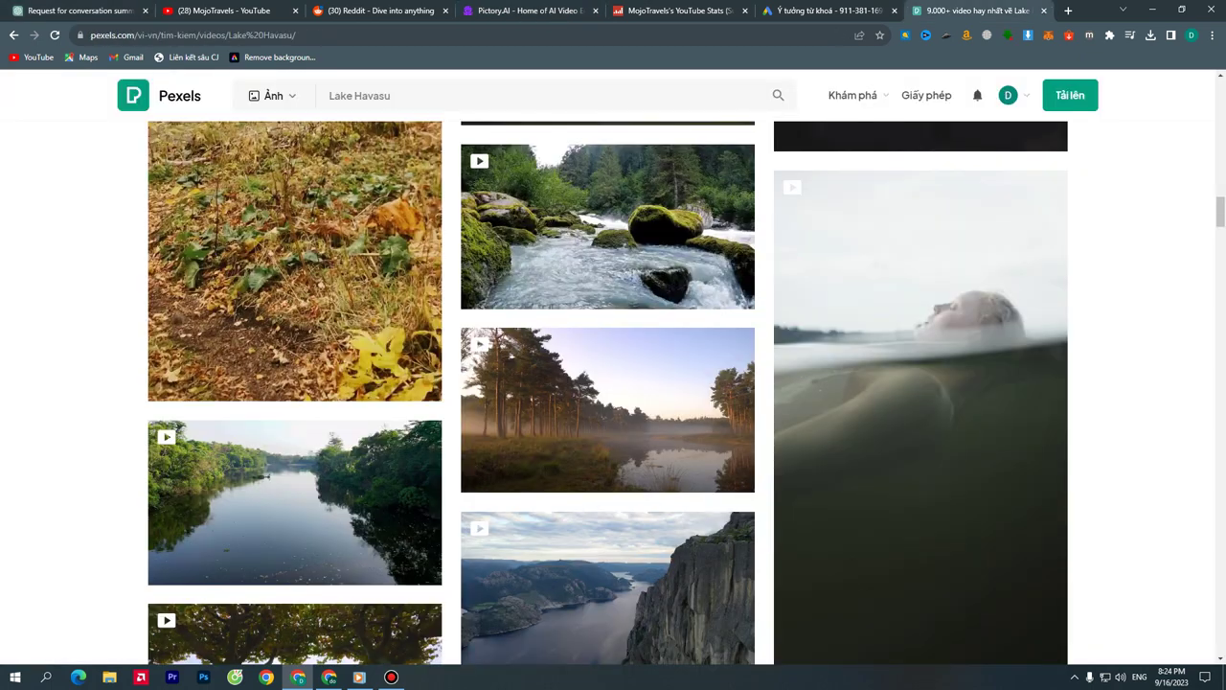
pyautogui.scroll(3, 613, 367)
pyautogui.click(391, 94)
pyautogui.hotkey('ctrl', 'a')
pyautogui.write('Lake Champlain')
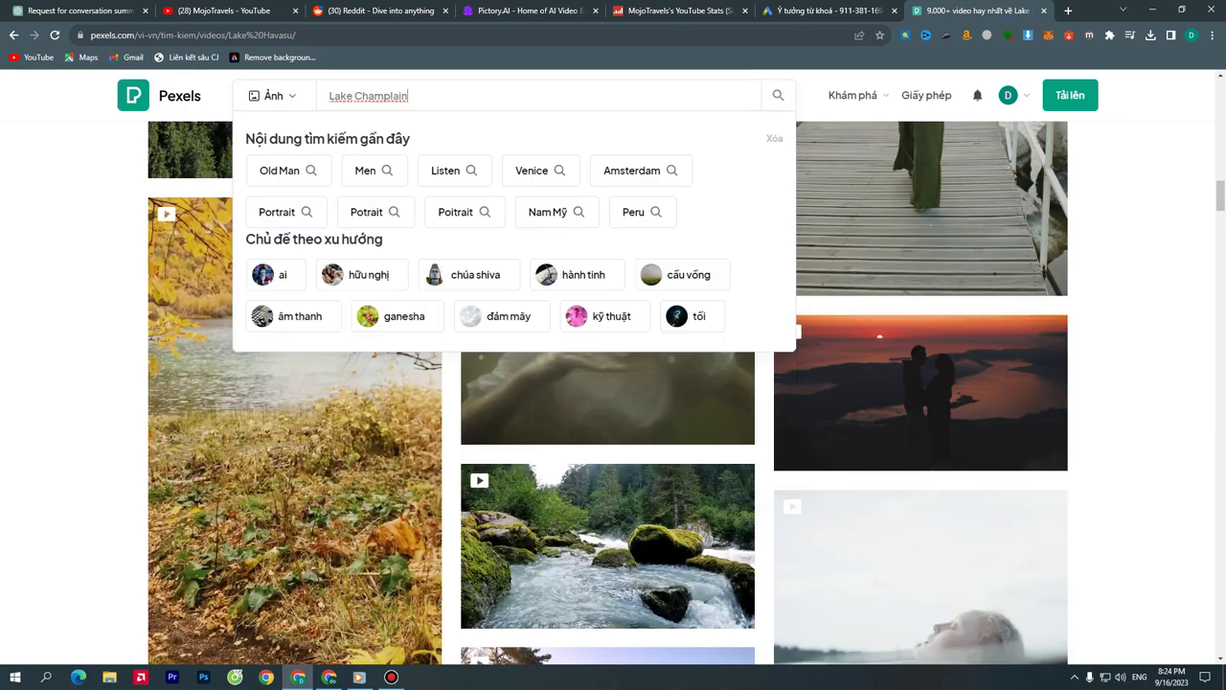
pyautogui.press('Return')
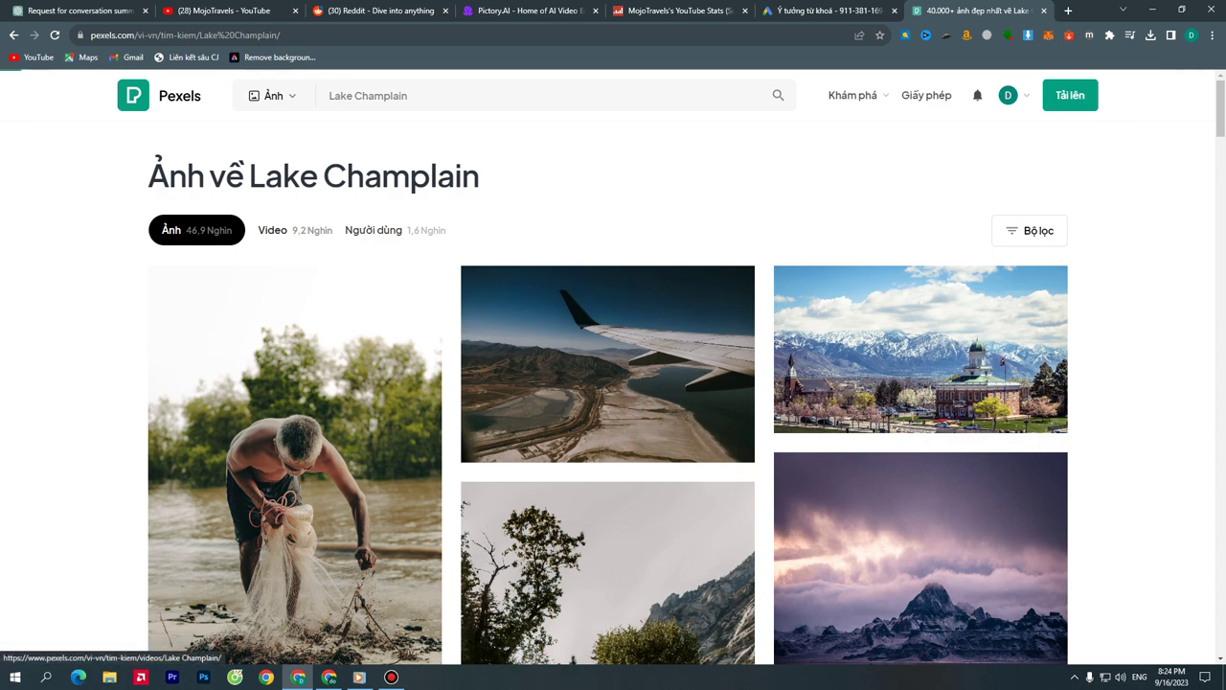
pyautogui.click(272, 229)
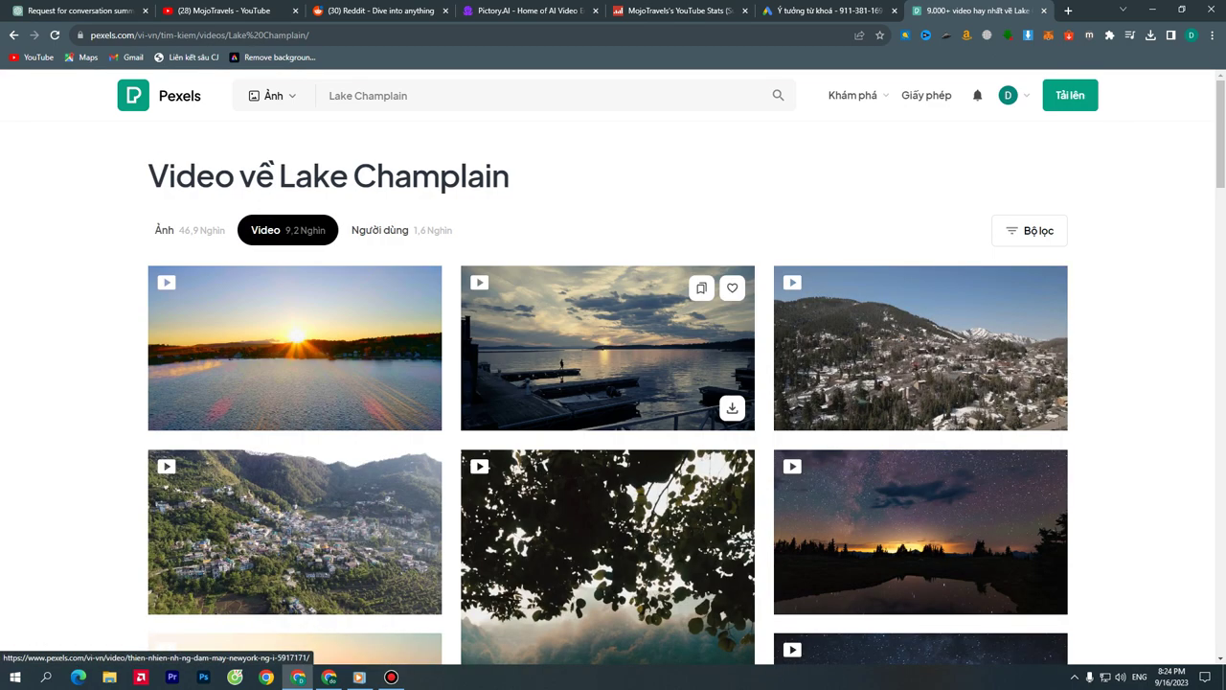
# Browse the Lake Champlain videos on Pexels for clips that suit the article
pyautogui.scroll(-2, 607, 383)
pyautogui.scroll(2, 607, 383)
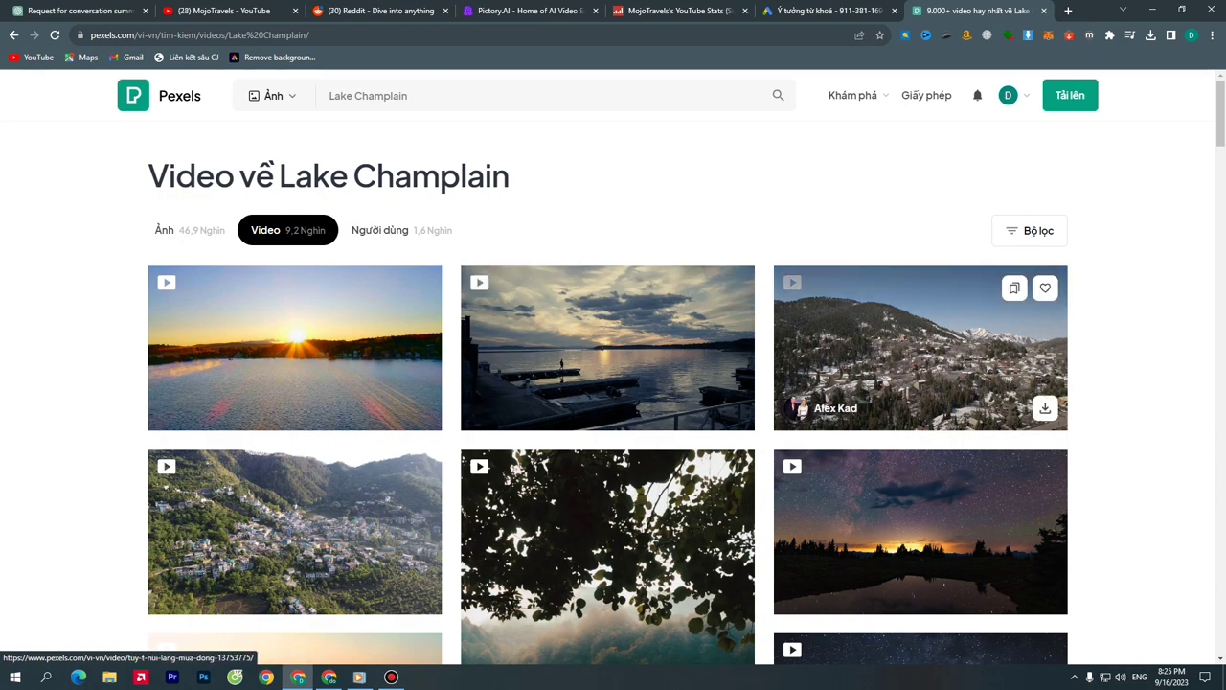
pyautogui.scroll(-1, 834, 282)
pyautogui.scroll(-5, 833, 283)
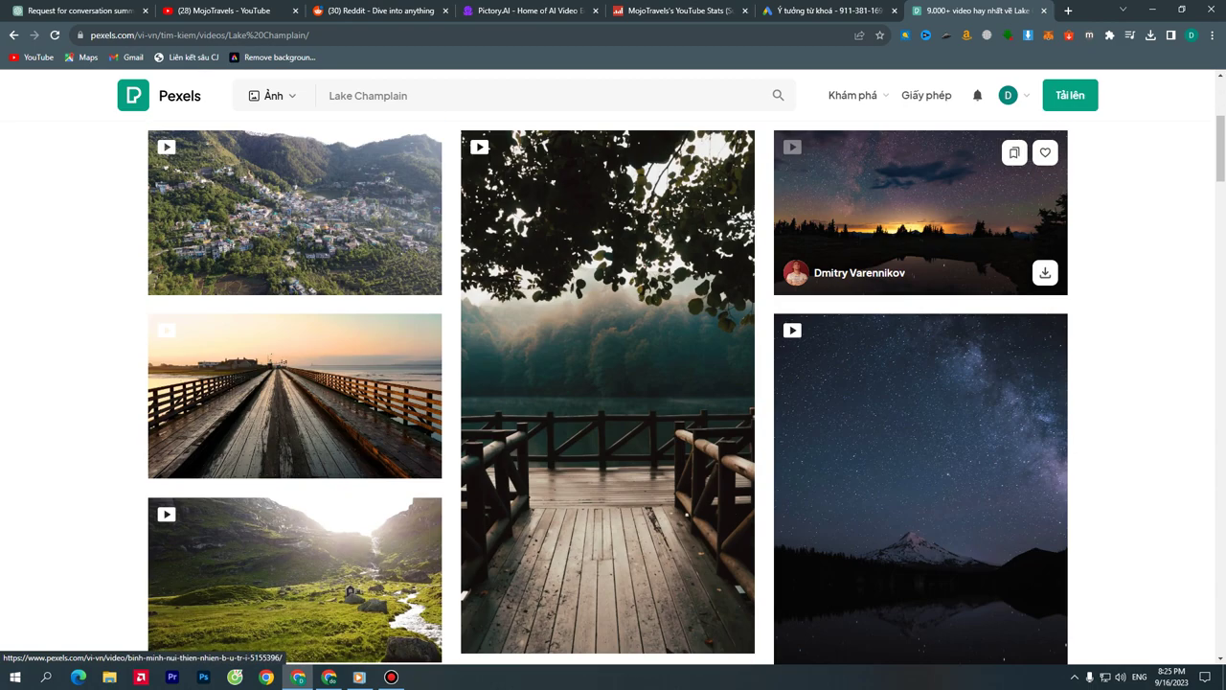
pyautogui.scroll(5, 607, 403)
pyautogui.scroll(1, 607, 403)
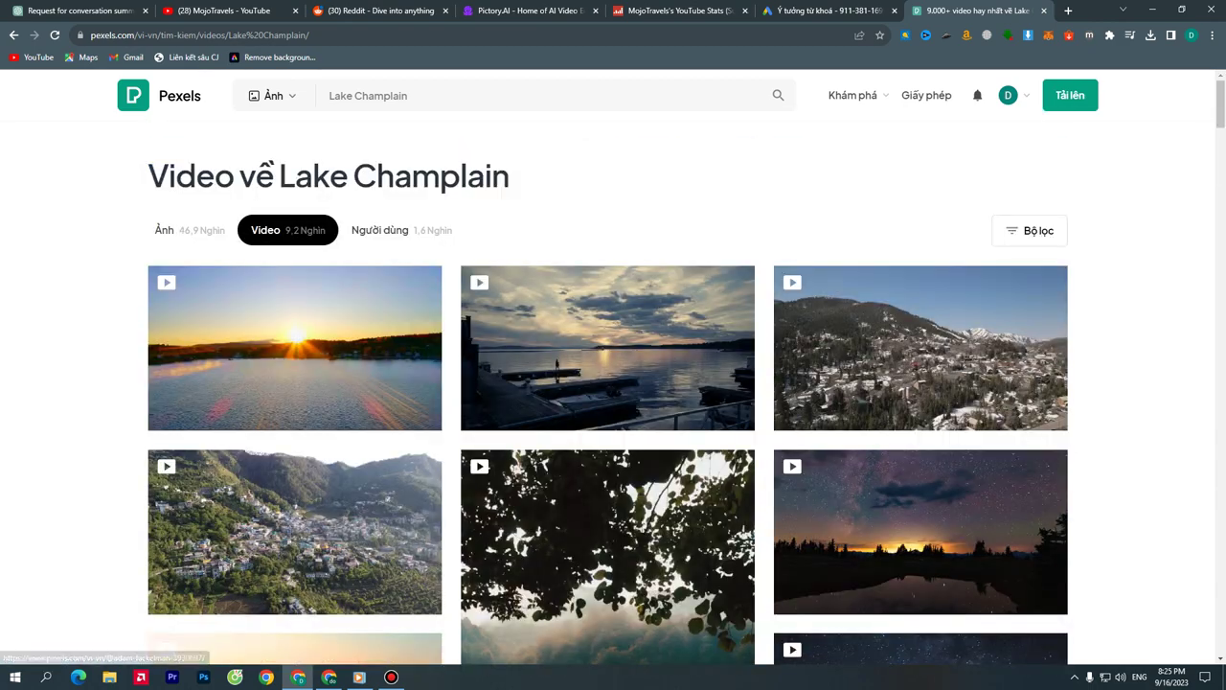
# Shorten the Pexels search to "Champlain" and review its photo and video results, including the sponsored iStock footage
pyautogui.press('BackSpace')
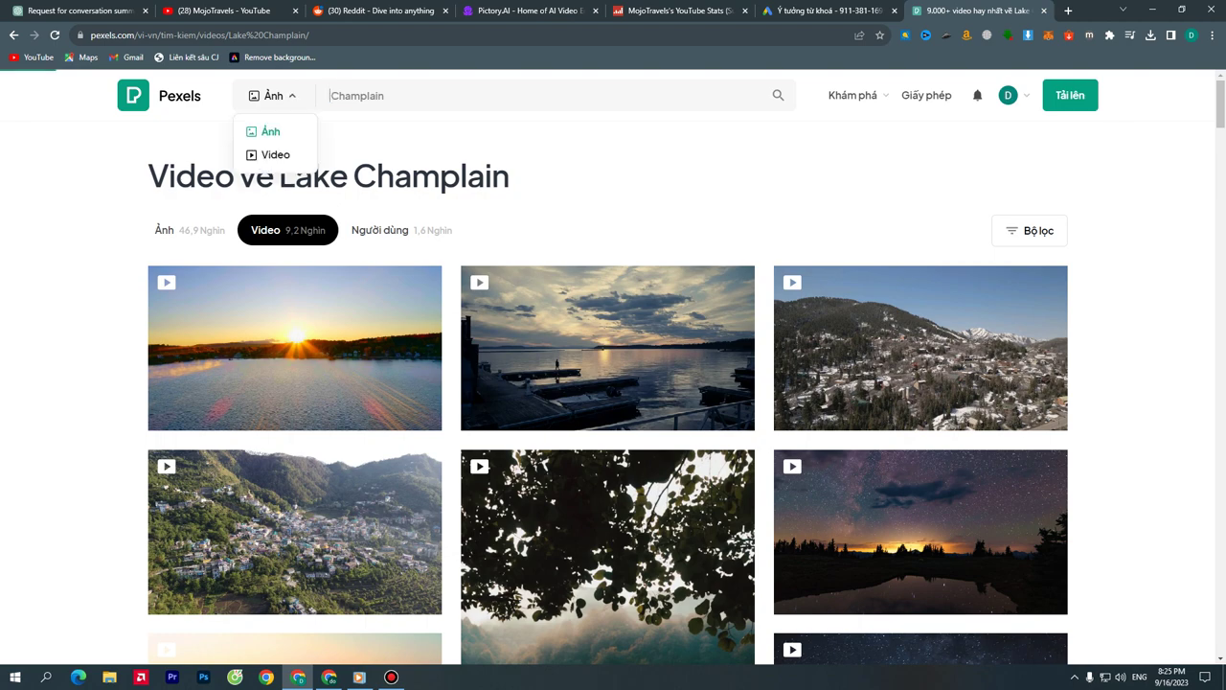
pyautogui.press('Return')
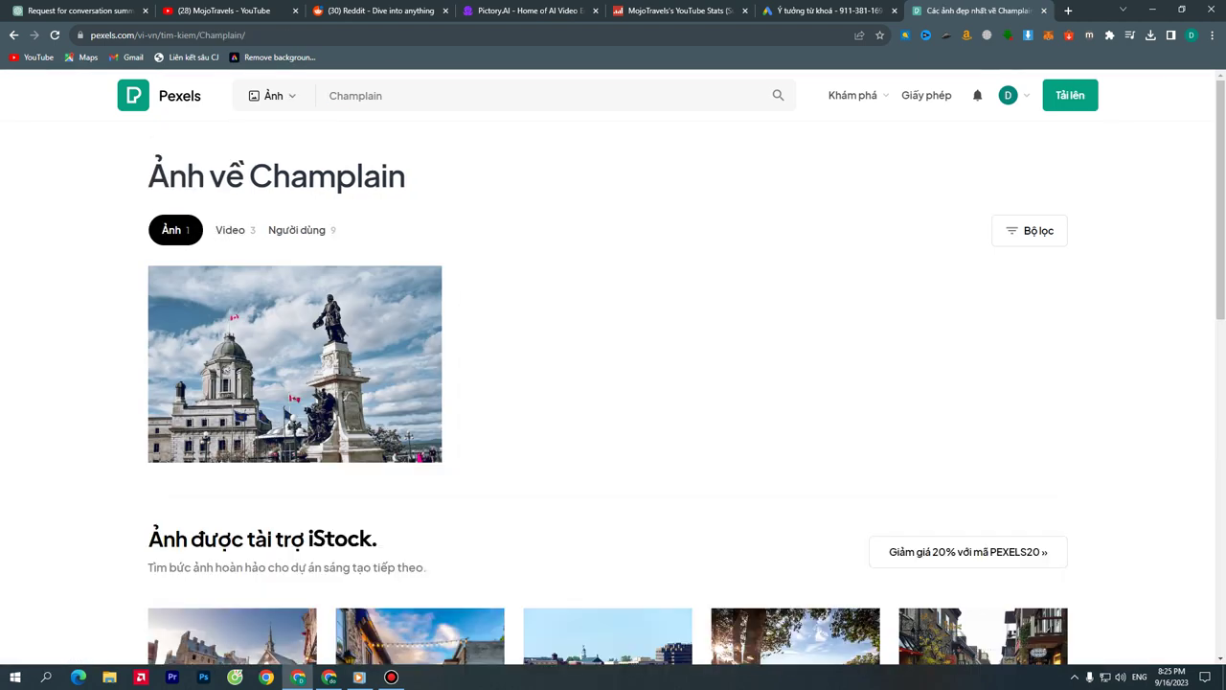
pyautogui.scroll(-4, 288, 306)
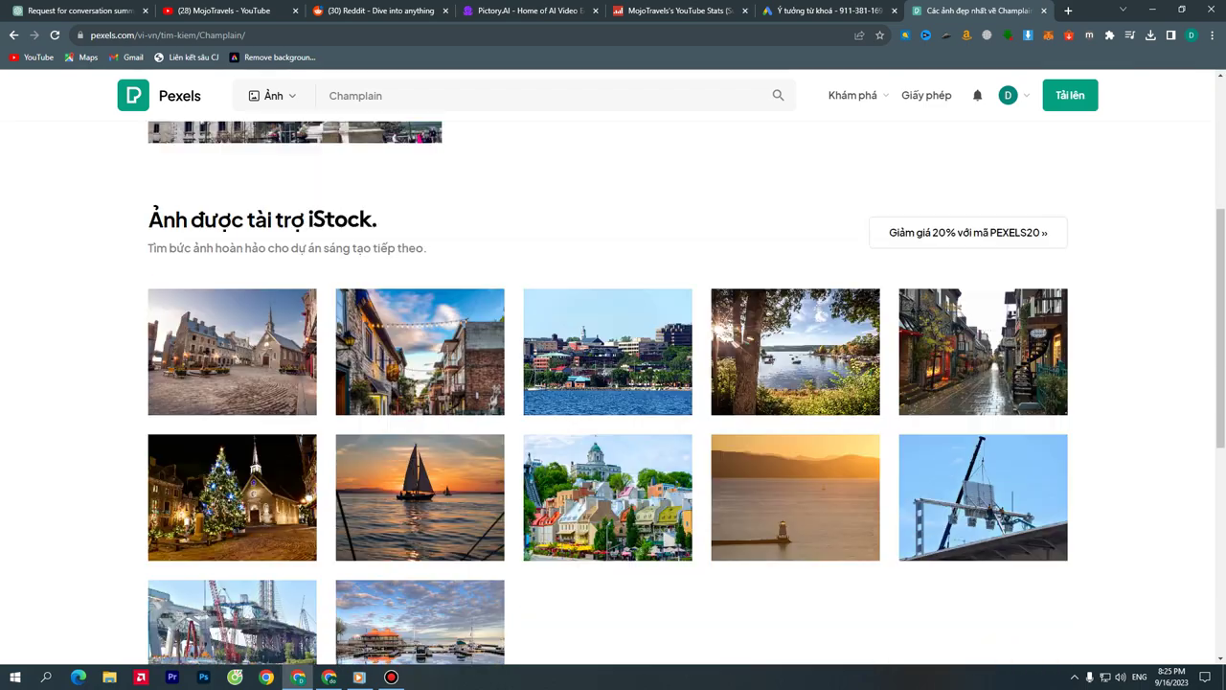
pyautogui.scroll(3, 288, 306)
pyautogui.scroll(2, 288, 306)
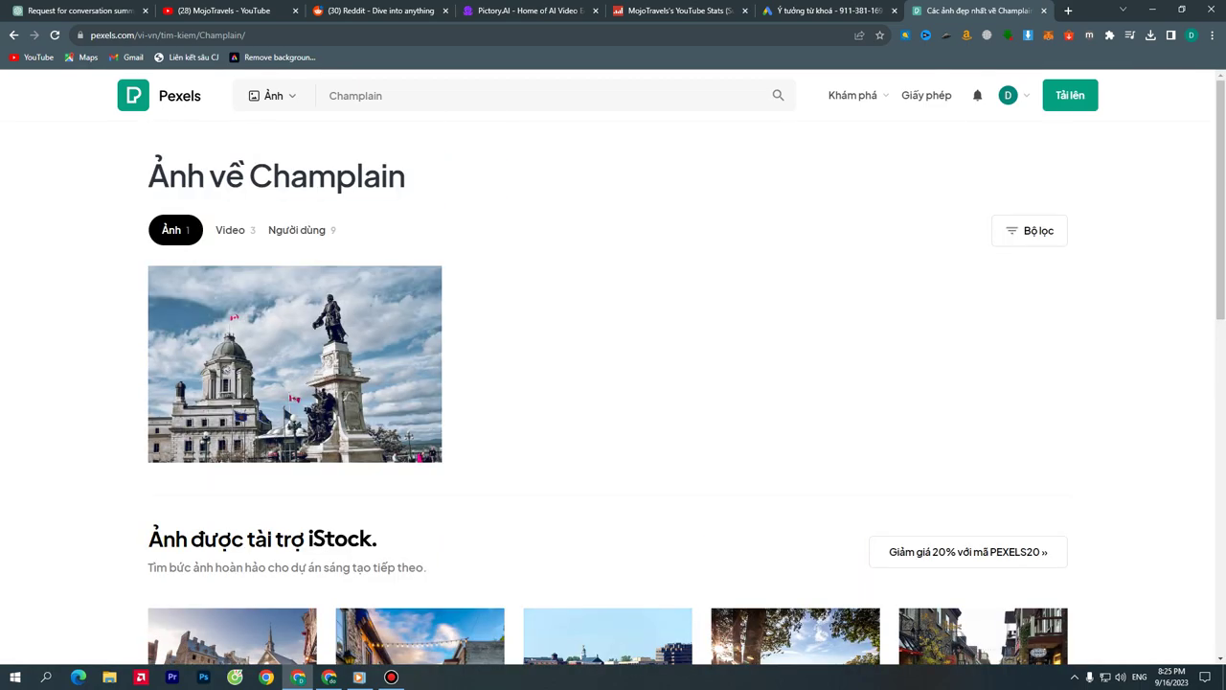
pyautogui.click(230, 230)
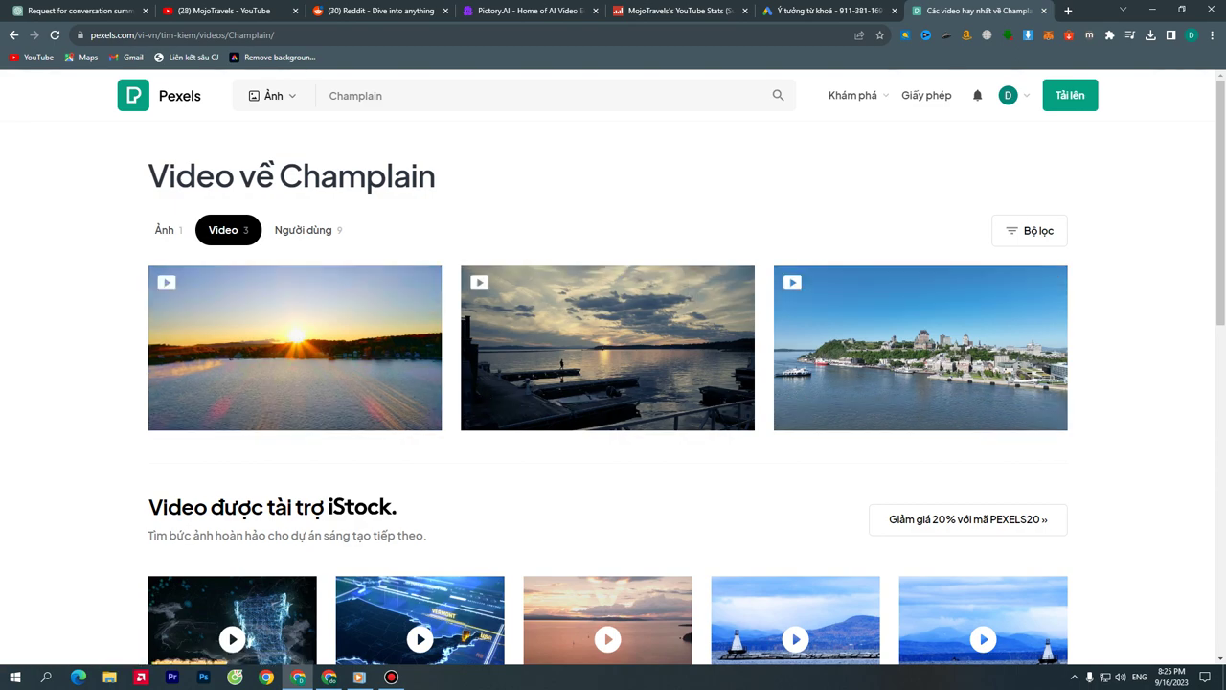
pyautogui.scroll(-4, 824, 383)
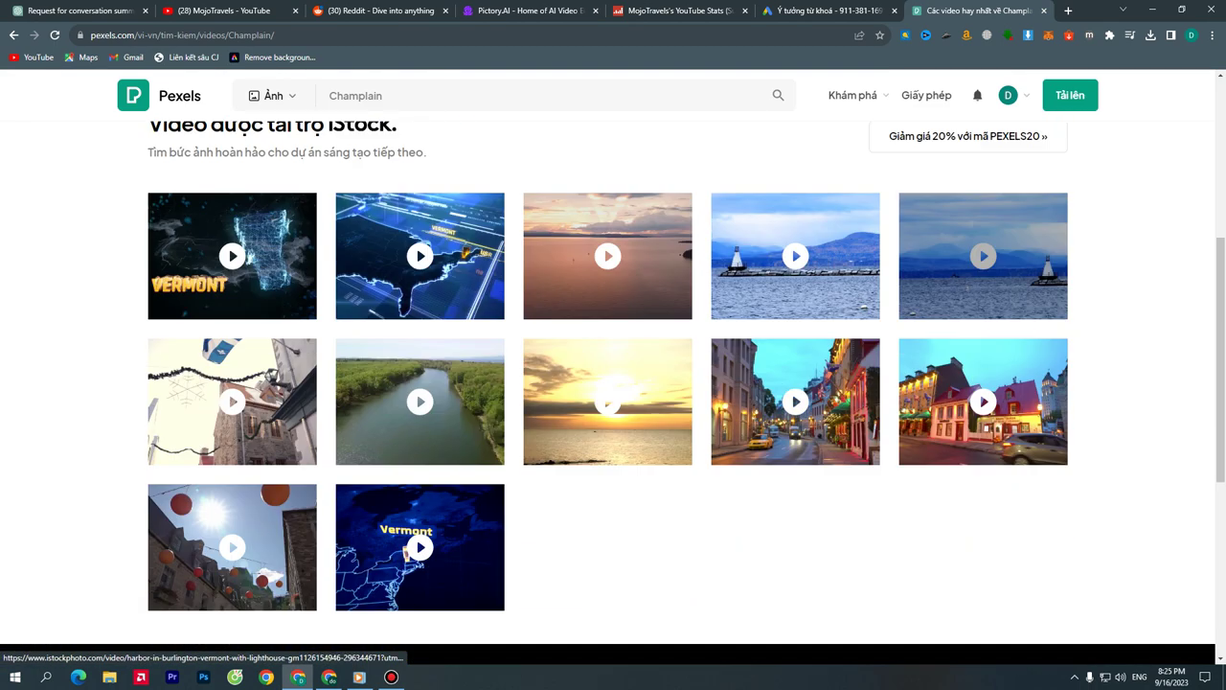
pyautogui.scroll(4, 613, 403)
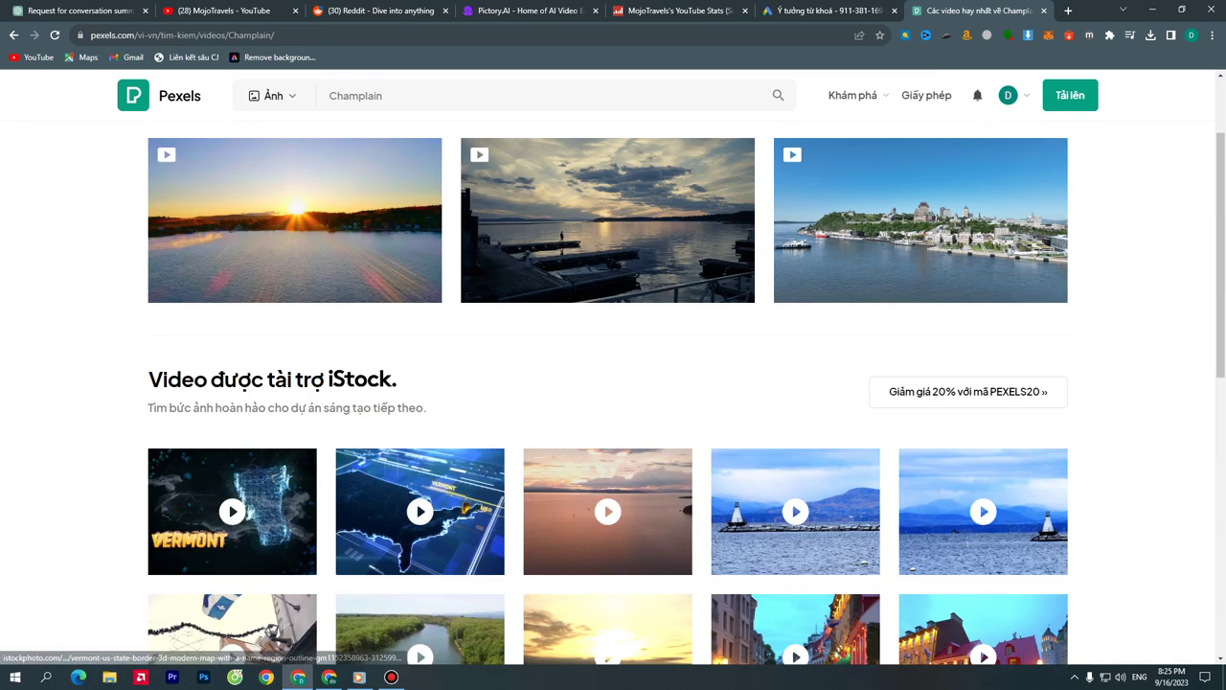
# Open Google in a new browser tab and search for images of "Lake Champlain"
pyautogui.hotkey('ctrl', 't')
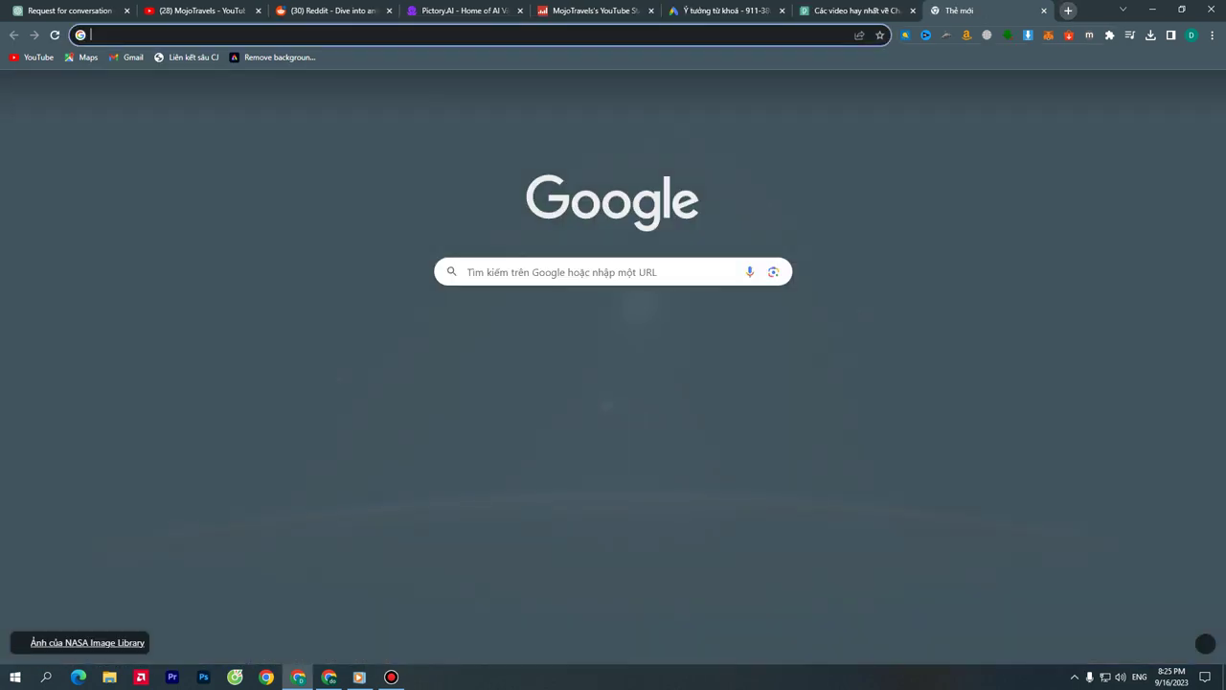
pyautogui.write('go')
pyautogui.press('Return')
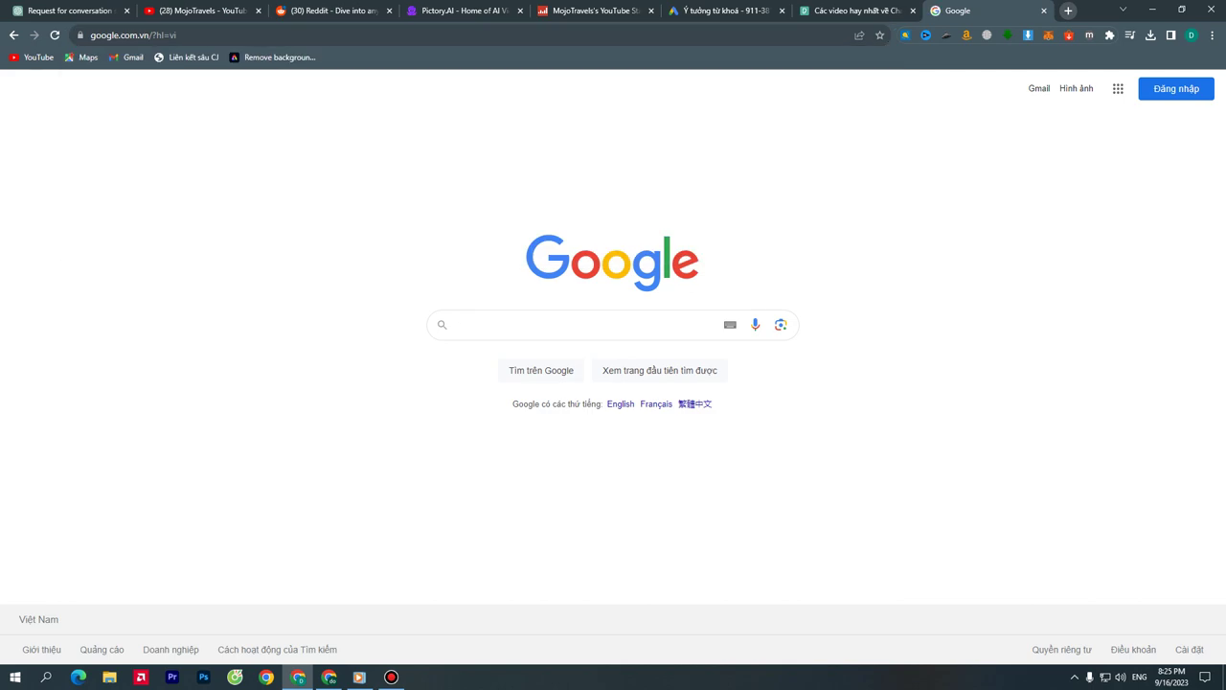
pyautogui.write('Lake Champlain')
pyautogui.press('Return')
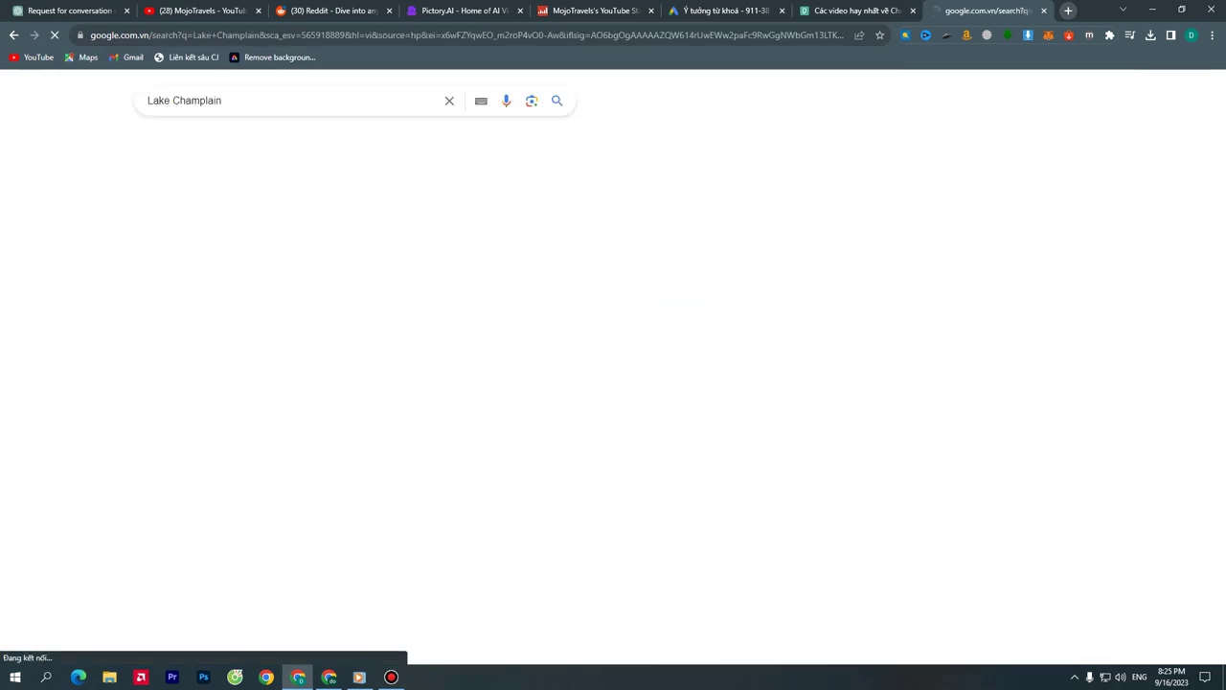
pyautogui.click(161, 138)
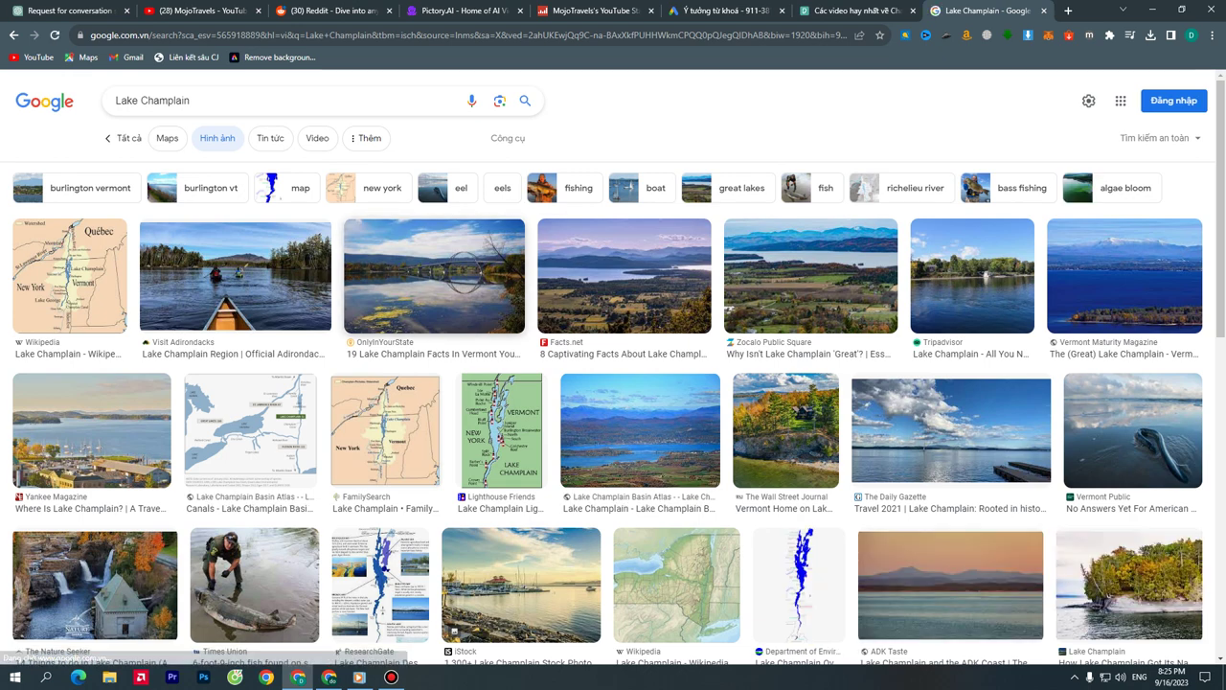
# Compare the Champlain videos on Pexels with the Google images of the lake
pyautogui.click(852, 11)
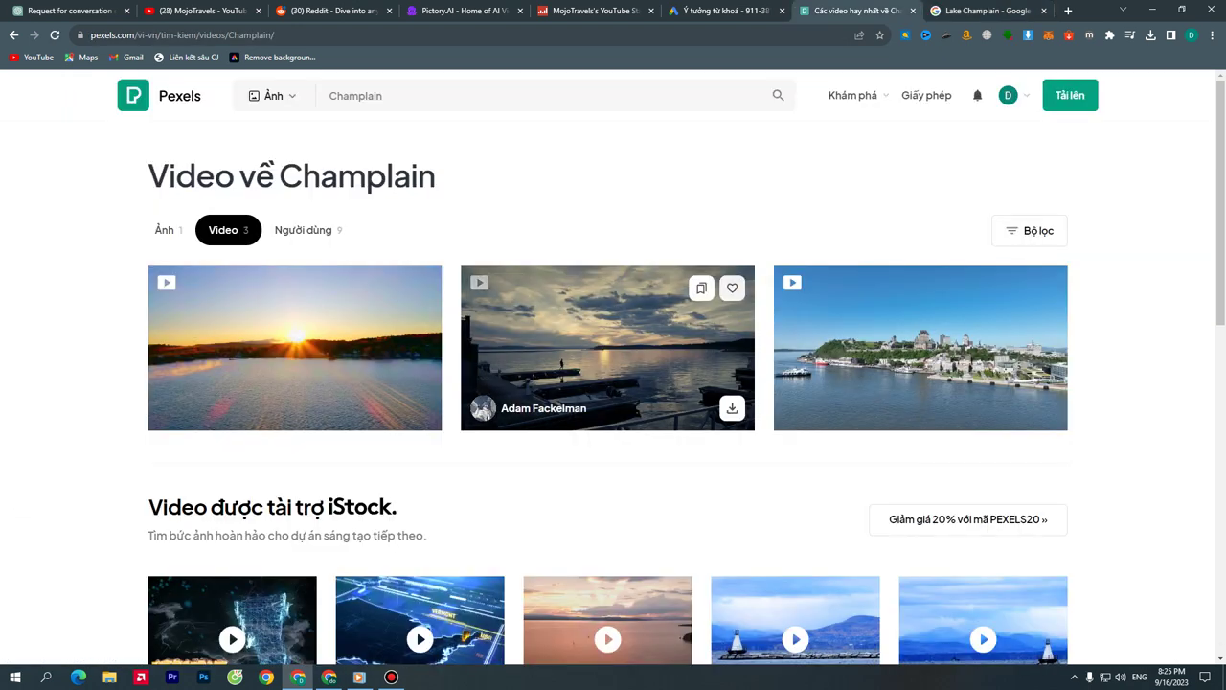
pyautogui.scroll(-2, 607, 402)
pyautogui.scroll(2, 607, 403)
pyautogui.hotkey('ctrl', 'Tab')
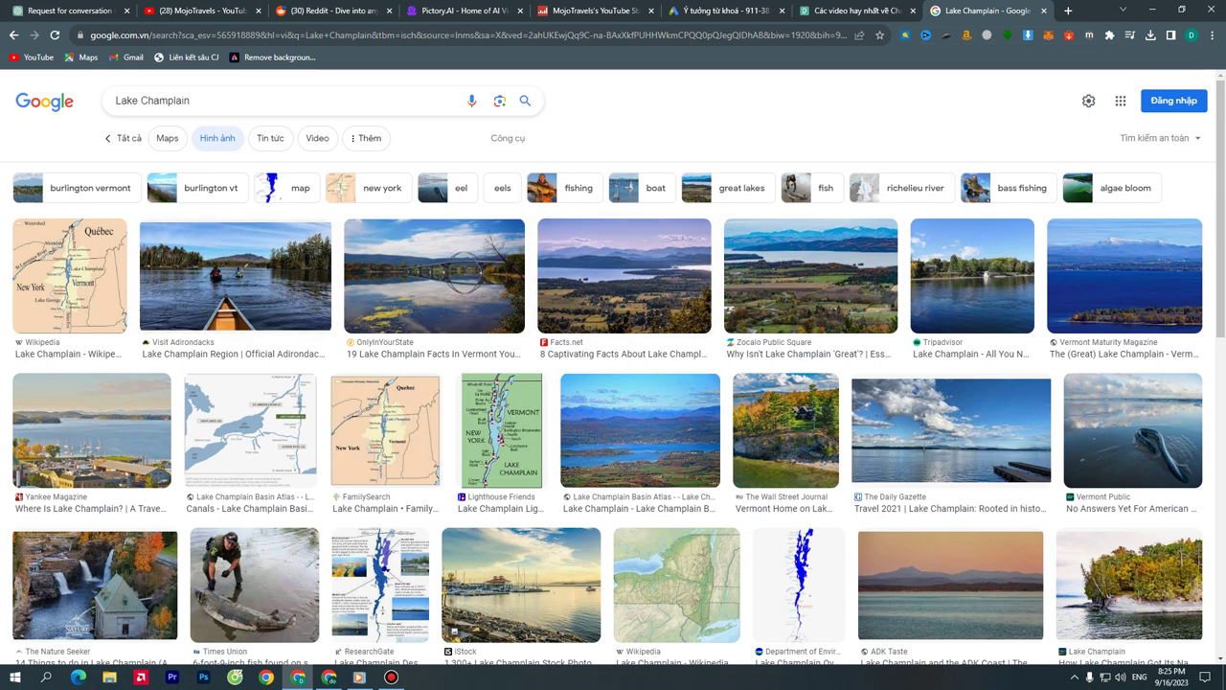
# Extend the Google image search to "Lake Champlain video noncopyright"
pyautogui.click(190, 101)
pyautogui.write('vid')
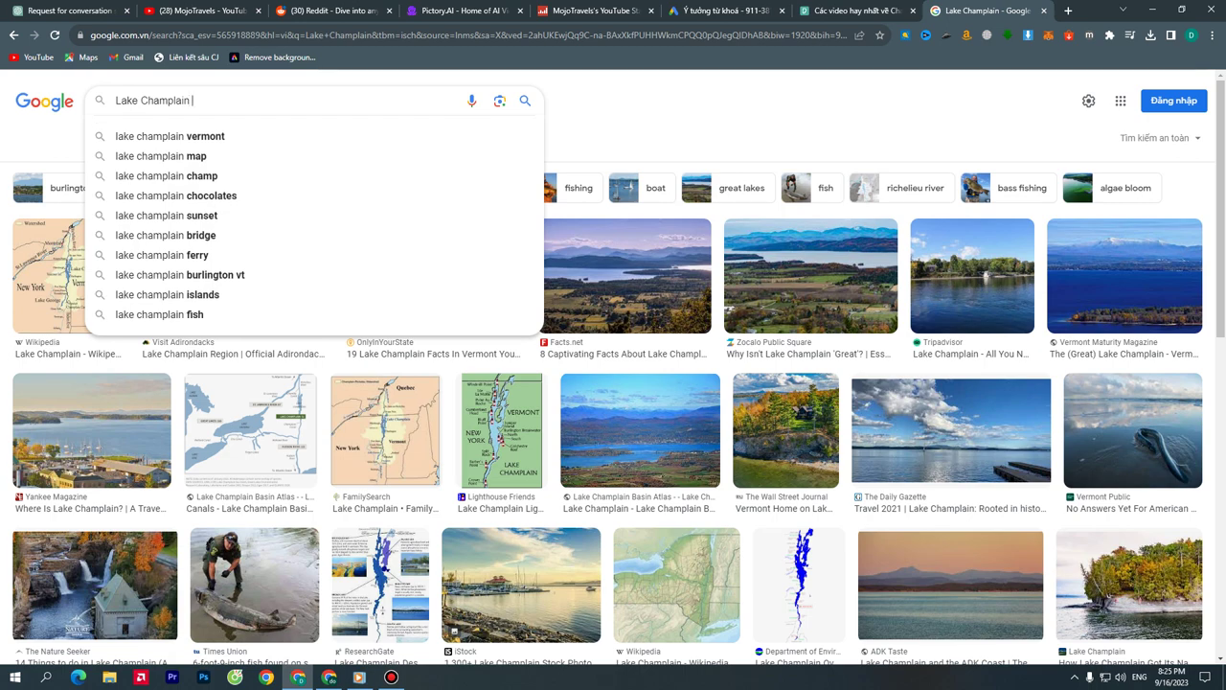
pyautogui.write('eo')
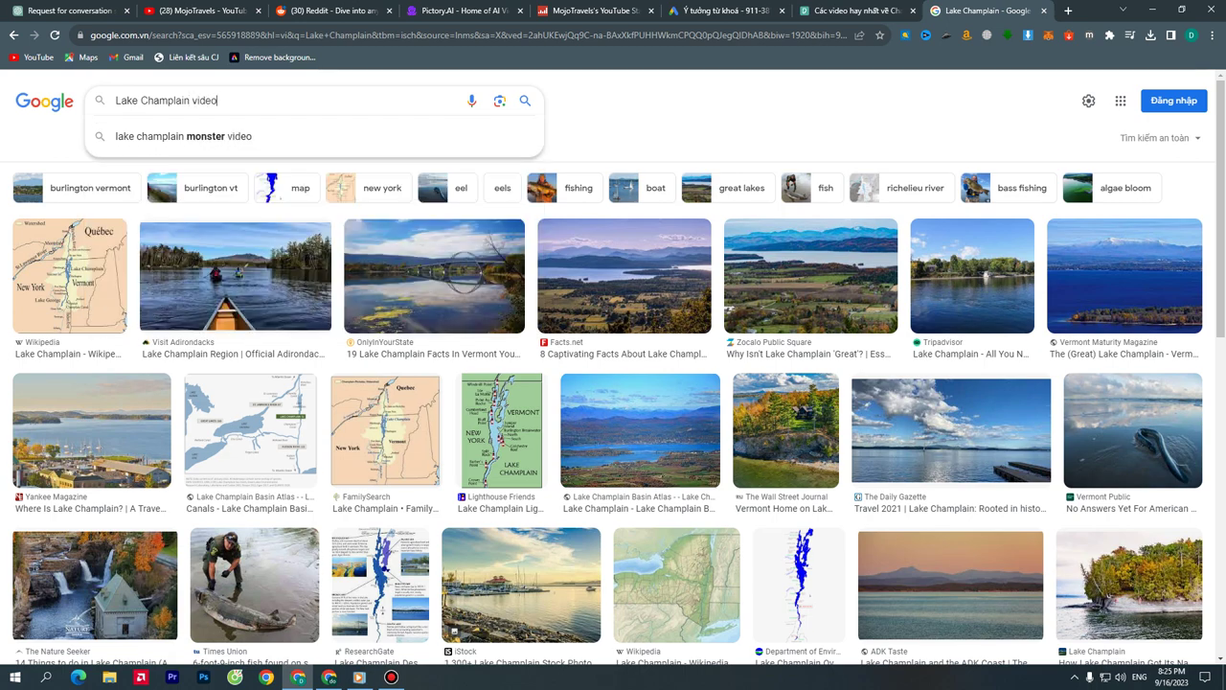
pyautogui.write(' non')
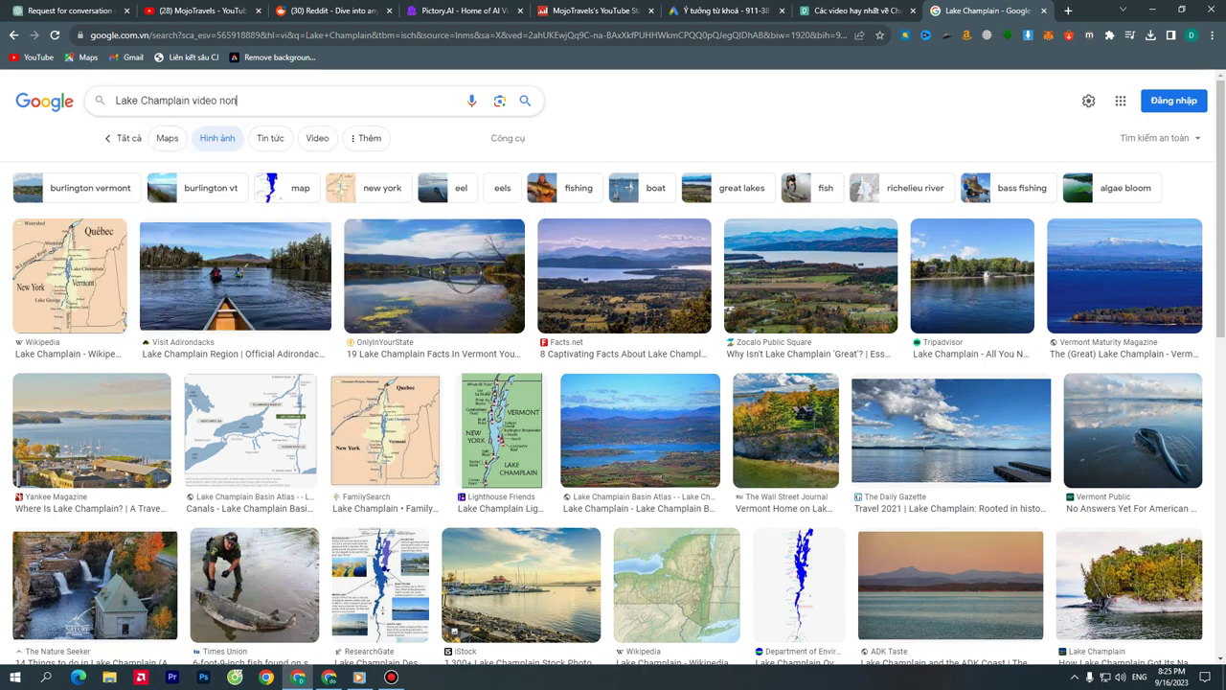
pyautogui.write('copyright')
pyautogui.press('Return')
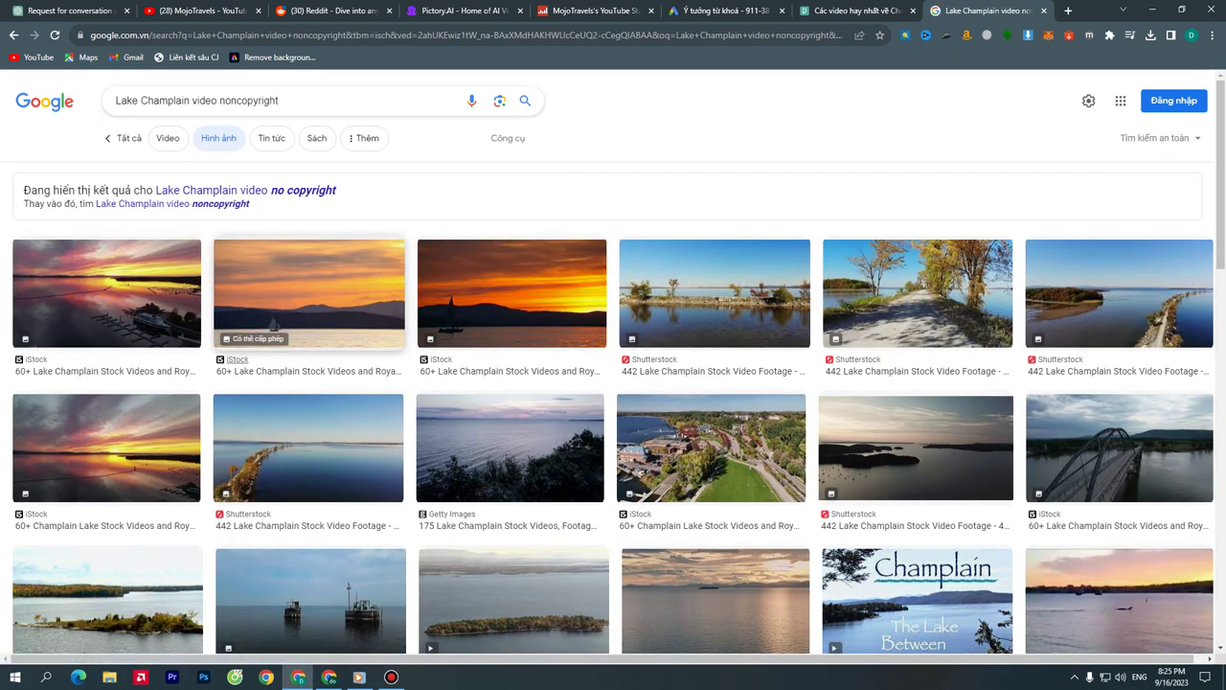
# Check the storyboard creation progress in Pictory and return to the Google results
pyautogui.click(462, 10)
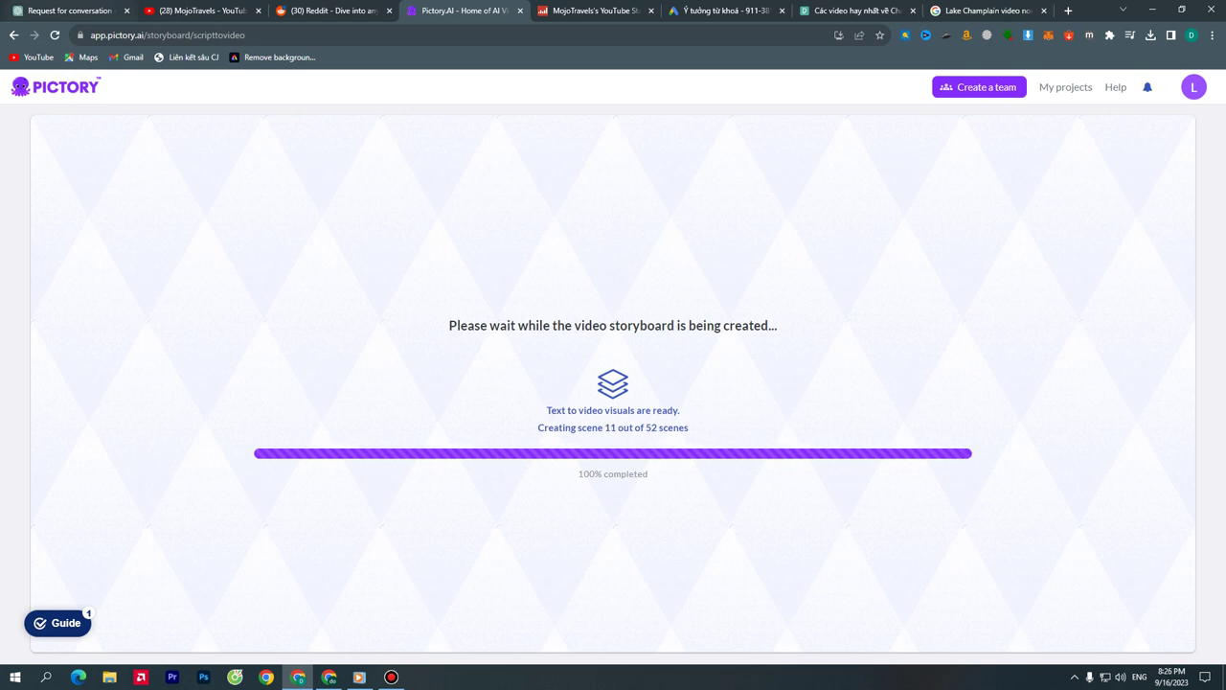
pyautogui.click(986, 11)
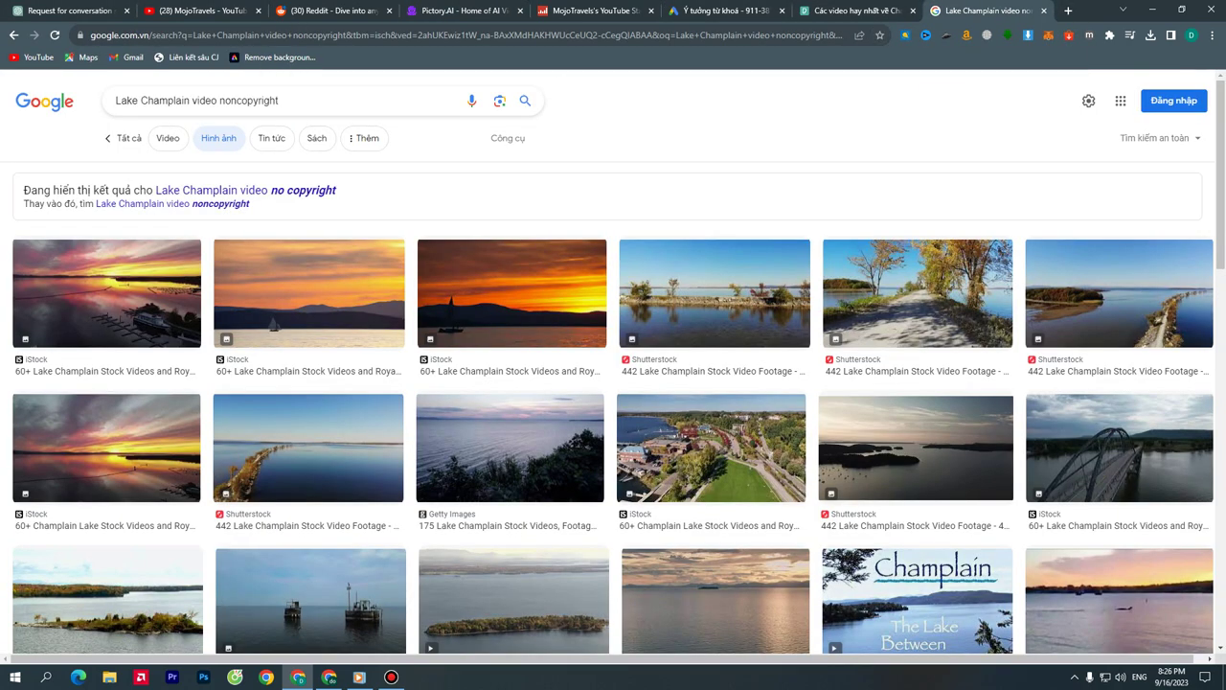
# Limit the Google results to videos and open iStock's Lake Champlain stock videos page in a new browser tab
pyautogui.click(168, 138)
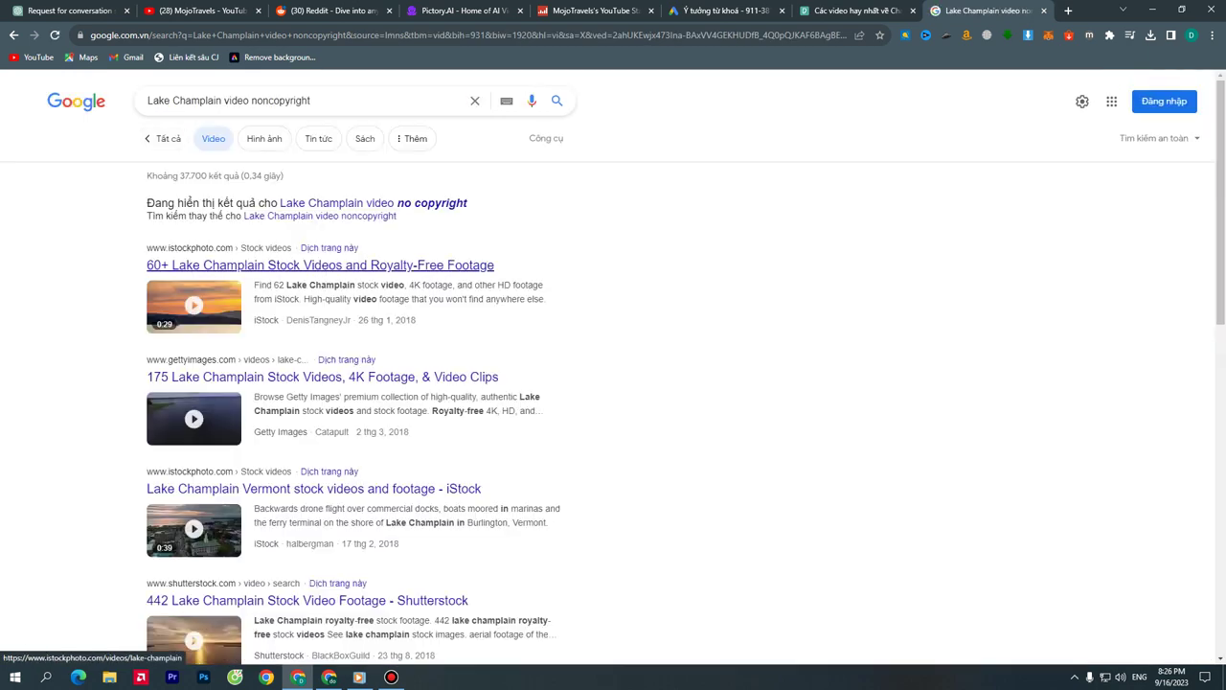
pyautogui.rightClick(322, 268)
pyautogui.click(369, 278)
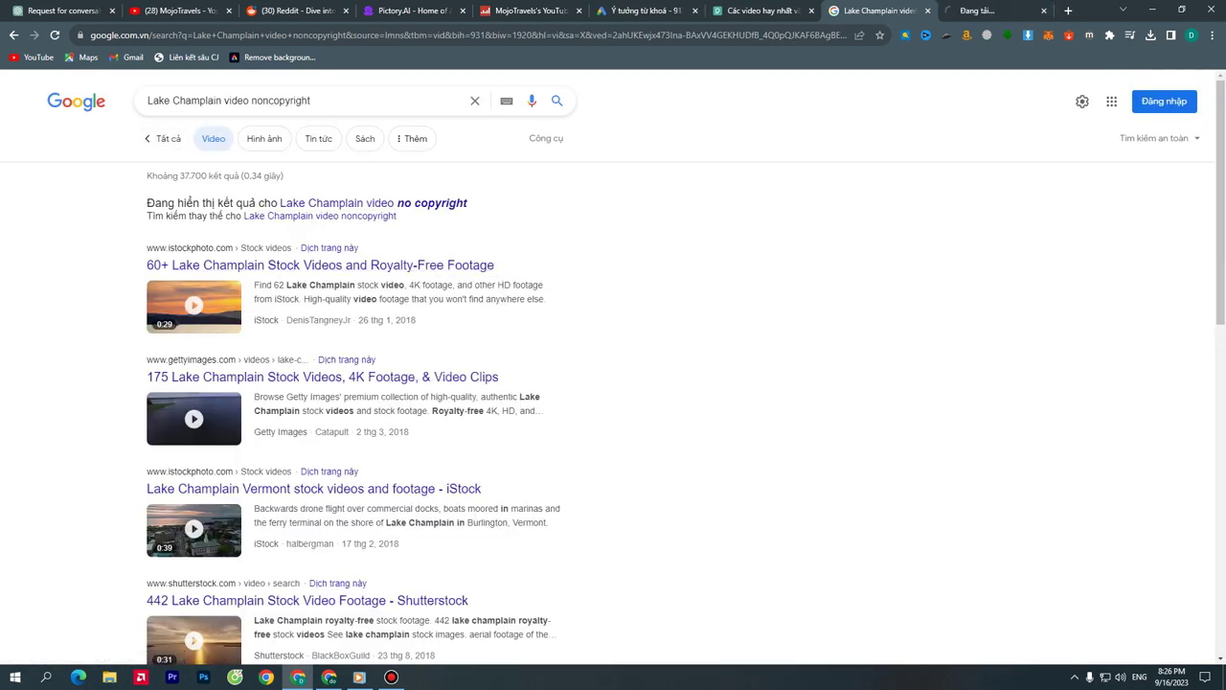
pyautogui.click(993, 11)
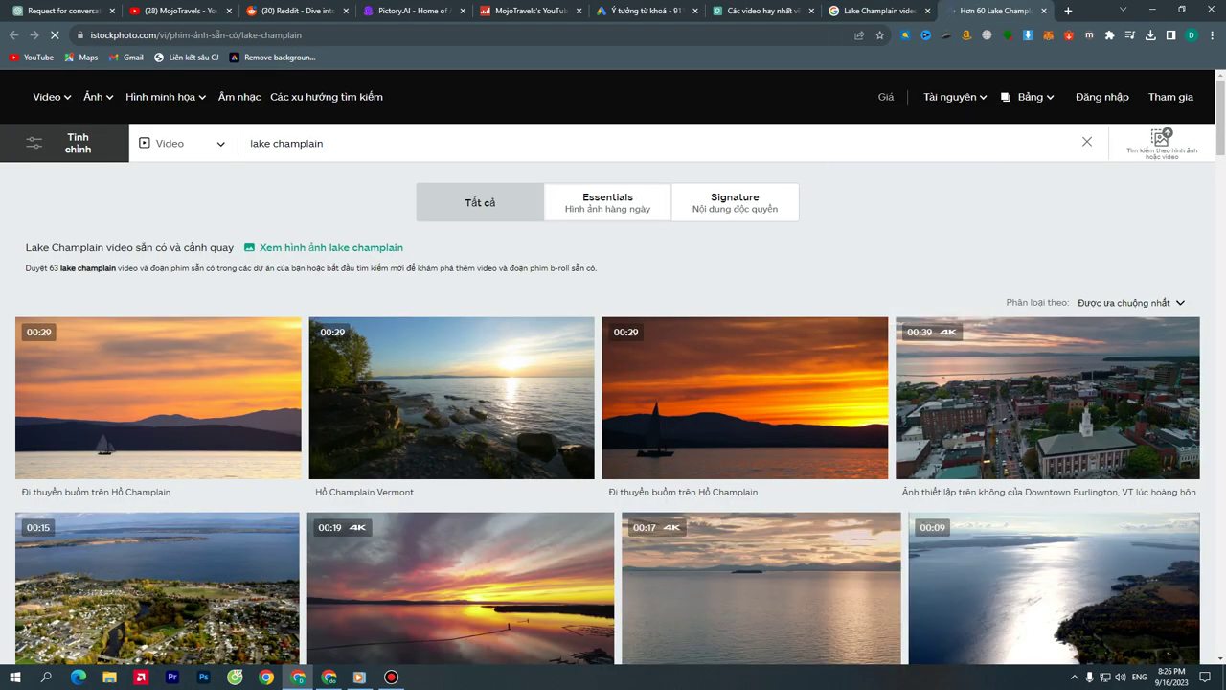
# Browse the Lake Champlain clips on iStock for footage that suits the article
pyautogui.scroll(-1, 158, 466)
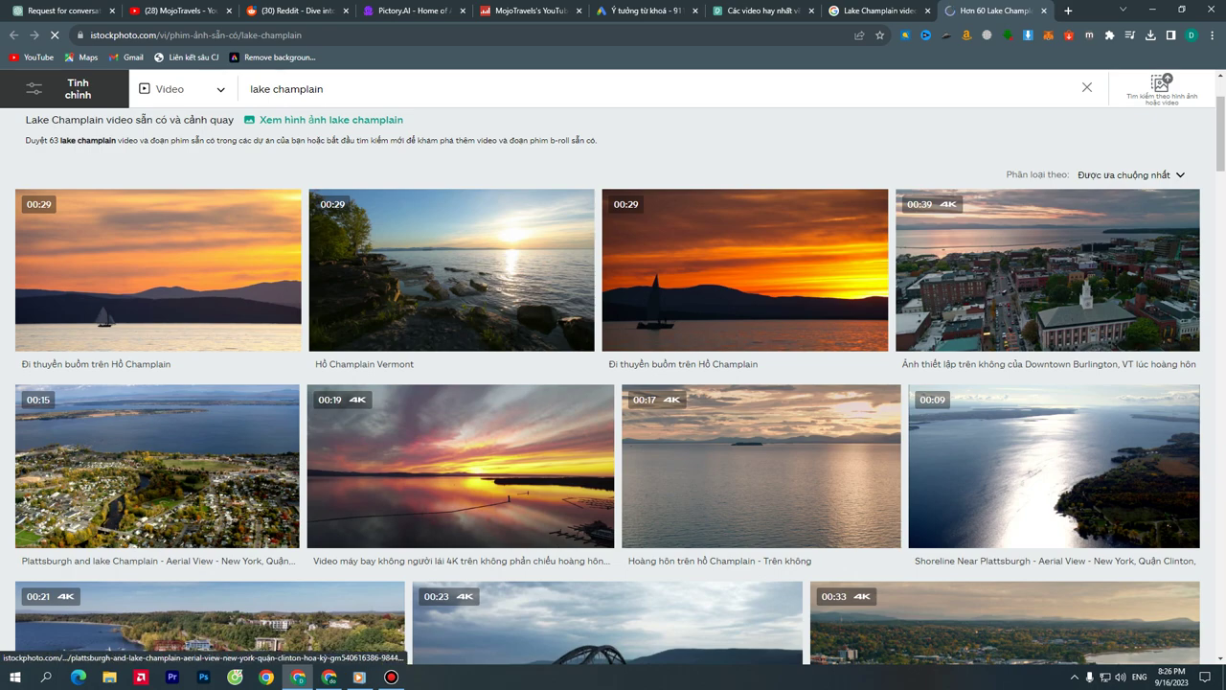
pyautogui.scroll(-1, 459, 383)
pyautogui.scroll(2, 460, 383)
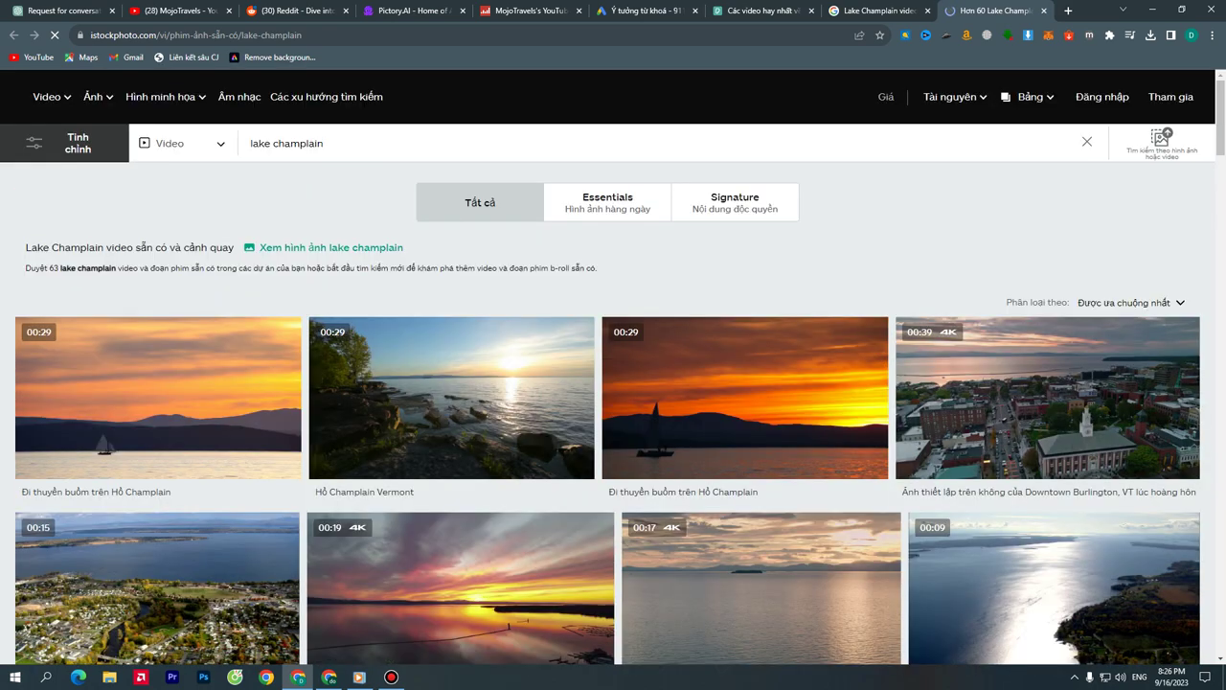
pyautogui.scroll(-4, 632, 383)
pyautogui.scroll(3, 632, 383)
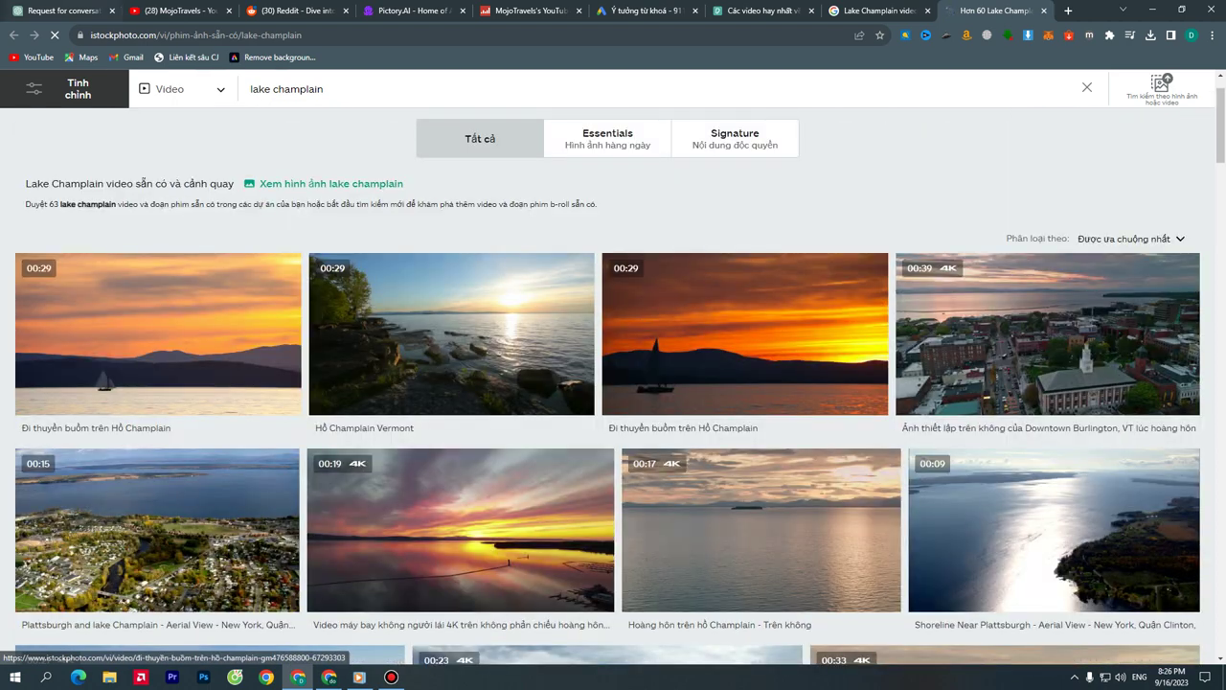
# Review the Lake Havasu and Lake Champlain sections of the ChatGPT article and check the storyboard creation progress in Pictory
pyautogui.hotkey('ctrl', '1')
pyautogui.scroll(-1, 694, 335)
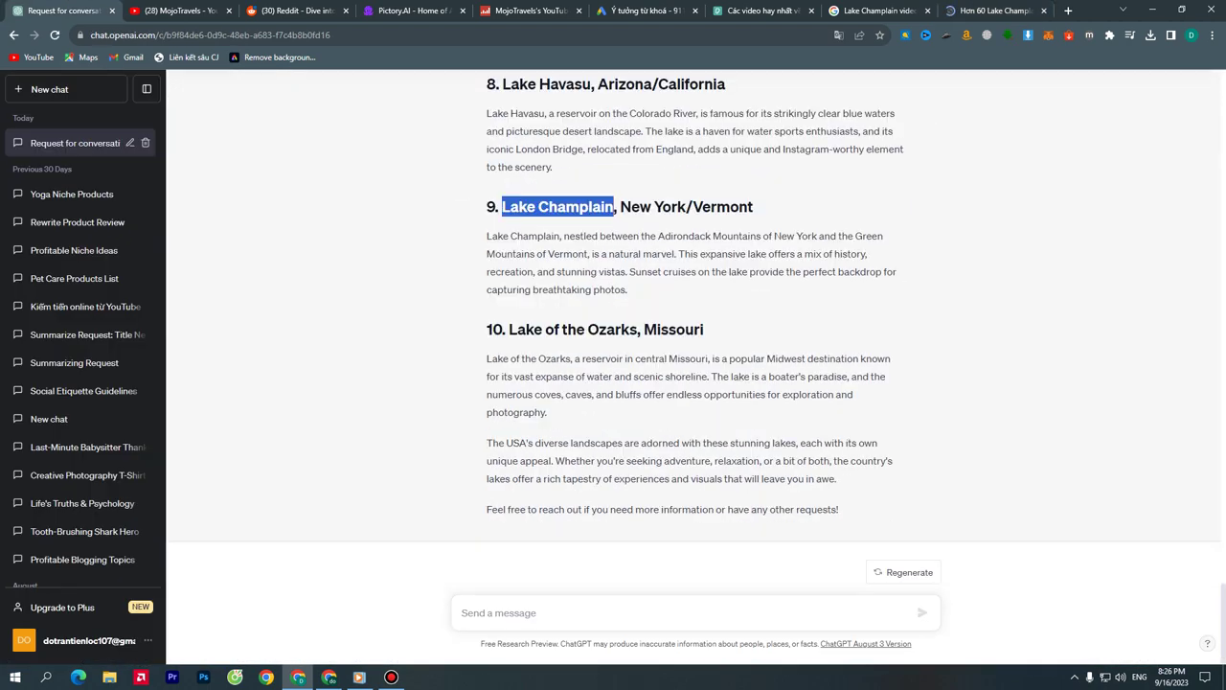
pyautogui.scroll(4, 695, 335)
pyautogui.scroll(-1, 694, 335)
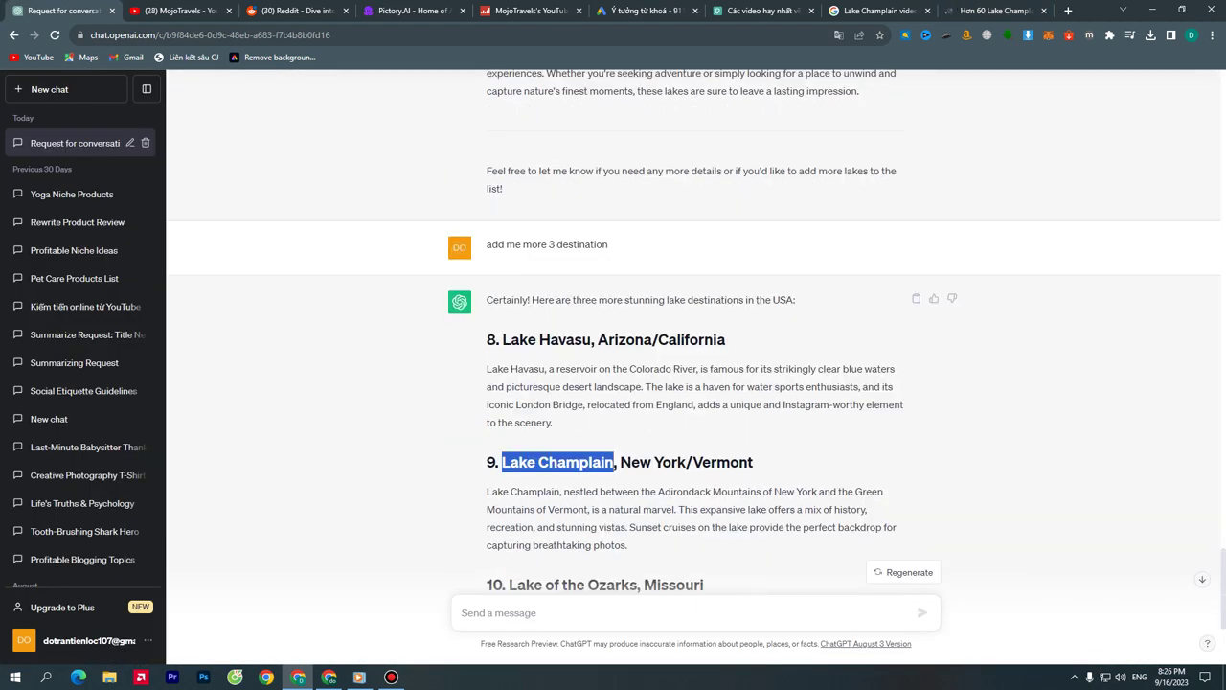
pyautogui.moveTo(487, 369); pyautogui.dragTo(553, 422)
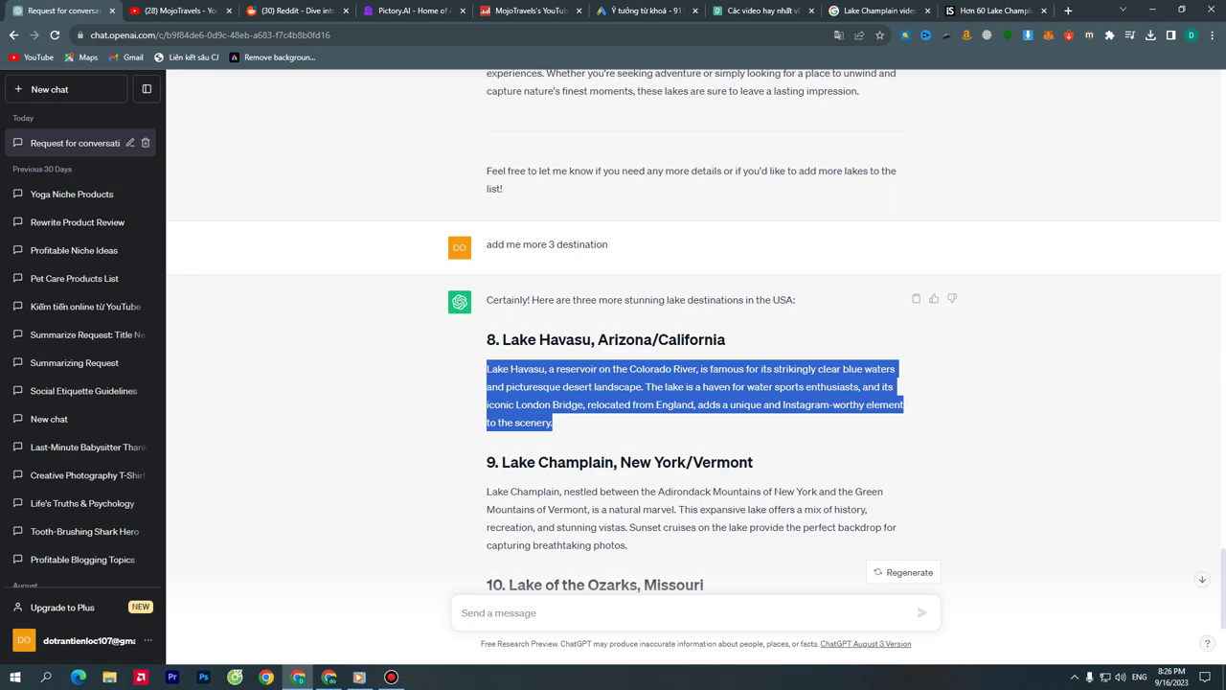
pyautogui.moveTo(539, 462); pyautogui.dragTo(578, 462)
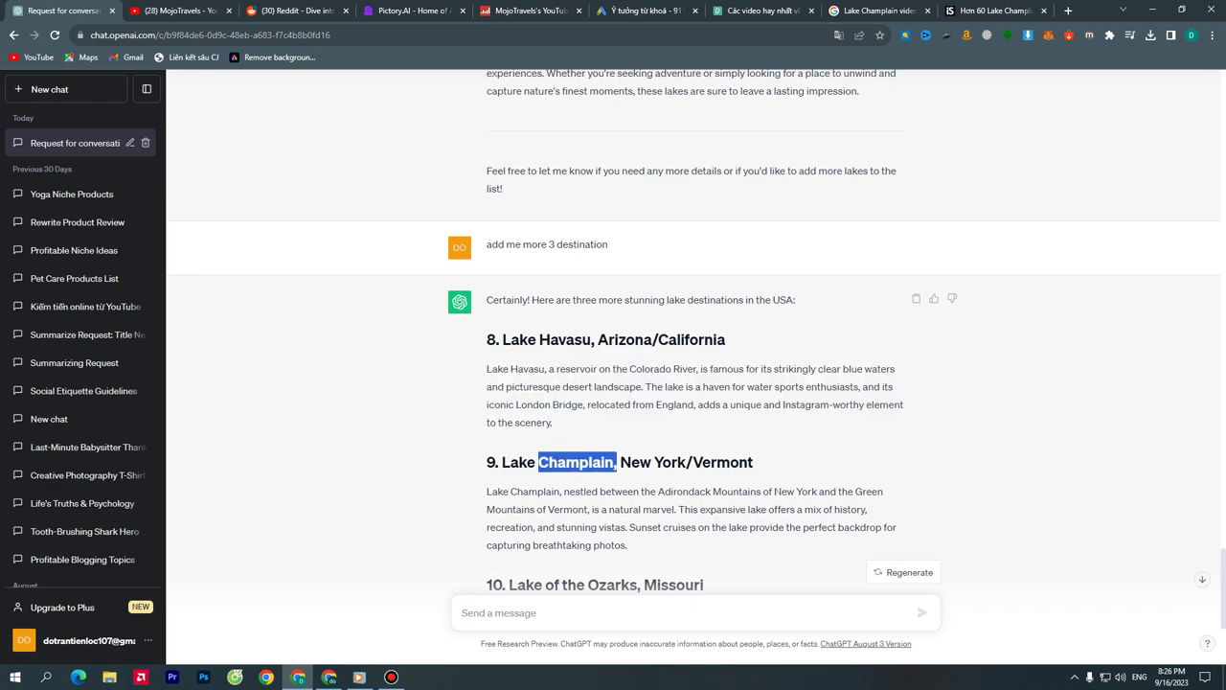
pyautogui.hotkey('ctrl', '9')
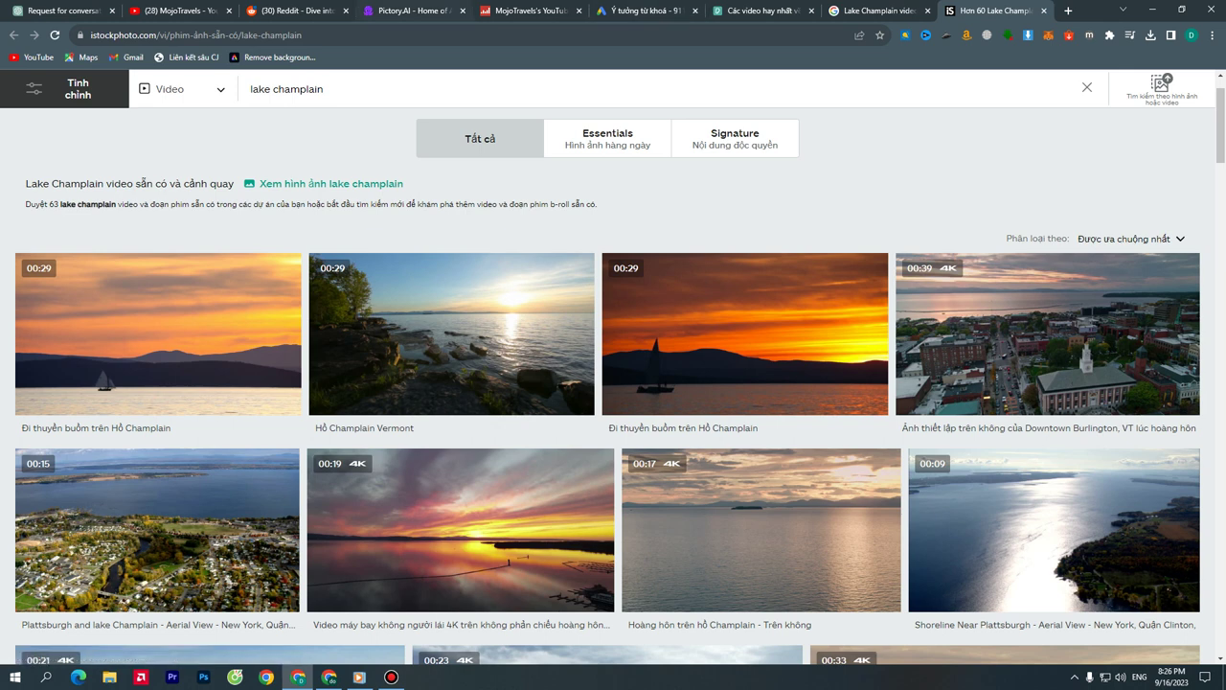
pyautogui.hotkey('ctrl', '4')
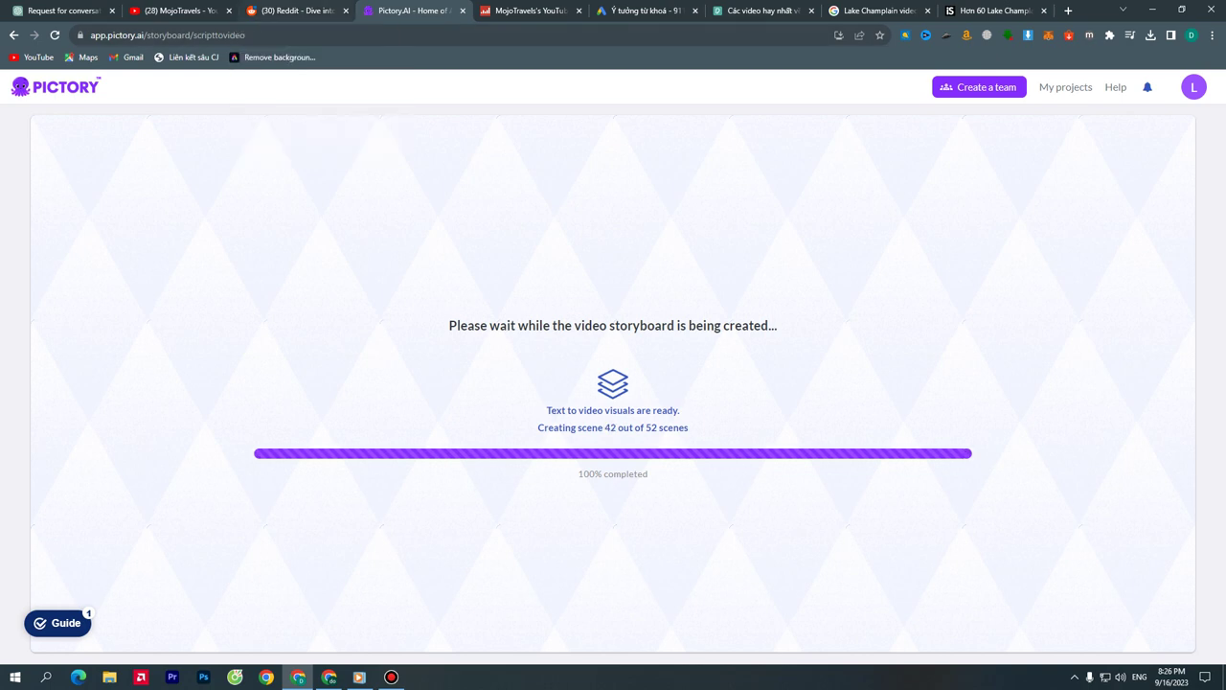
# Switch to Reddit, search for "travel" and open the r/travel community
pyautogui.click(295, 11)
pyautogui.click(327, 84)
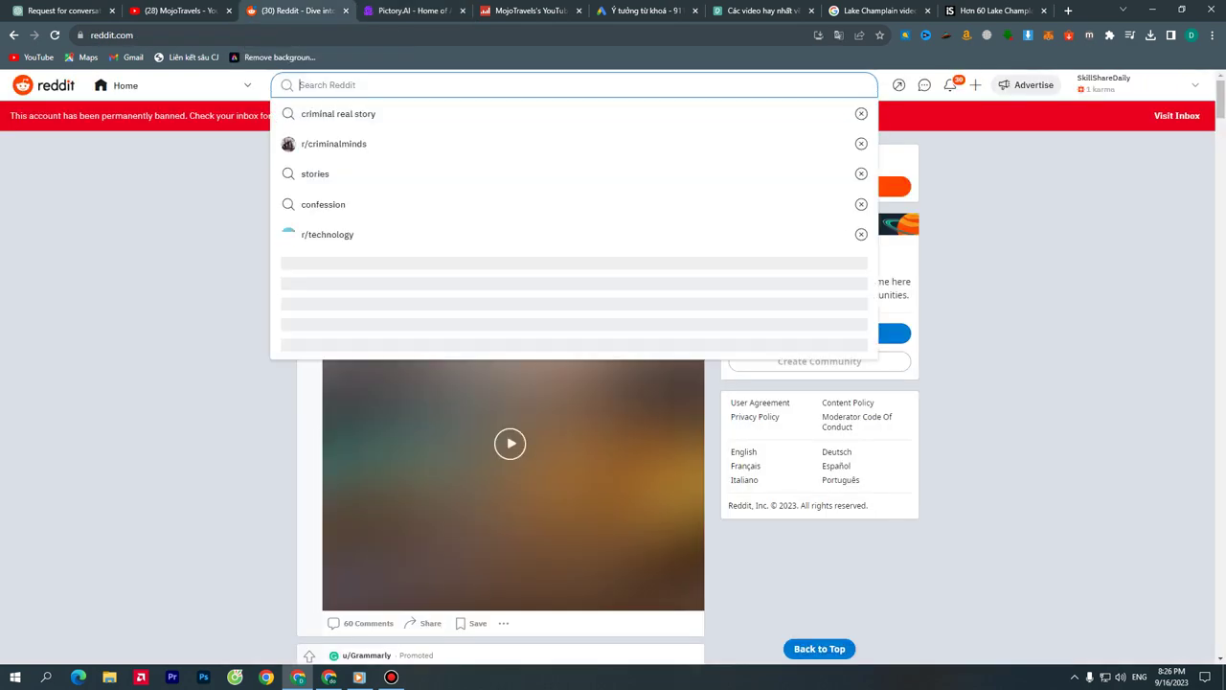
pyautogui.write('trave')
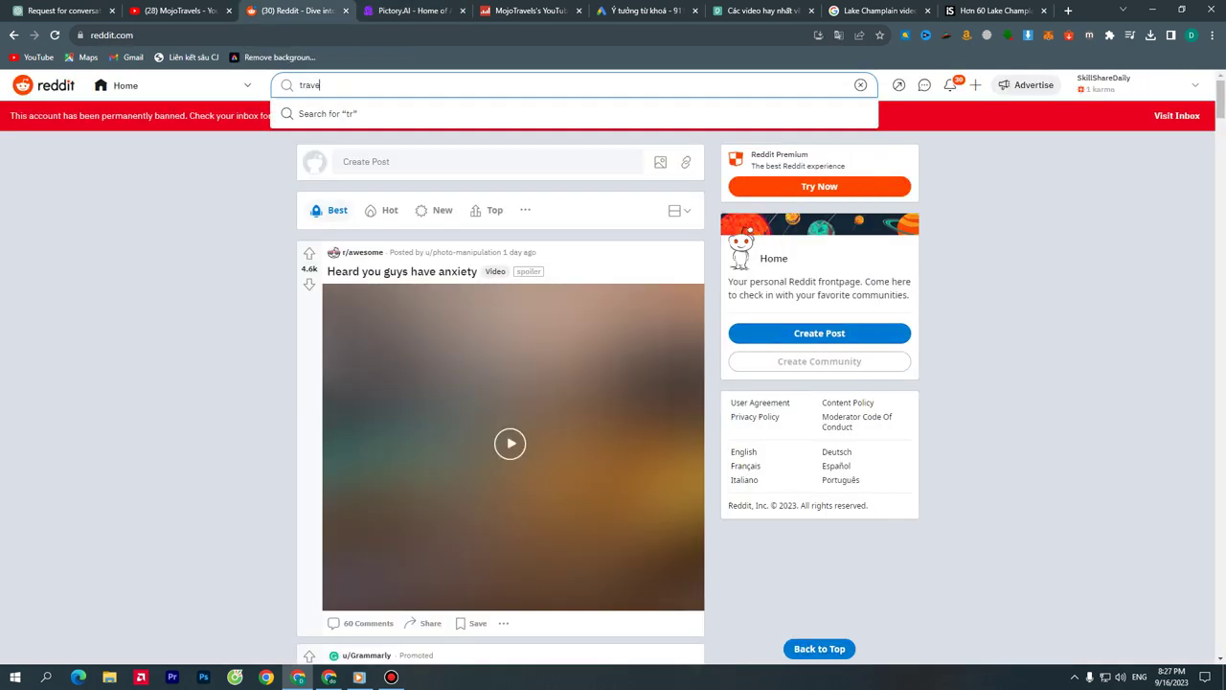
pyautogui.write('l')
pyautogui.press('Return')
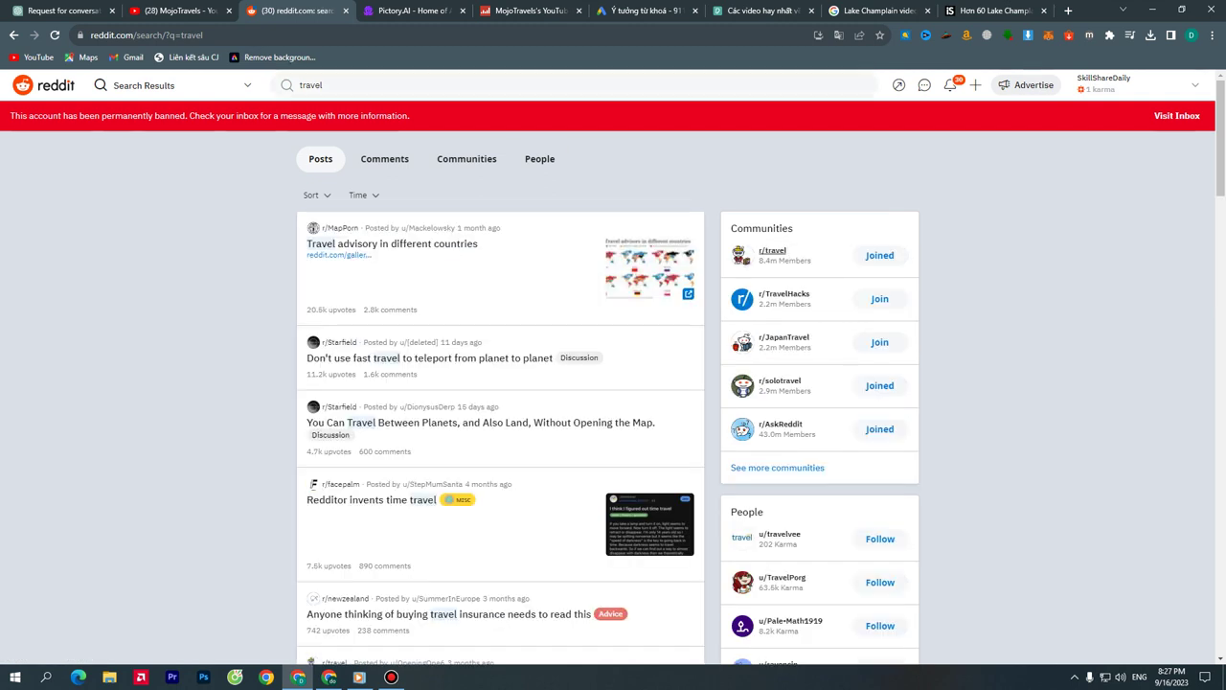
pyautogui.click(772, 250)
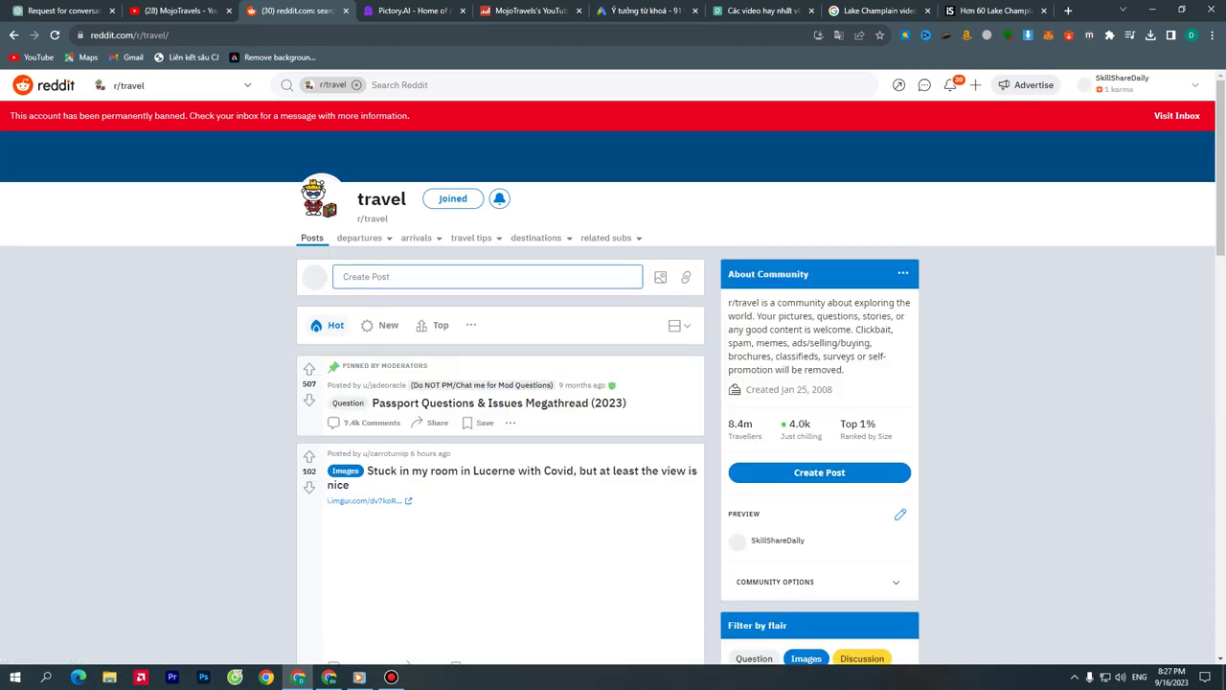
# Skim the r/travel posts and open the community's Topic of the Week destinations page
pyautogui.scroll(-5, 500, 403)
pyautogui.scroll(-5, 499, 402)
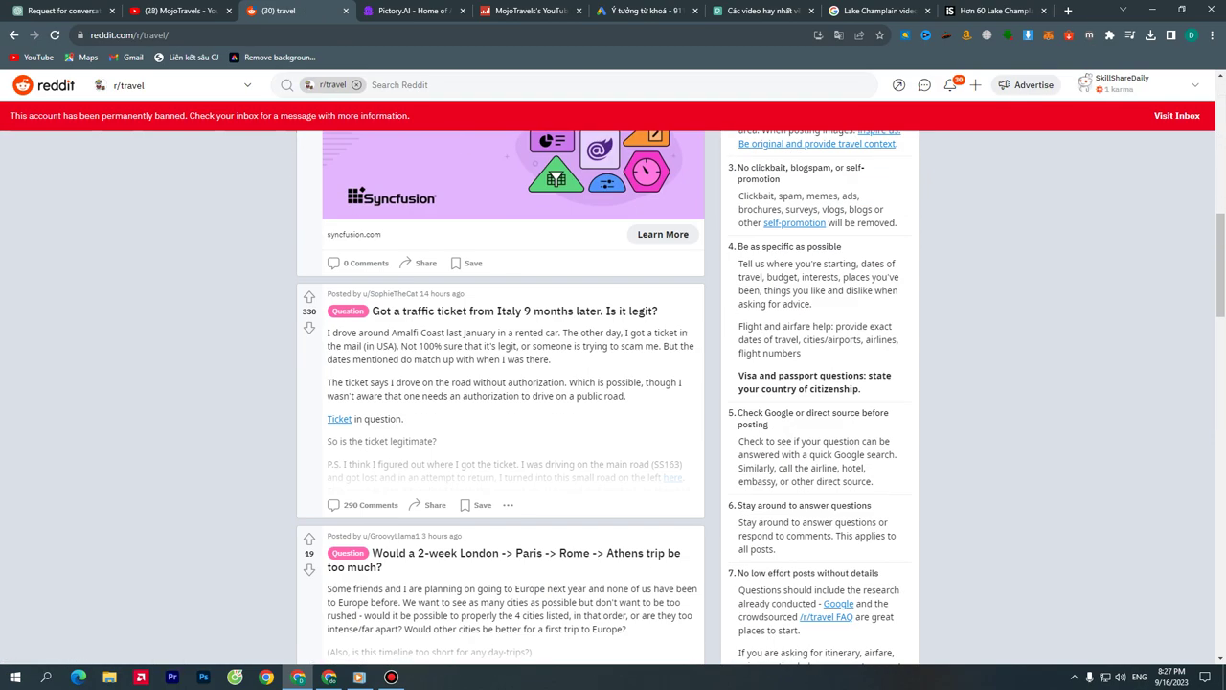
pyautogui.scroll(-3, 500, 402)
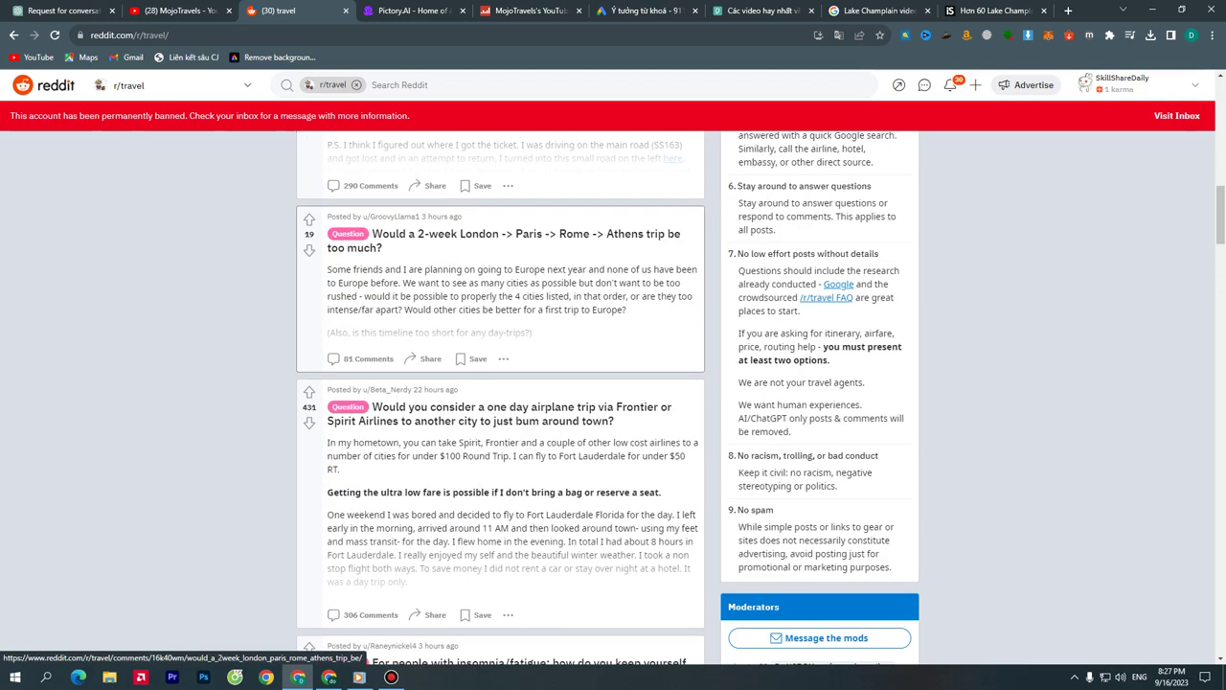
pyautogui.scroll(10, 500, 403)
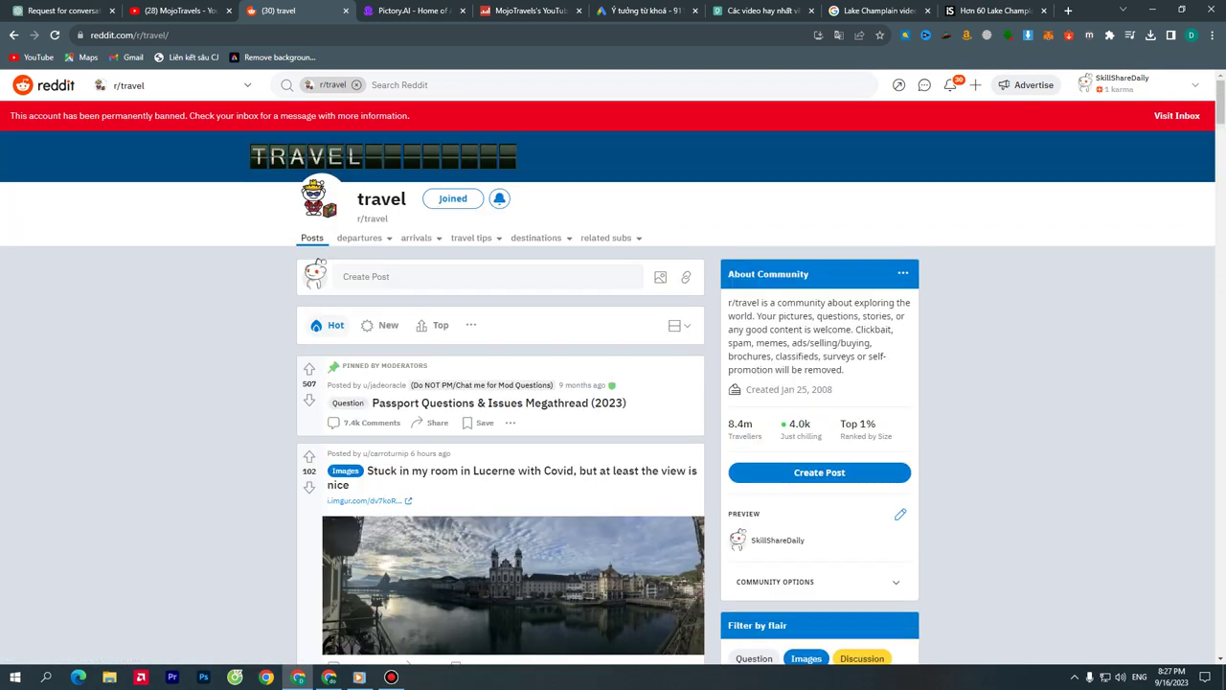
pyautogui.click(541, 238)
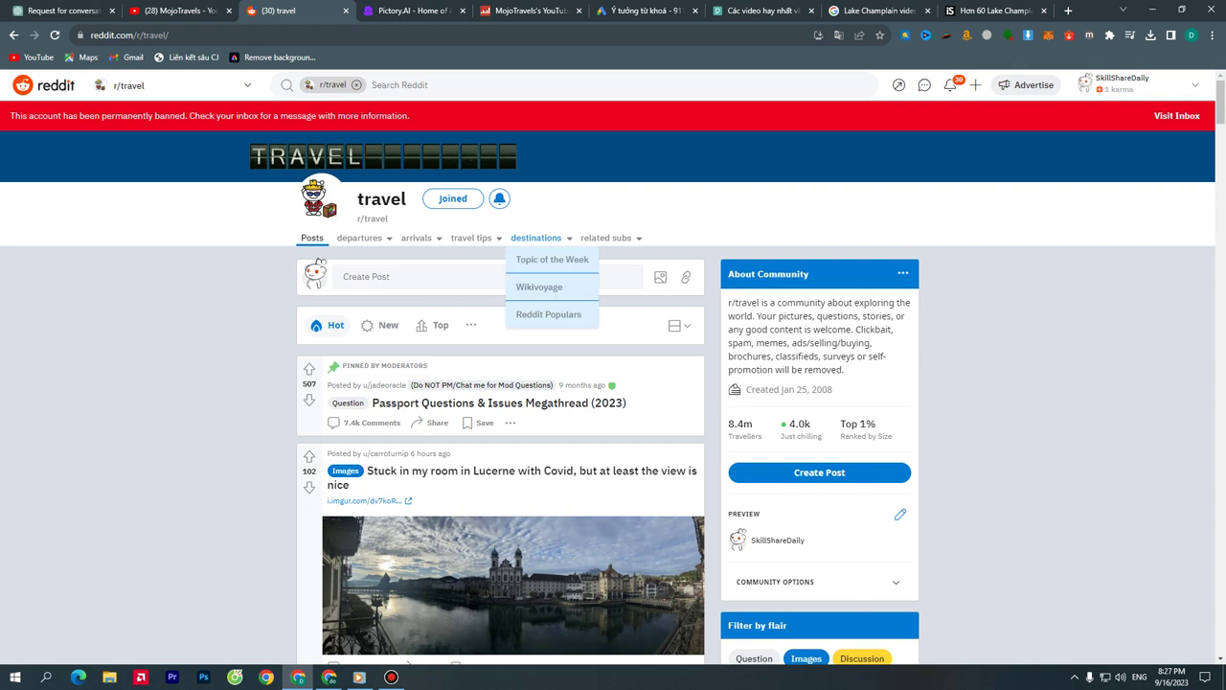
pyautogui.click(552, 259)
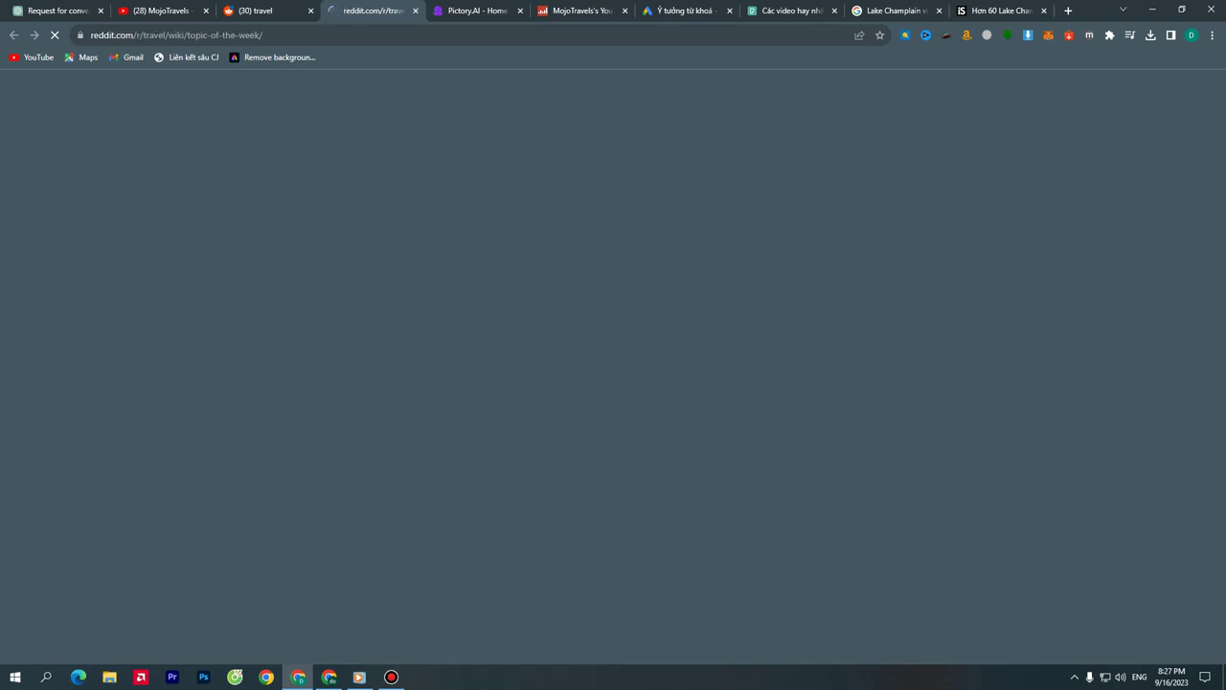
# Look through the Topic of the Week index of countries, cities and themes and jump to the Hungary entry
pyautogui.scroll(-3, 613, 384)
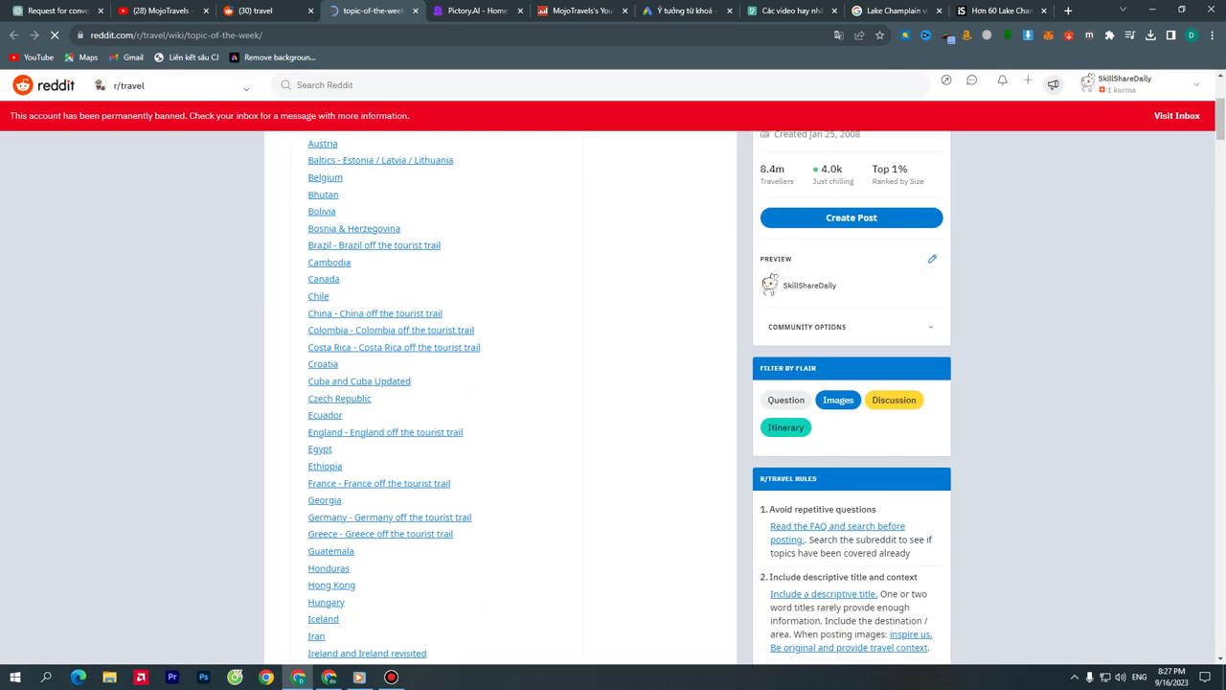
pyautogui.scroll(1, 613, 383)
pyautogui.scroll(-6, 613, 383)
pyautogui.scroll(-20, 613, 383)
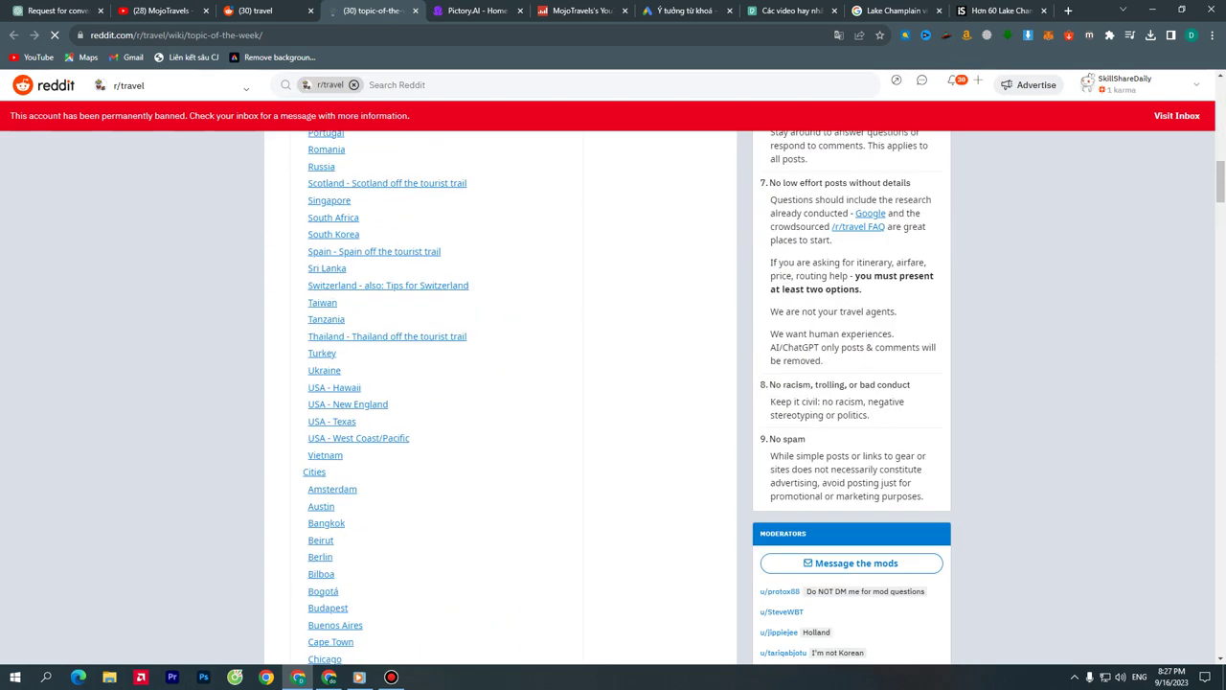
pyautogui.scroll(-5, 613, 383)
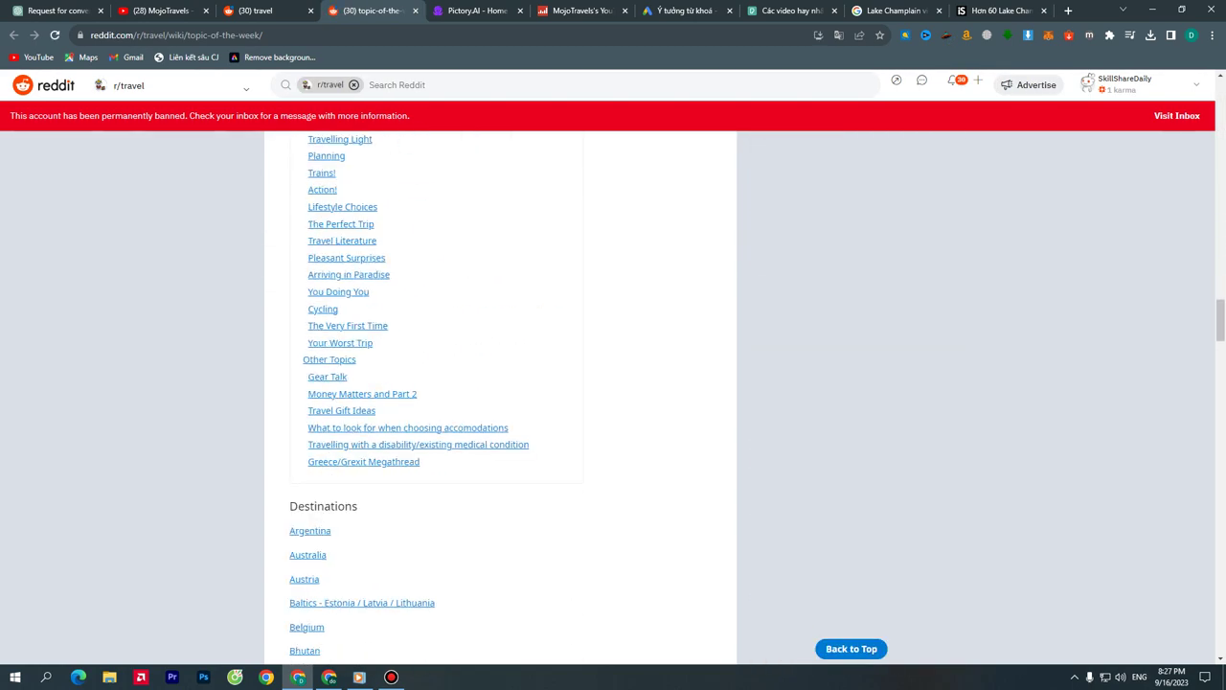
pyautogui.scroll(6, 613, 383)
pyautogui.scroll(-12, 613, 383)
pyautogui.scroll(10, 613, 384)
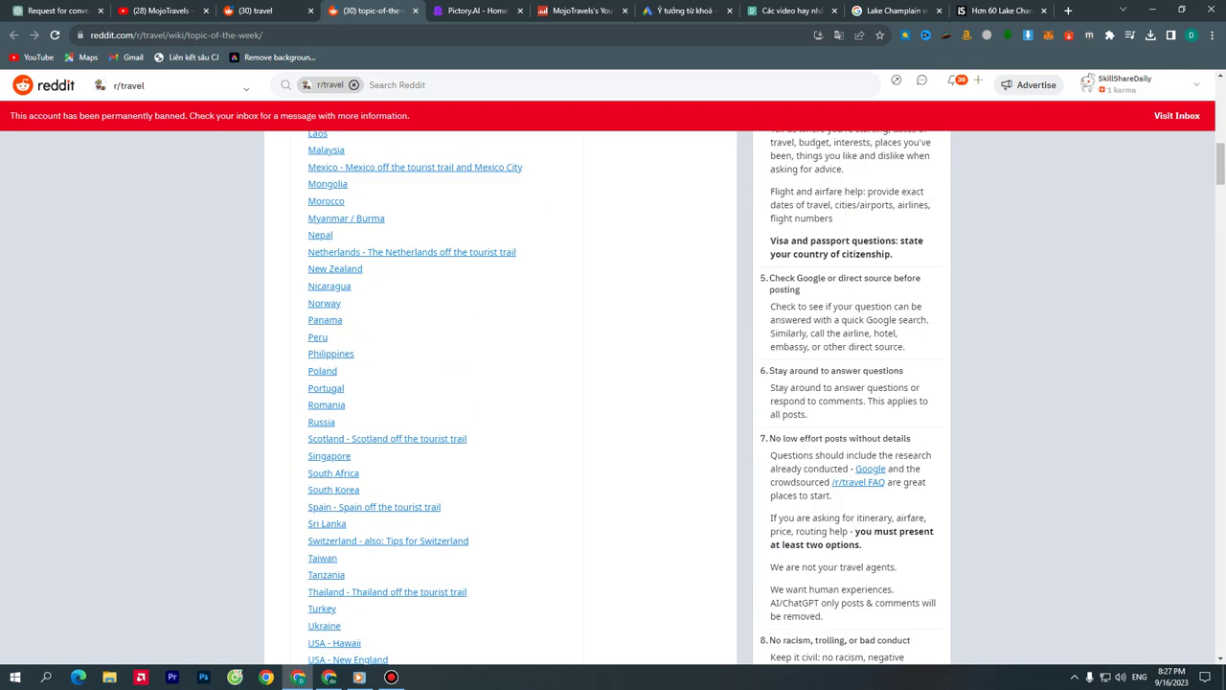
pyautogui.click(326, 346)
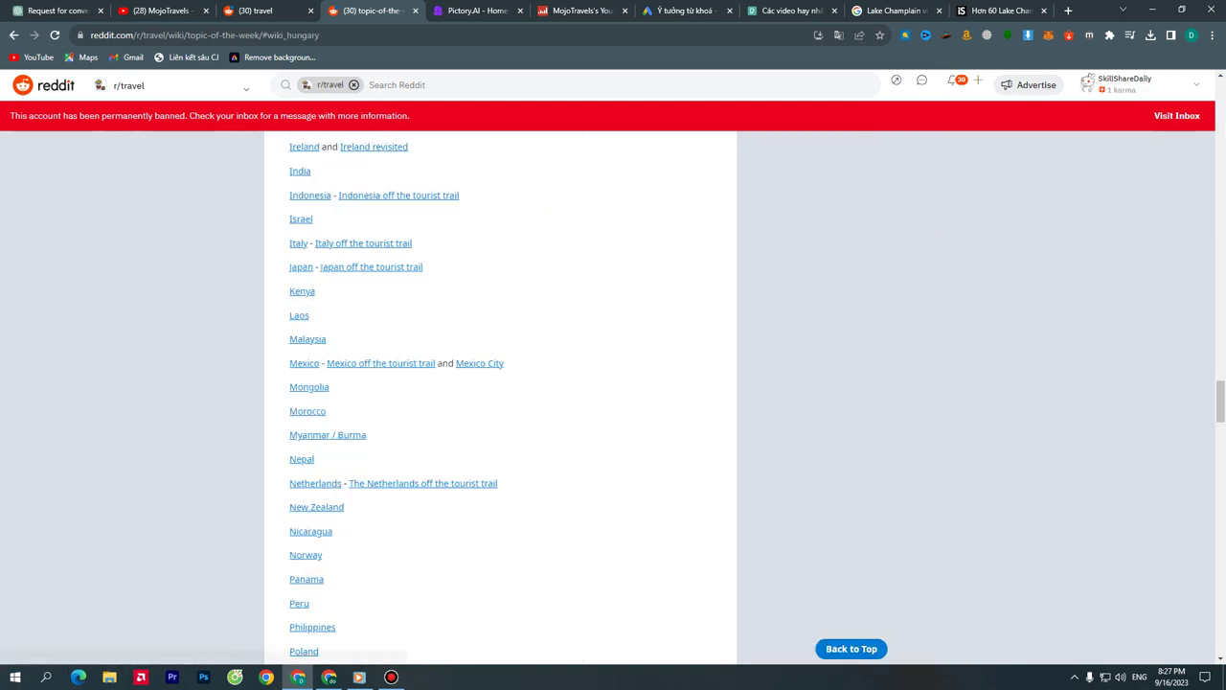
# Jump to the Kiev entry through the index's city list and open the New Delhi destination thread
pyautogui.scroll(3, 326, 346)
pyautogui.scroll(15, 498, 398)
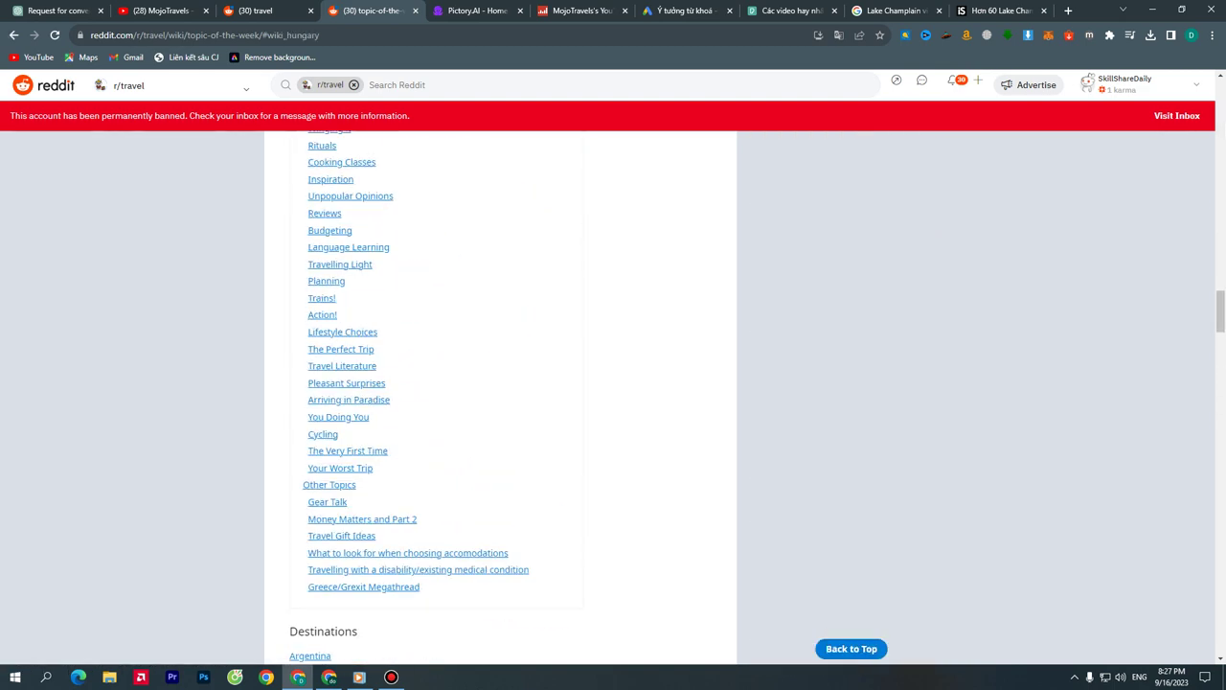
pyautogui.scroll(8, 498, 398)
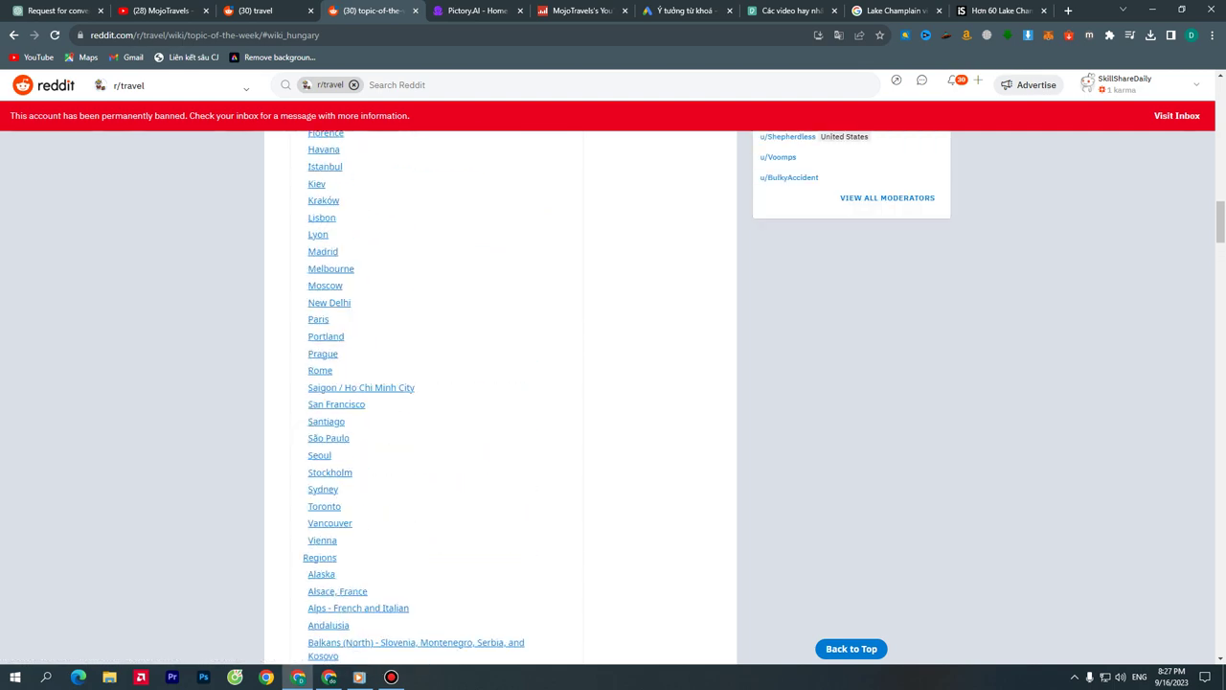
pyautogui.click(316, 247)
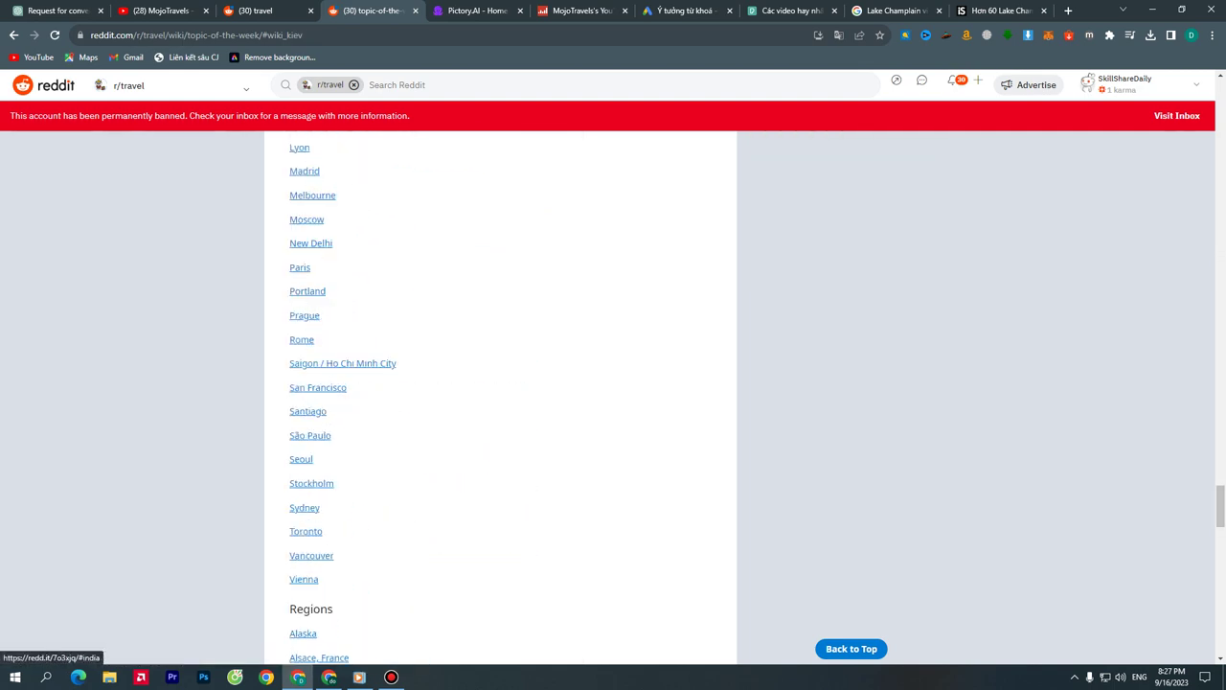
pyautogui.click(310, 243)
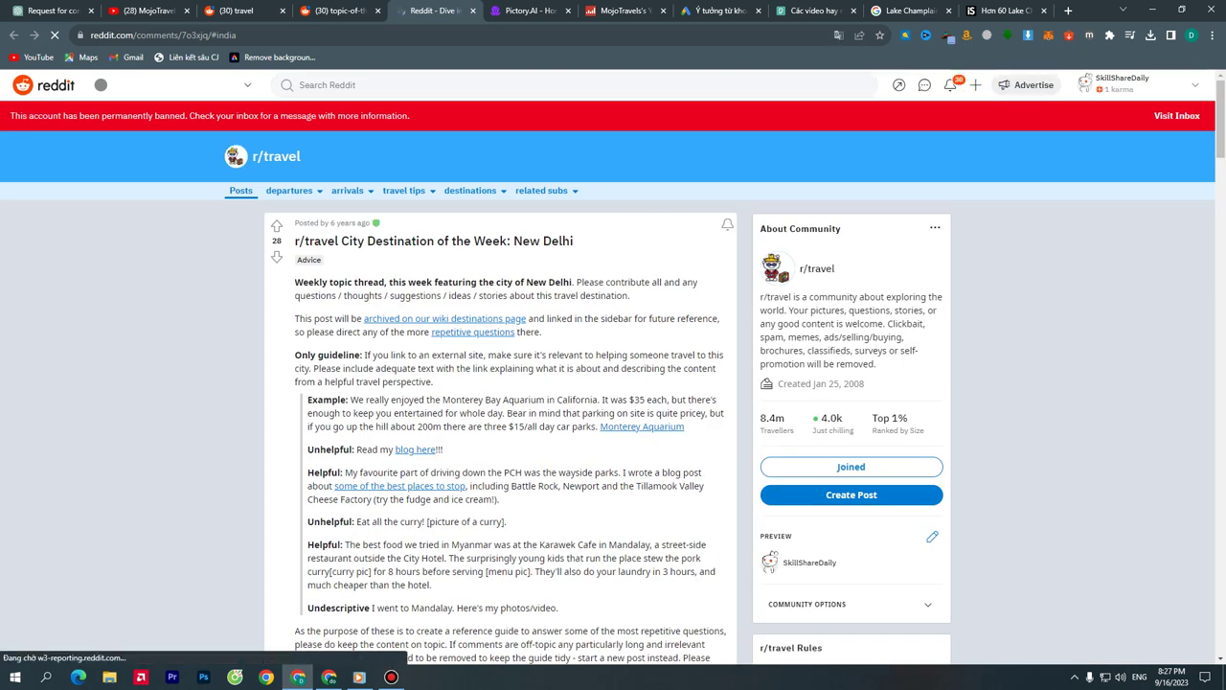
# Read the New Delhi thread's introduction and travellers' comments for video content ideas
pyautogui.scroll(-6, 613, 383)
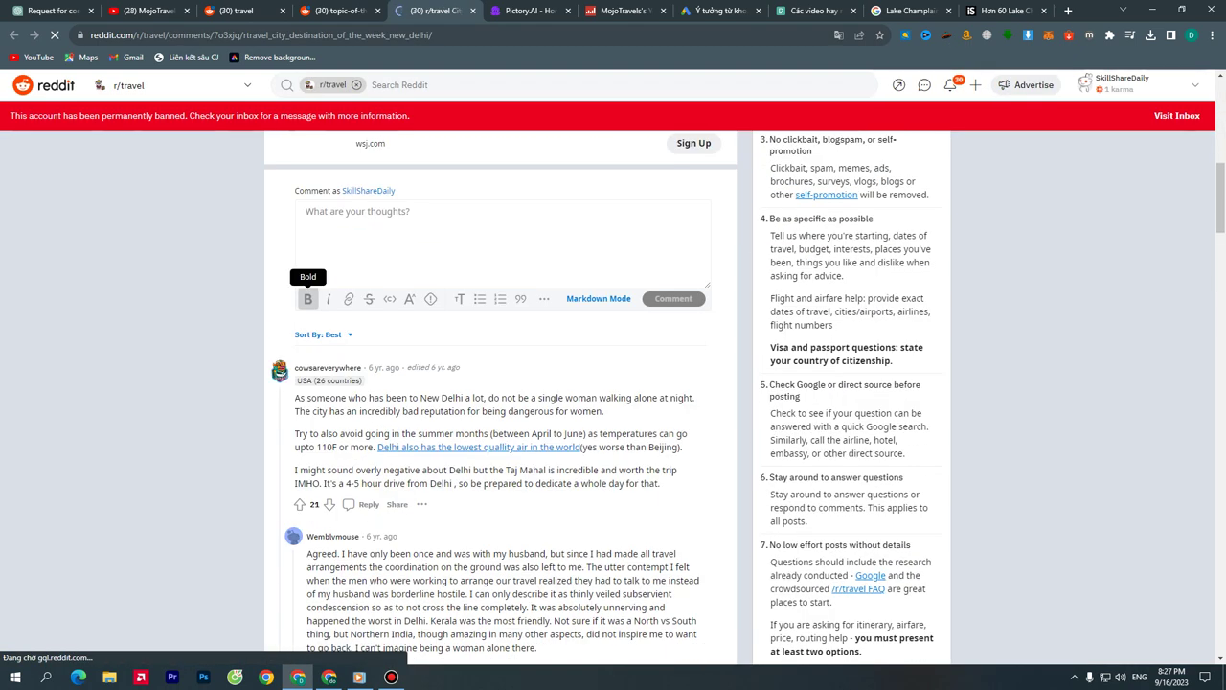
pyautogui.scroll(-3, 308, 299)
pyautogui.scroll(8, 308, 299)
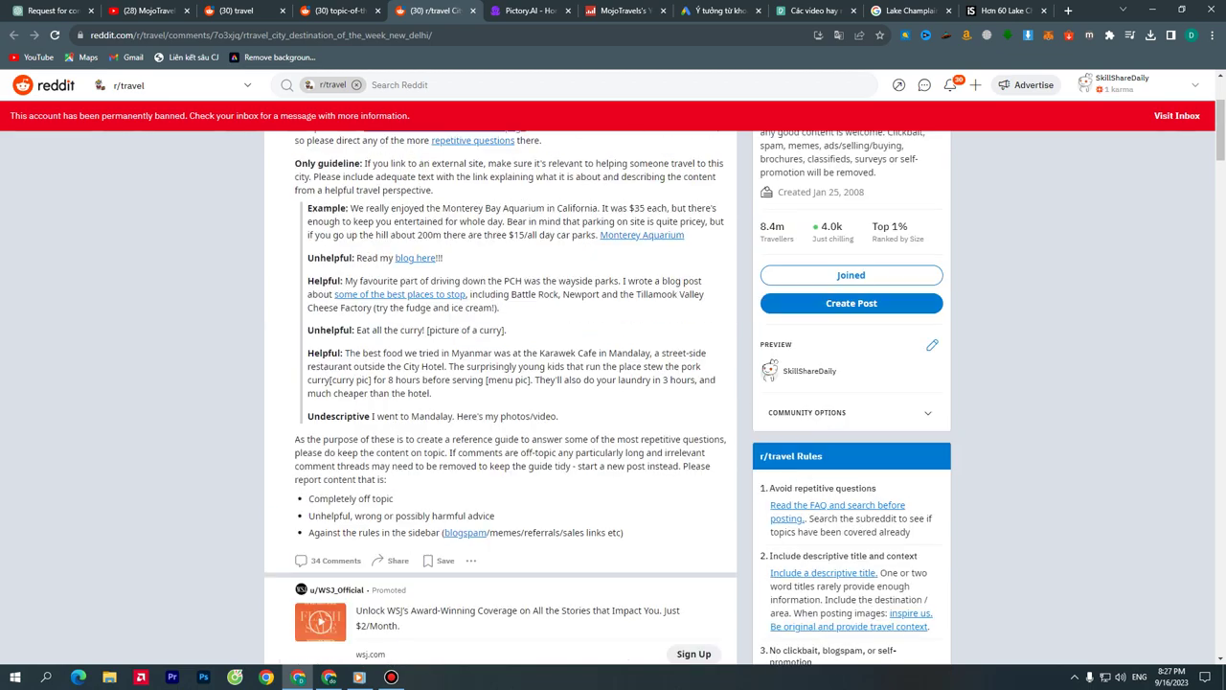
pyautogui.scroll(2, 500, 383)
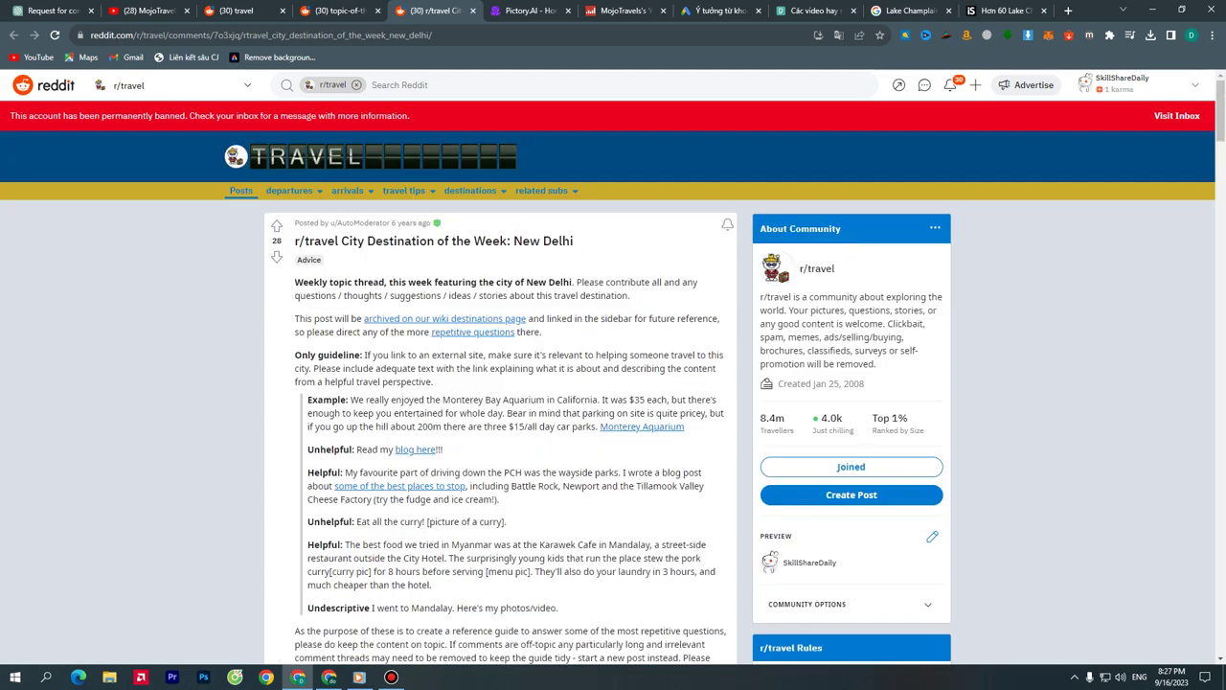
pyautogui.scroll(-20, 500, 383)
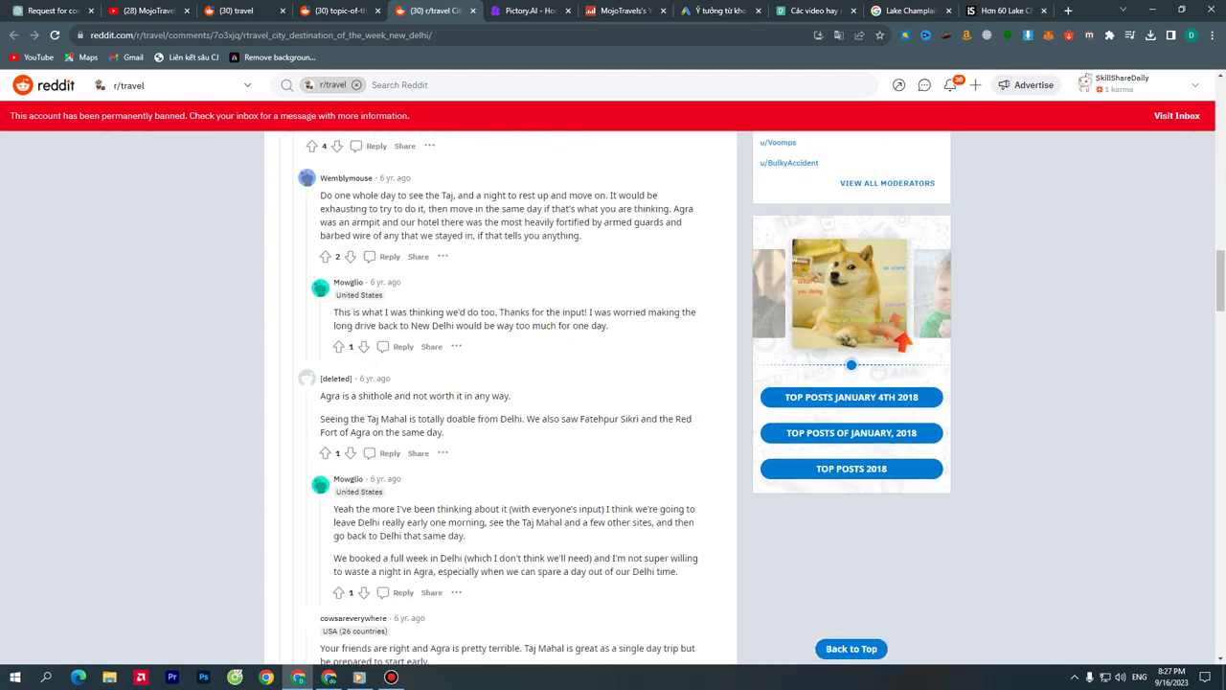
pyautogui.scroll(5, 500, 383)
pyautogui.scroll(-5, 500, 383)
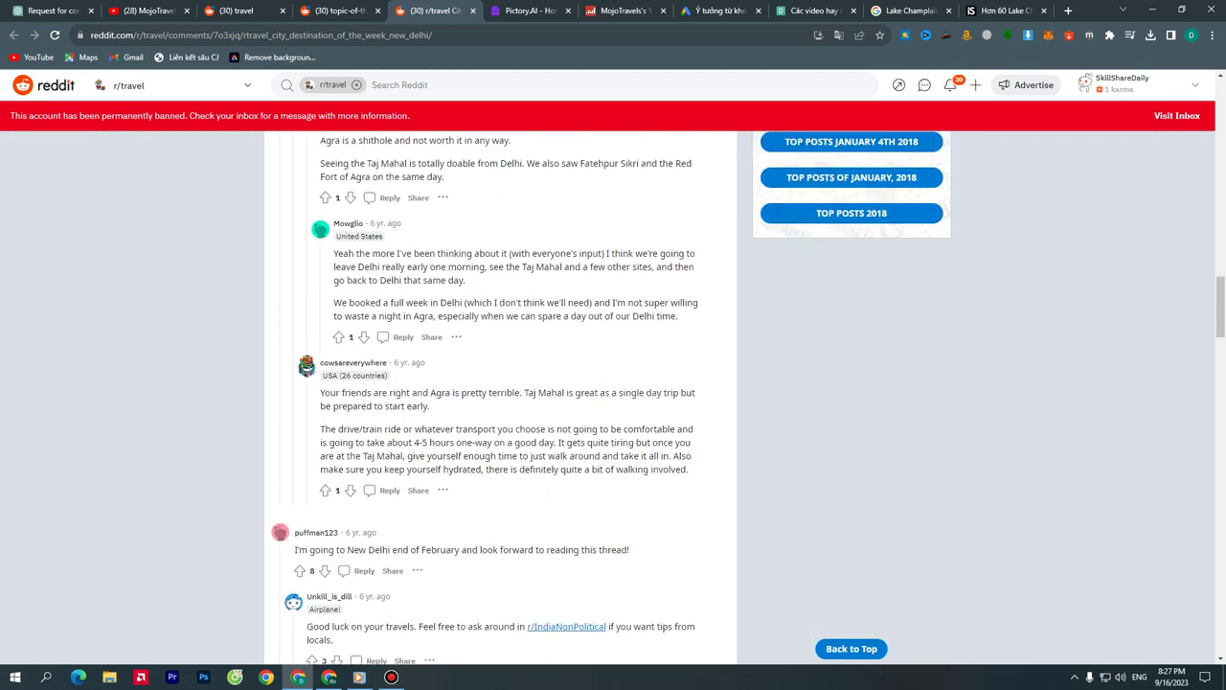
pyautogui.scroll(-5, 500, 383)
pyautogui.scroll(2, 500, 397)
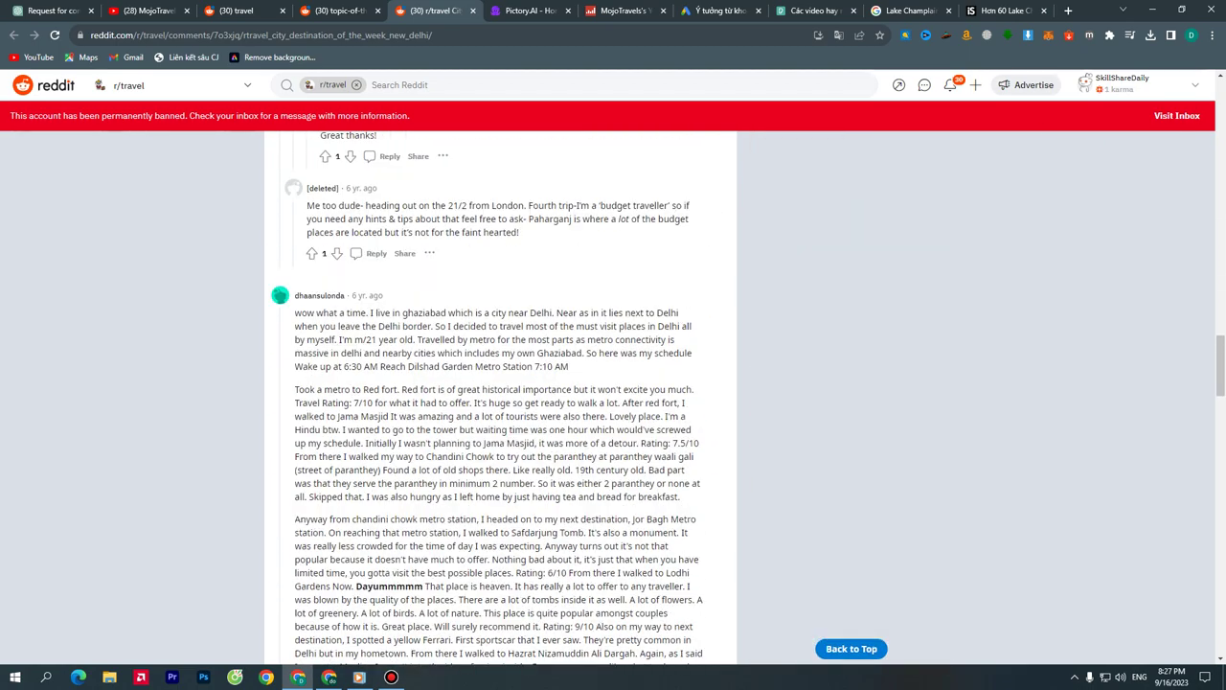
pyautogui.scroll(-12, 500, 398)
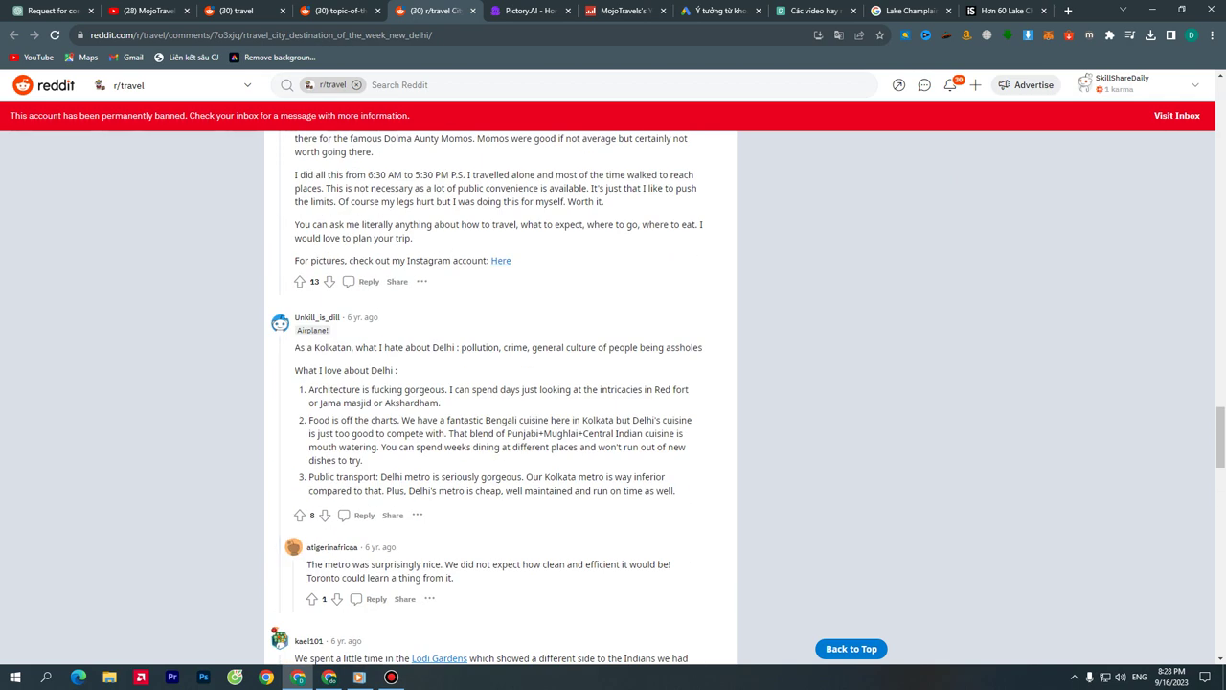
# Highlight the "What I love about Delhi" list, skim the remaining comments and return to the destinations index
pyautogui.moveTo(295, 369); pyautogui.dragTo(676, 490)
pyautogui.scroll(-3, 676, 490)
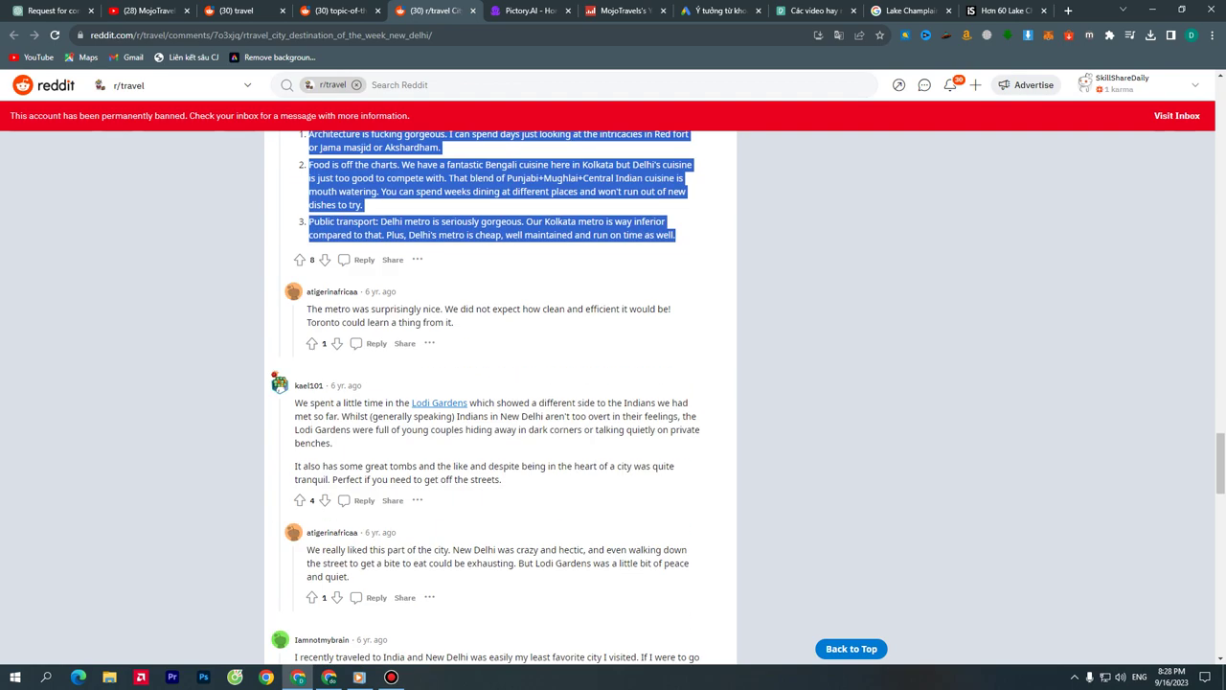
pyautogui.scroll(-2, 418, 498)
pyautogui.scroll(-15, 500, 403)
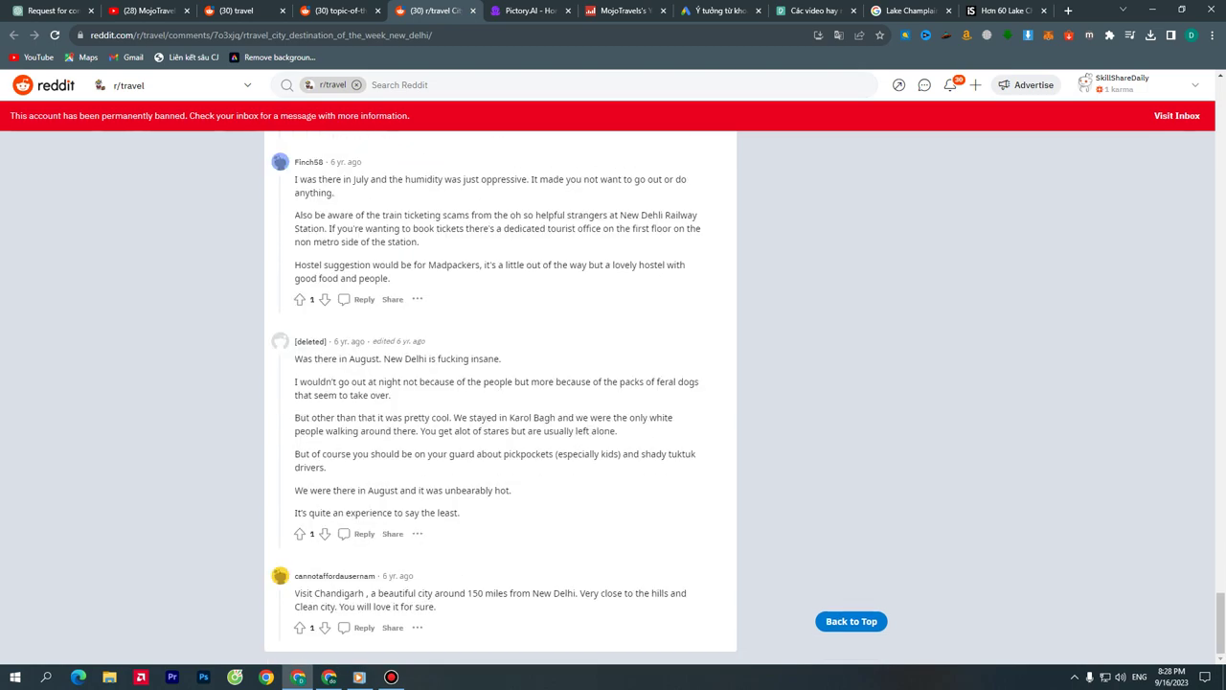
pyautogui.scroll(15, 500, 392)
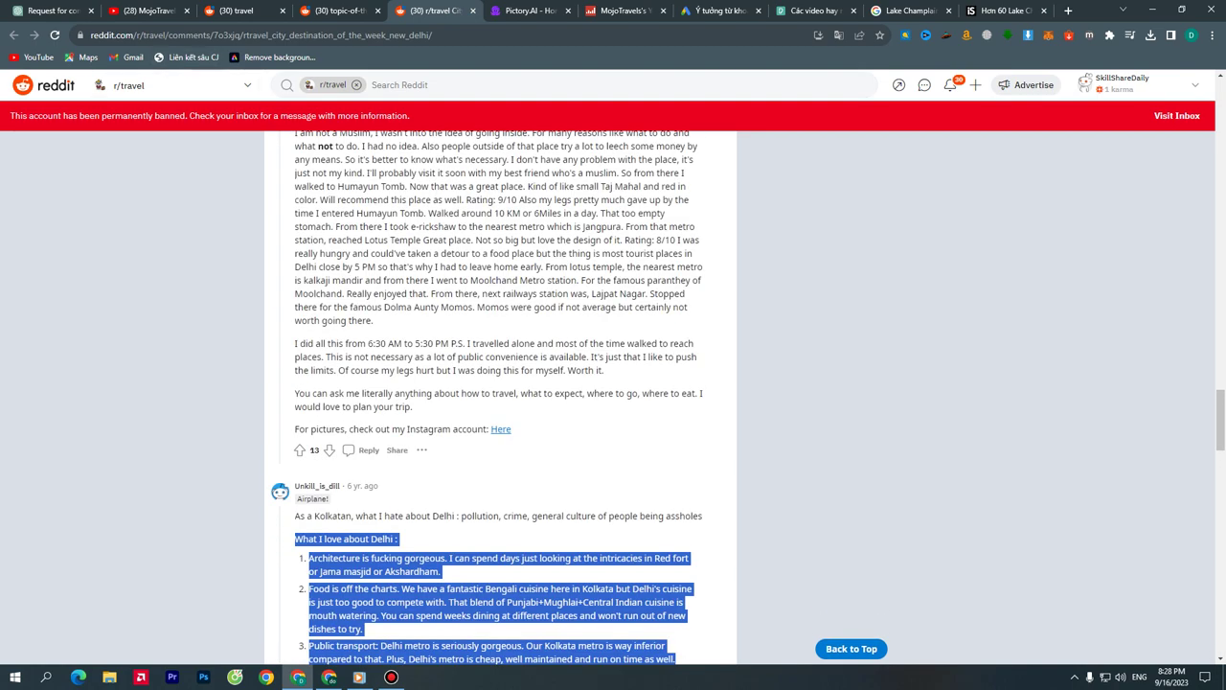
pyautogui.hotkey('ctrl', 'shift', 'Tab')
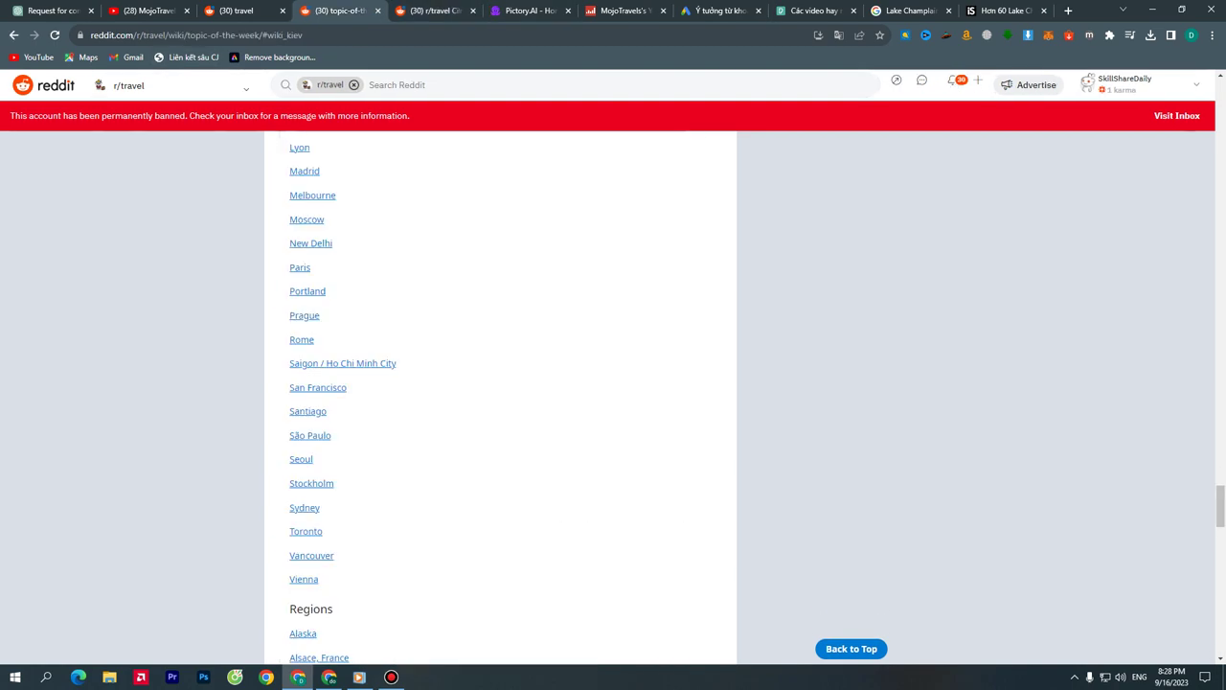
# Open the Portland destination thread, highlight the top comment's recommendations and review the replies and the thread's introduction
pyautogui.press('Return')
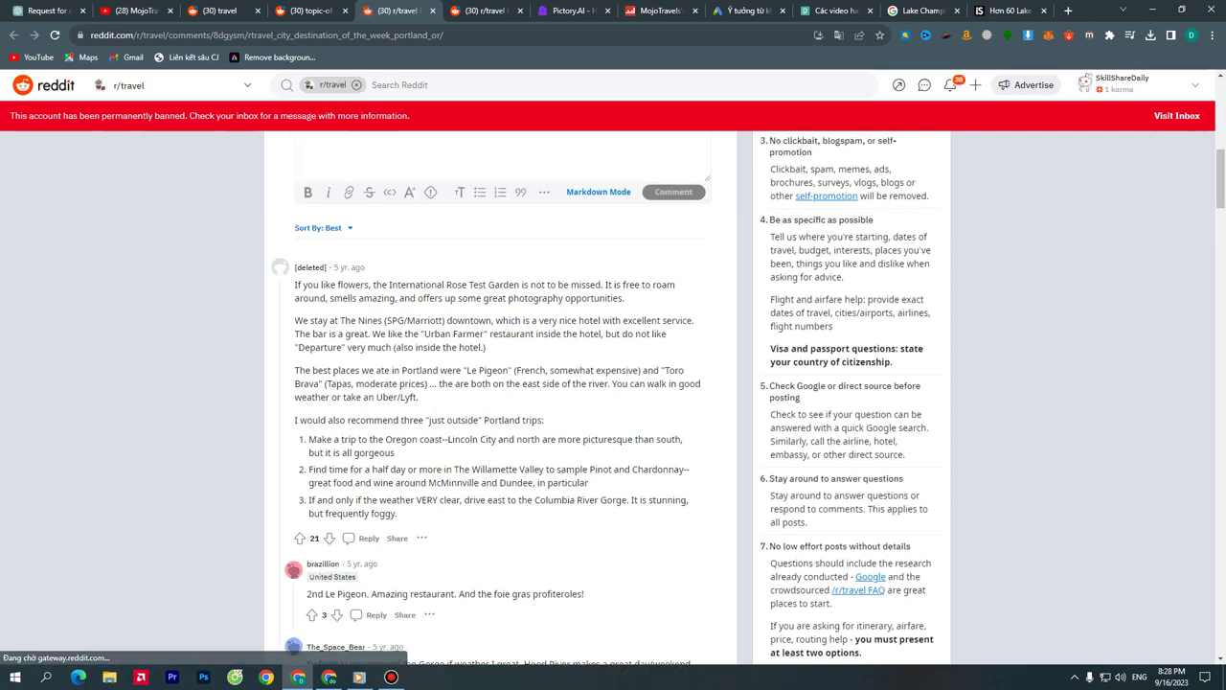
pyautogui.moveTo(295, 285); pyautogui.dragTo(397, 513)
pyautogui.scroll(-2, 498, 383)
pyautogui.scroll(-2, 498, 383)
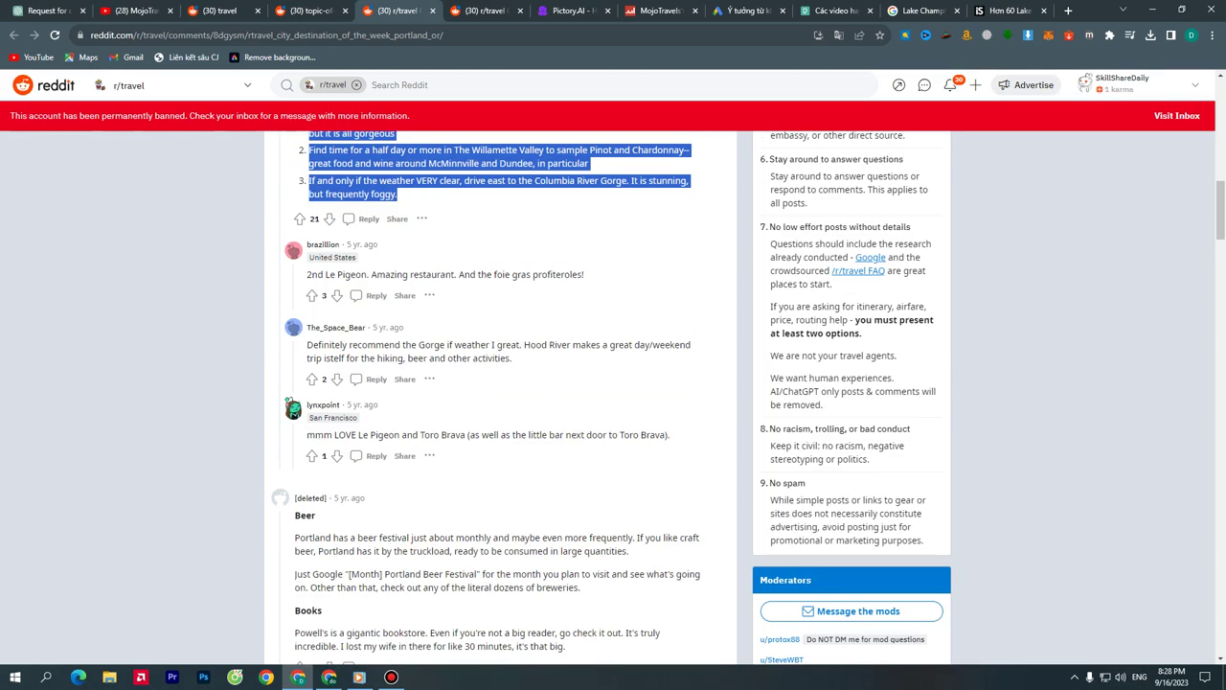
pyautogui.scroll(3, 498, 383)
pyautogui.scroll(1, 498, 383)
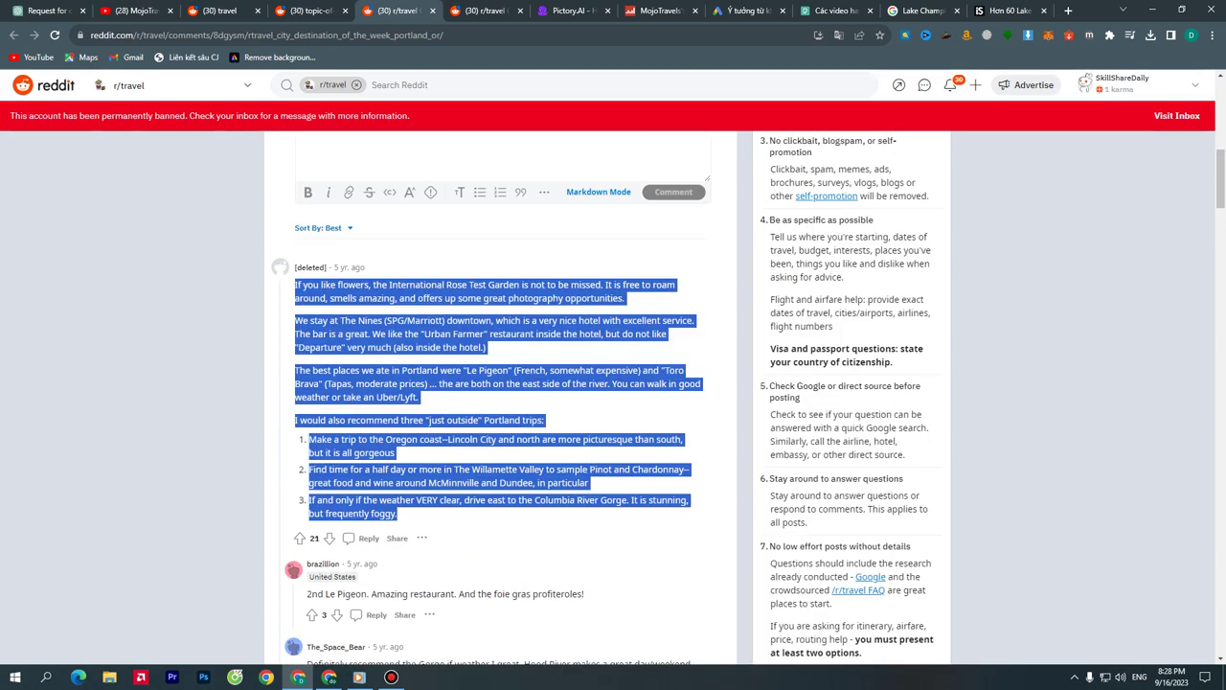
pyautogui.scroll(10, 498, 383)
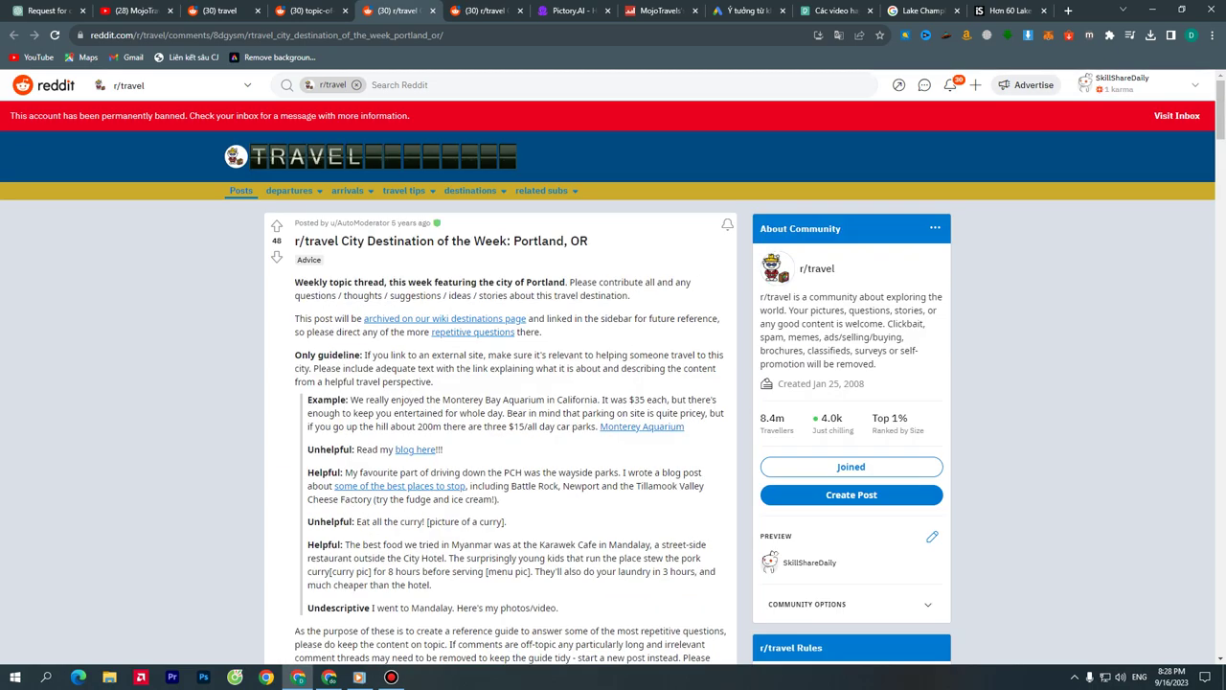
pyautogui.scroll(-10, 498, 383)
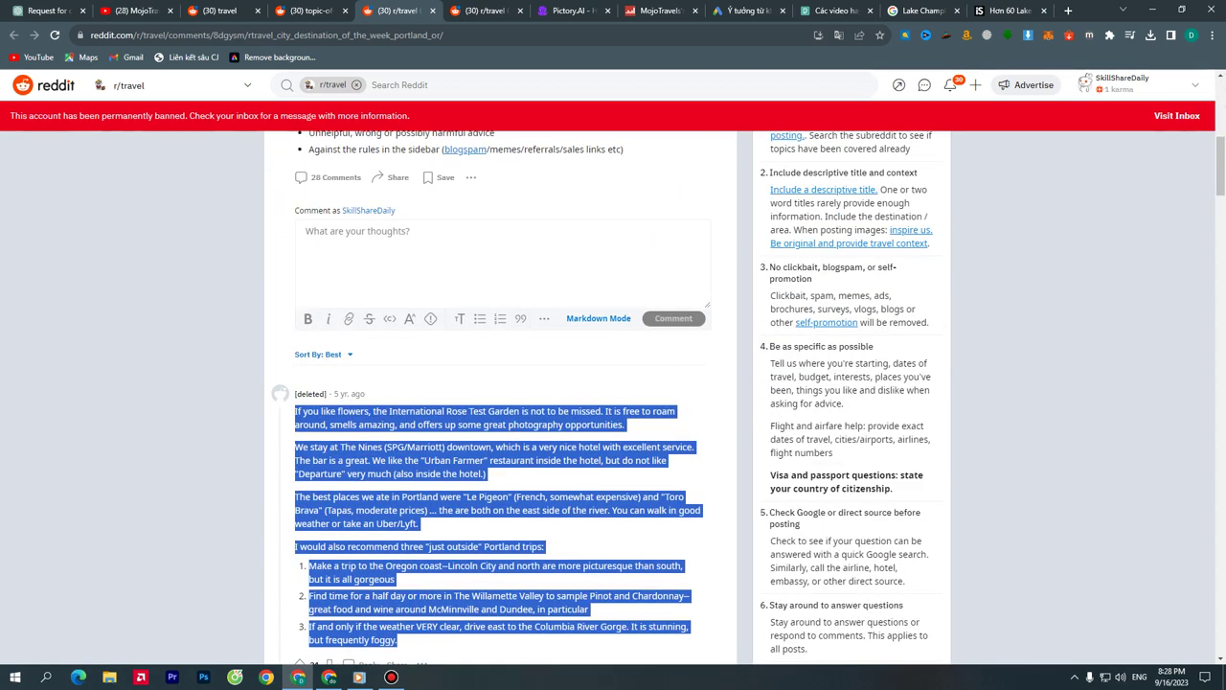
# Sort the Portland thread's comments by New and read through the travellers' recommendations
pyautogui.click(324, 354)
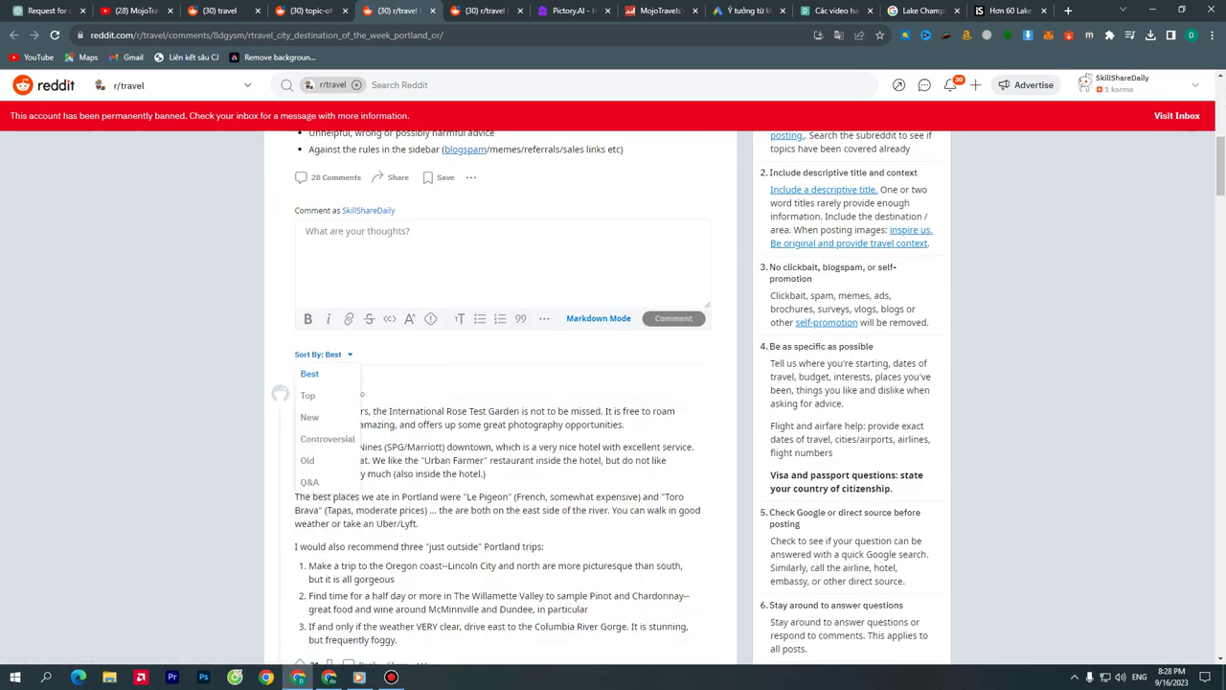
pyautogui.click(310, 417)
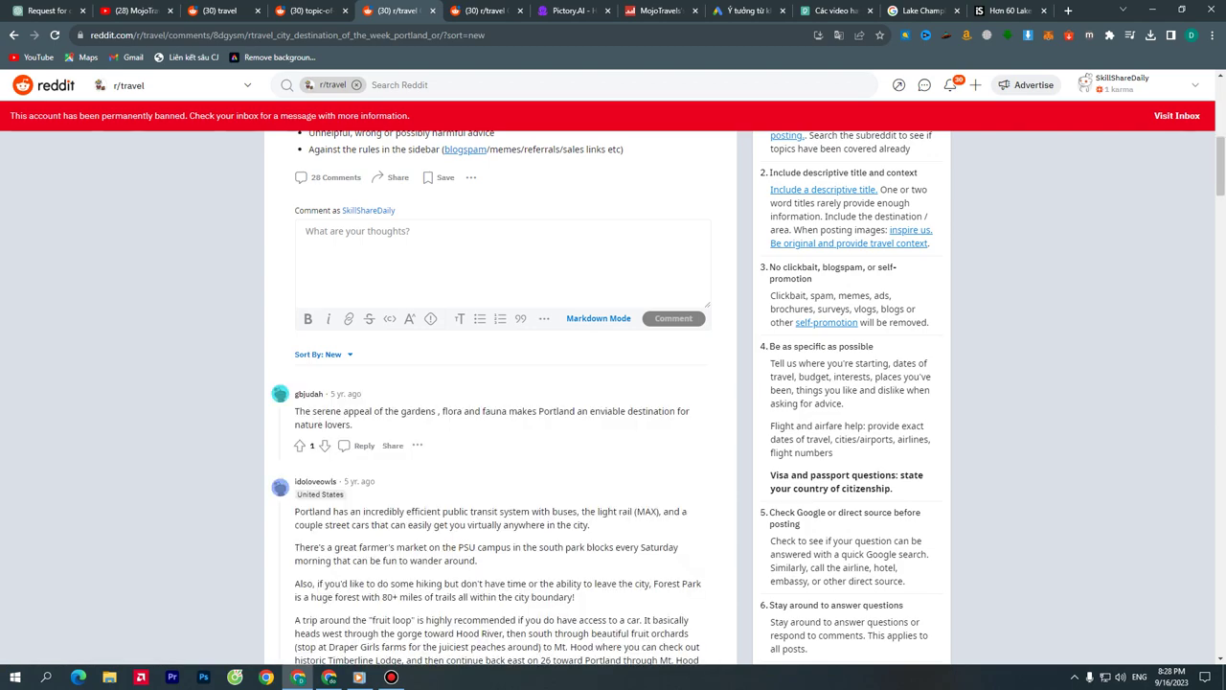
pyautogui.scroll(-3, 501, 397)
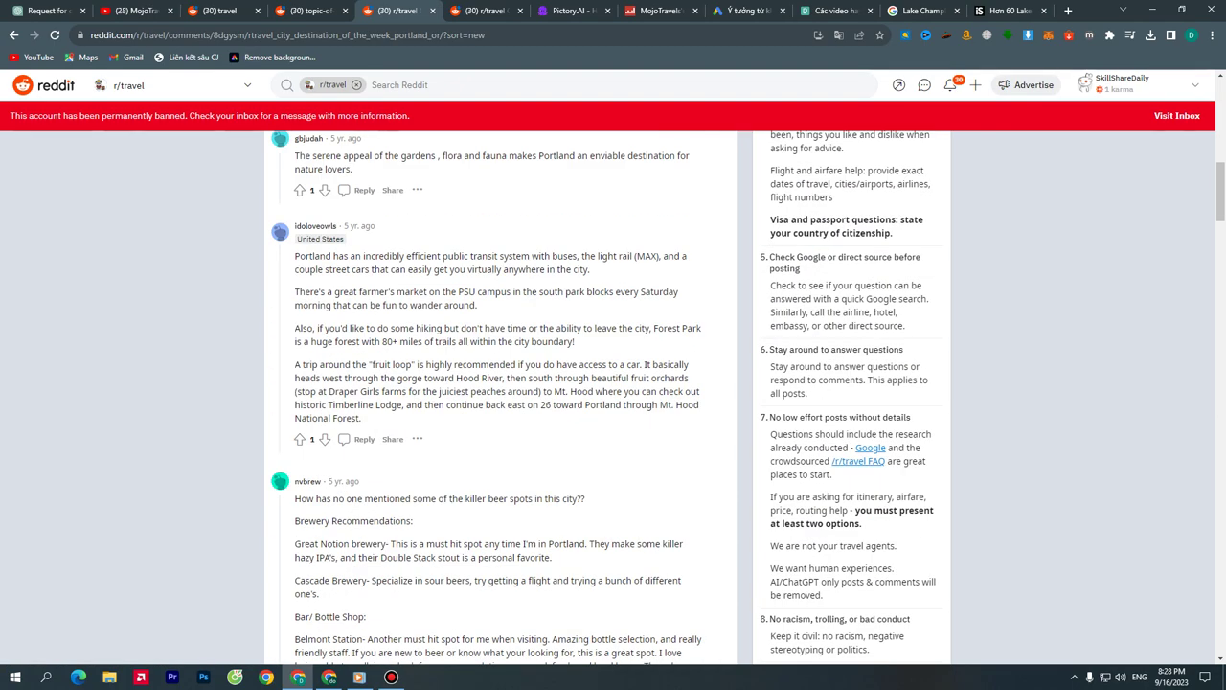
pyautogui.scroll(-6, 501, 398)
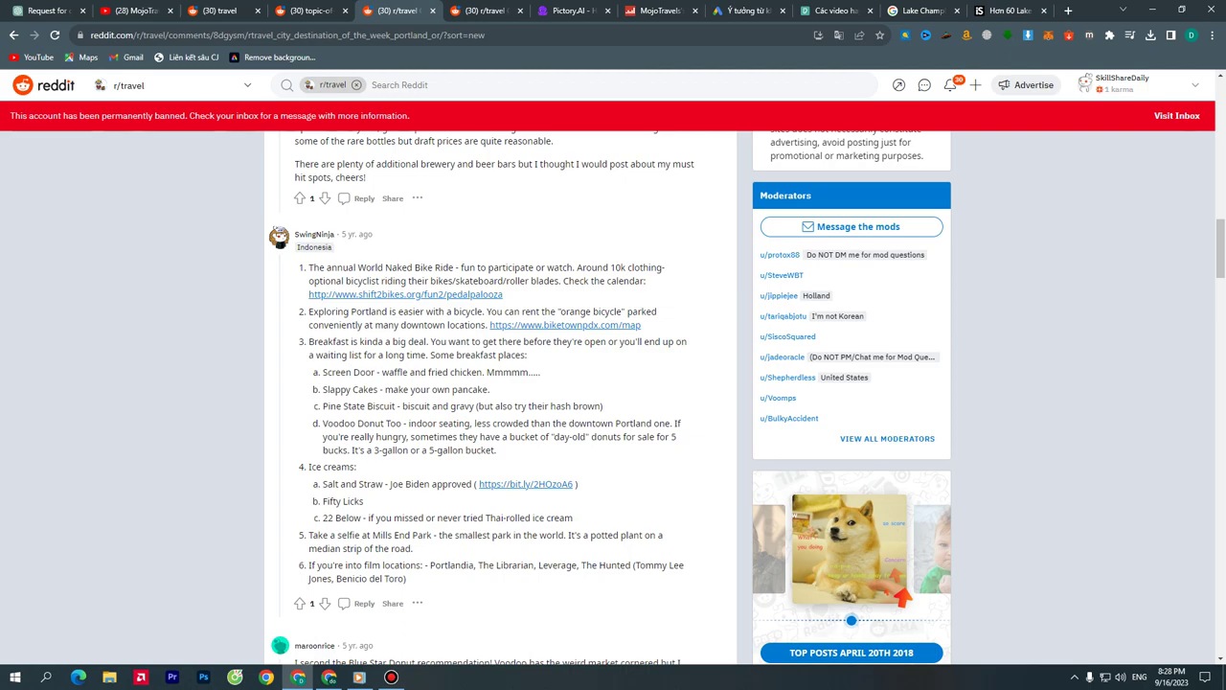
pyautogui.scroll(-14, 501, 397)
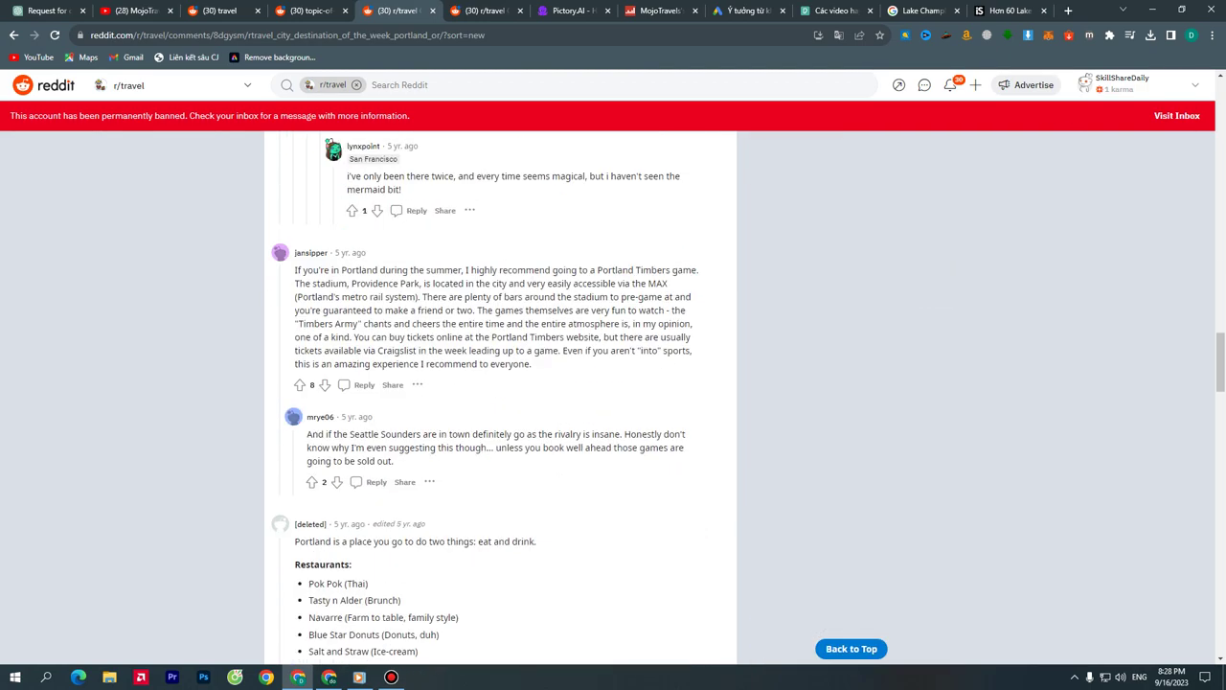
pyautogui.scroll(20, 501, 398)
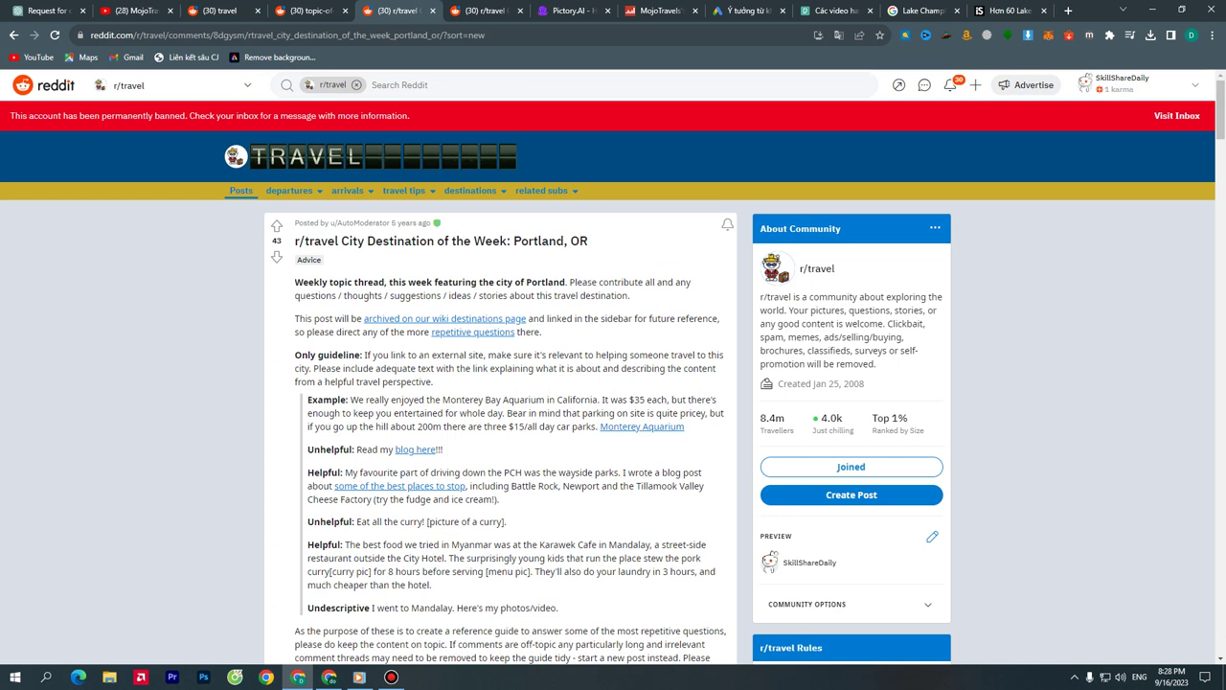
# Switch to the Pictory lakes project and filter the background music tracks by a longer duration
pyautogui.hotkey('ctrl', '7')
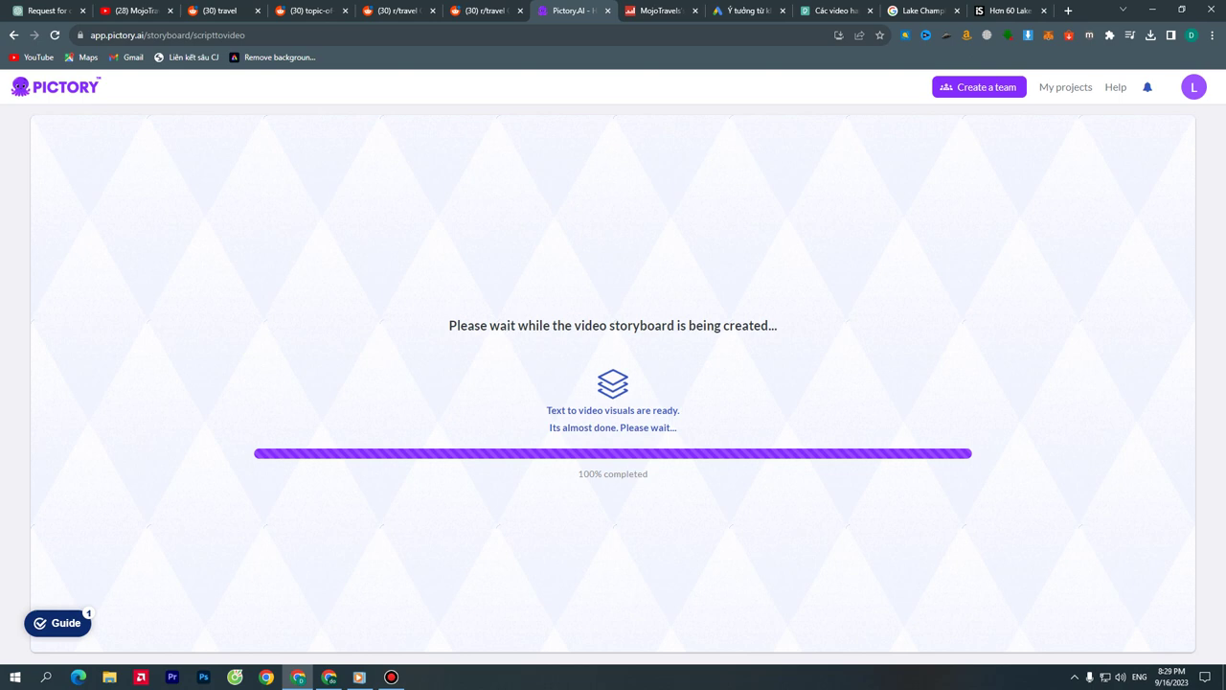
pyautogui.moveTo(393, 11)
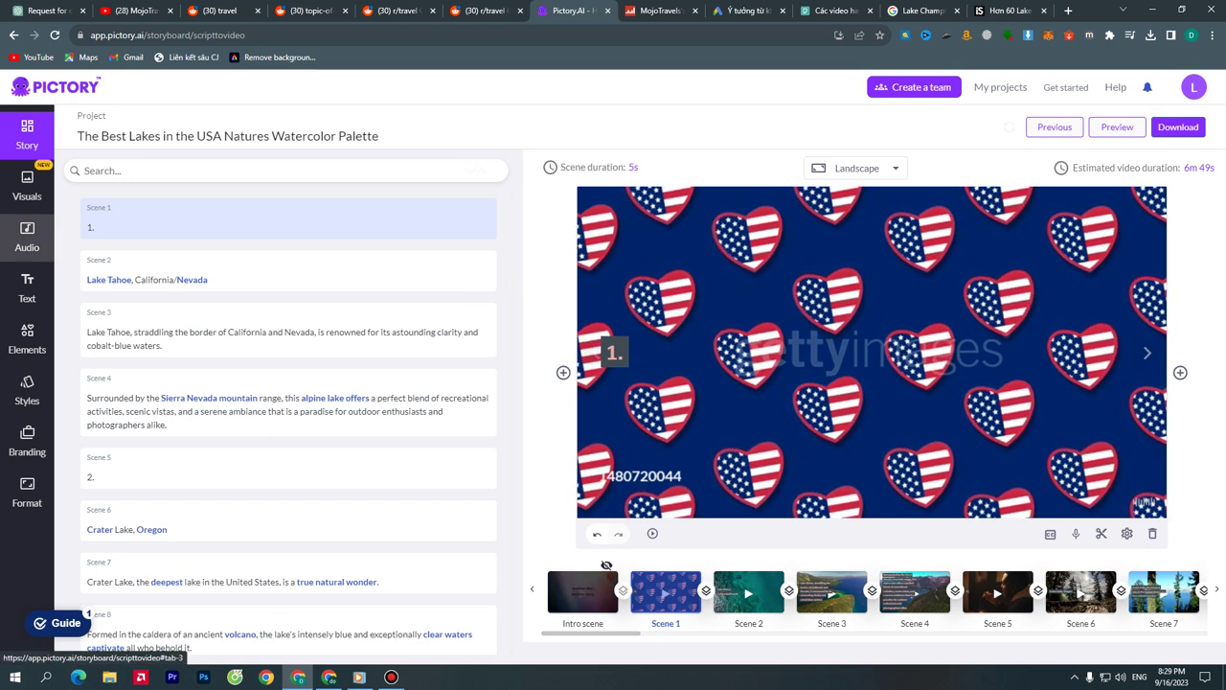
pyautogui.click(26, 239)
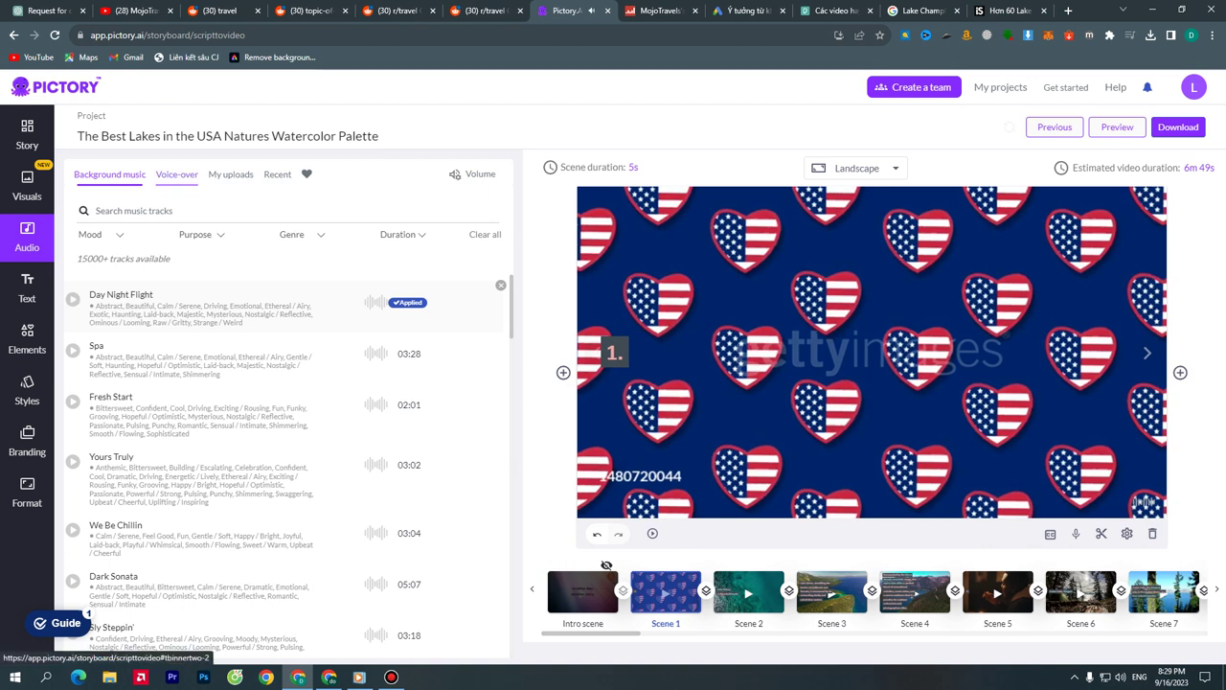
pyautogui.click(292, 234)
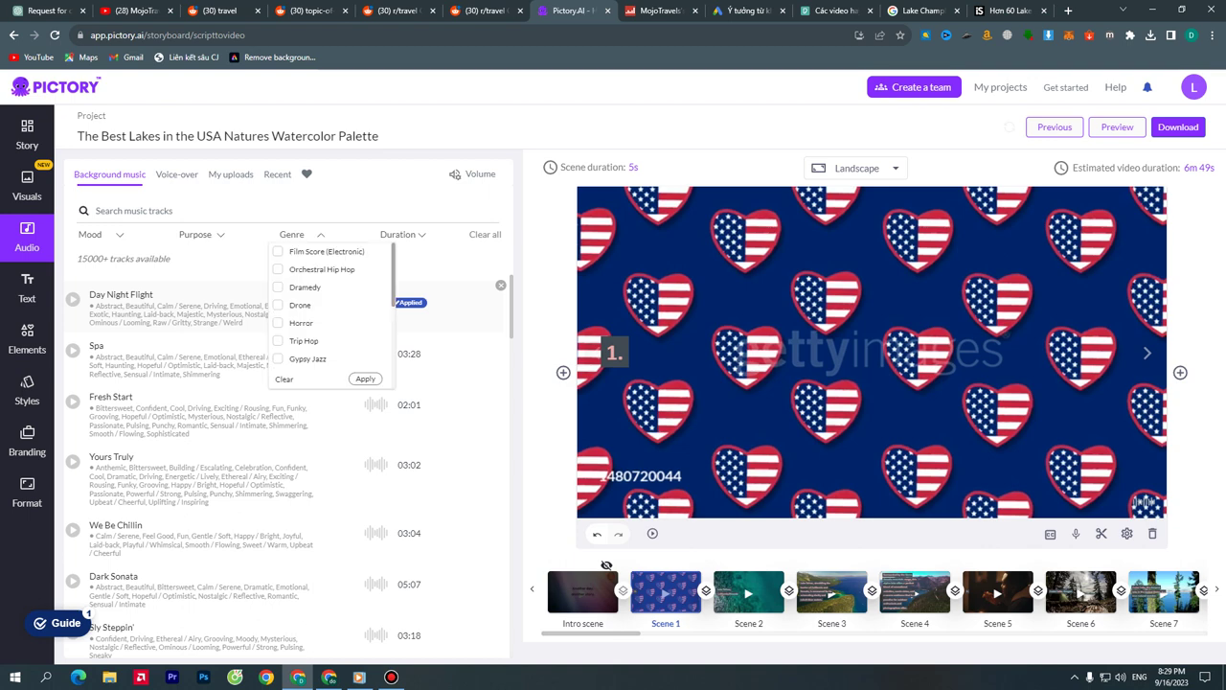
pyautogui.click(402, 234)
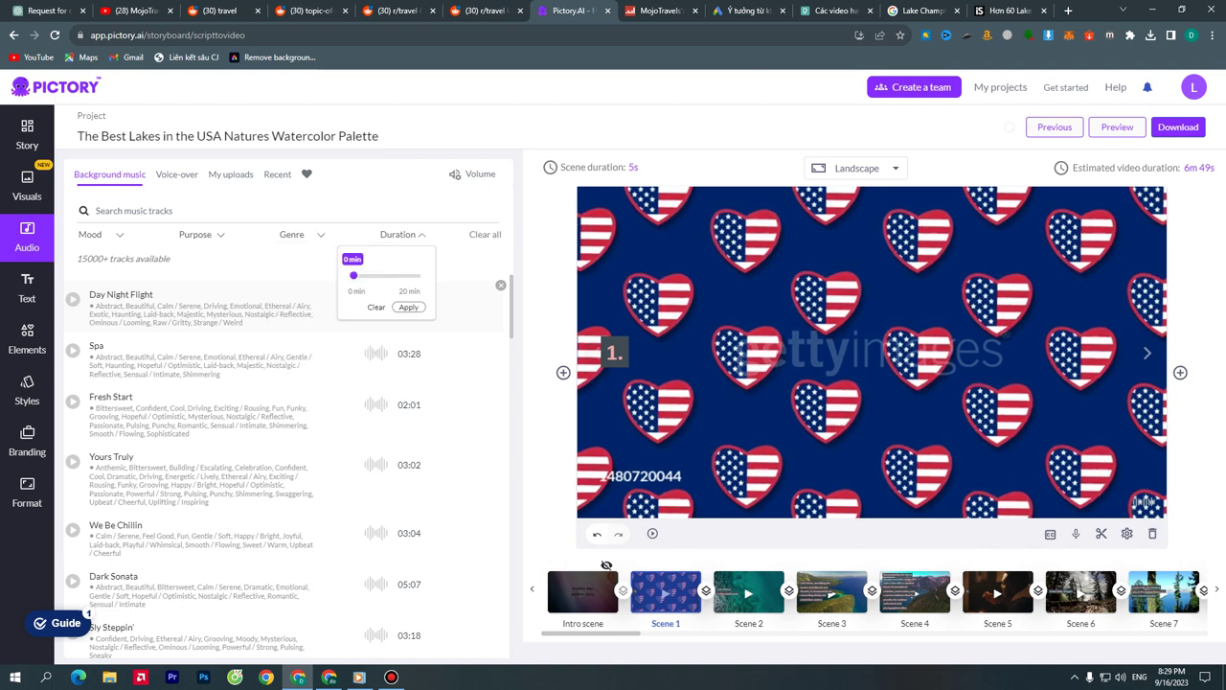
pyautogui.moveTo(354, 275); pyautogui.dragTo(381, 275)
pyautogui.click(408, 307)
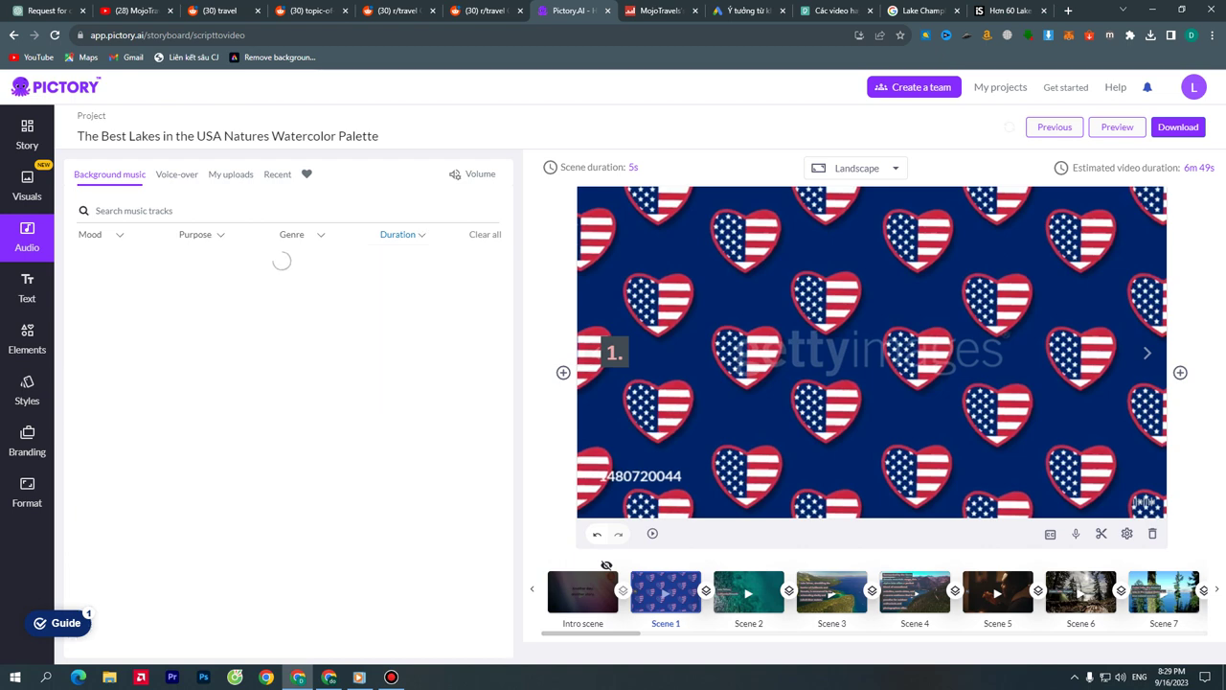
# Listen to a preview of the Samadhi track and look through the project's scene timeline to its end
pyautogui.click(73, 299)
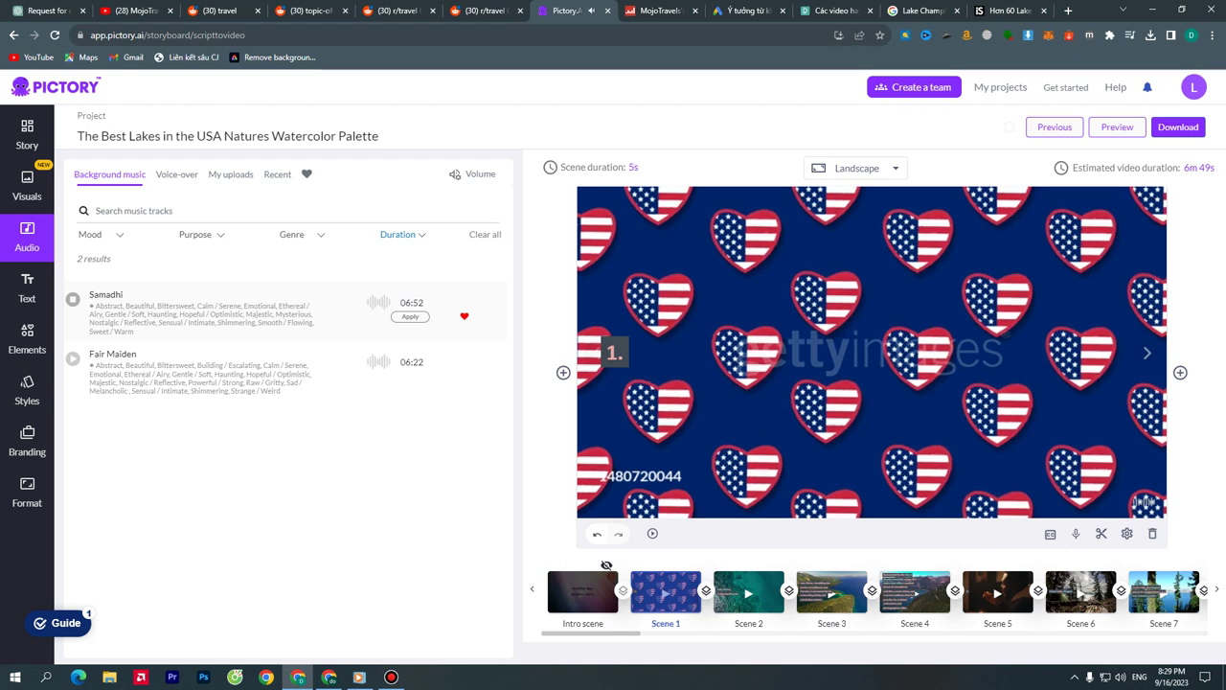
pyautogui.click(73, 299)
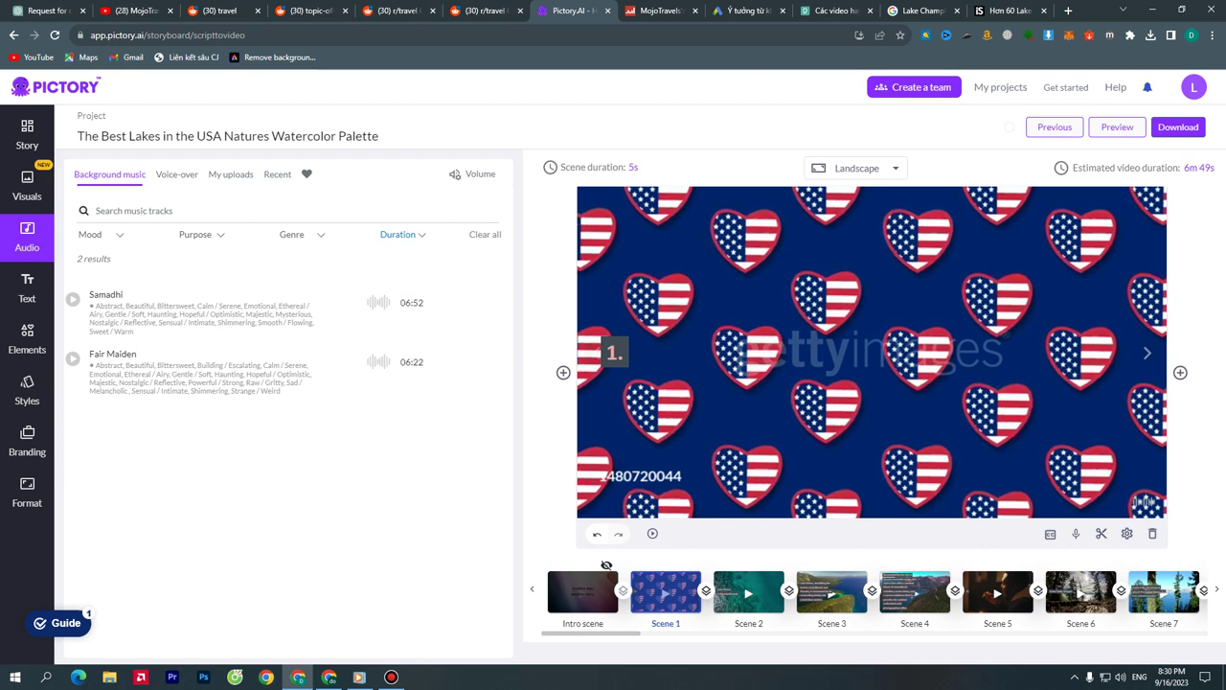
pyautogui.hscroll(15, 606, 584)
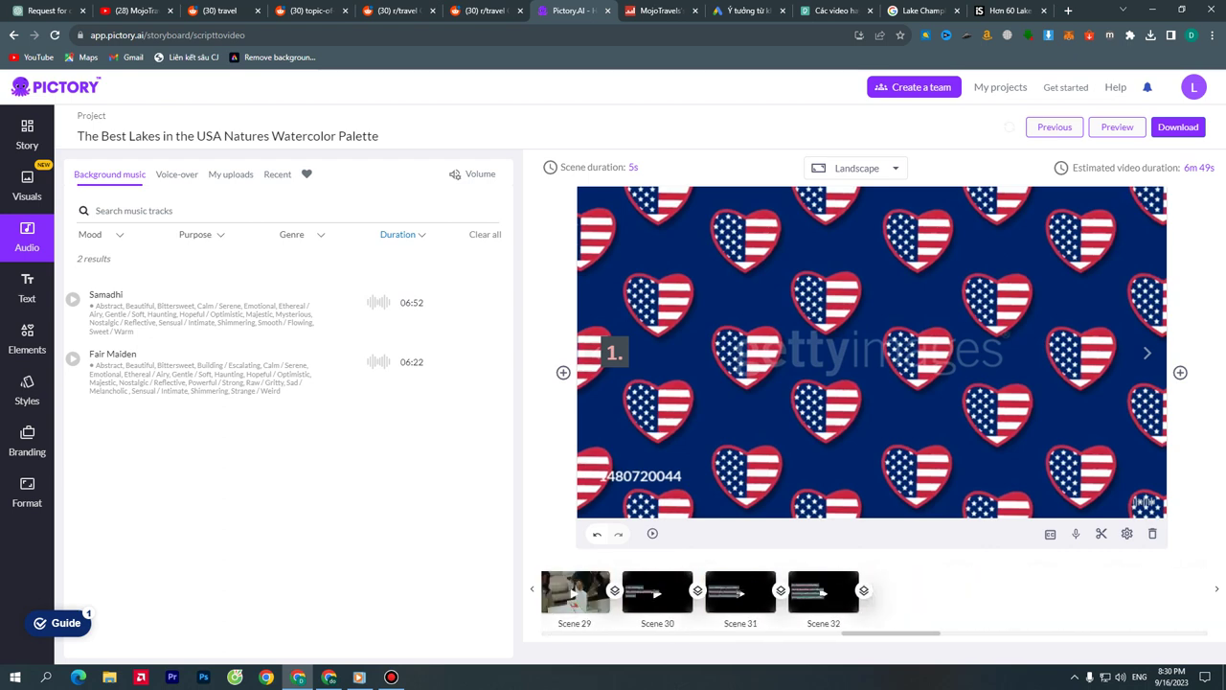
pyautogui.hscroll(10, 607, 589)
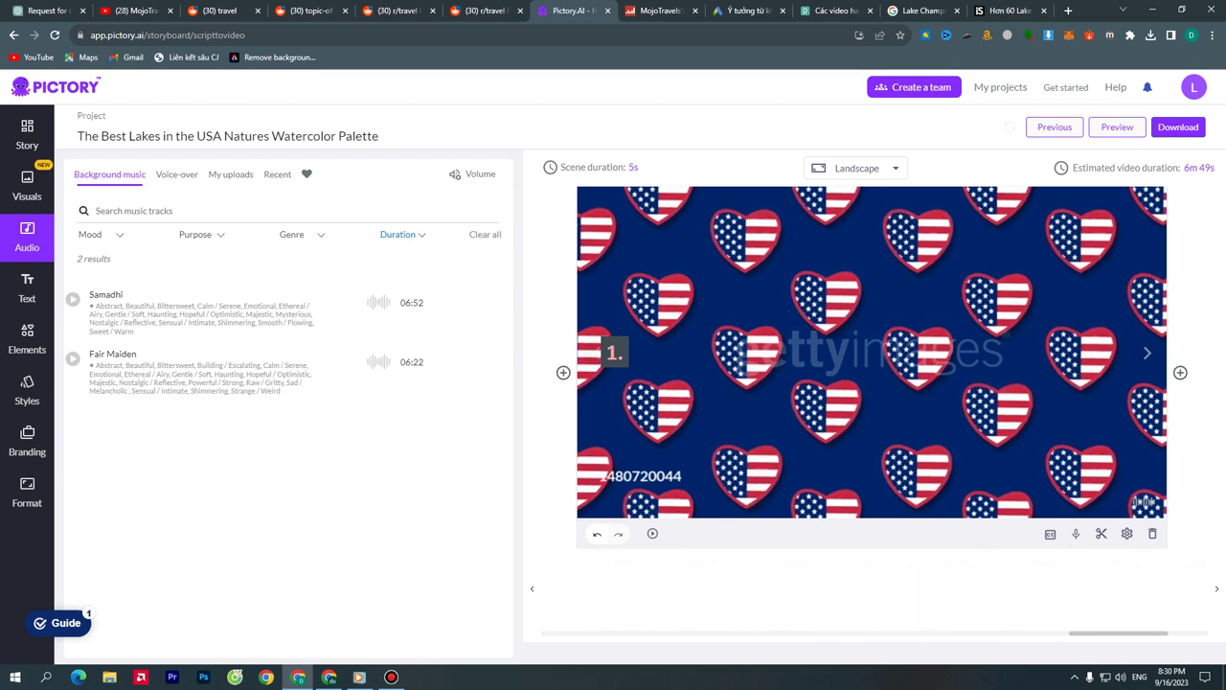
pyautogui.hscroll(-20, 873, 589)
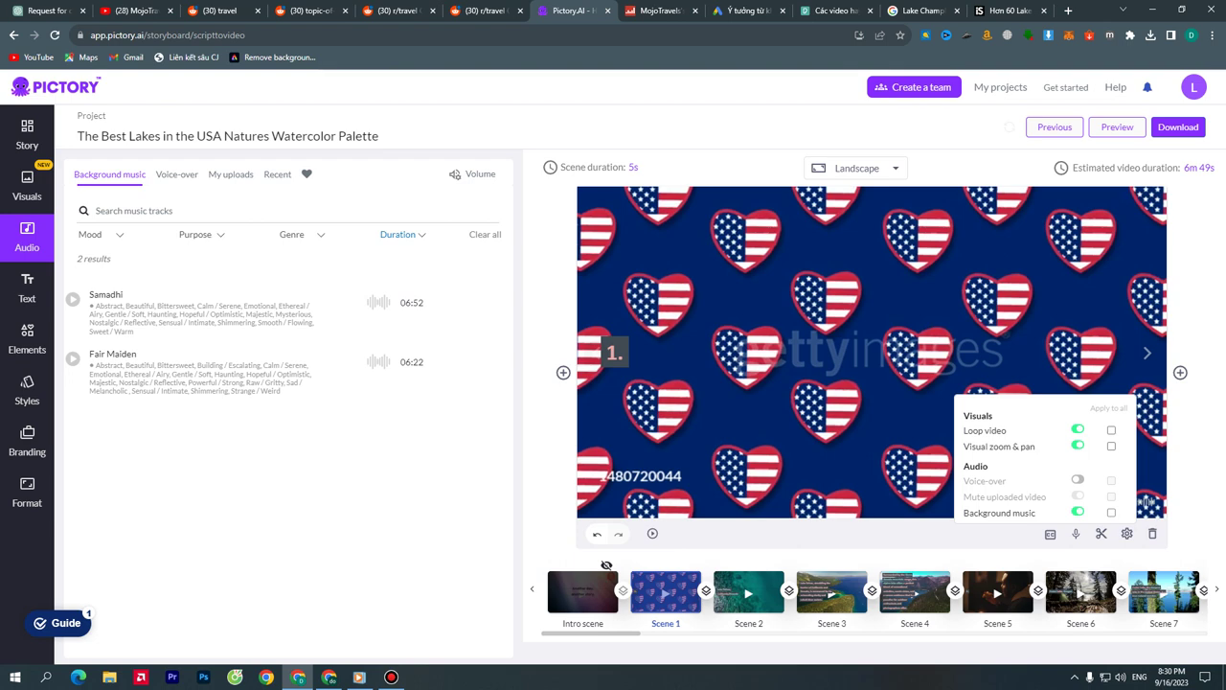
# Try to apply the background music setting to all scenes and use Samadhi as the music track
pyautogui.click(1111, 512)
pyautogui.click(1108, 408)
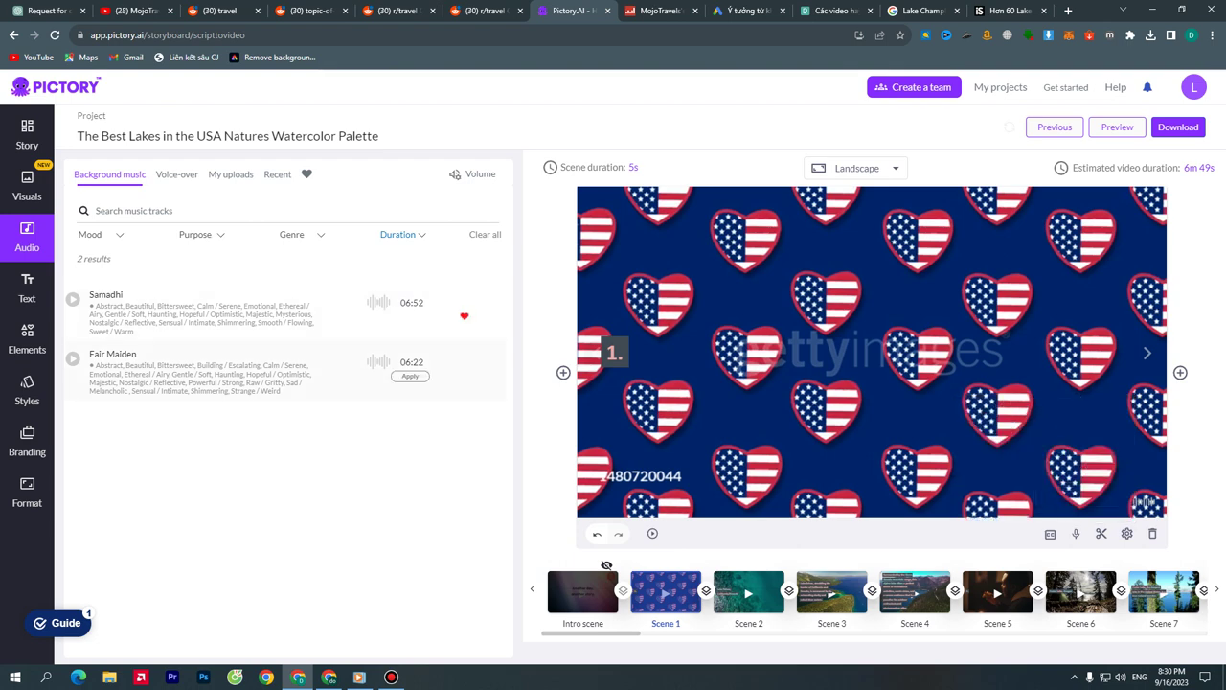
pyautogui.click(410, 316)
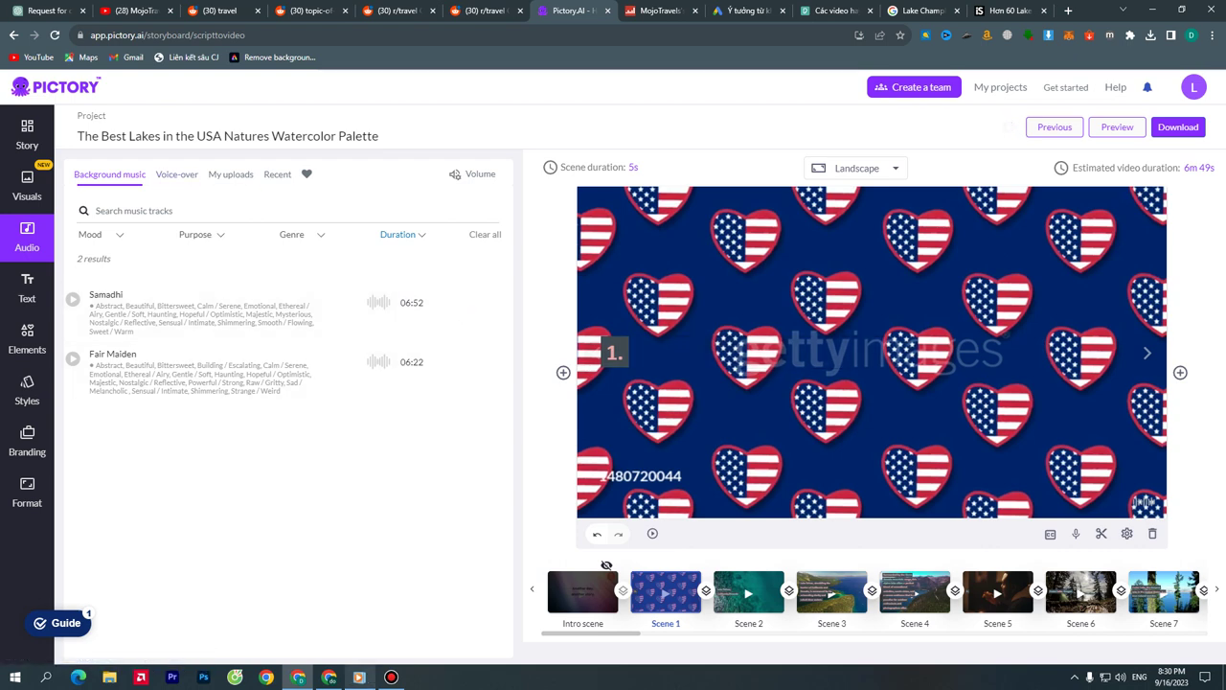
# Switch to the media player, check the closing scenes of the earlier Canada video and return to the Pictory project
pyautogui.click(359, 677)
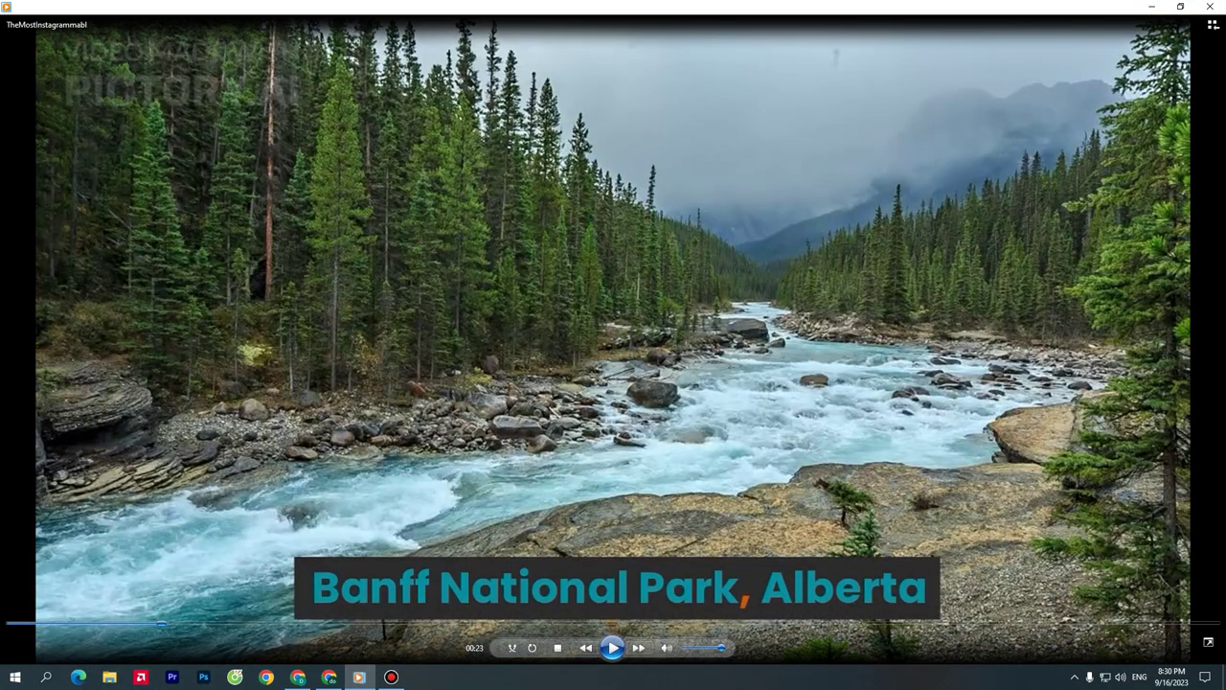
pyautogui.click(1187, 623)
pyautogui.click(612, 647)
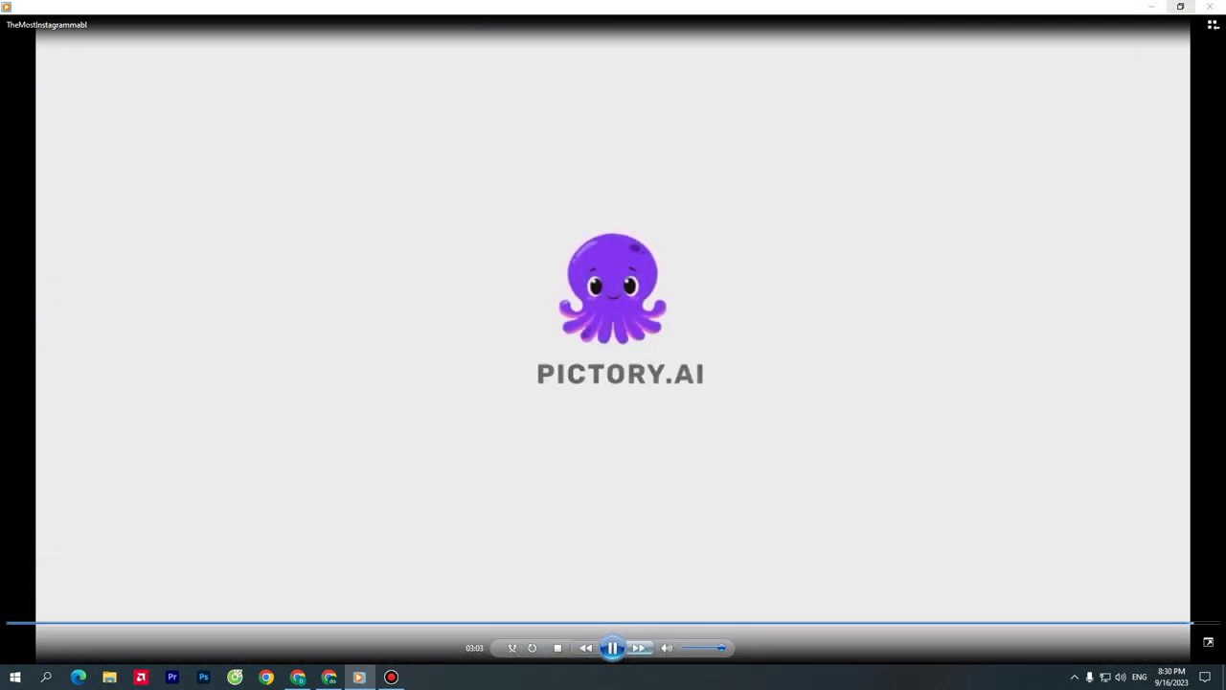
pyautogui.click(1111, 623)
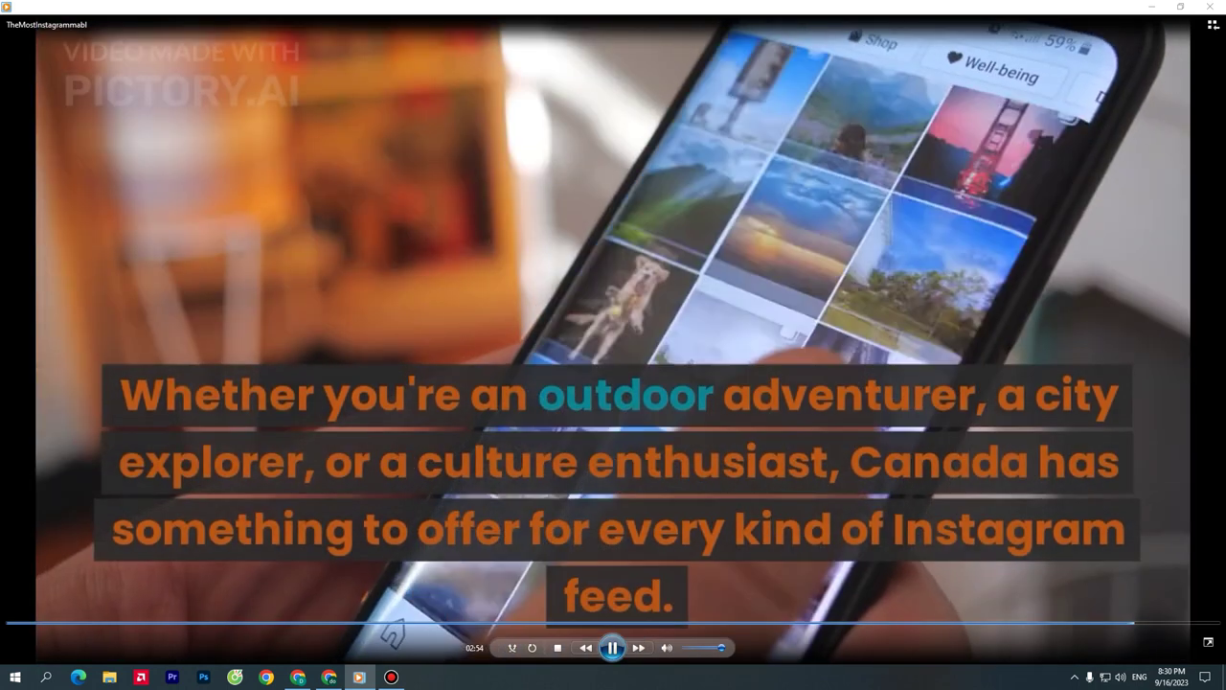
pyautogui.click(612, 648)
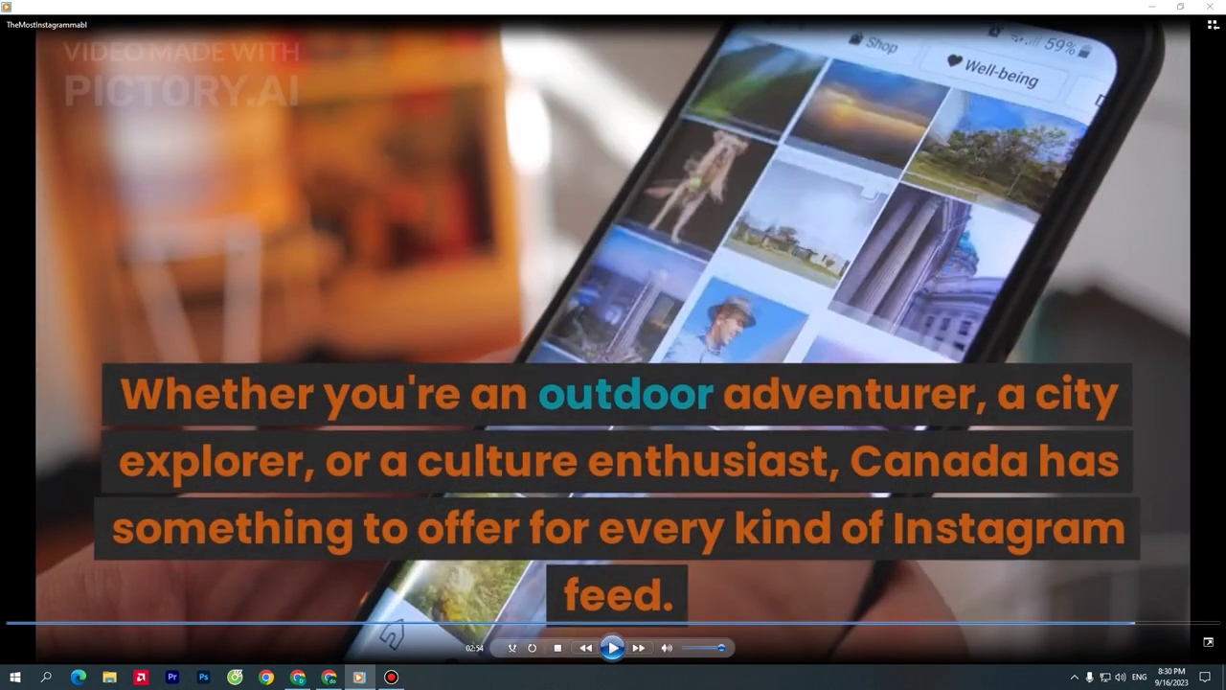
pyautogui.click(298, 676)
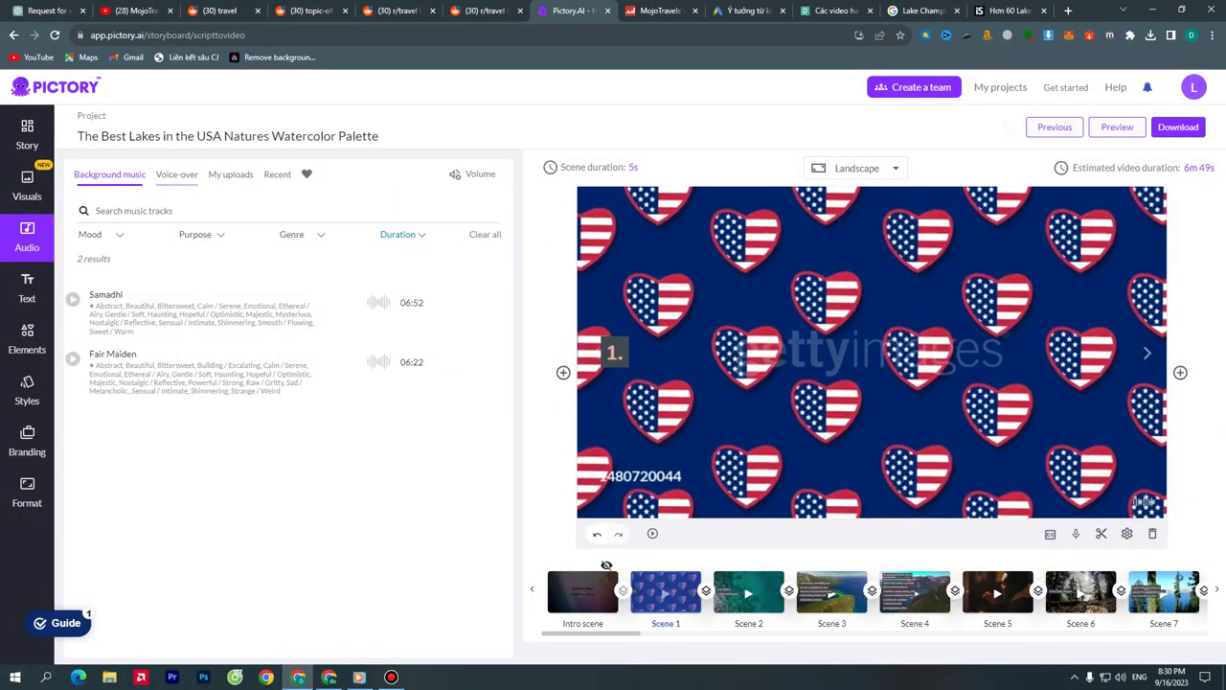
# Filter the background music by the Adventure purpose and a shorter track duration
pyautogui.click(195, 234)
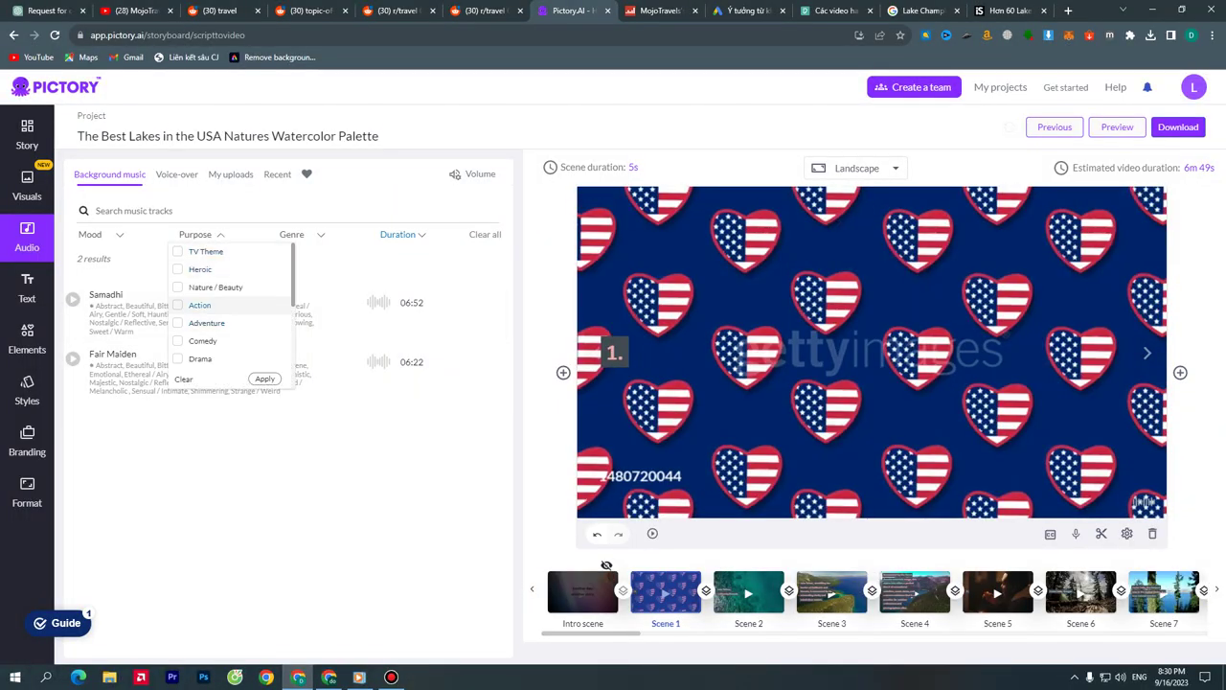
pyautogui.click(179, 323)
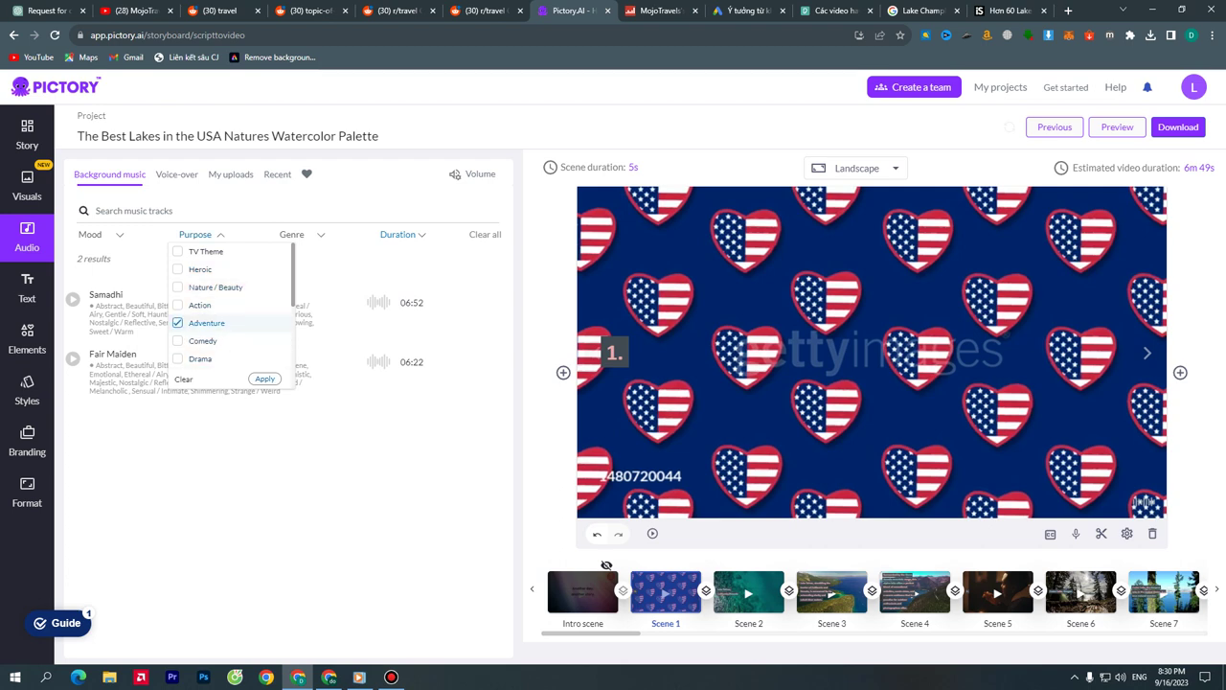
pyautogui.click(264, 379)
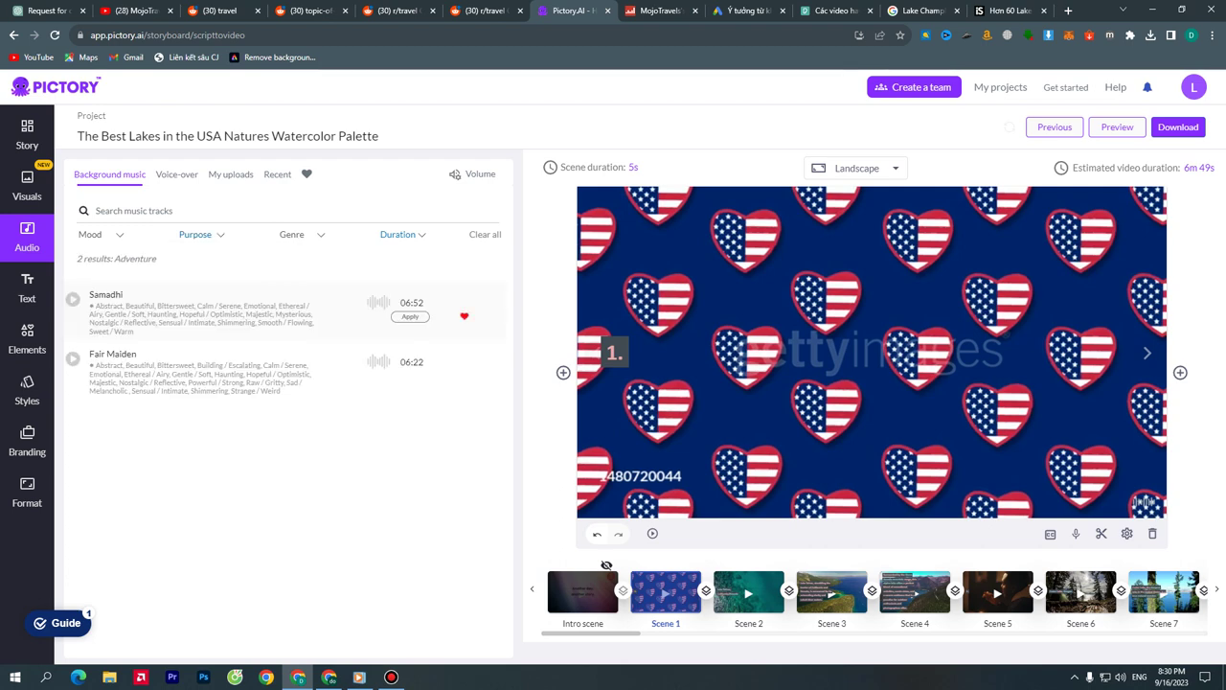
pyautogui.click(397, 234)
pyautogui.moveTo(373, 276); pyautogui.dragTo(360, 276)
pyautogui.click(408, 306)
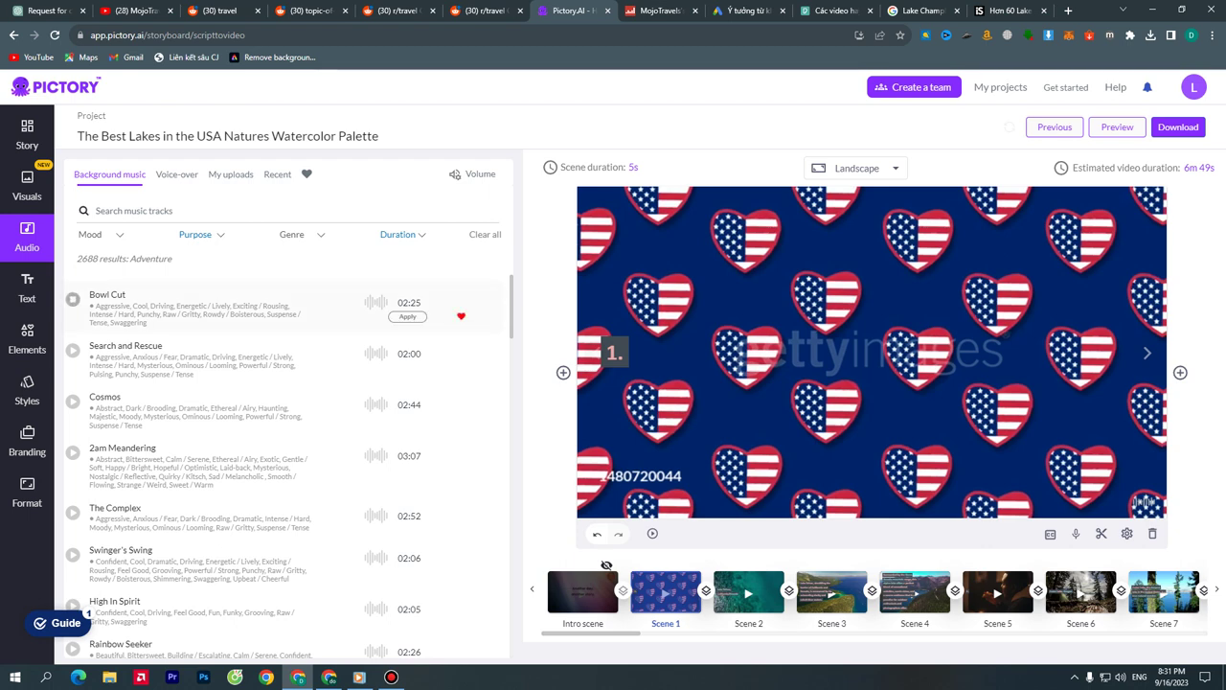
# Preview the Search and Rescue and 2am Meandering tracks and apply 2am Meandering as the background music
pyautogui.click(72, 350)
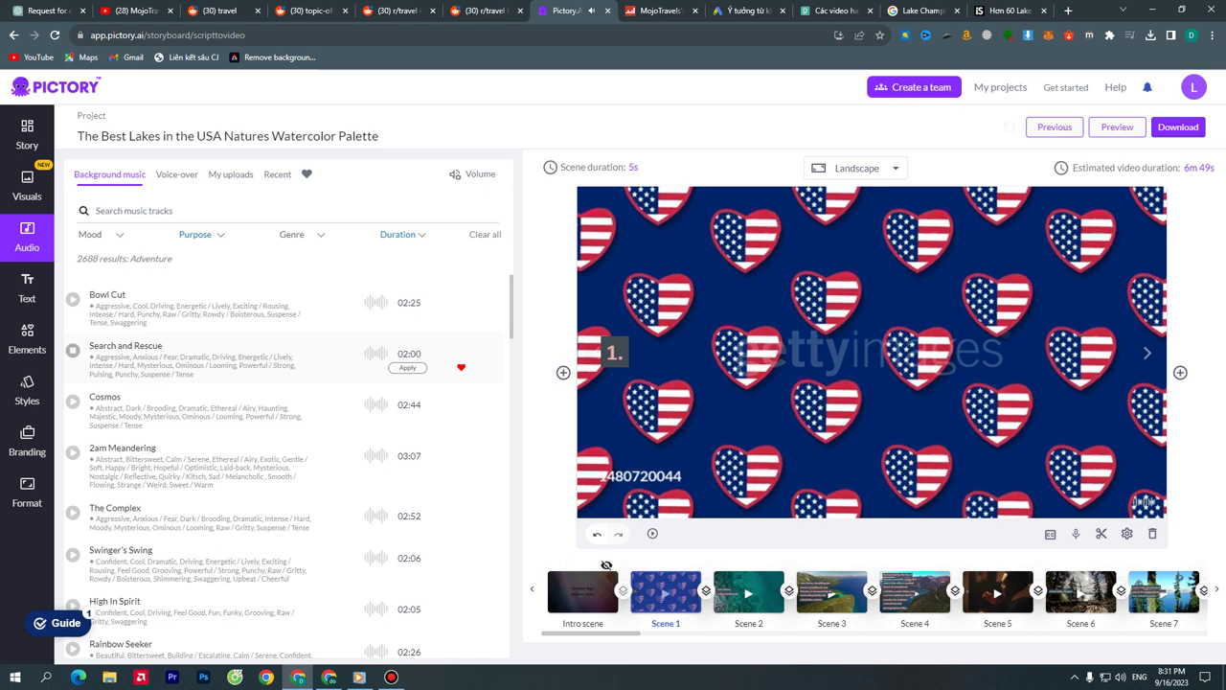
pyautogui.click(72, 452)
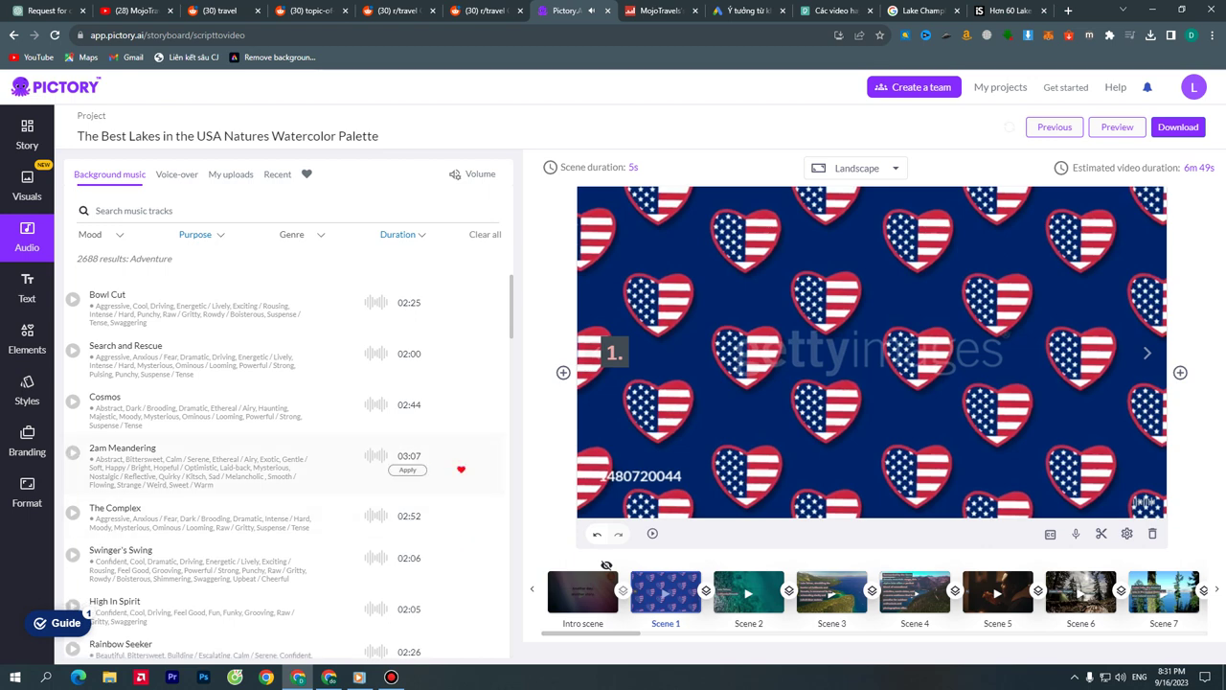
pyautogui.click(407, 469)
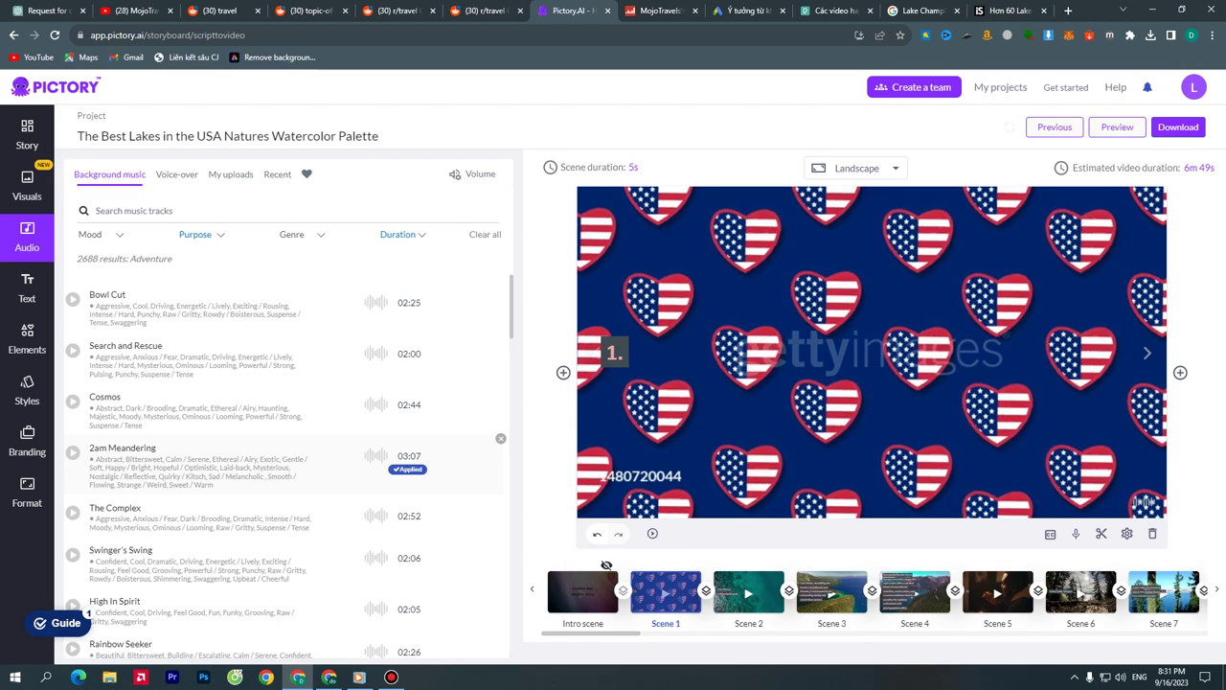
# Audition English (US) voice-overs such as Tom and Steffi from Scene 2, and apply the English (UK) female voice Mary
pyautogui.click(748, 591)
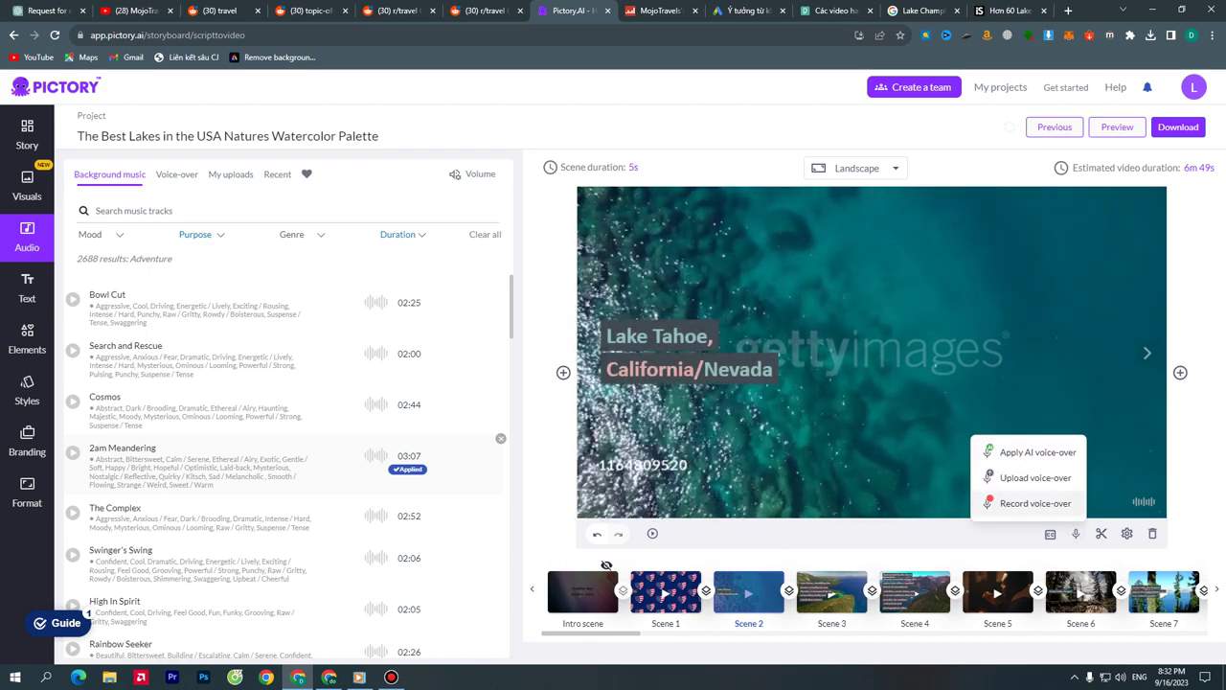
pyautogui.click(176, 173)
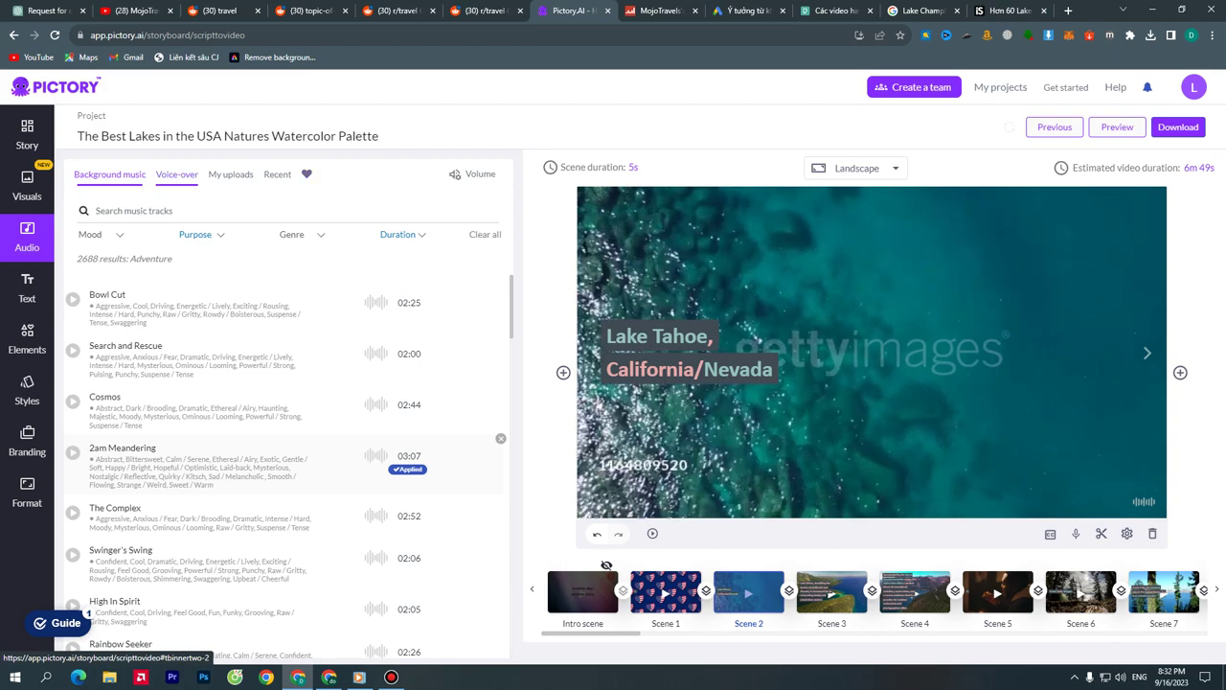
pyautogui.moveTo(460, 305)
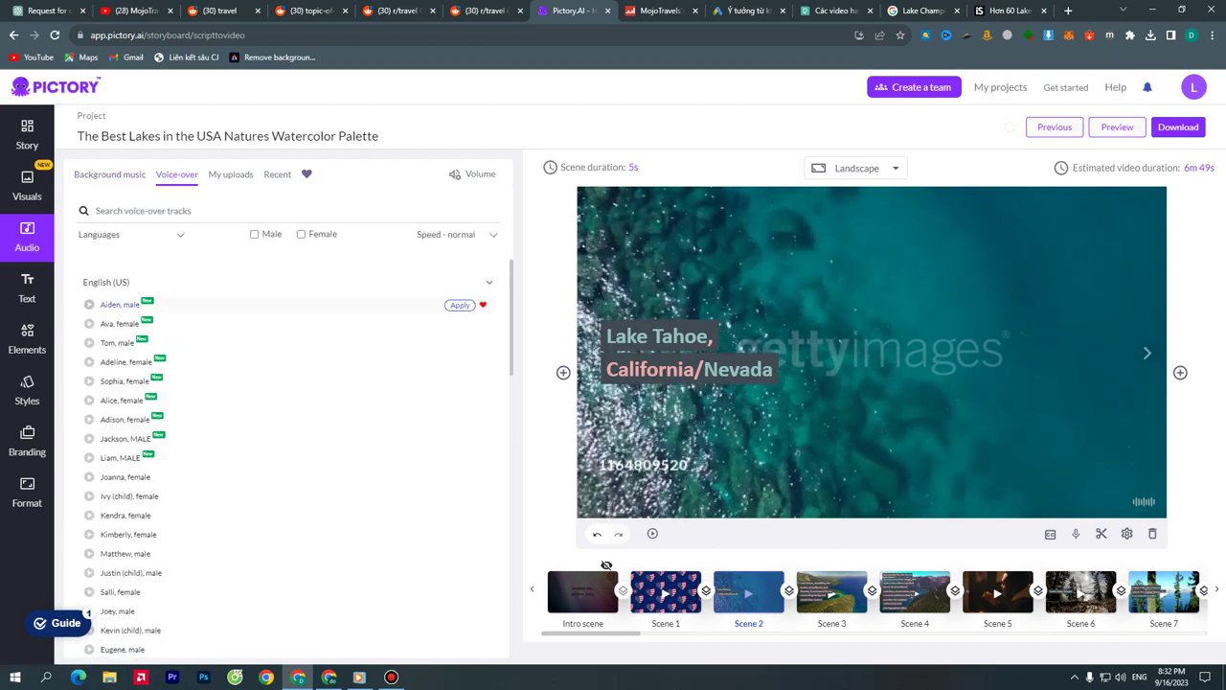
pyautogui.click(89, 343)
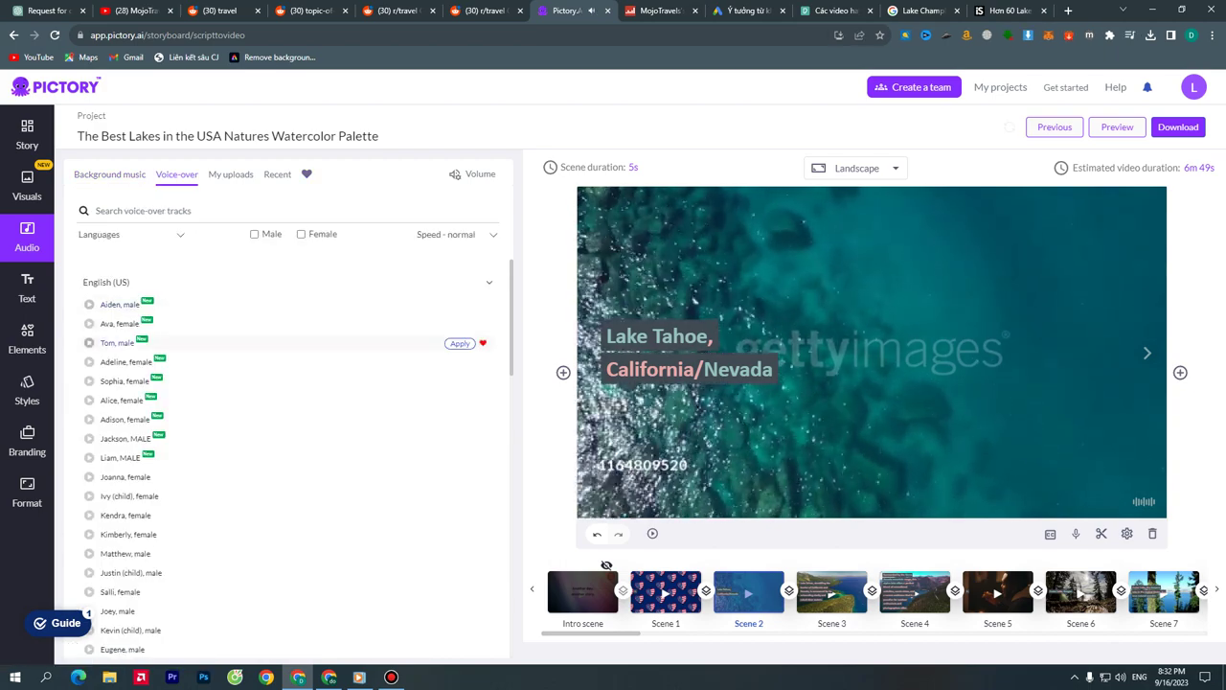
pyautogui.scroll(-2, 460, 450)
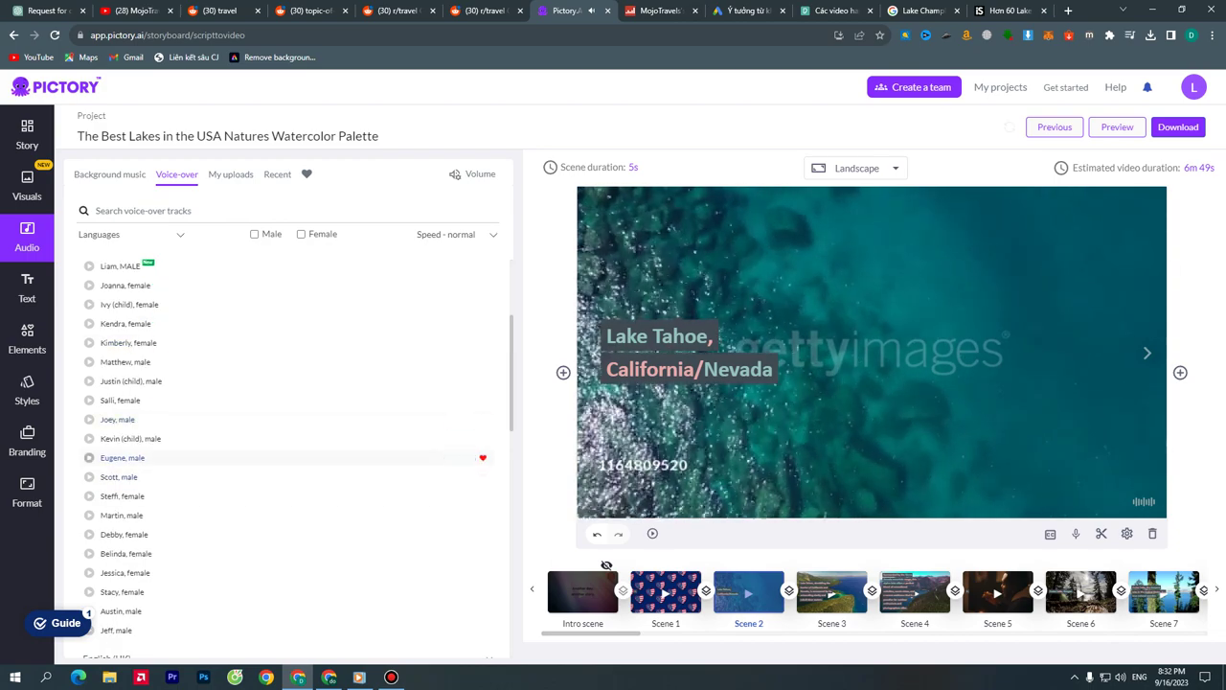
pyautogui.click(89, 496)
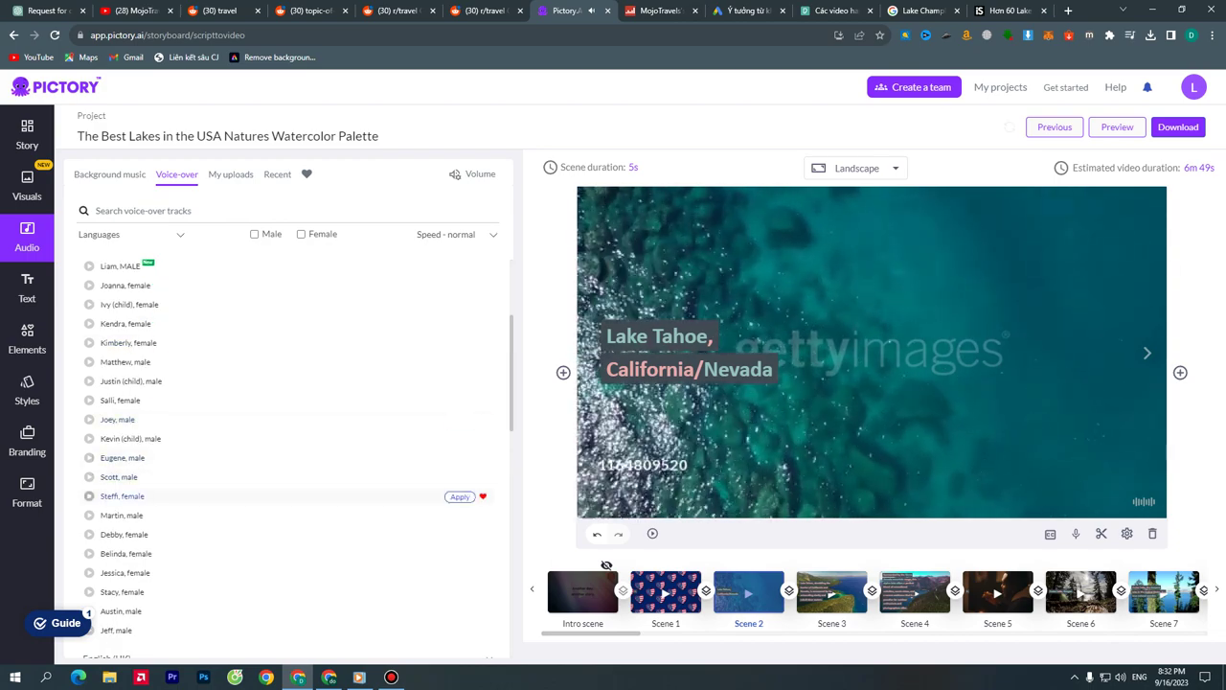
pyautogui.scroll(-3, 460, 488)
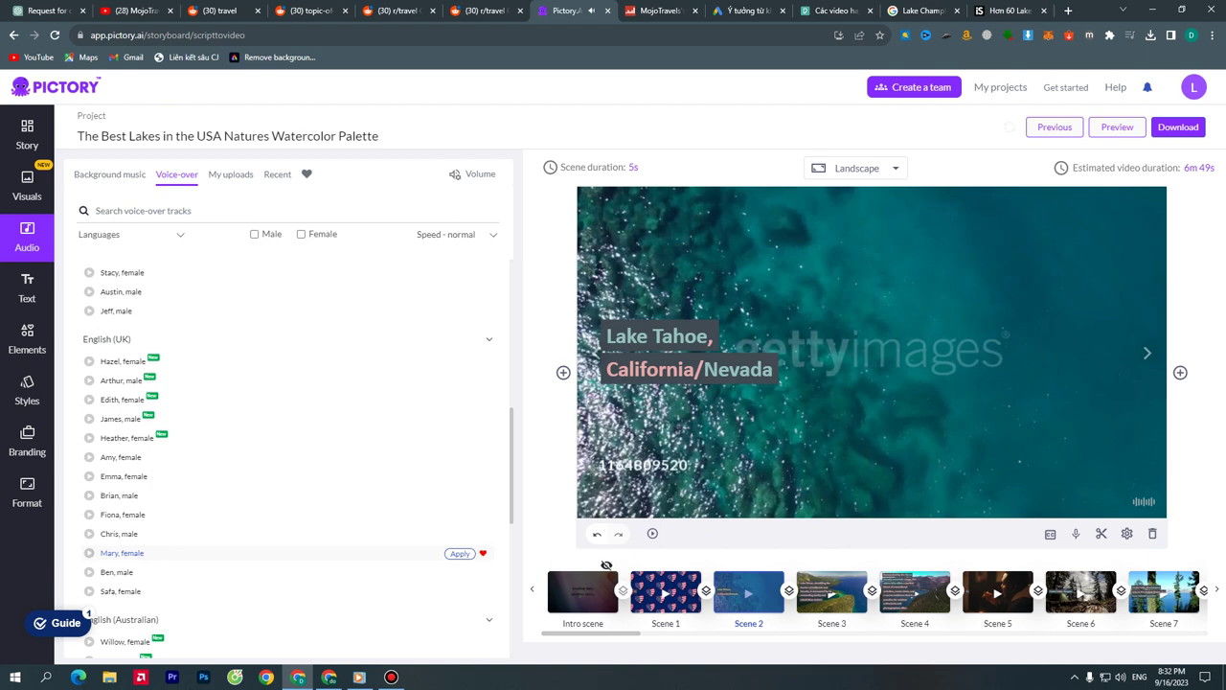
pyautogui.click(460, 552)
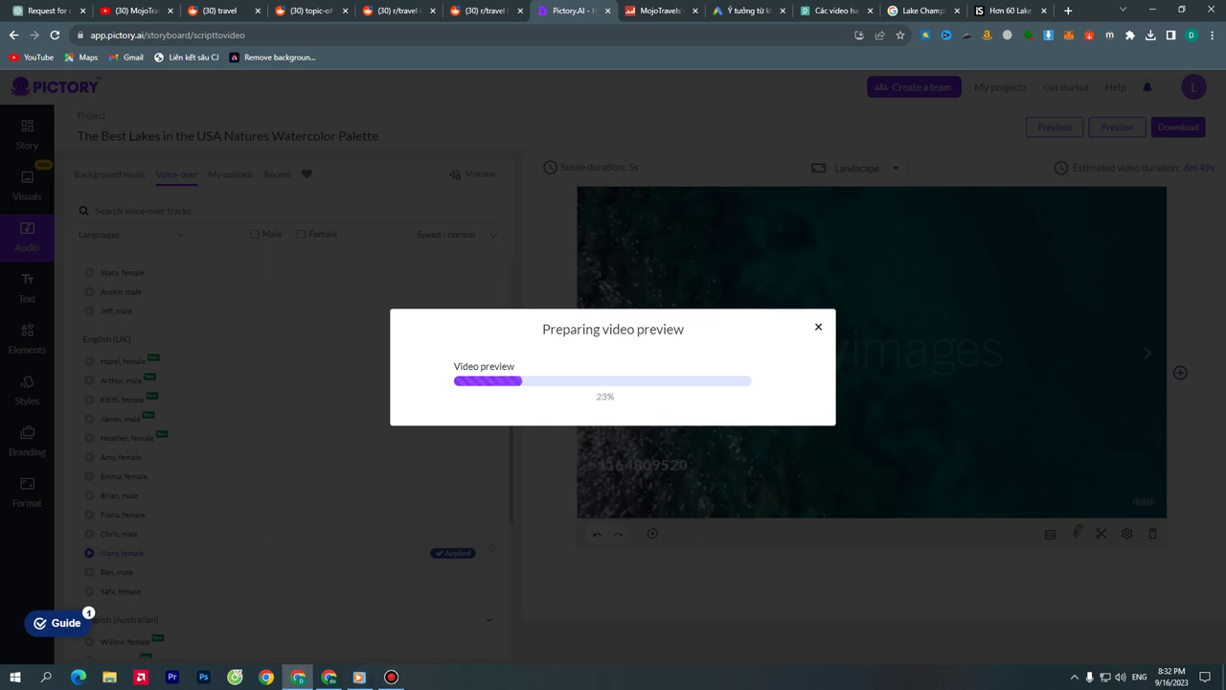
pyautogui.click(390, 676)
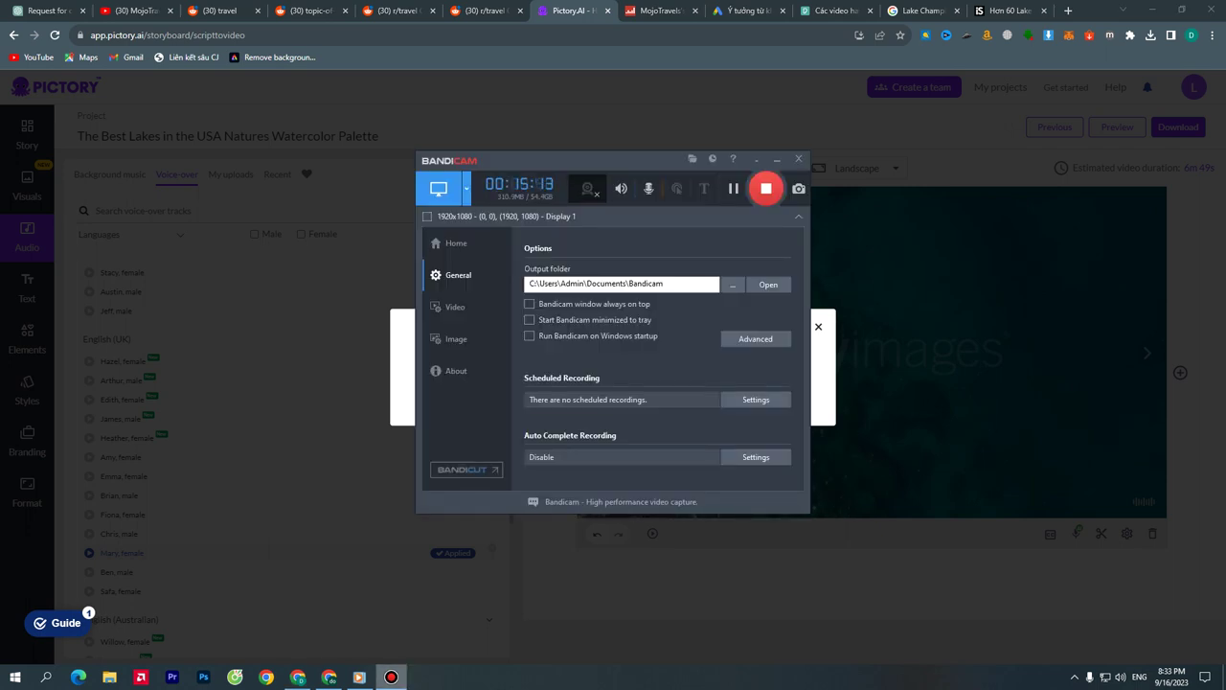
pyautogui.click(391, 676)
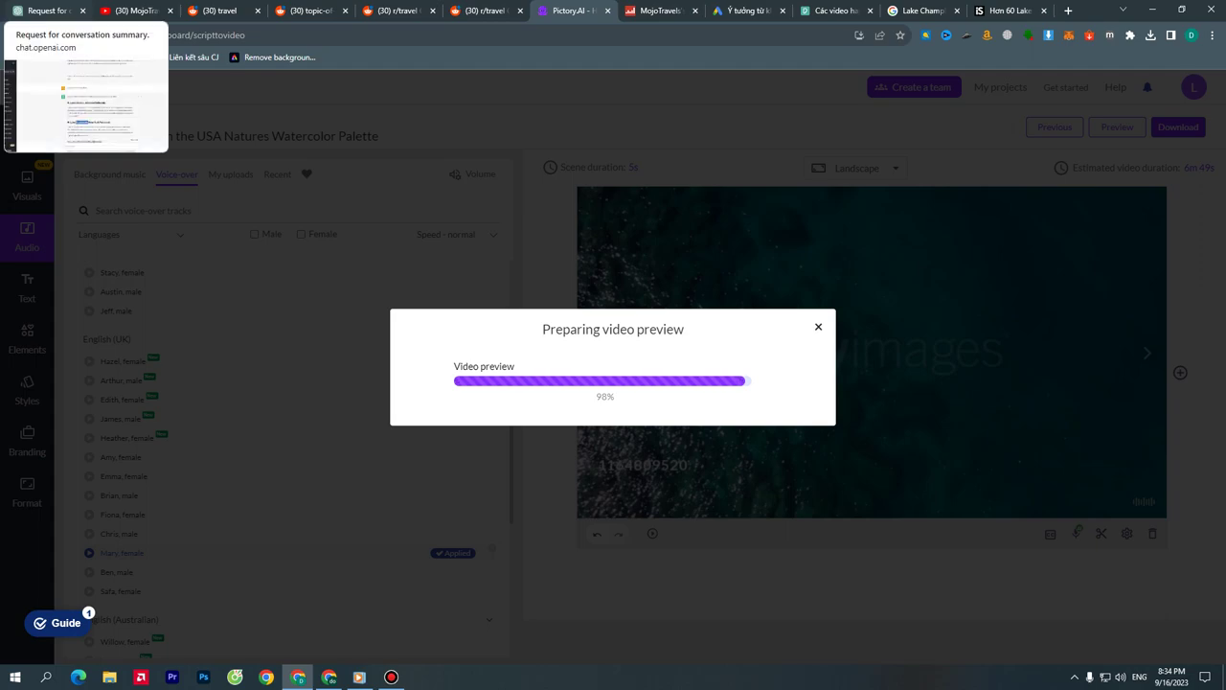
# Switch to the ChatGPT conversation and review the generated lake descriptions through number 10, Lake of the Ozarks
pyautogui.click(46, 10)
pyautogui.click(613, 383)
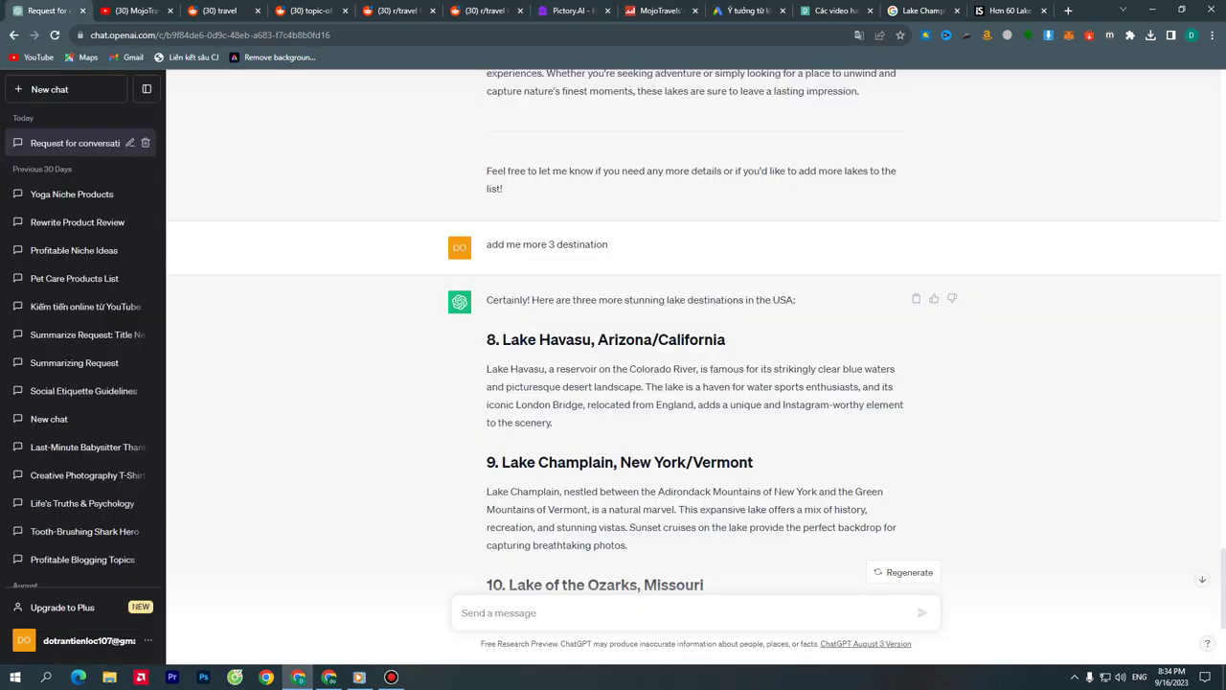
pyautogui.scroll(-3, 613, 383)
pyautogui.scroll(11, 694, 364)
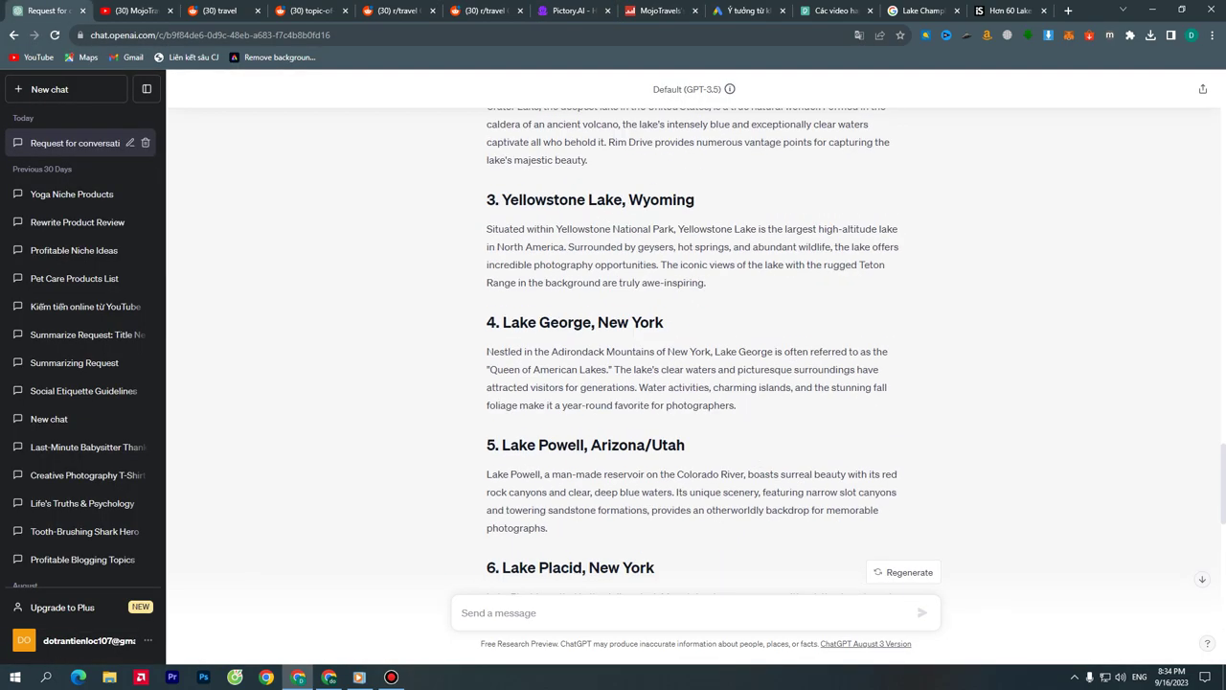
pyautogui.scroll(-5, 695, 364)
pyautogui.scroll(-10, 695, 364)
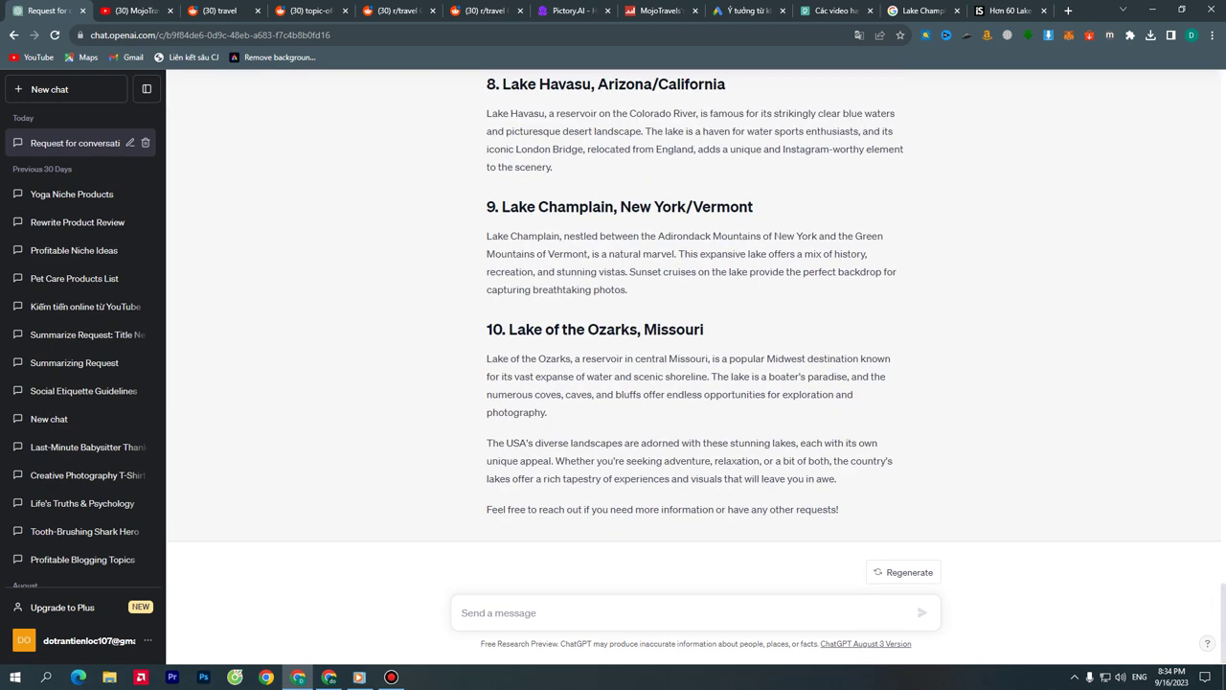
# Read the r/travel City Destination of the Week thread on Portland and its comments, checking the Pictory preview's progress in between
pyautogui.click(397, 10)
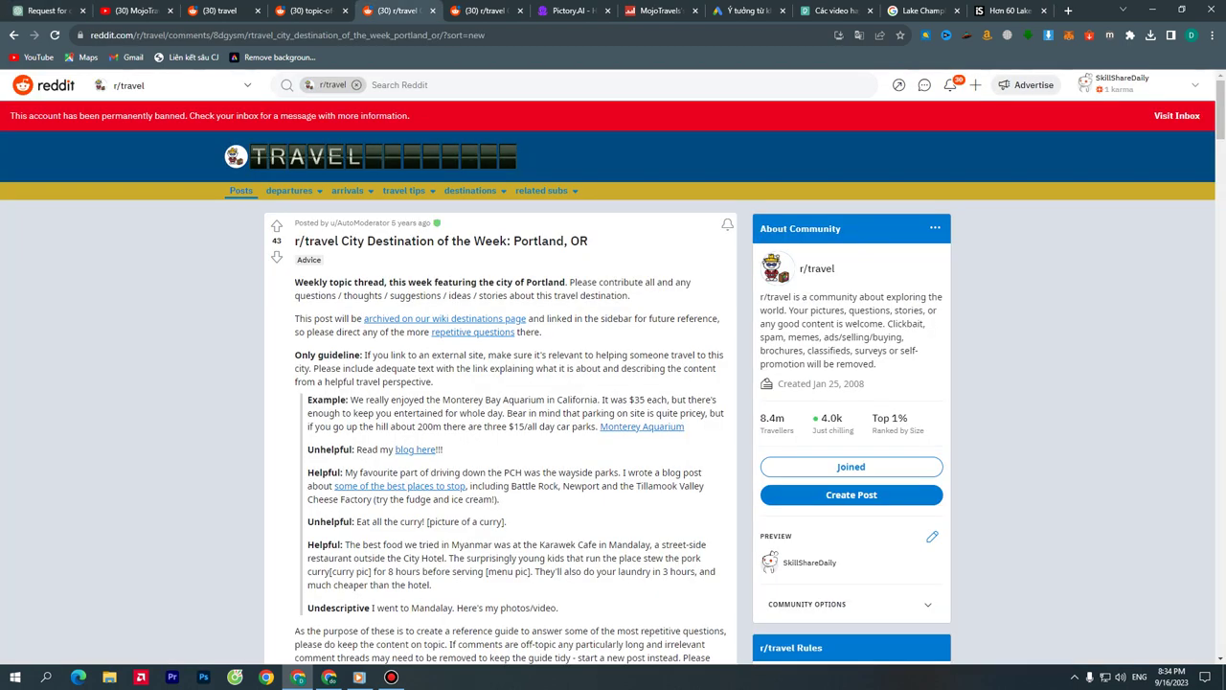
pyautogui.hotkey('ctrl', '7')
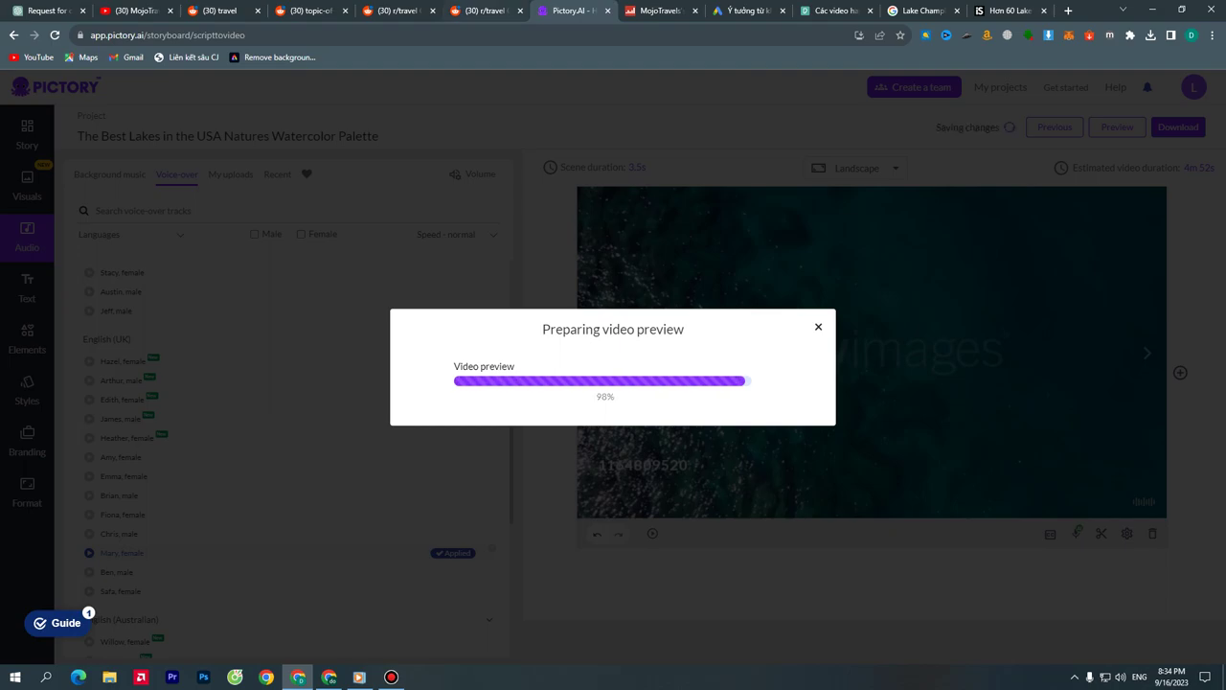
pyautogui.hotkey('ctrl', '5')
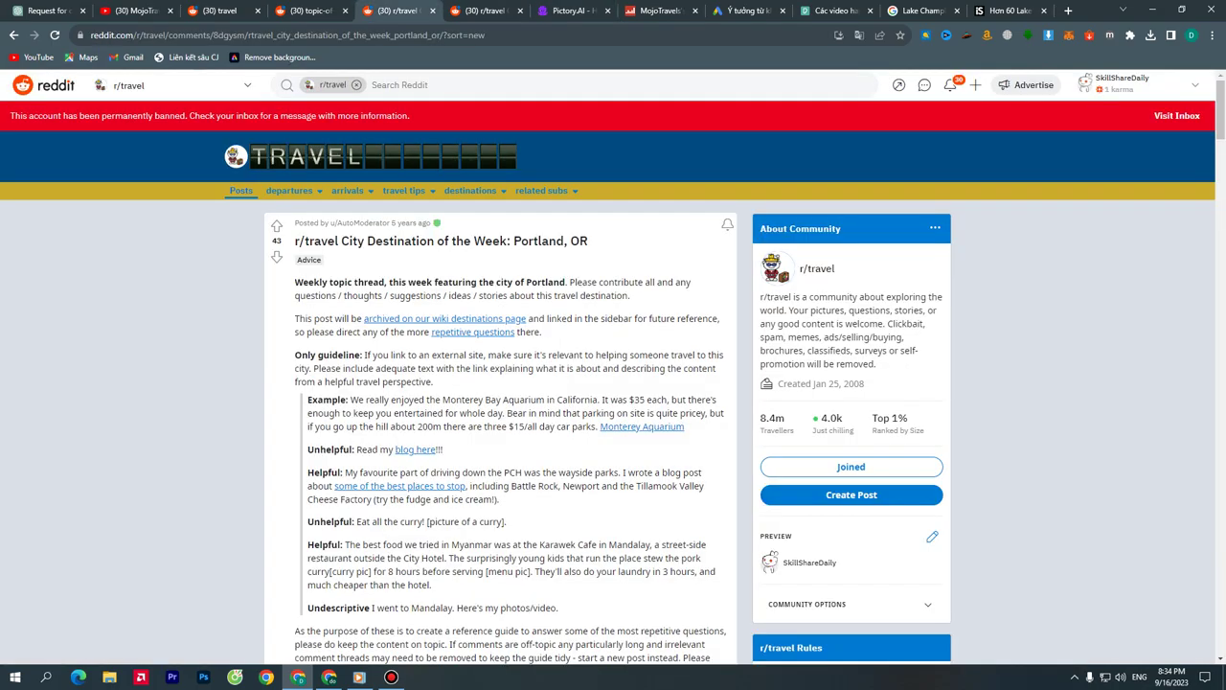
pyautogui.scroll(-20, 564, 261)
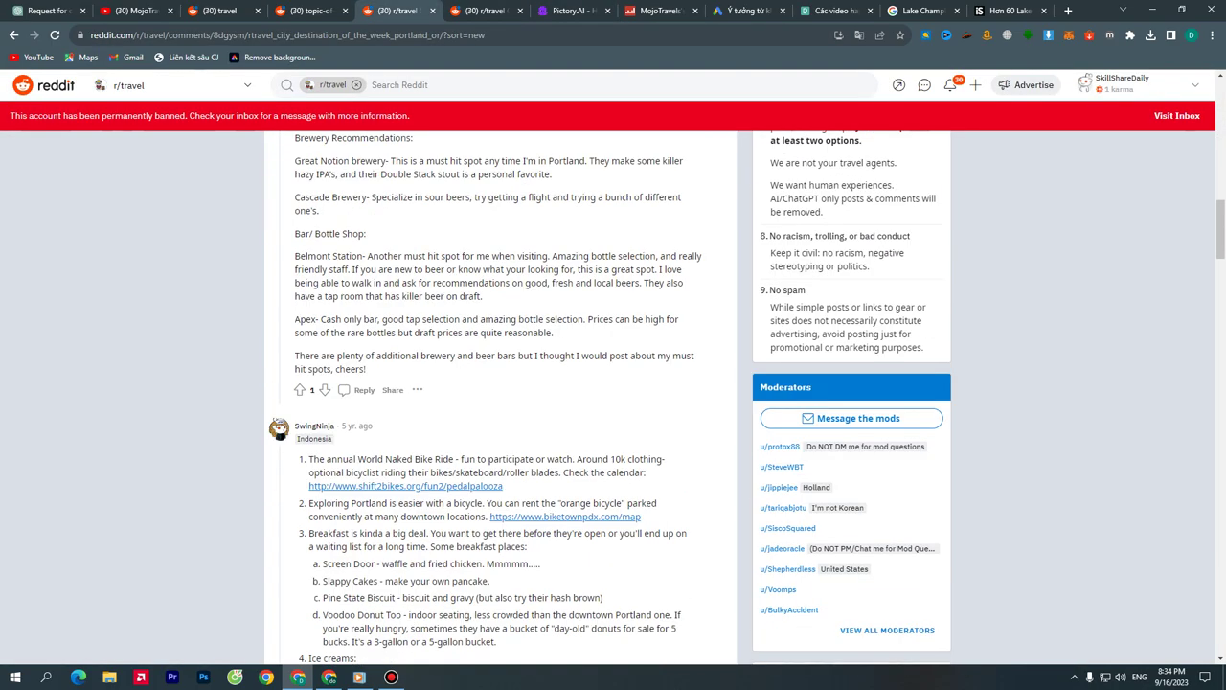
pyautogui.scroll(10, 500, 383)
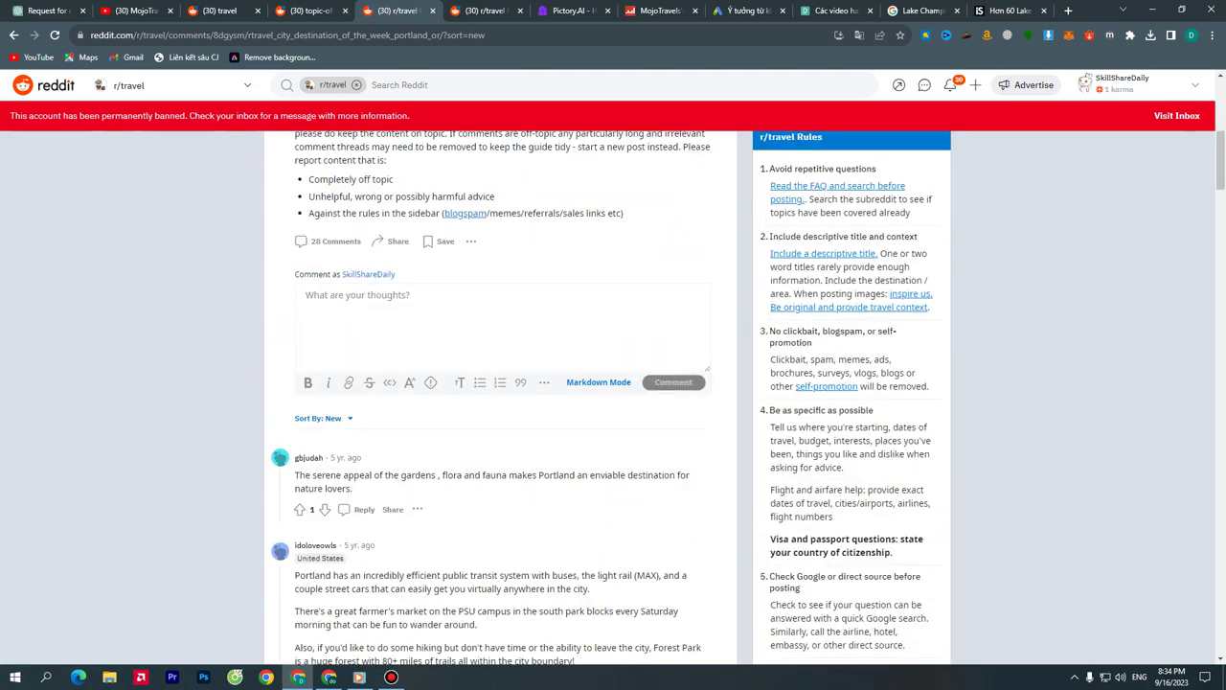
pyautogui.scroll(-15, 500, 383)
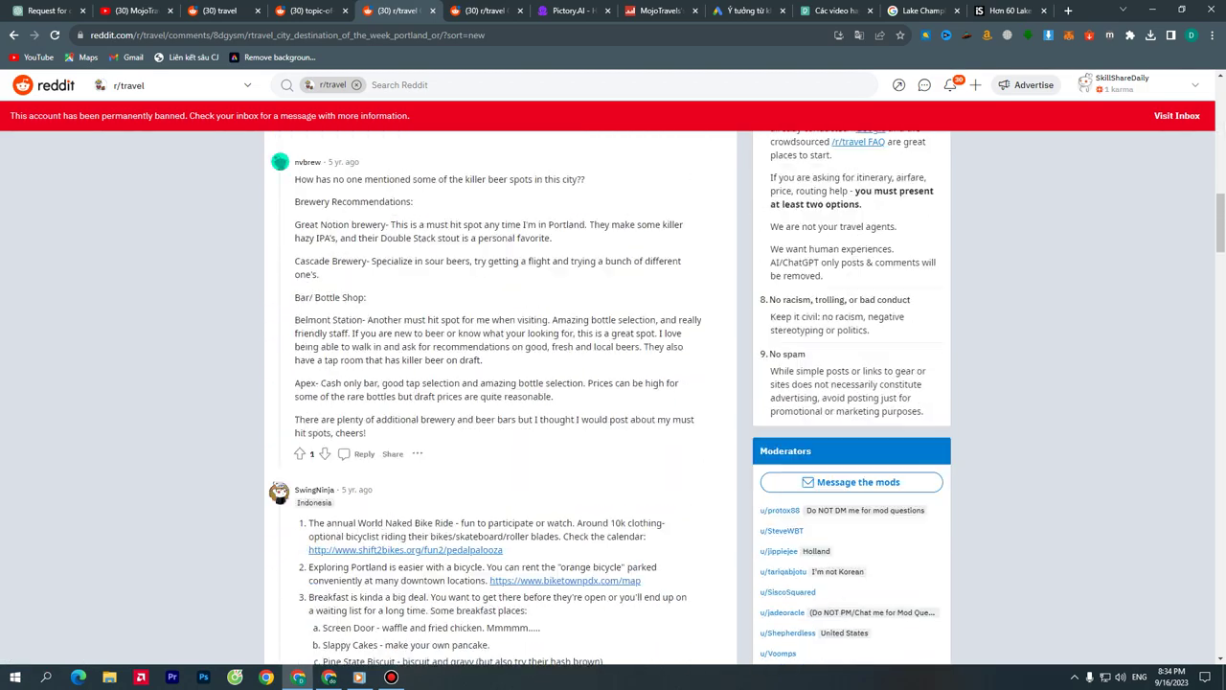
pyautogui.scroll(-7, 500, 383)
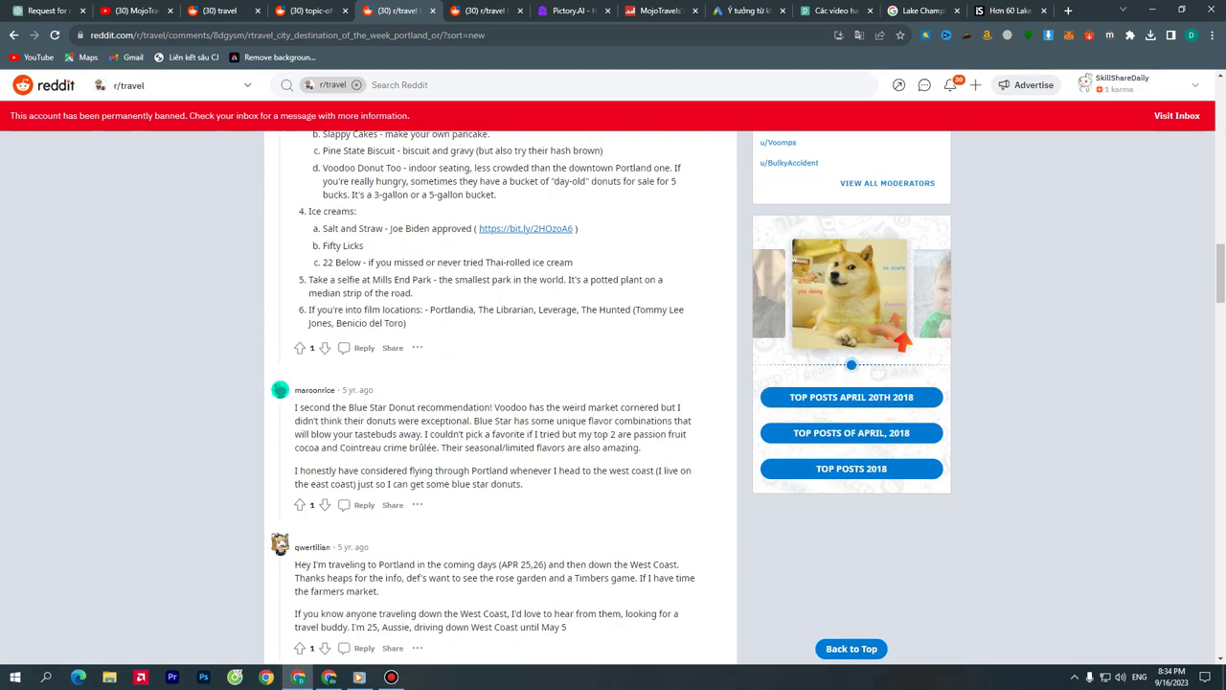
pyautogui.scroll(-1, 500, 383)
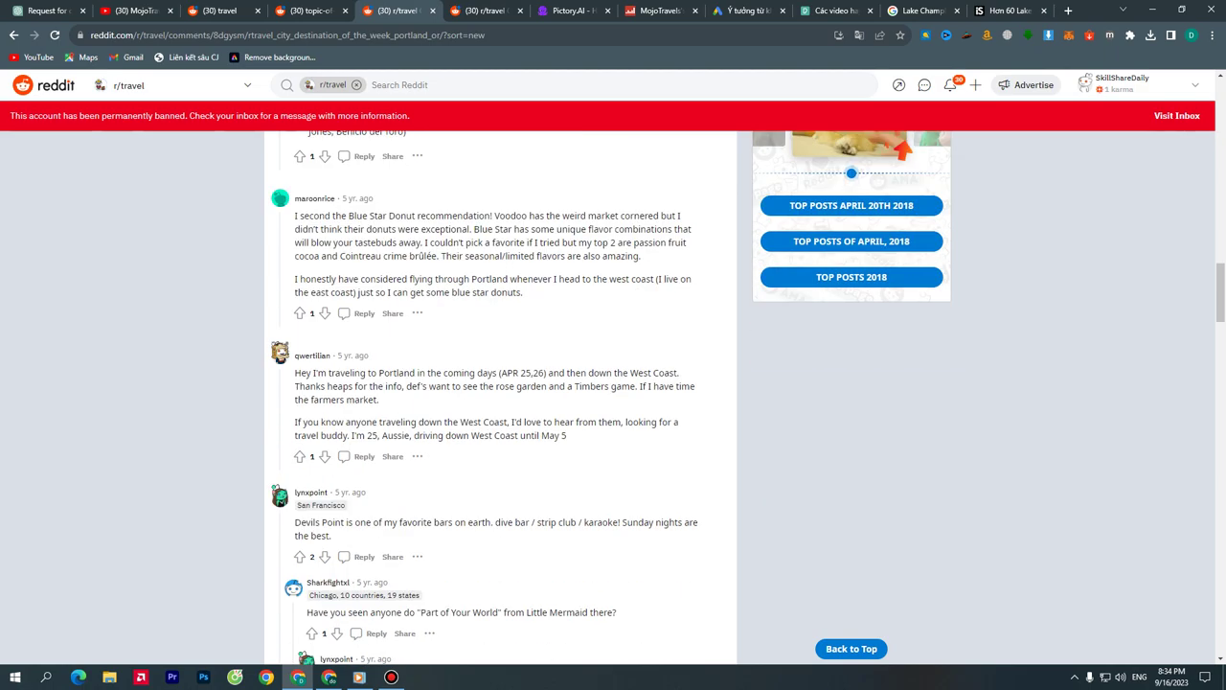
pyautogui.scroll(20, 500, 383)
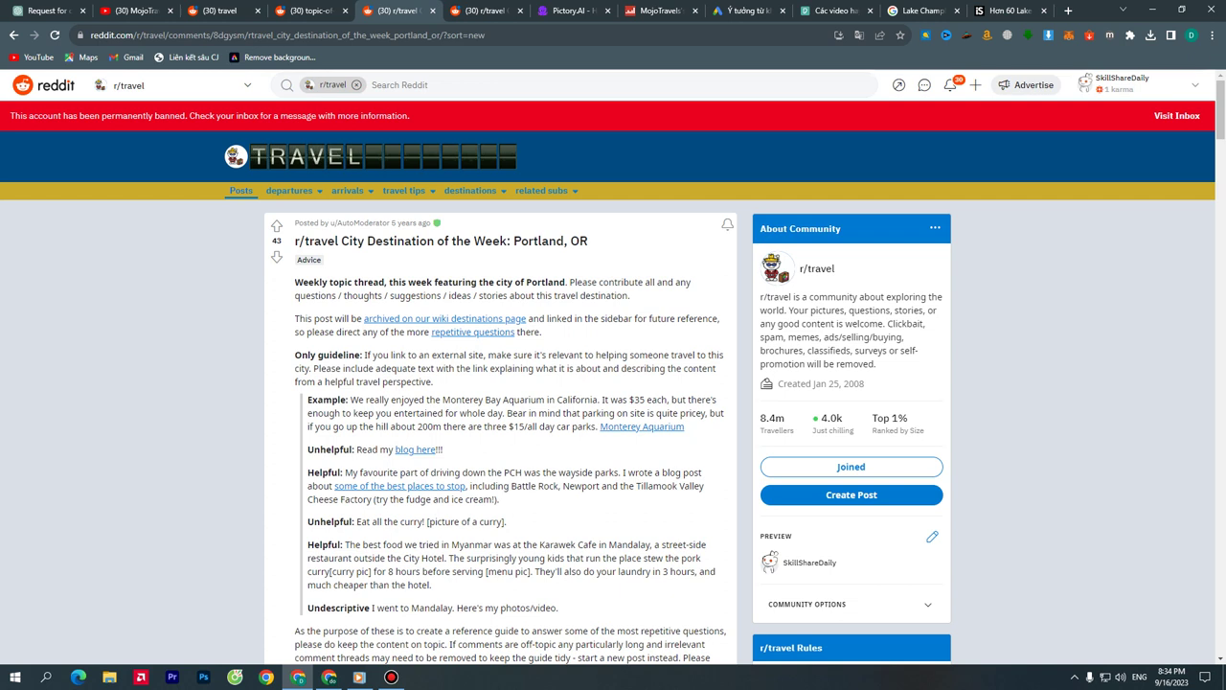
# Open the r/travel popular destinations wiki and go to its Thailand section
pyautogui.moveTo(474, 191)
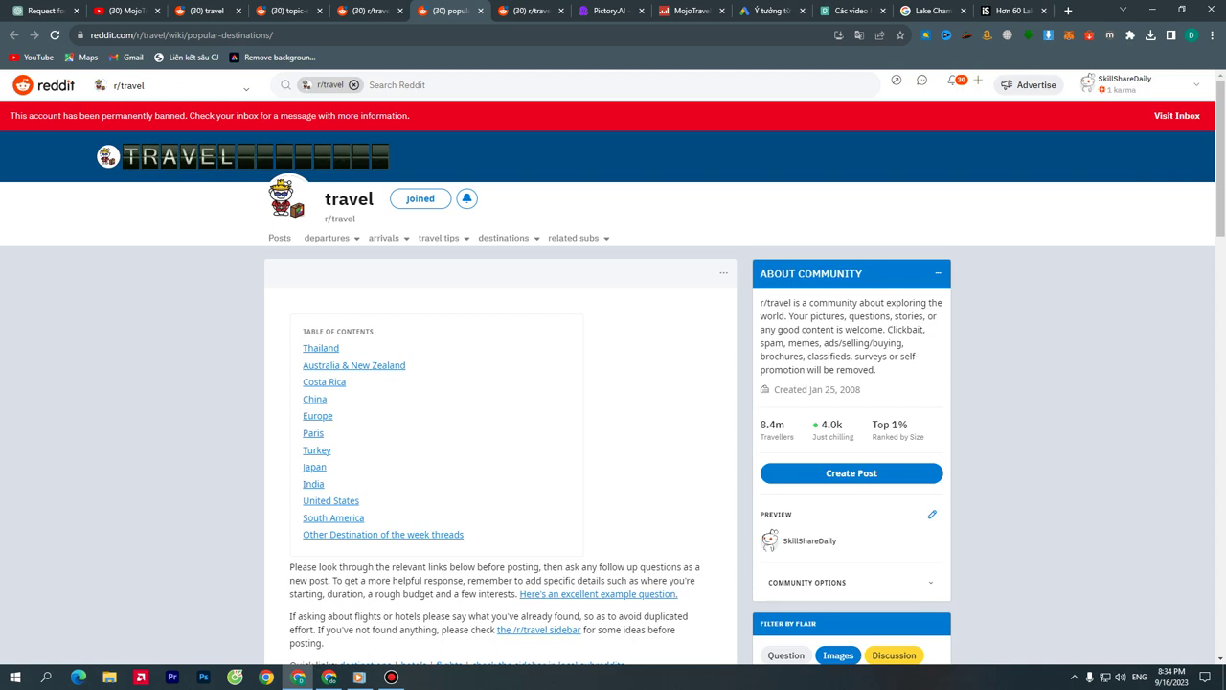
pyautogui.scroll(-2, 613, 383)
pyautogui.scroll(1, 613, 383)
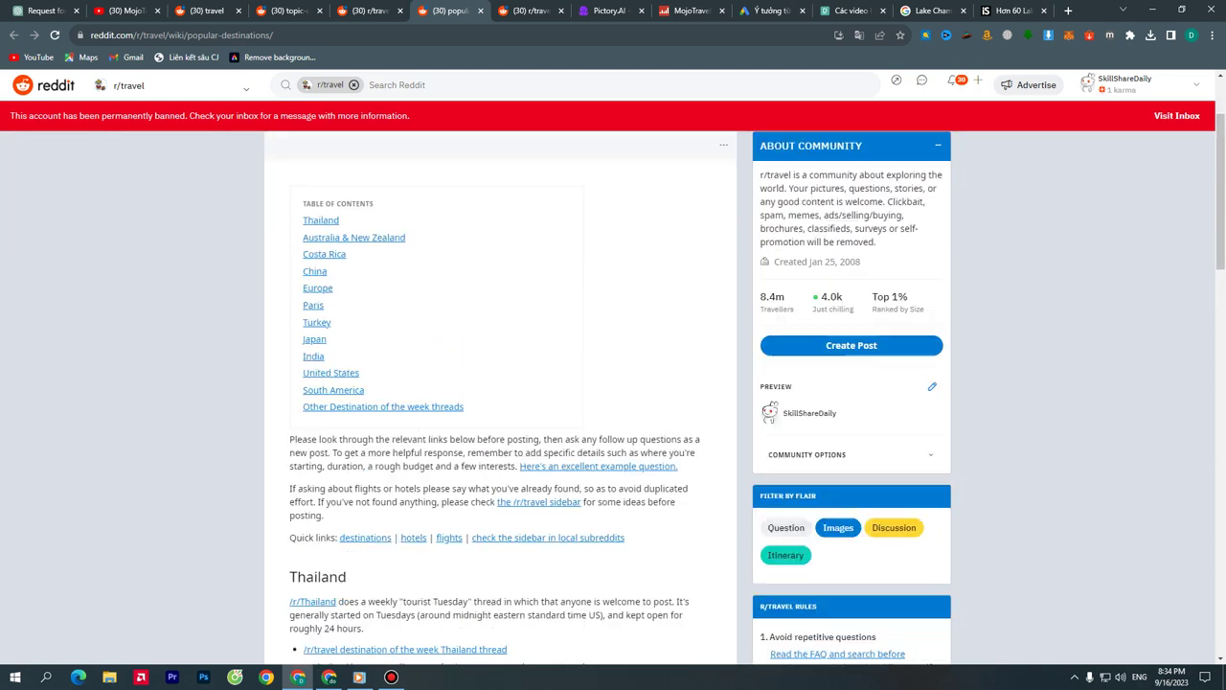
pyautogui.click(320, 219)
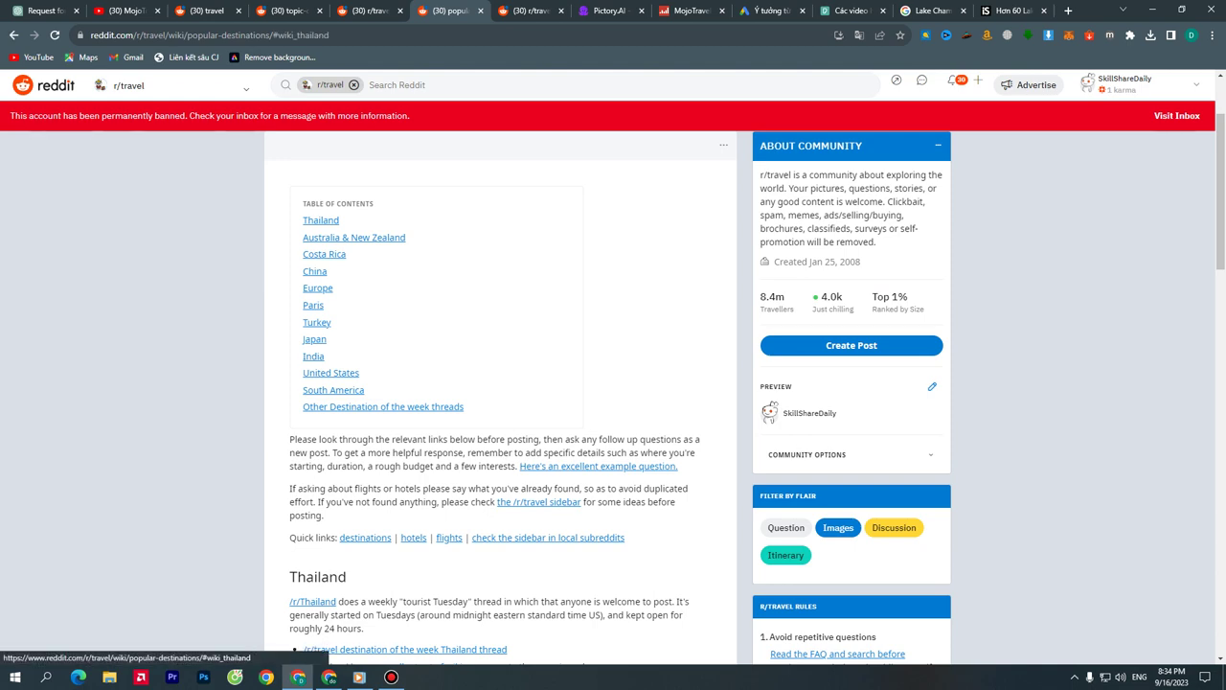
pyautogui.scroll(2, 407, 218)
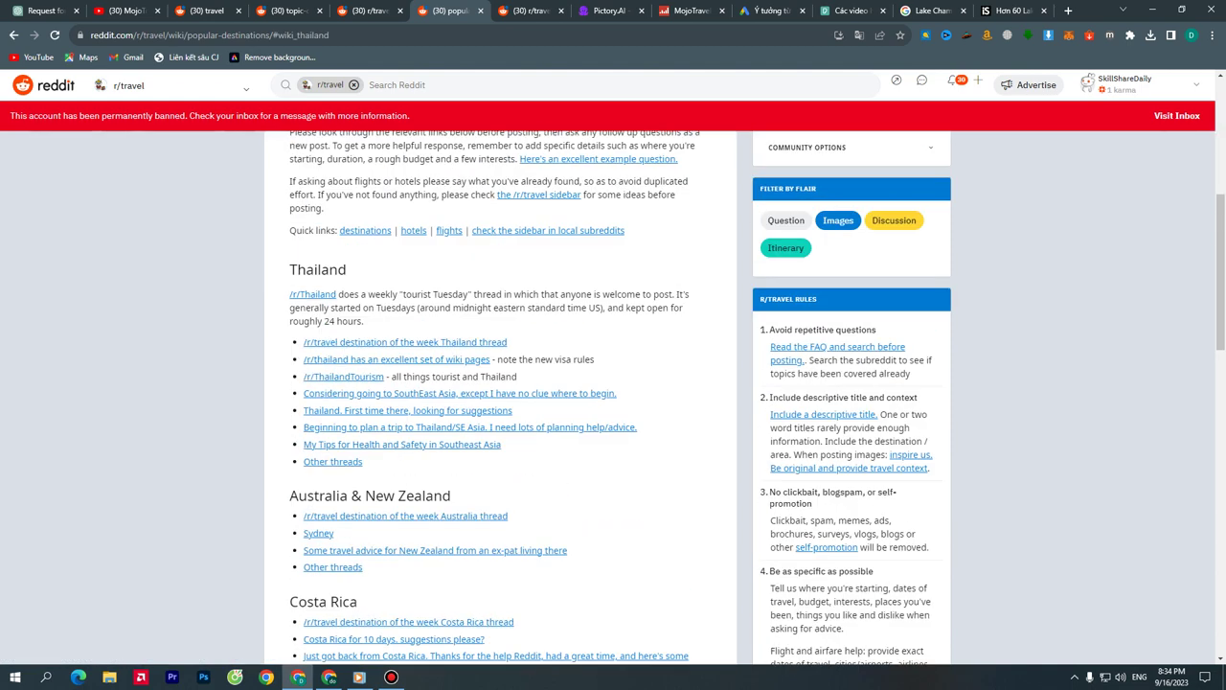
# Open the r/Thailand community from the wiki and look through its posts and useful links
pyautogui.click(312, 294)
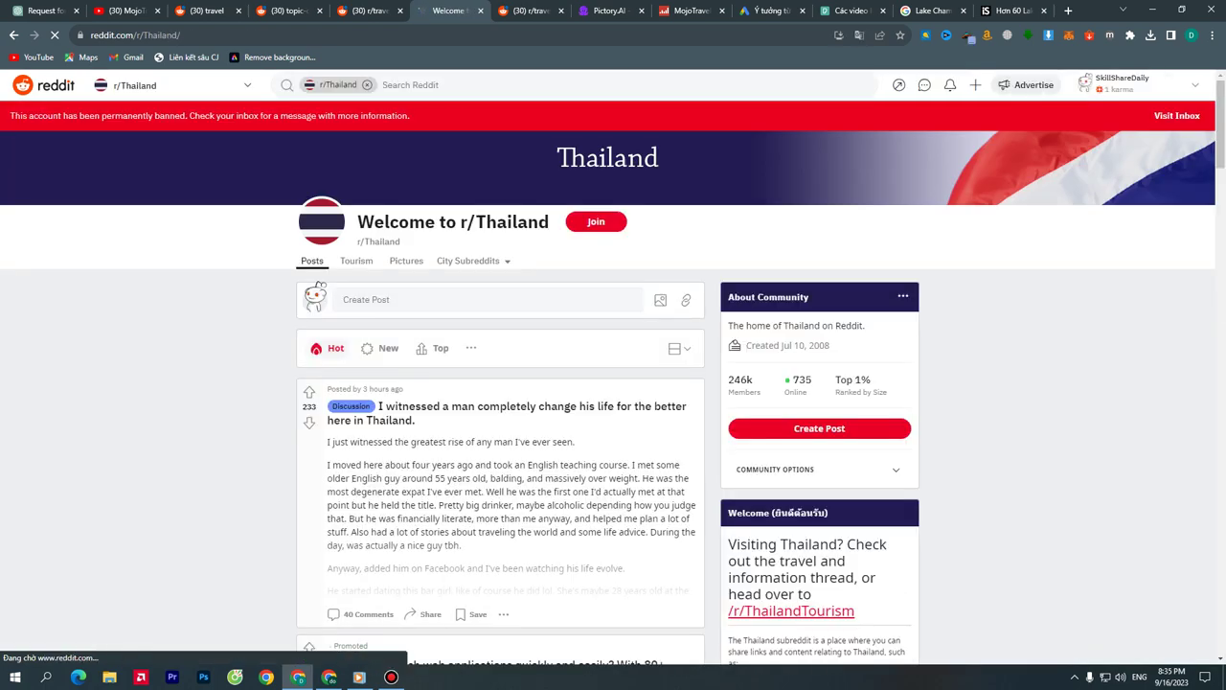
pyautogui.scroll(-8, 500, 402)
pyautogui.scroll(-5, 500, 402)
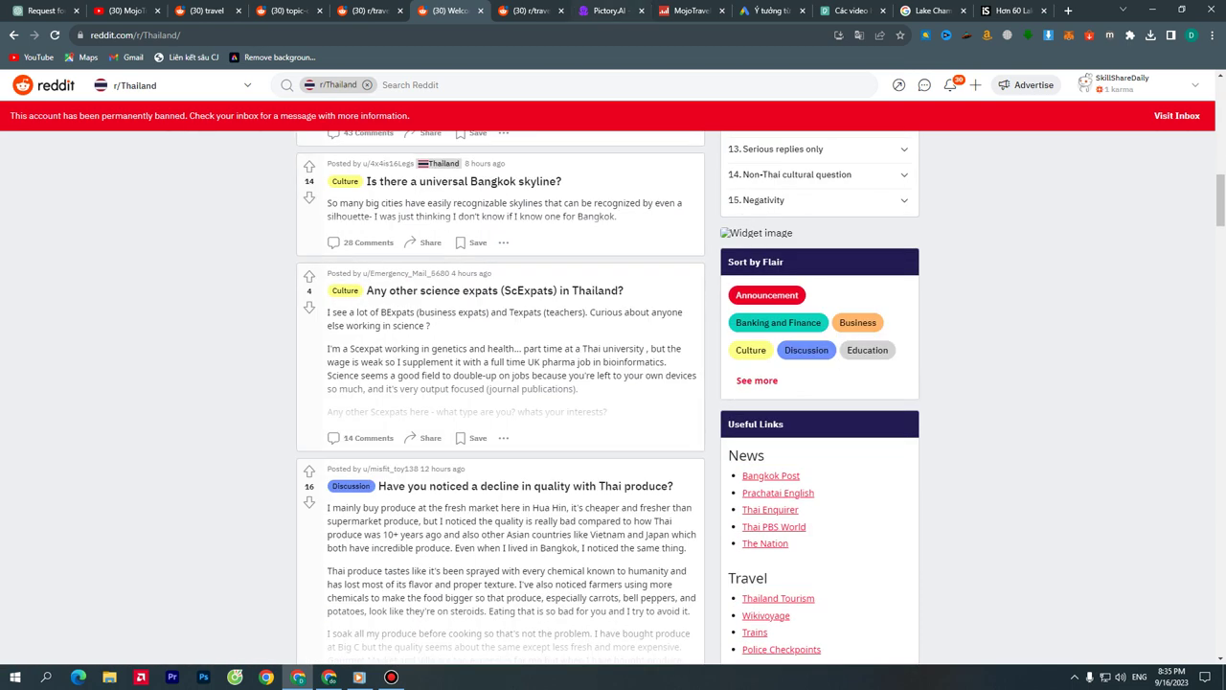
pyautogui.scroll(-4, 499, 402)
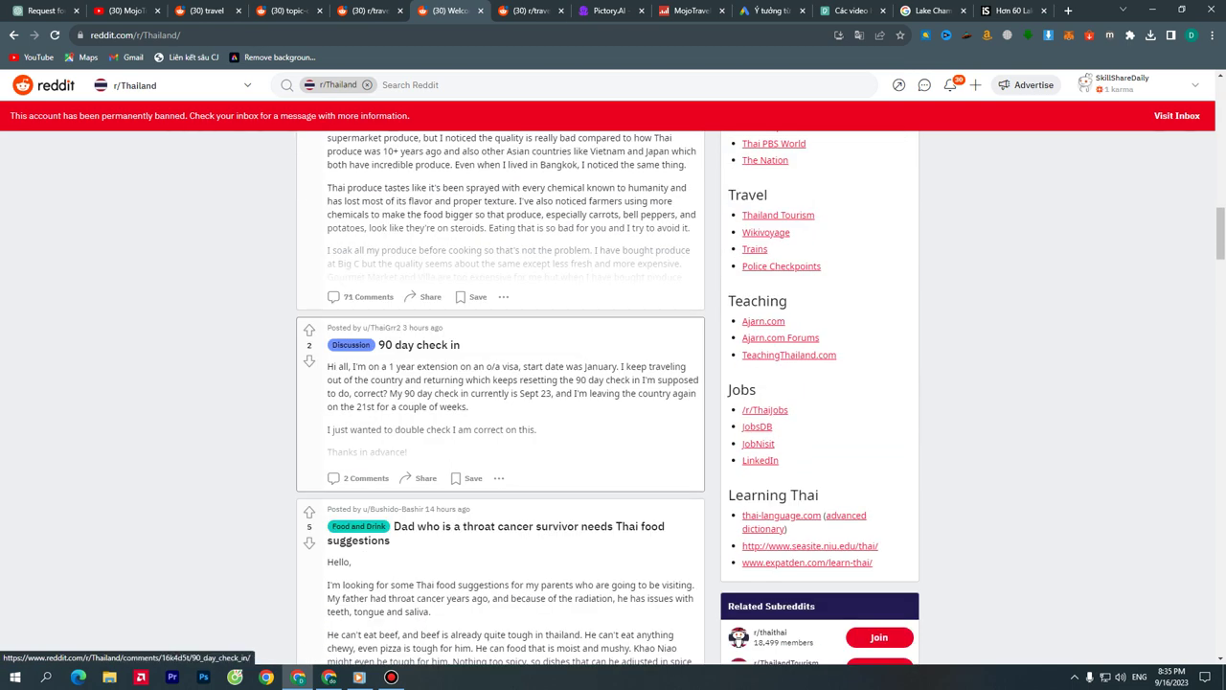
pyautogui.scroll(-5, 500, 403)
pyautogui.scroll(20, 500, 402)
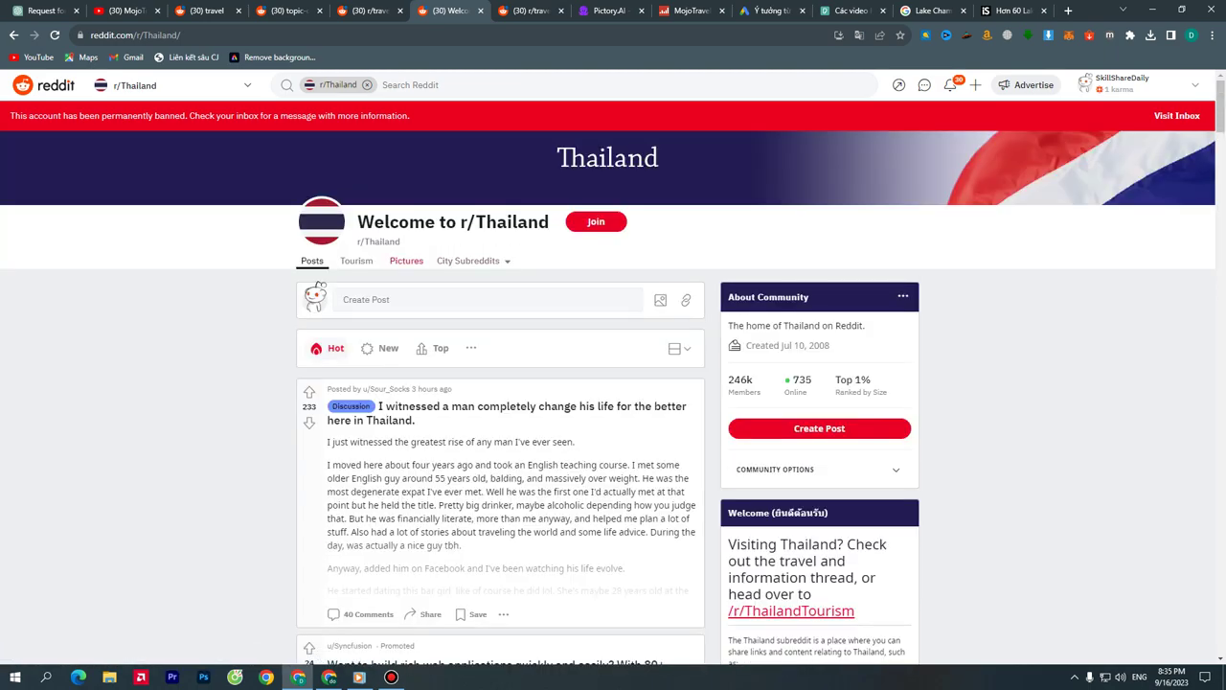
# Open the r/Thailand Tourism link and return to the Pictory project to check the video preview's progress
pyautogui.click(355, 260)
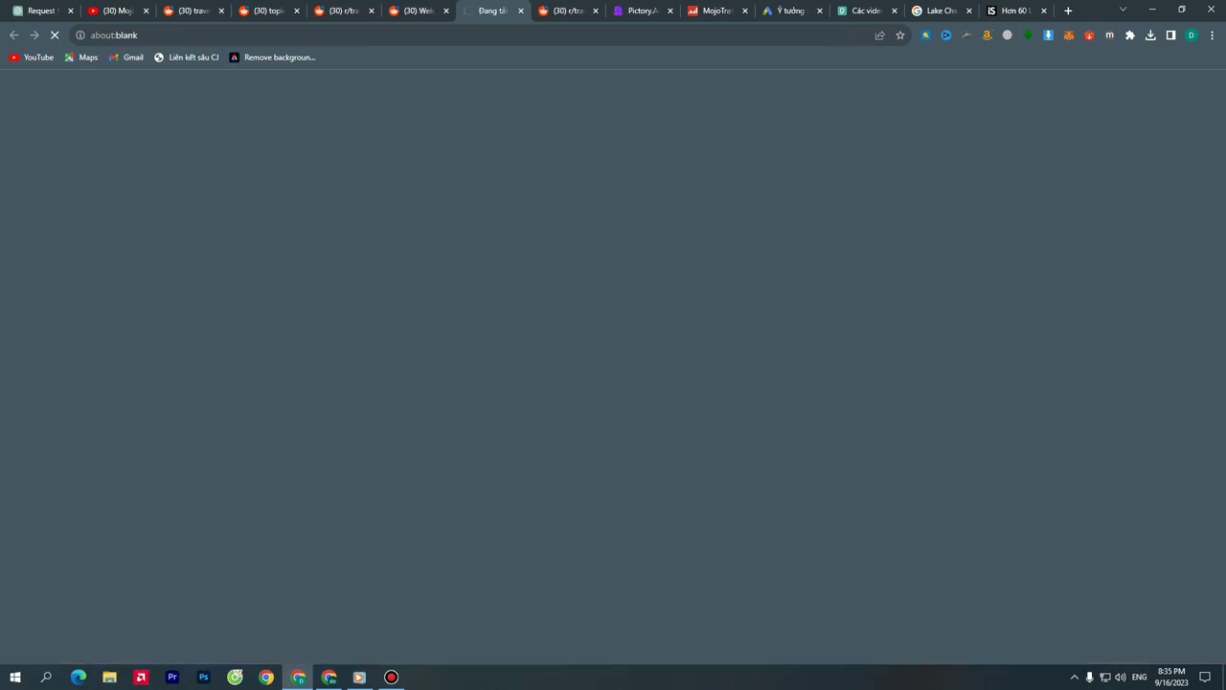
pyautogui.click(639, 10)
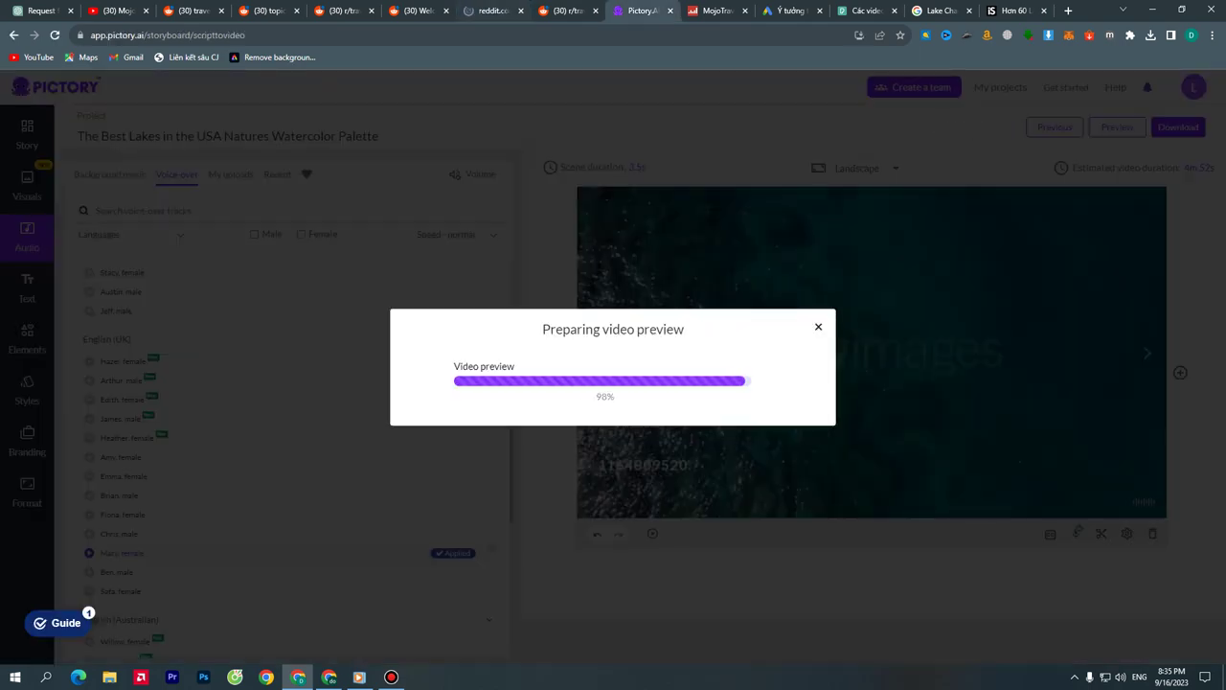
# Open the r/ThailandTourism community and look through its top posts, including the question about the correct way of using a bathroom fixture
pyautogui.click(490, 10)
pyautogui.scroll(-3, 613, 383)
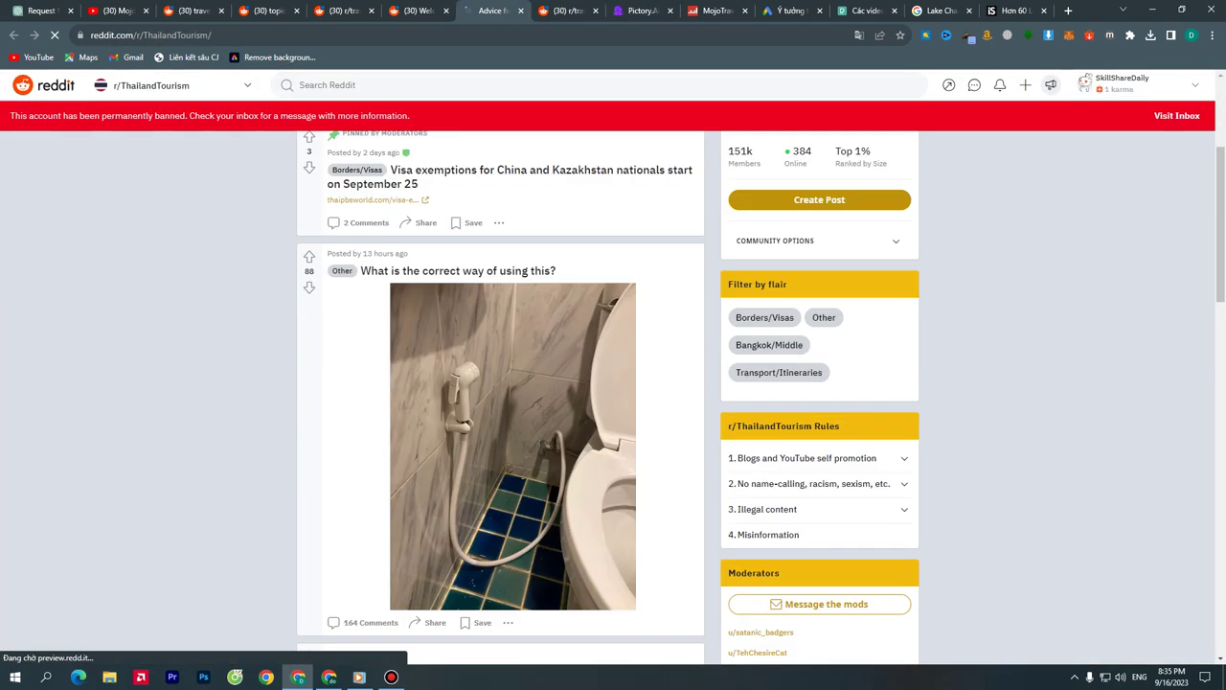
pyautogui.scroll(-3, 513, 431)
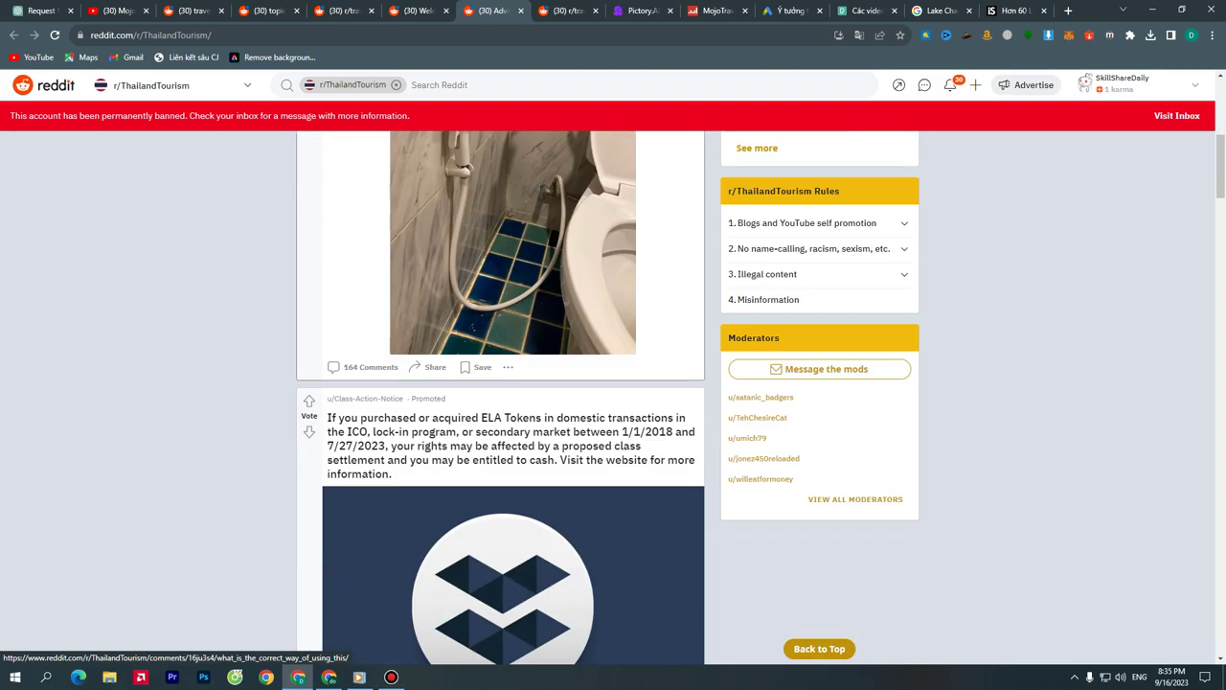
pyautogui.scroll(-2, 512, 383)
pyautogui.scroll(6, 513, 383)
pyautogui.scroll(-4, 513, 383)
pyautogui.scroll(2, 422, 368)
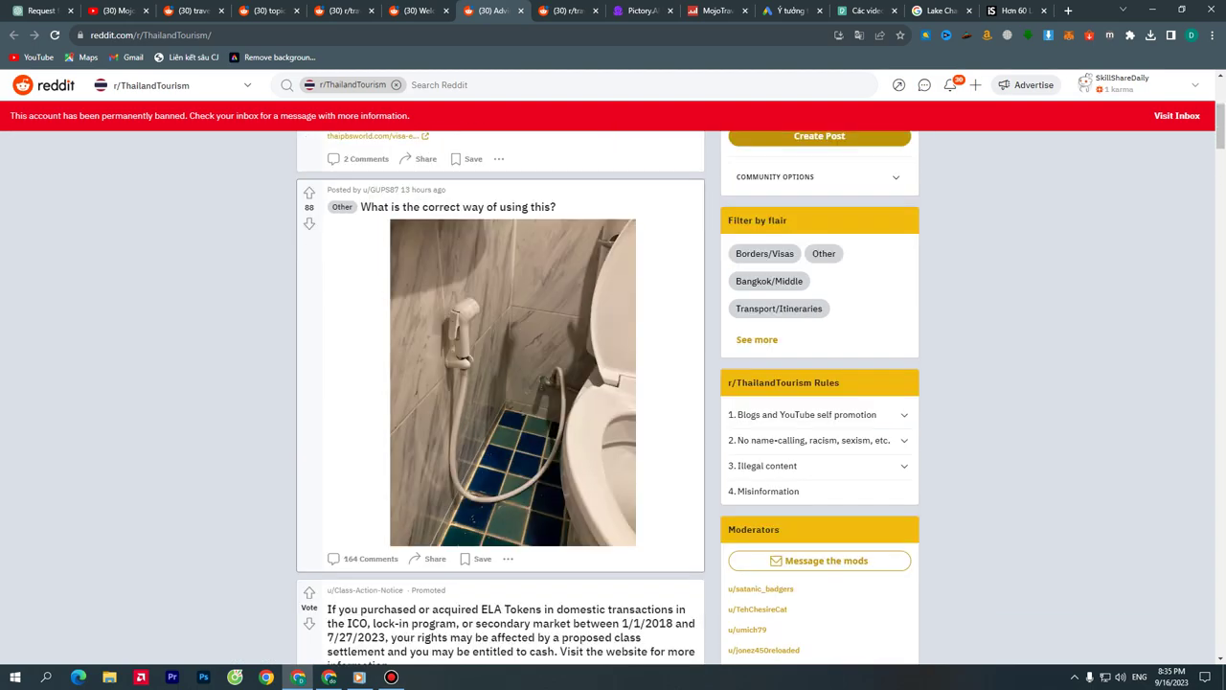
pyautogui.scroll(-1, 512, 431)
pyautogui.scroll(2, 513, 431)
pyautogui.scroll(-2, 513, 431)
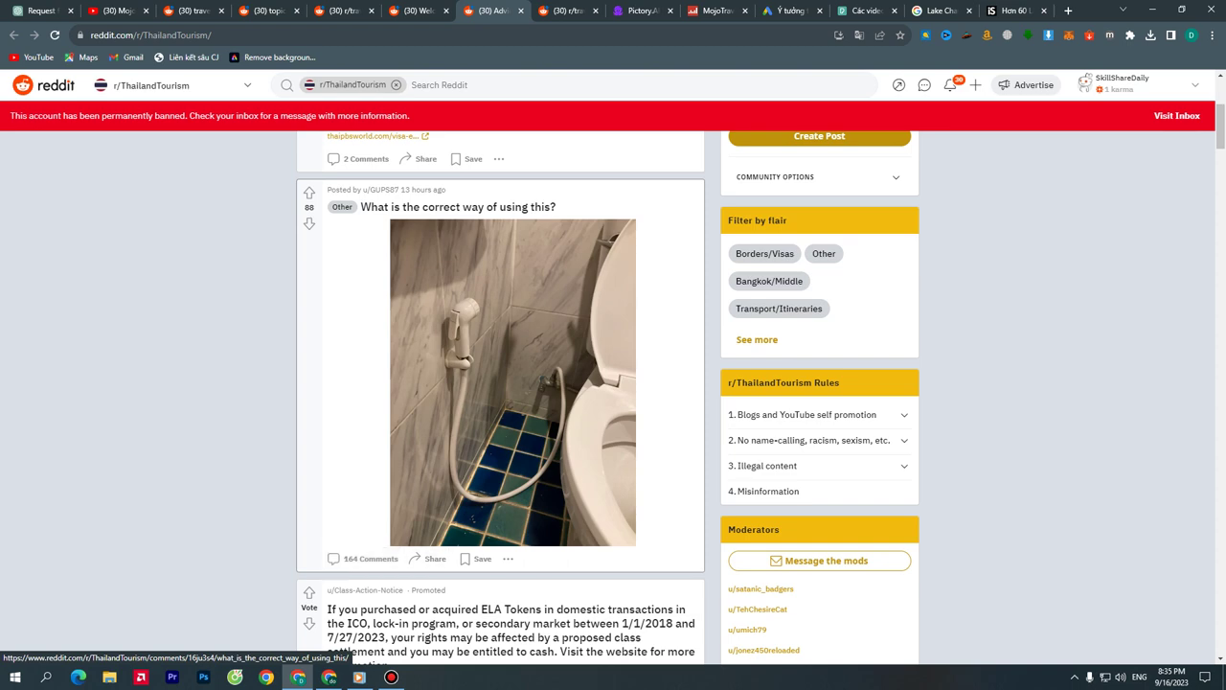
# Look further down the r/ThailandTourism feed at the newer Bangkok/Middle posts on mint lozenges, bike sellers and airport taxis
pyautogui.scroll(-9, 364, 559)
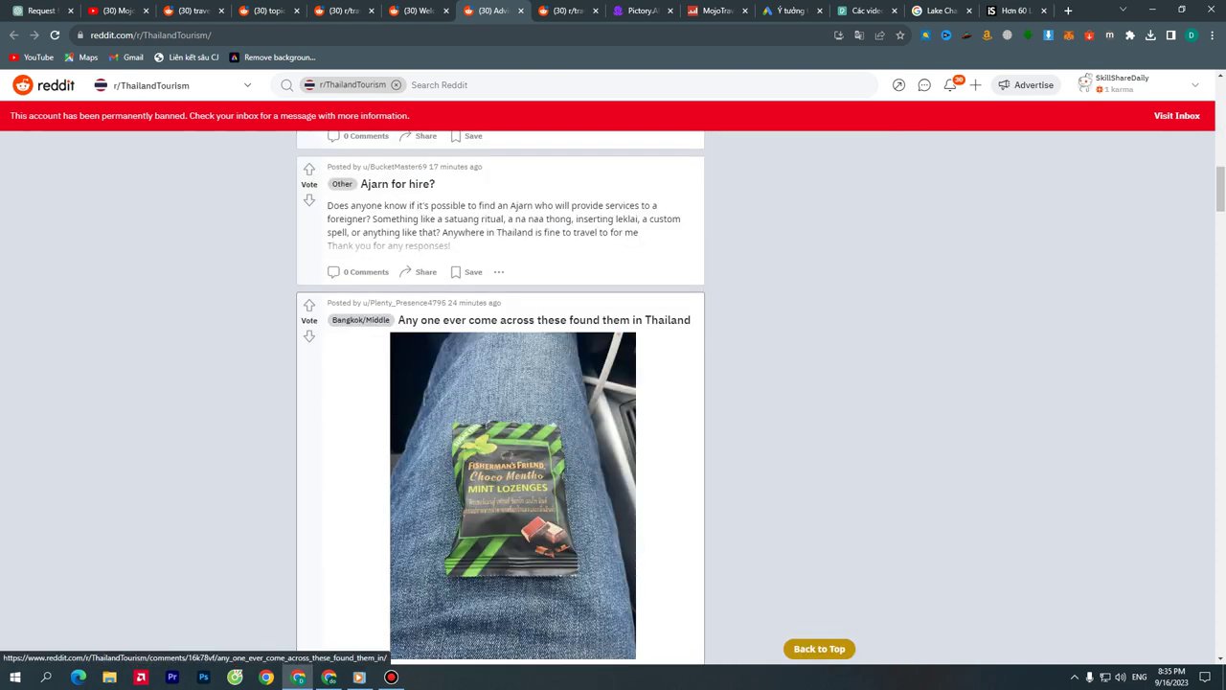
pyautogui.scroll(-1, 512, 431)
pyautogui.scroll(-3, 512, 431)
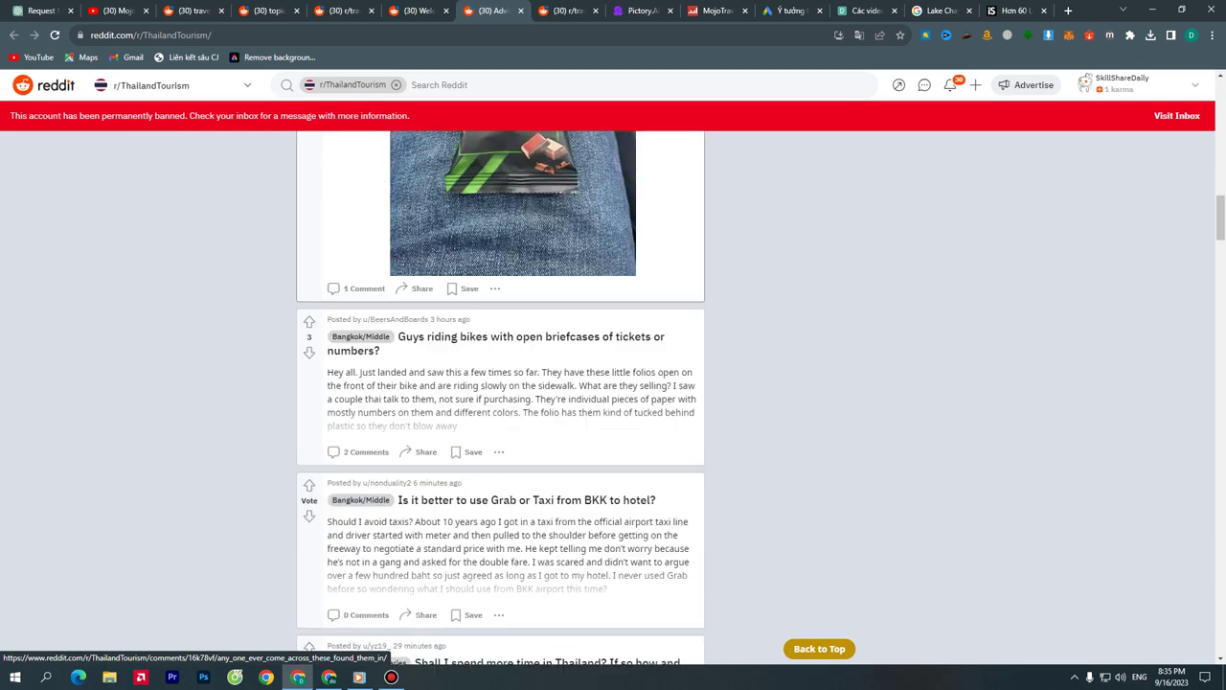
pyautogui.scroll(3, 500, 383)
pyautogui.scroll(-3, 500, 383)
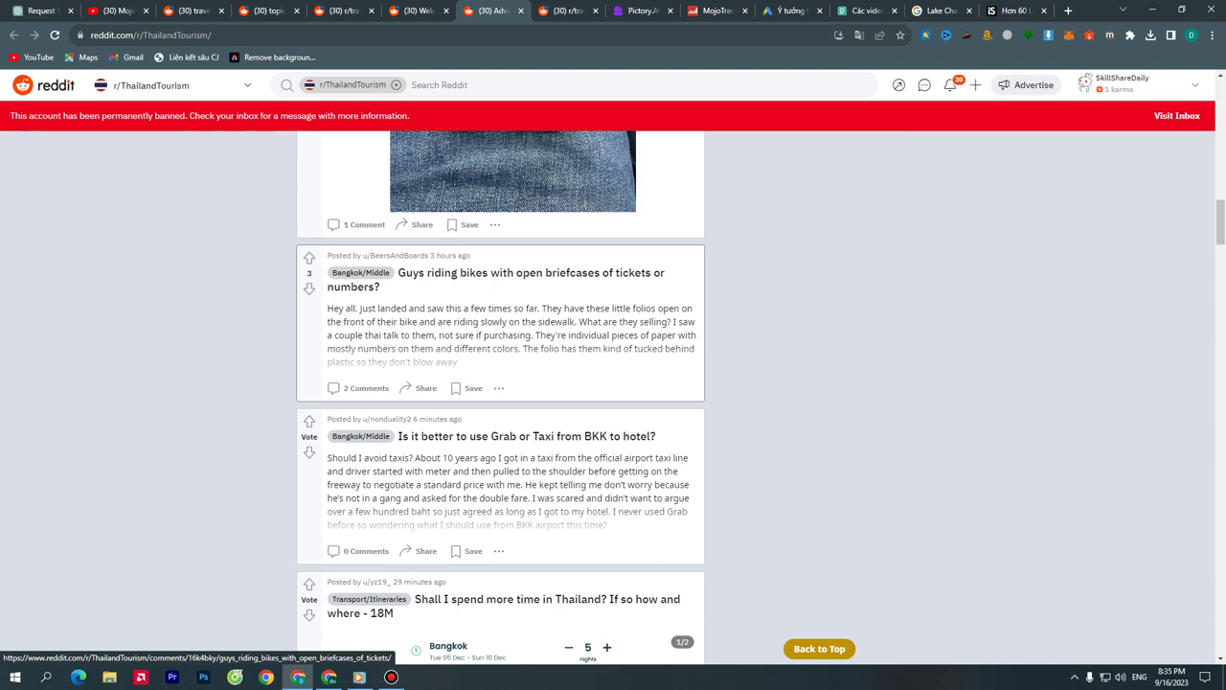
pyautogui.scroll(3, 454, 275)
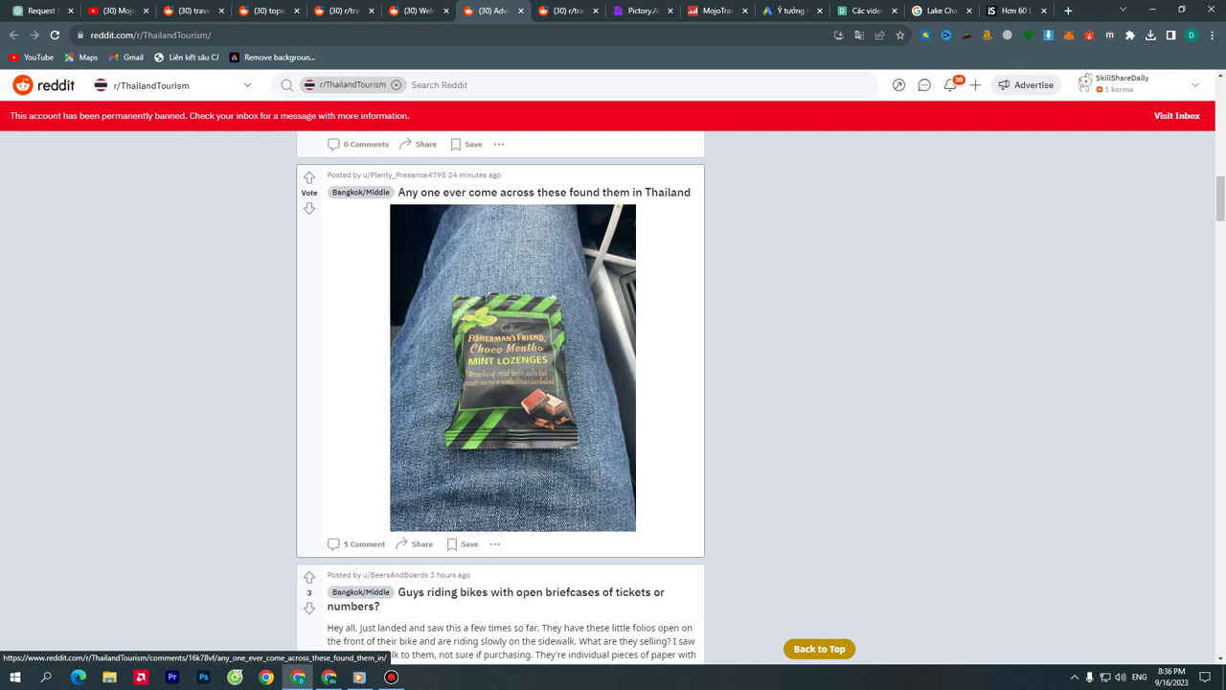
# Return to the Pictory project, watch the video preview, skip ahead to a later scene, pause it and close the preview
pyautogui.click(633, 11)
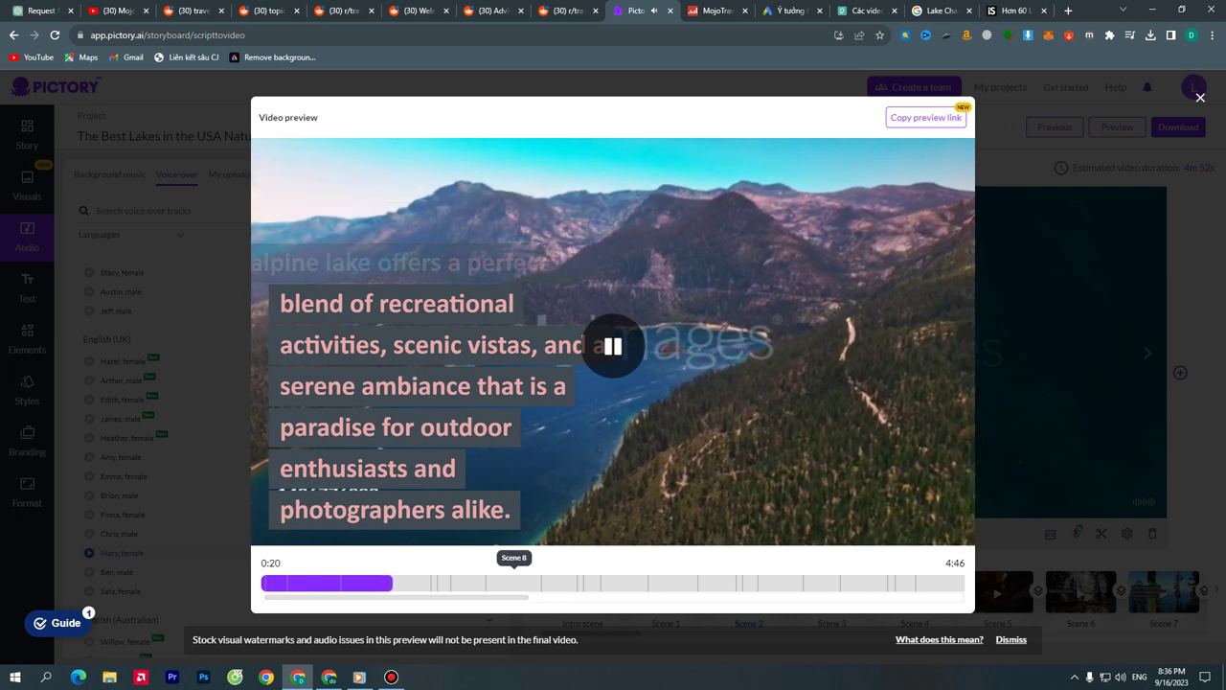
pyautogui.click(584, 582)
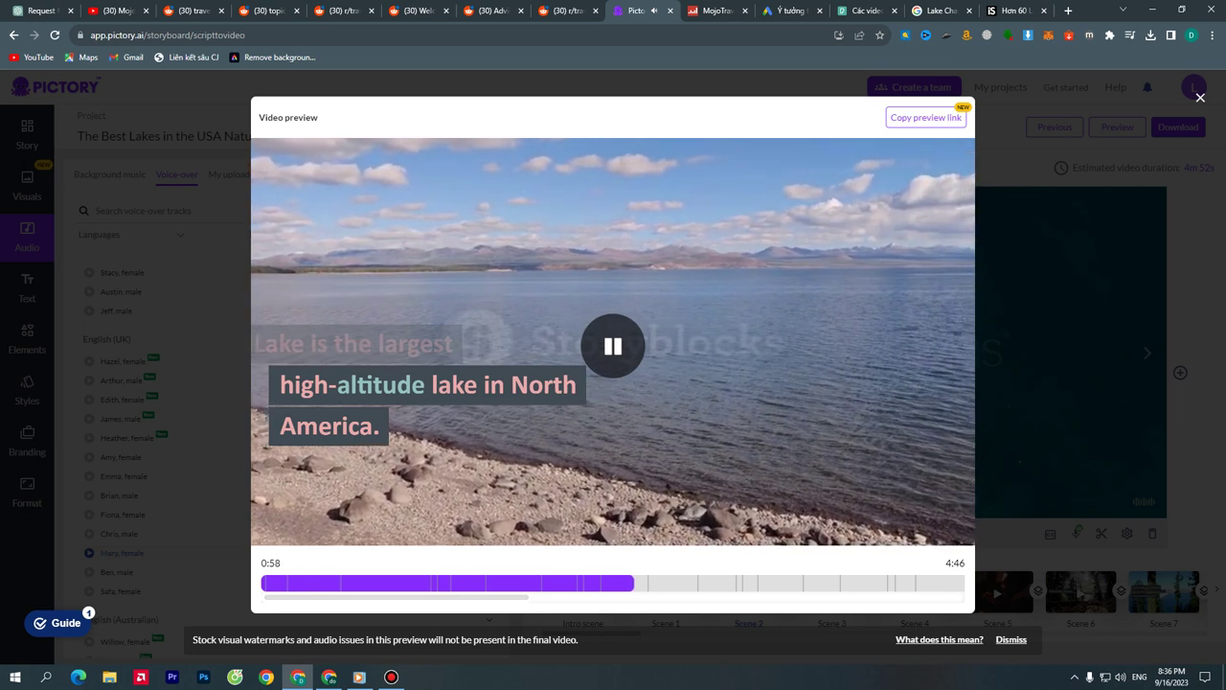
pyautogui.click(604, 329)
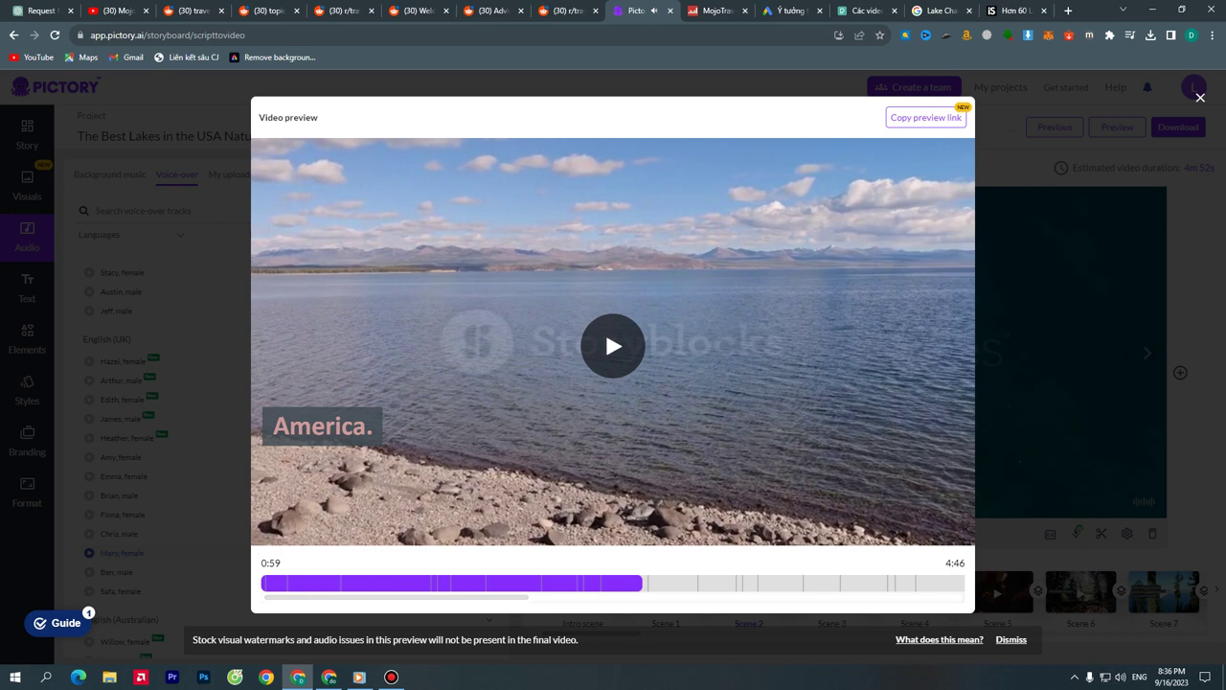
pyautogui.press('Escape')
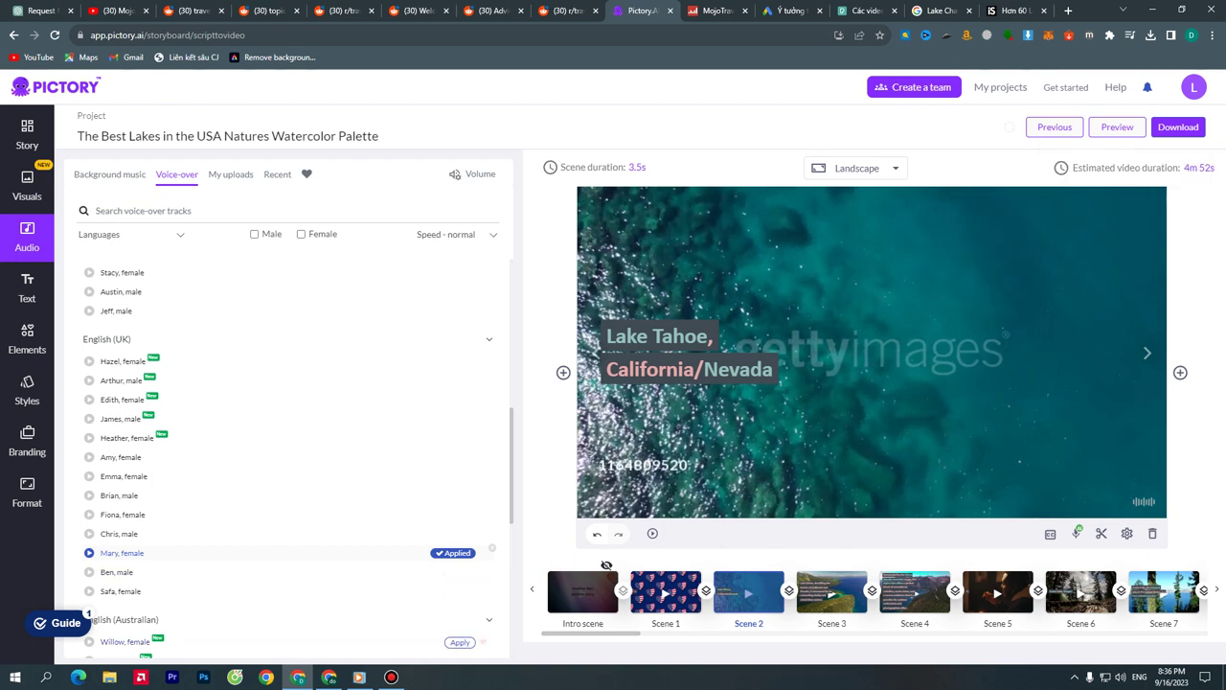
# Switch to the media player, check the ending of the TheMostInstagrammabl video, and minimize the player
pyautogui.click(359, 677)
pyautogui.click(1186, 623)
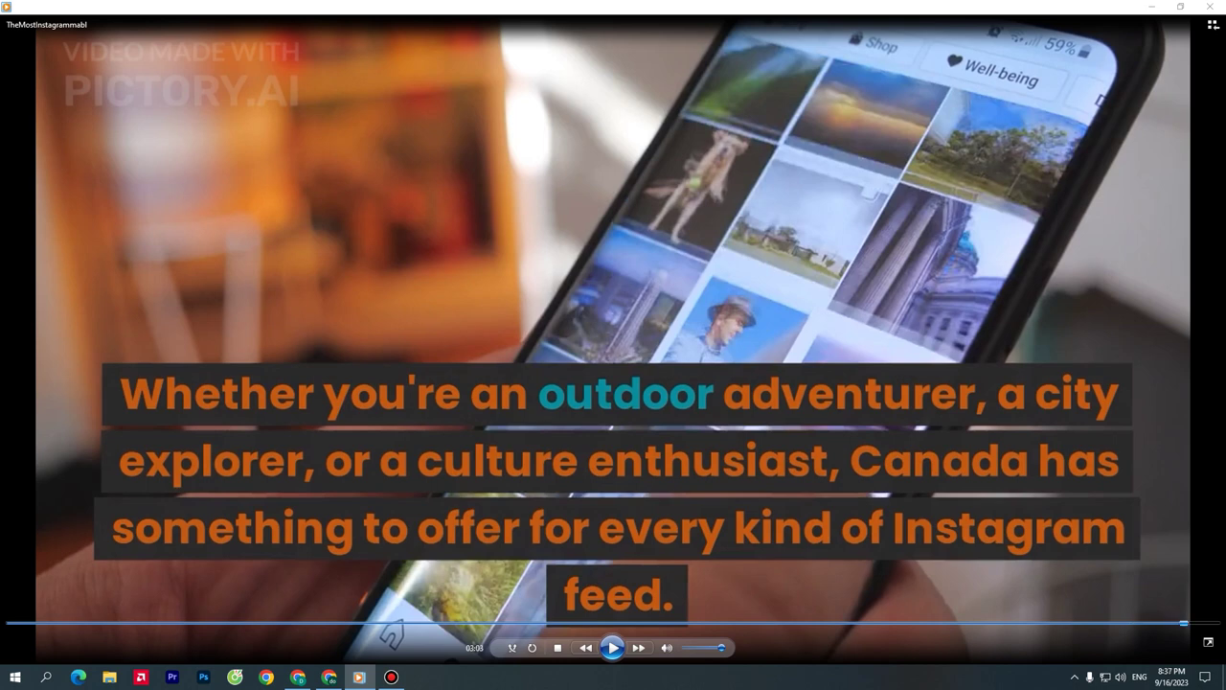
pyautogui.click(612, 647)
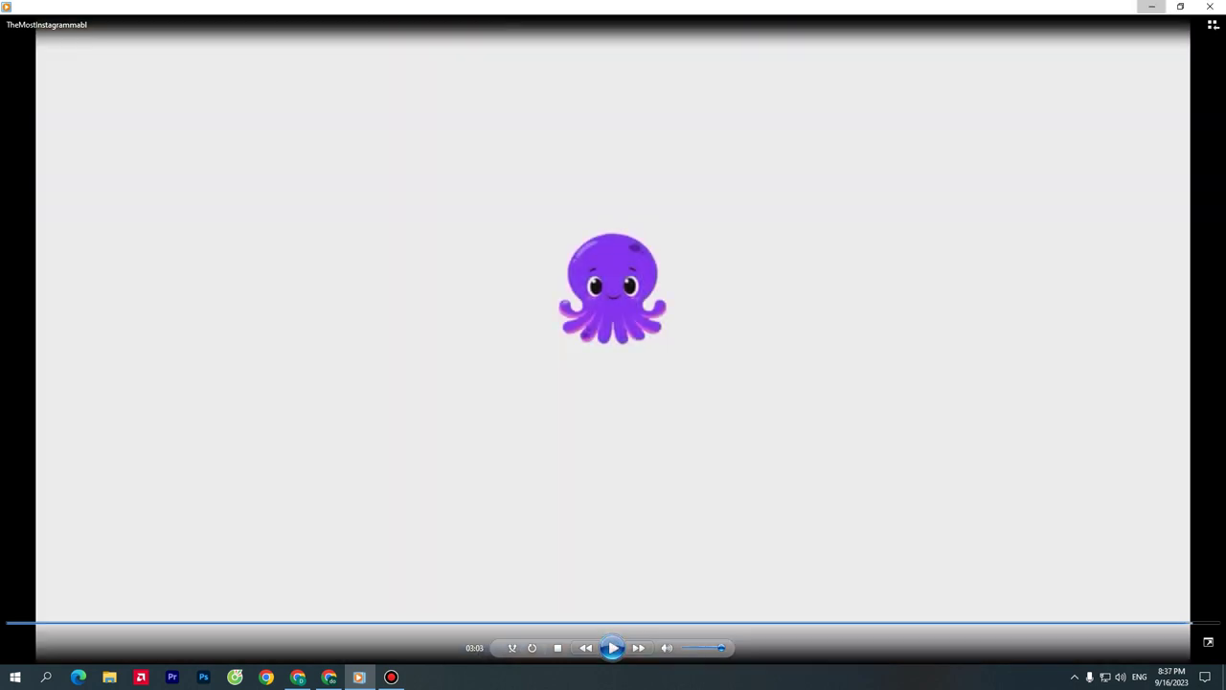
pyautogui.click(1150, 7)
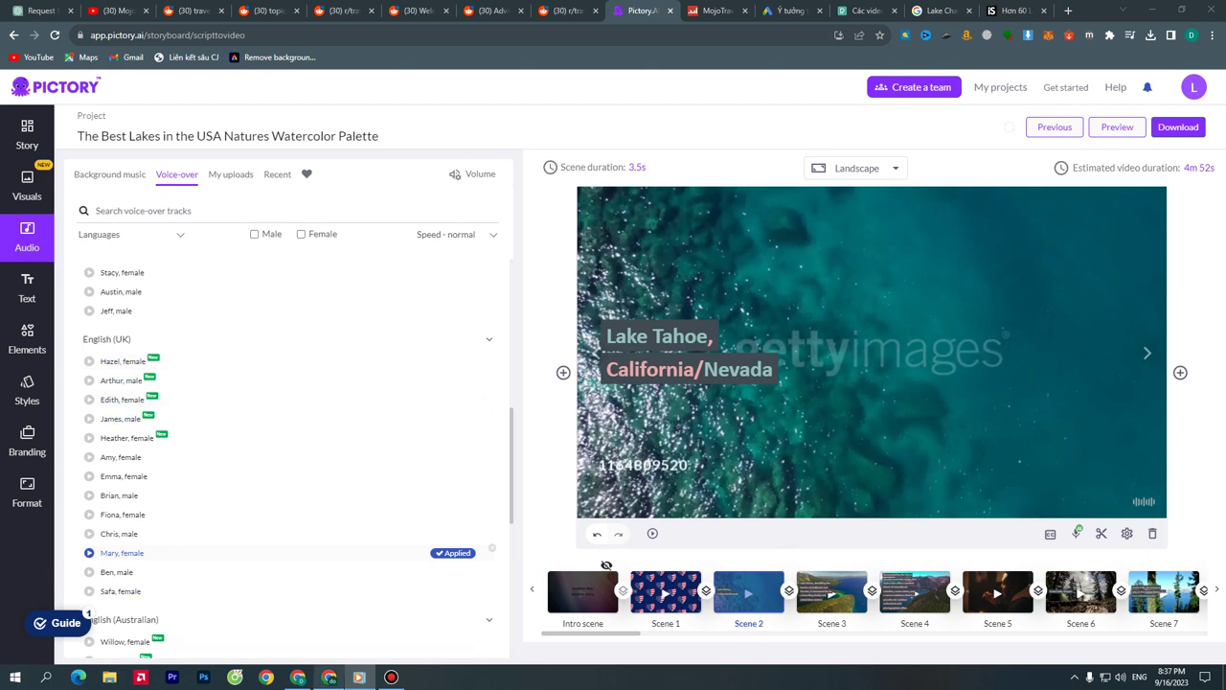
pyautogui.moveTo(329, 676)
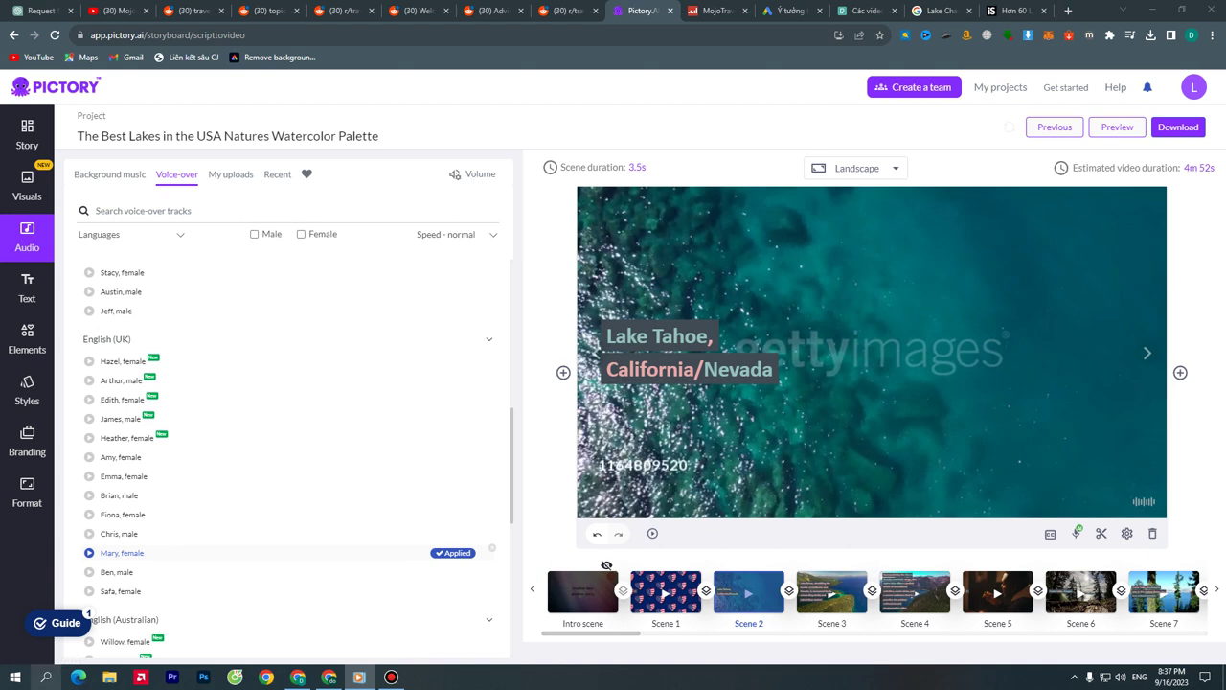
pyautogui.press('super+s')
pyautogui.write('tu')
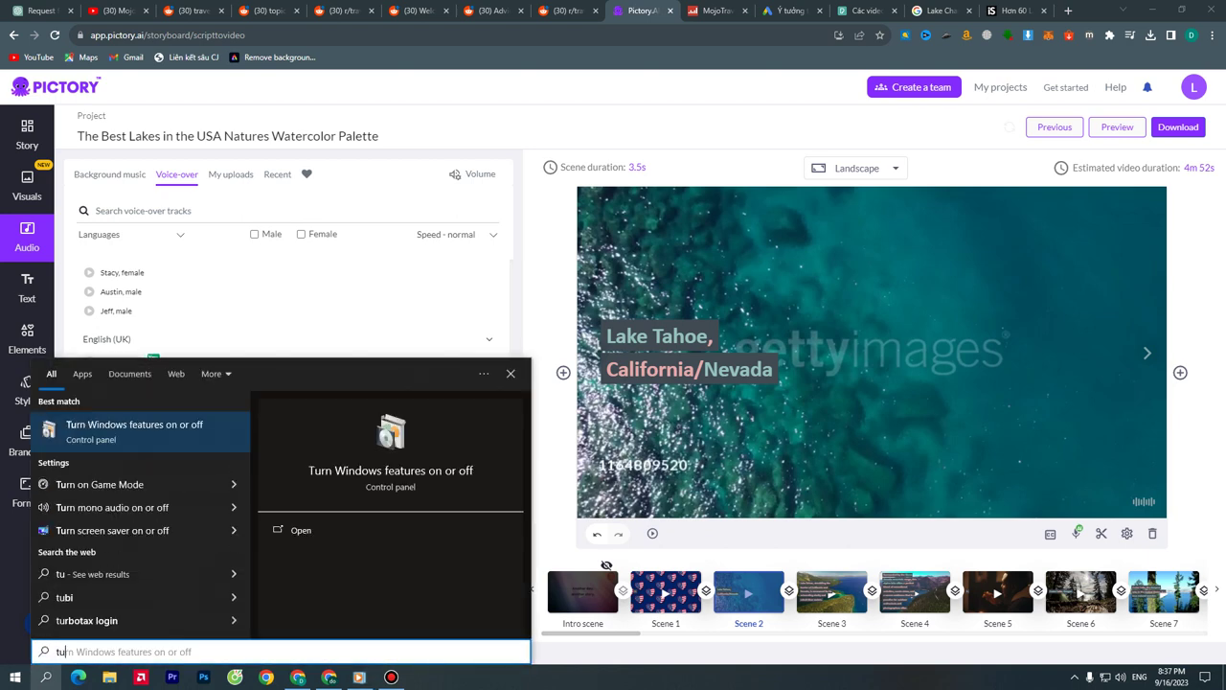
pyautogui.press('Escape')
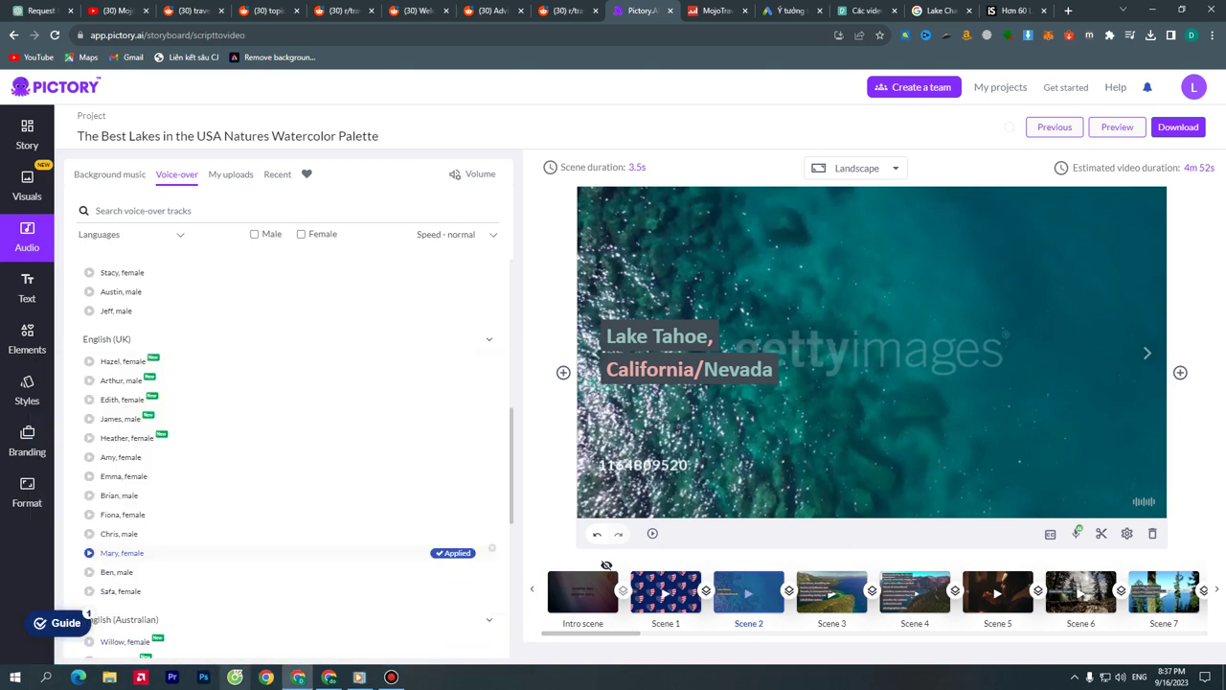
# Switch to the YouTube browser window and upload the TheMostInstagrammabl video from the Desktop as a new channel video
pyautogui.click(330, 677)
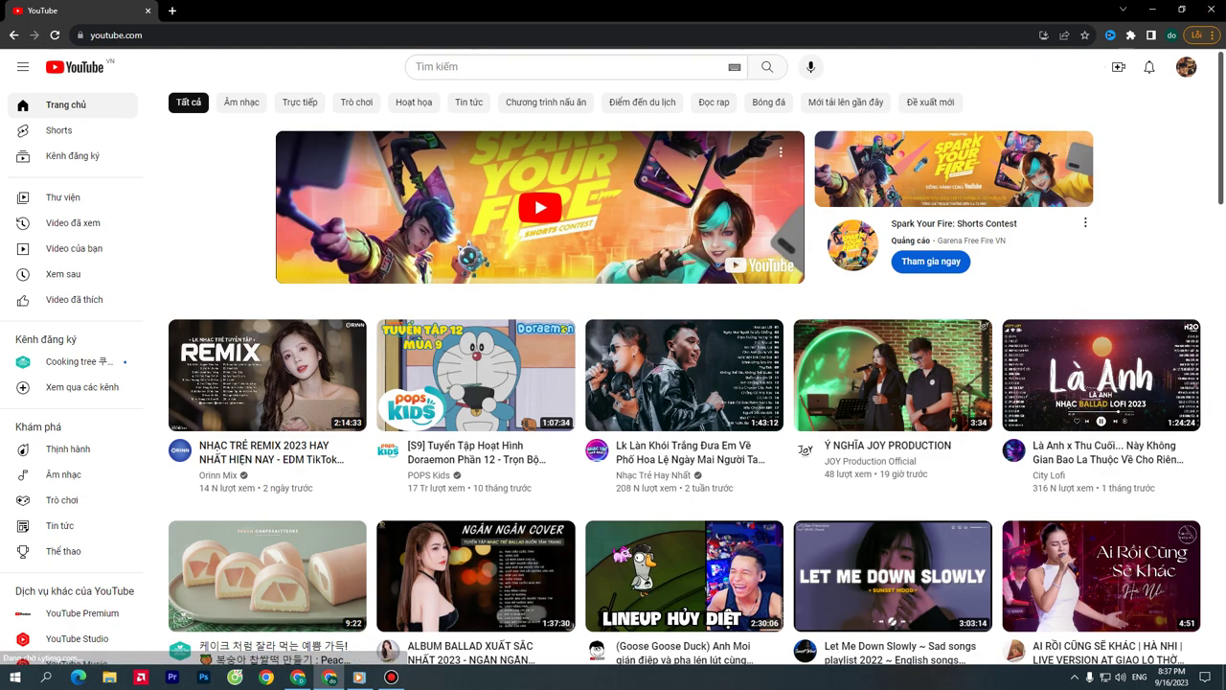
pyautogui.click(1118, 67)
pyautogui.click(1154, 97)
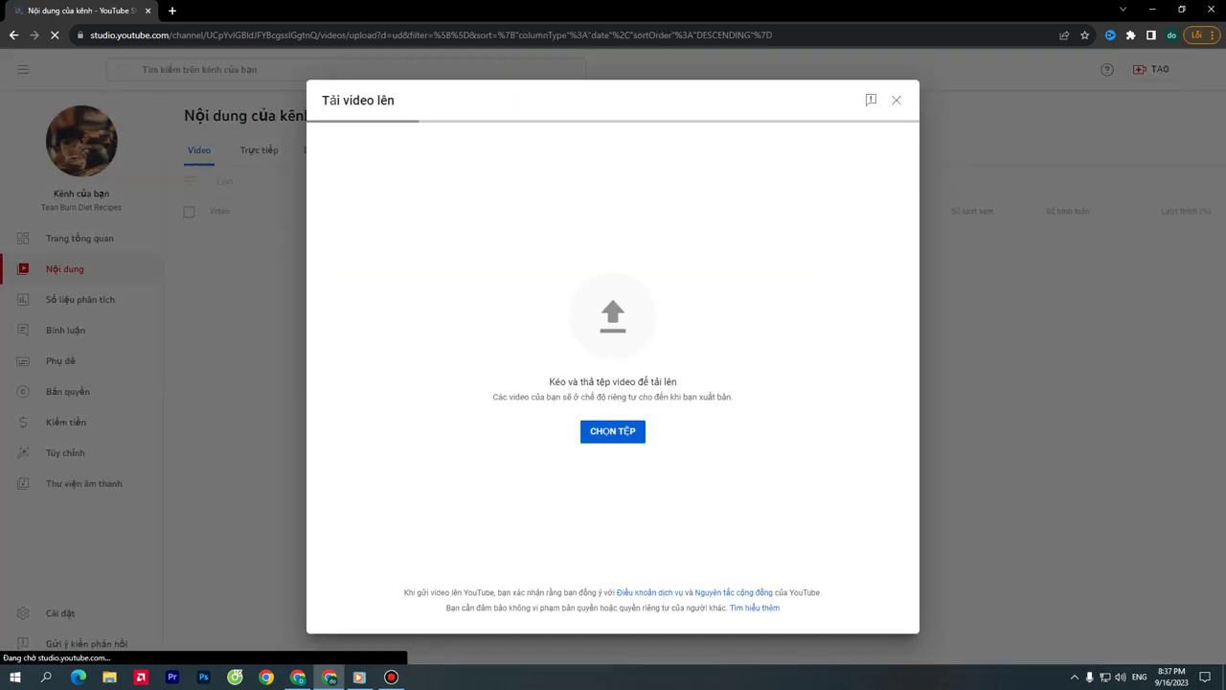
pyautogui.click(612, 431)
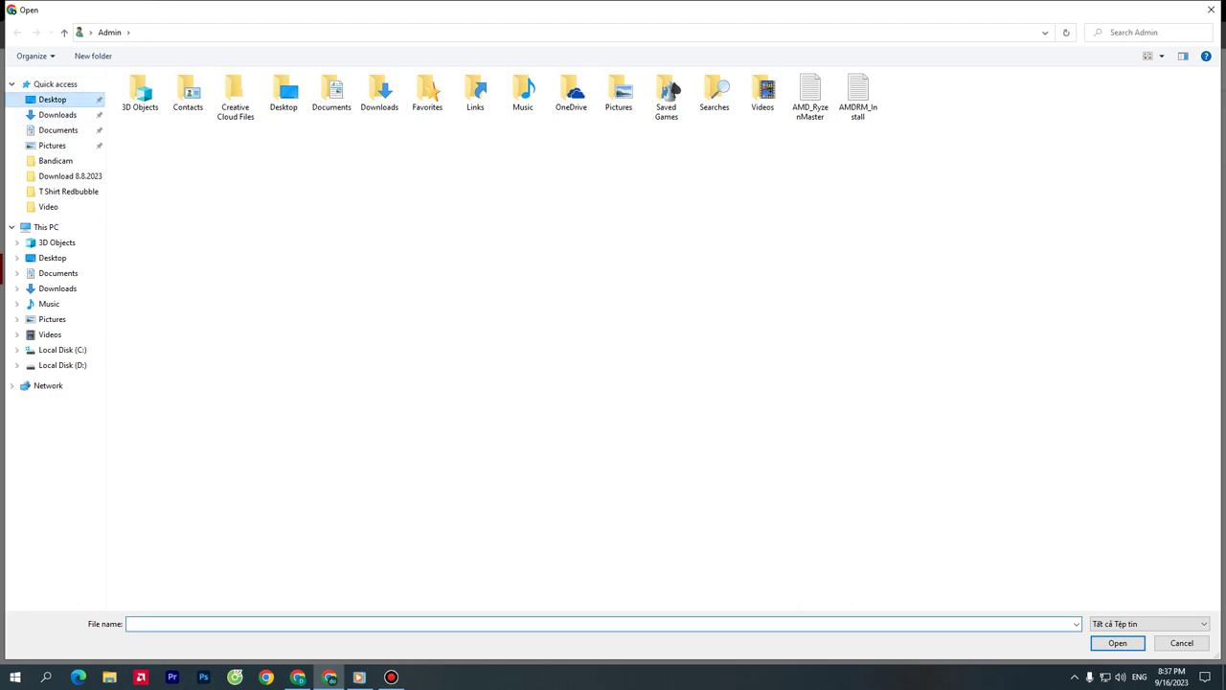
pyautogui.click(52, 100)
pyautogui.doubleClick(149, 215)
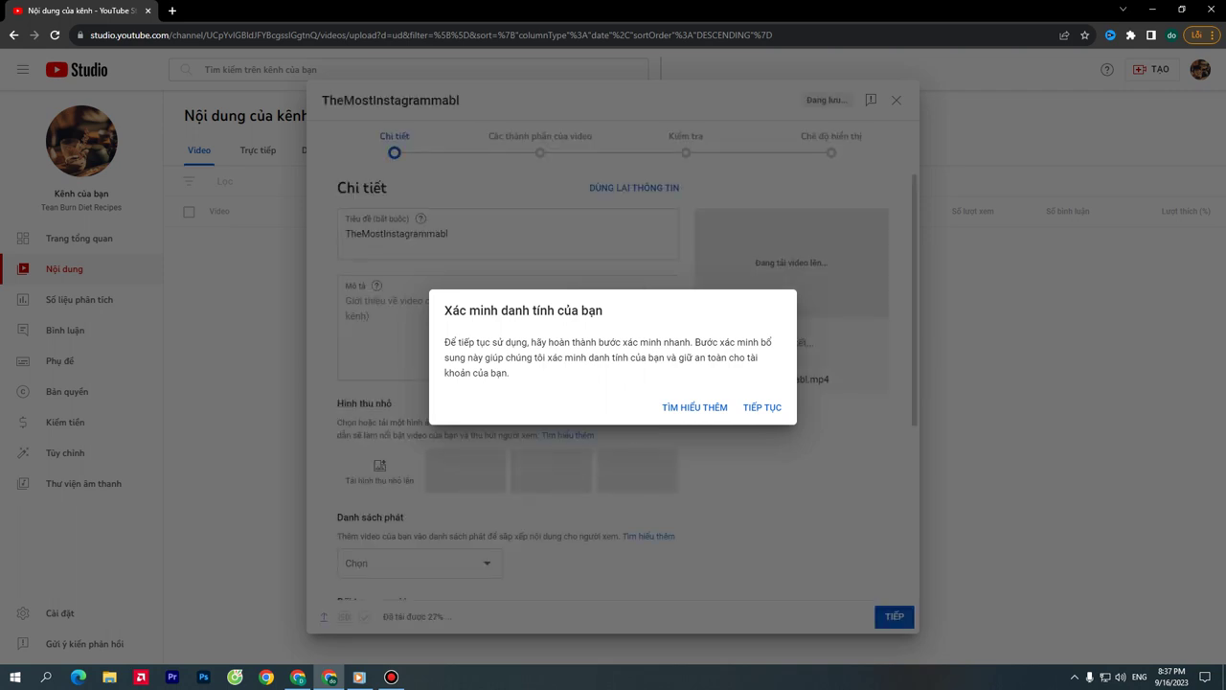
# Open the identity verification page, return to the YouTube Studio upload and reload it, discarding the unsaved changes
pyautogui.click(762, 408)
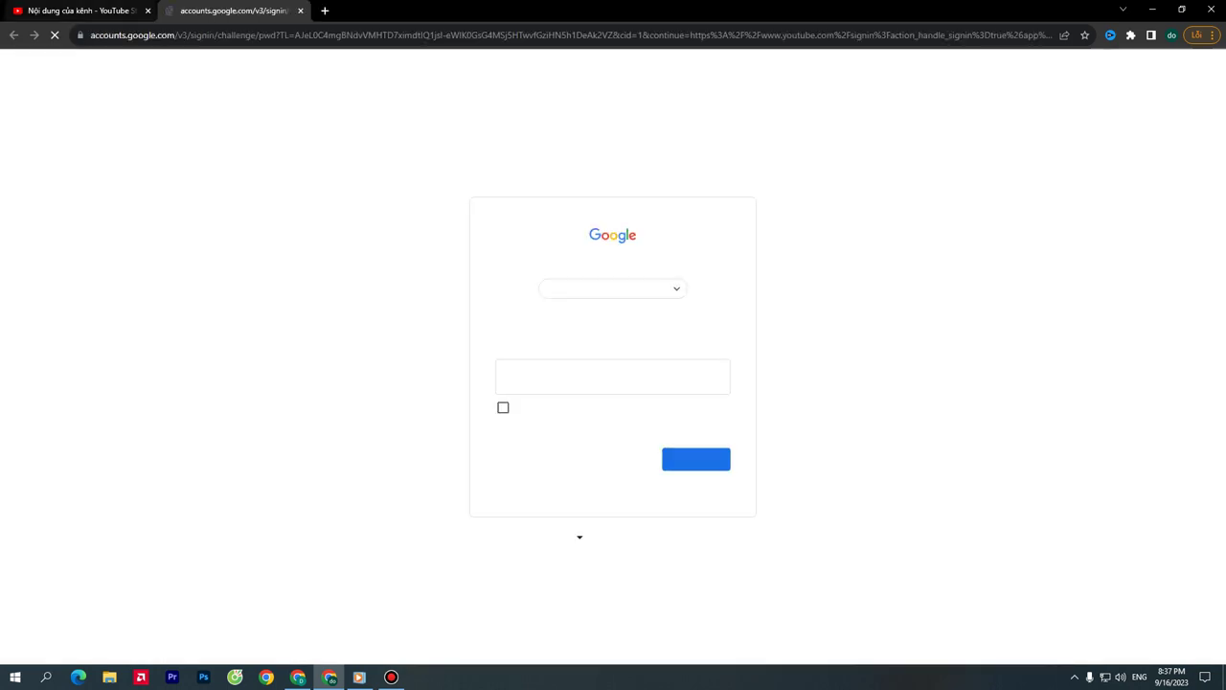
pyautogui.click(78, 11)
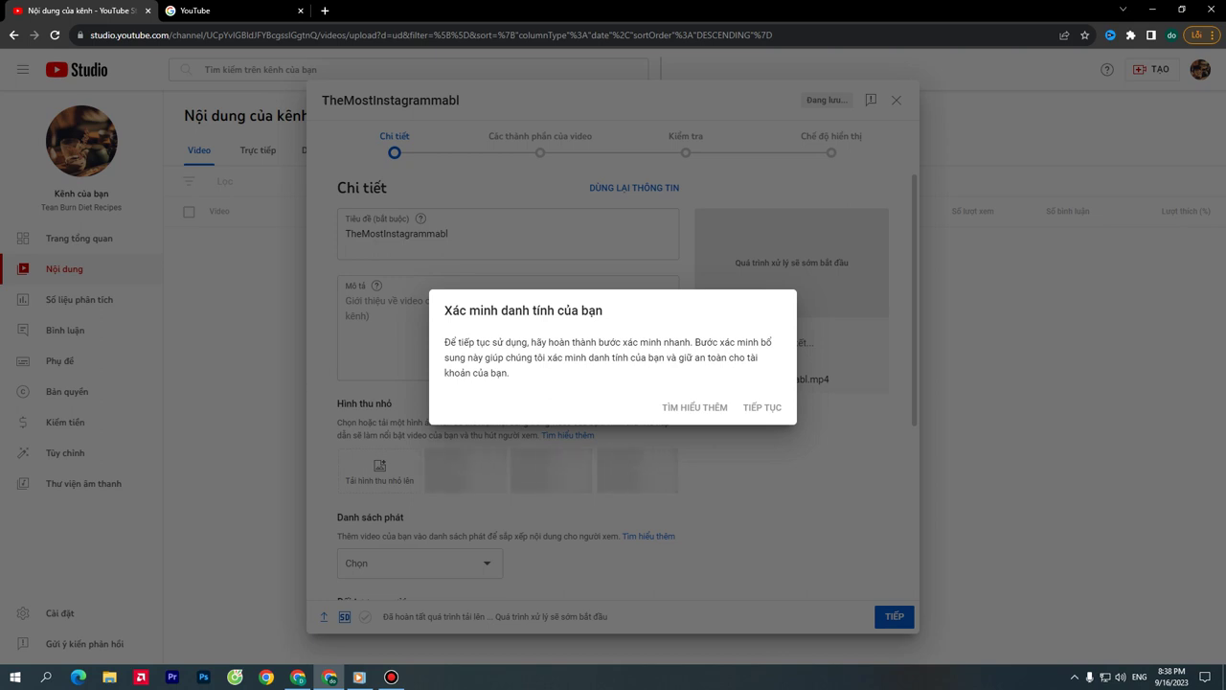
pyautogui.press('F5')
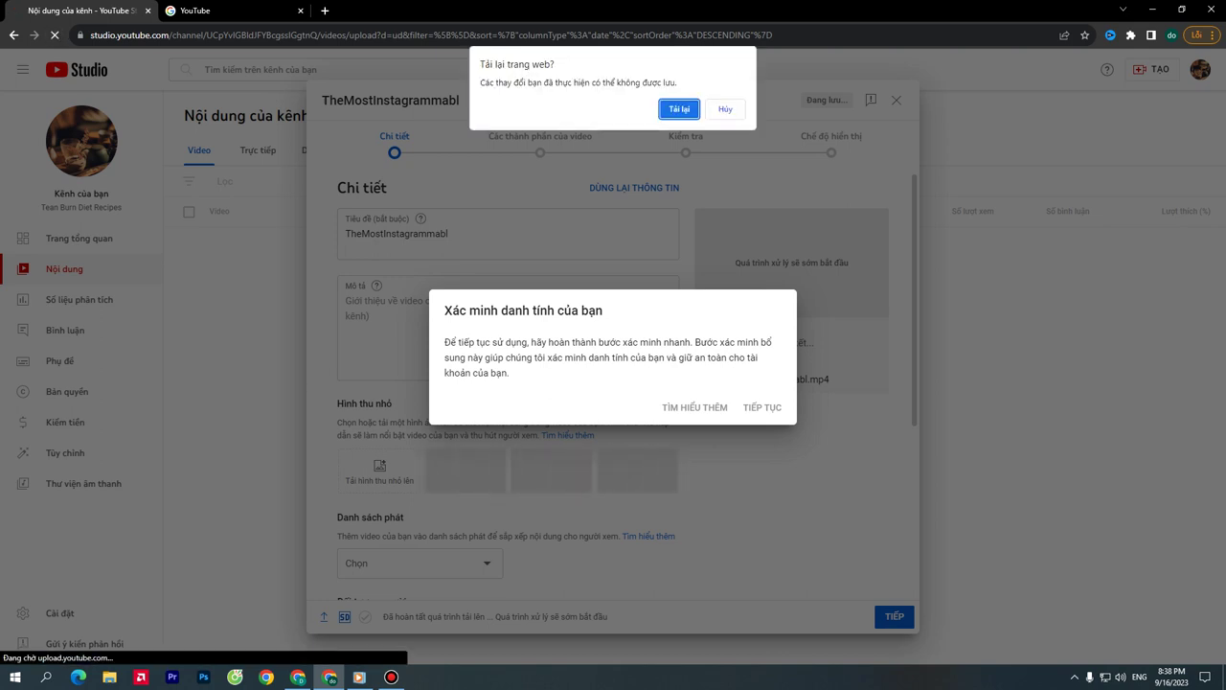
pyautogui.press('Escape')
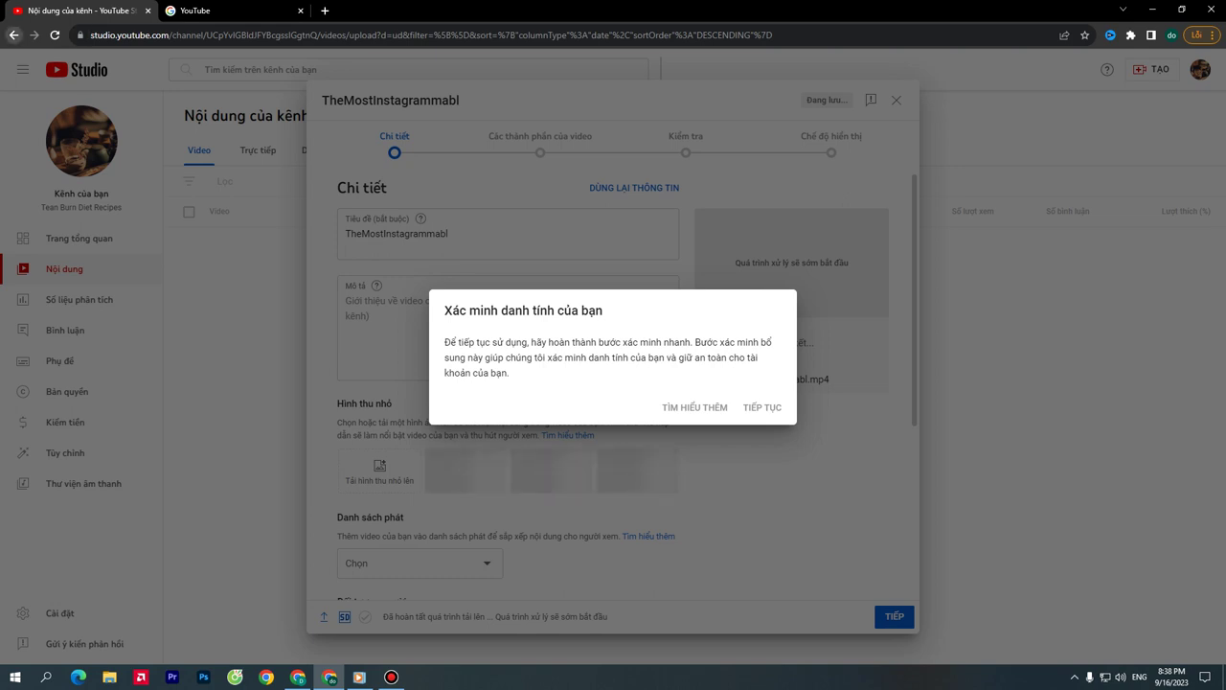
pyautogui.click(13, 35)
pyautogui.click(55, 35)
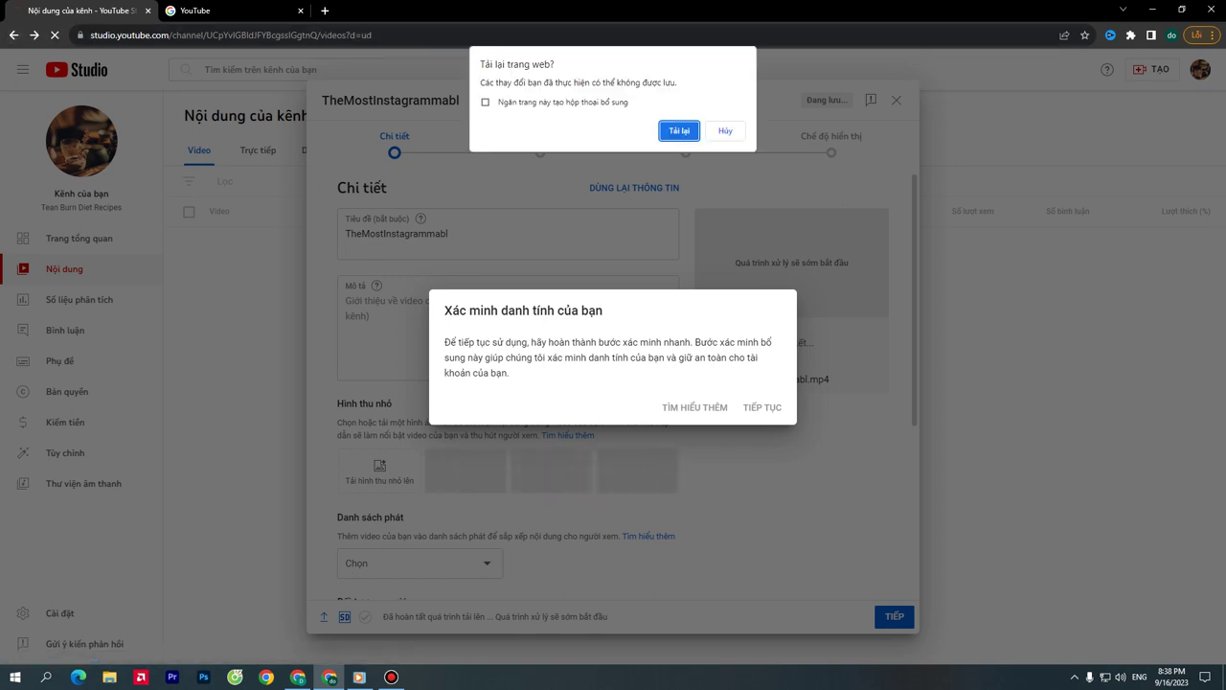
pyautogui.press('Return')
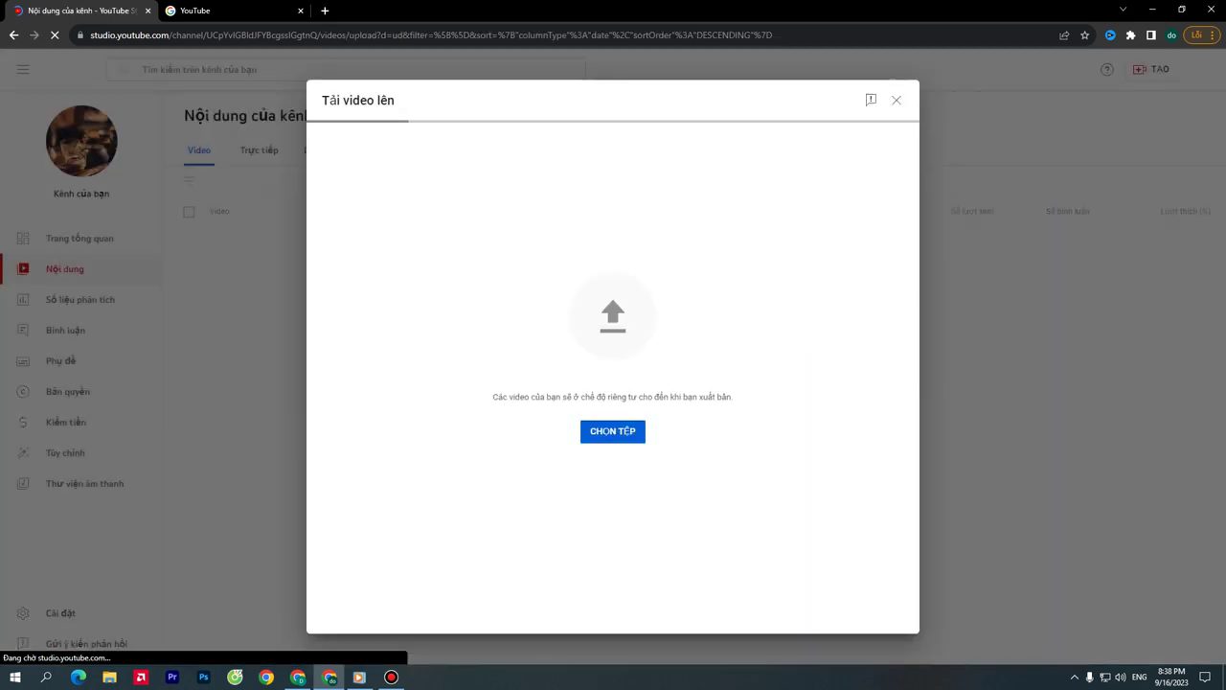
# Upload the TheMostInstagrammabl video from the Desktop again and try to continue past the identity verification request
pyautogui.click(612, 431)
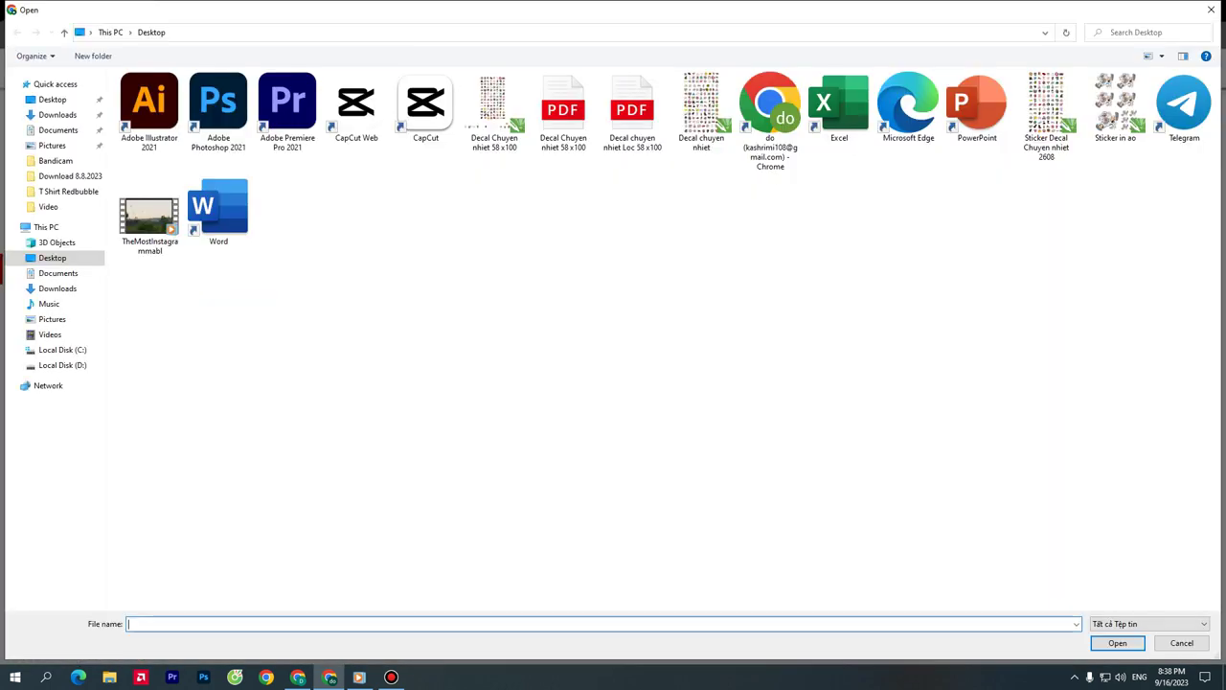
pyautogui.doubleClick(148, 216)
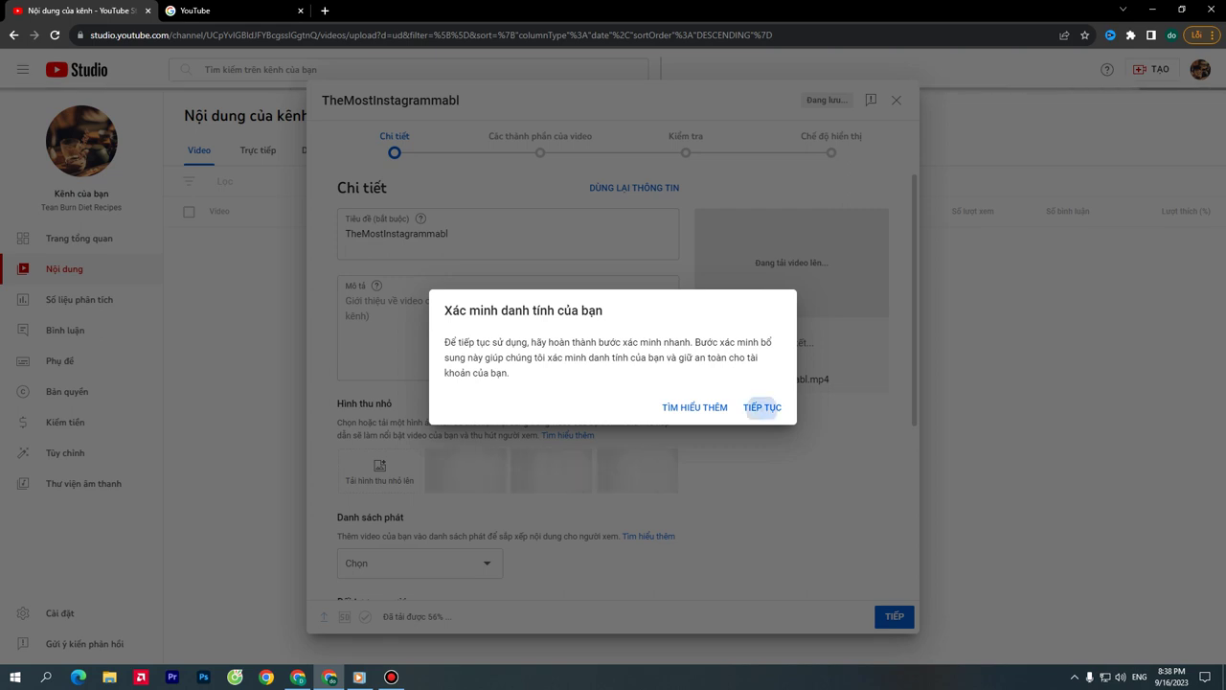
pyautogui.press('Return')
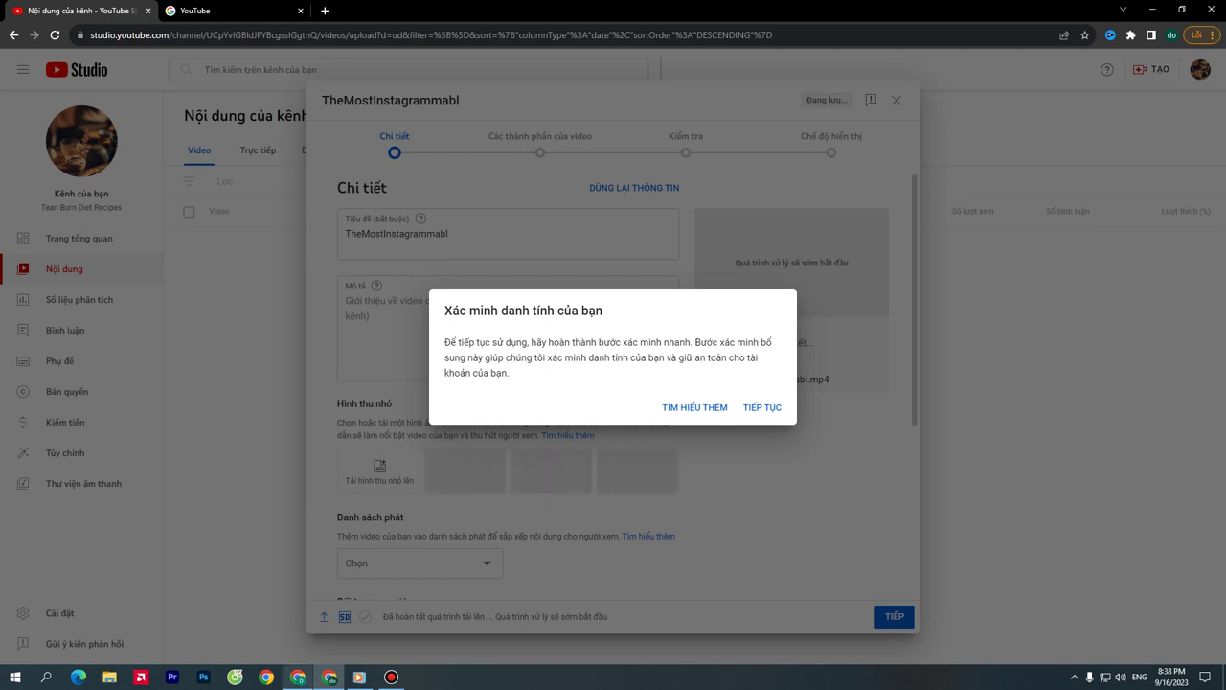
# Switch back to the Pictory browser window and open MojoTravels' YouTube video The Most Instagrammable Destinations in Canada
pyautogui.moveTo(298, 676)
pyautogui.click(298, 677)
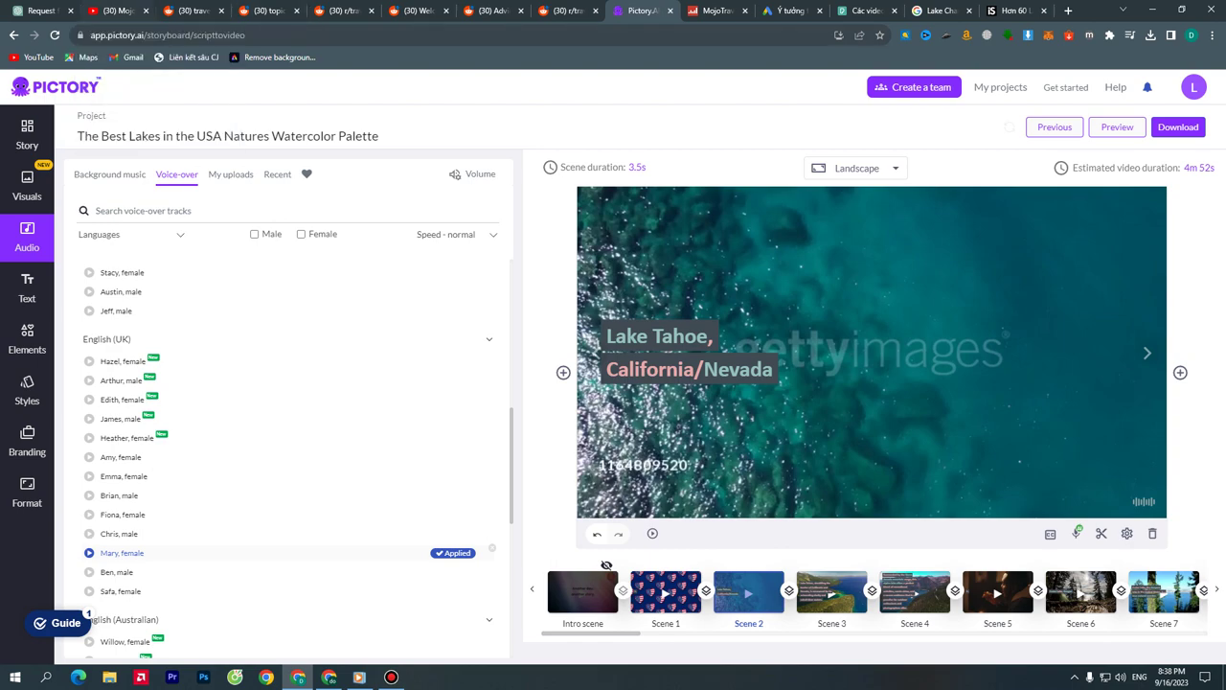
pyautogui.click(112, 11)
pyautogui.scroll(3, 782, 257)
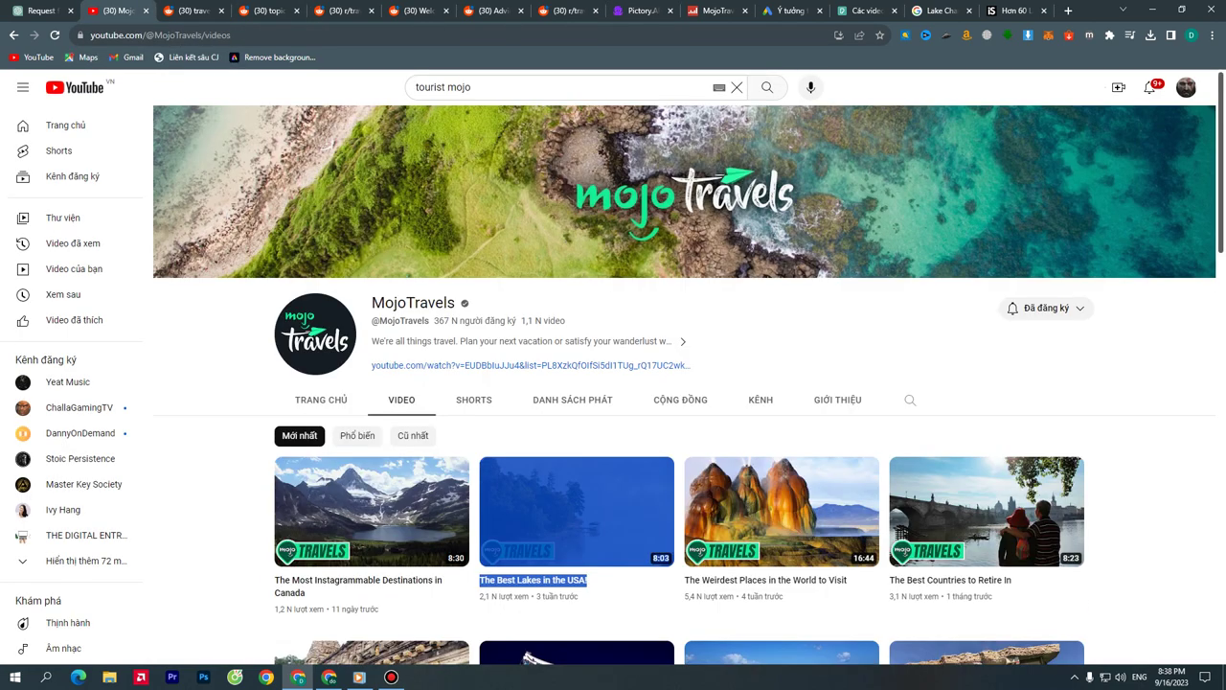
pyautogui.scroll(-3, 440, 288)
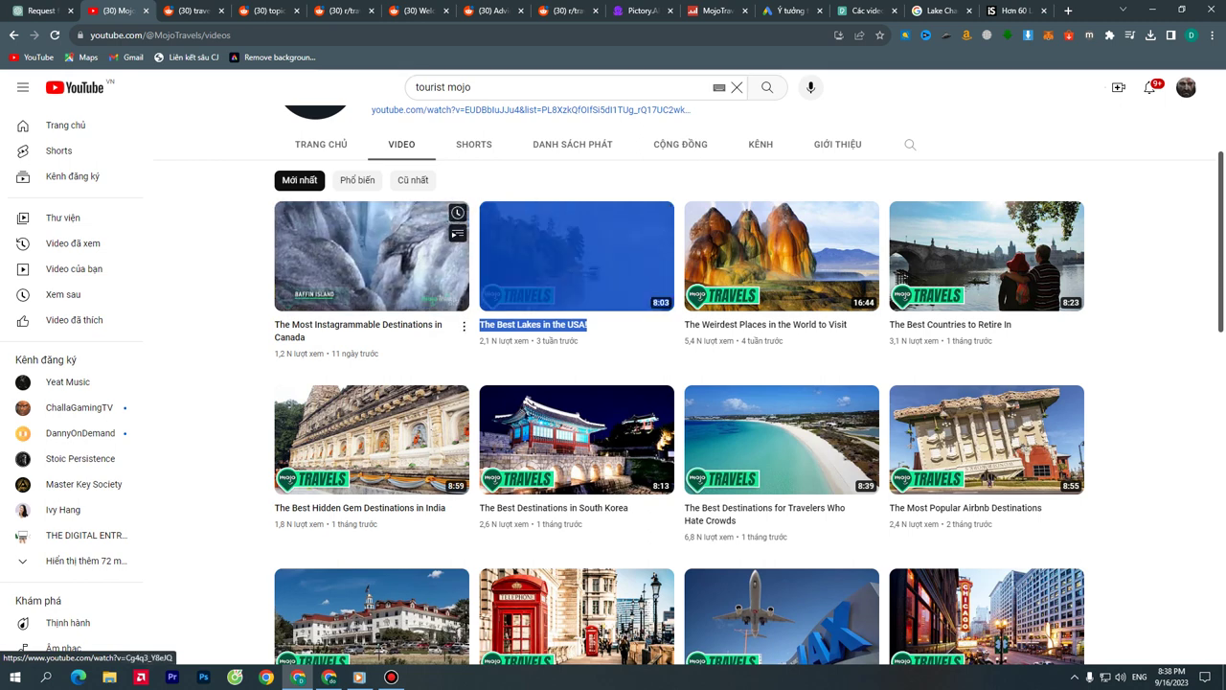
pyautogui.click(372, 255)
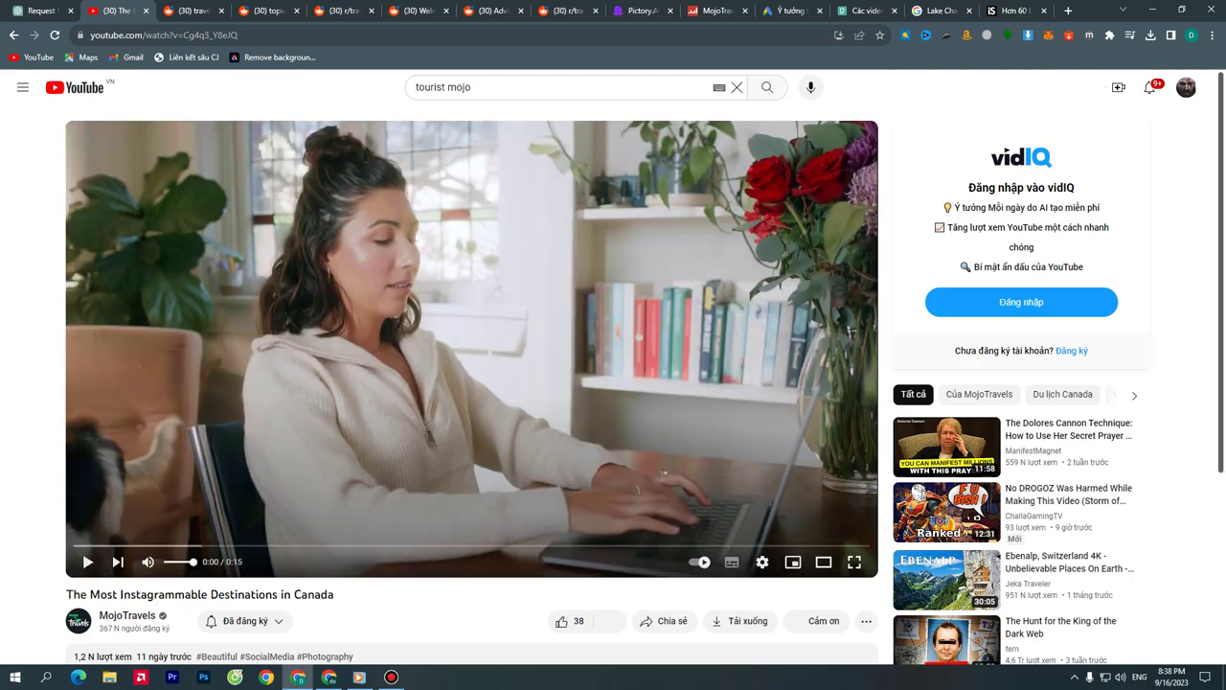
# Sign in to the vidIQ extension with the Google account and bring up its login window to finish
pyautogui.scroll(-1, 468, 367)
pyautogui.scroll(-2, 613, 383)
pyautogui.scroll(3, 613, 383)
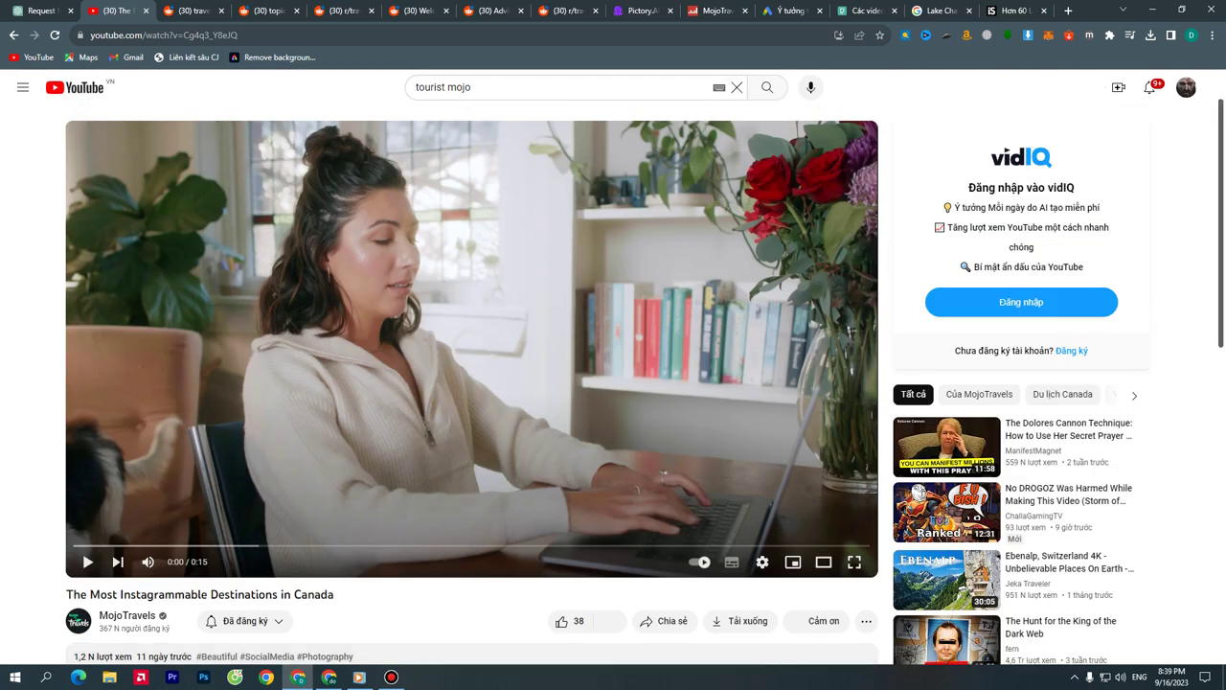
pyautogui.scroll(-3, 613, 384)
pyautogui.scroll(3, 613, 384)
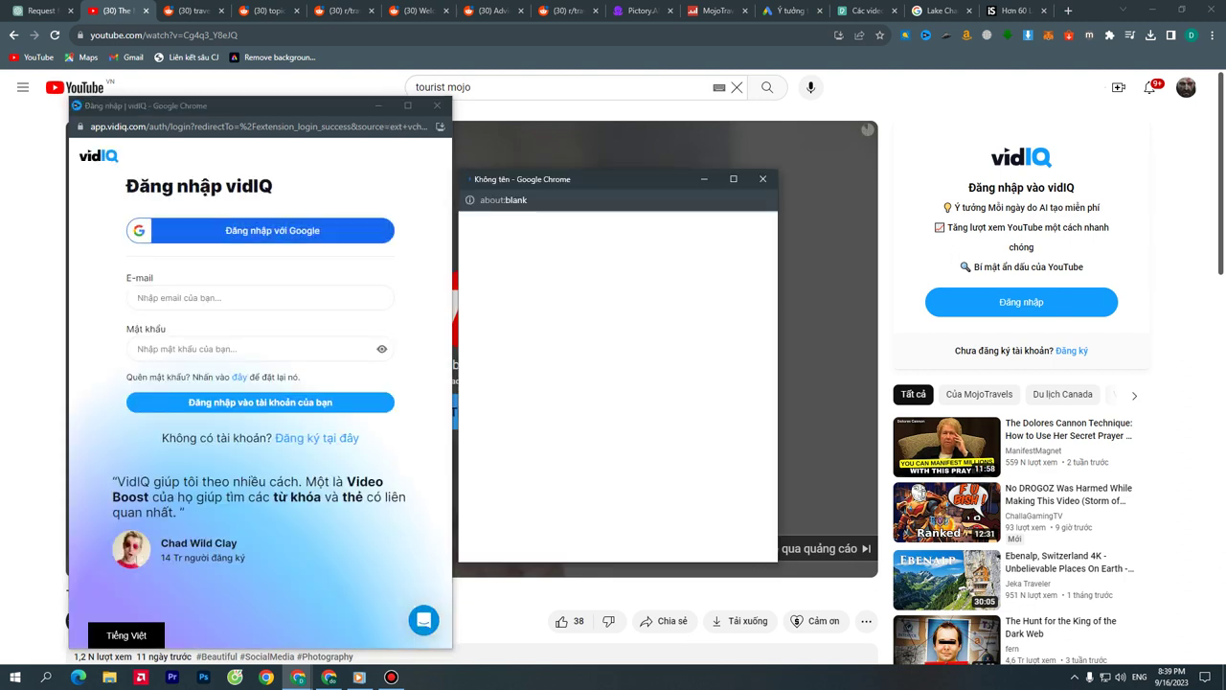
pyautogui.click(612, 366)
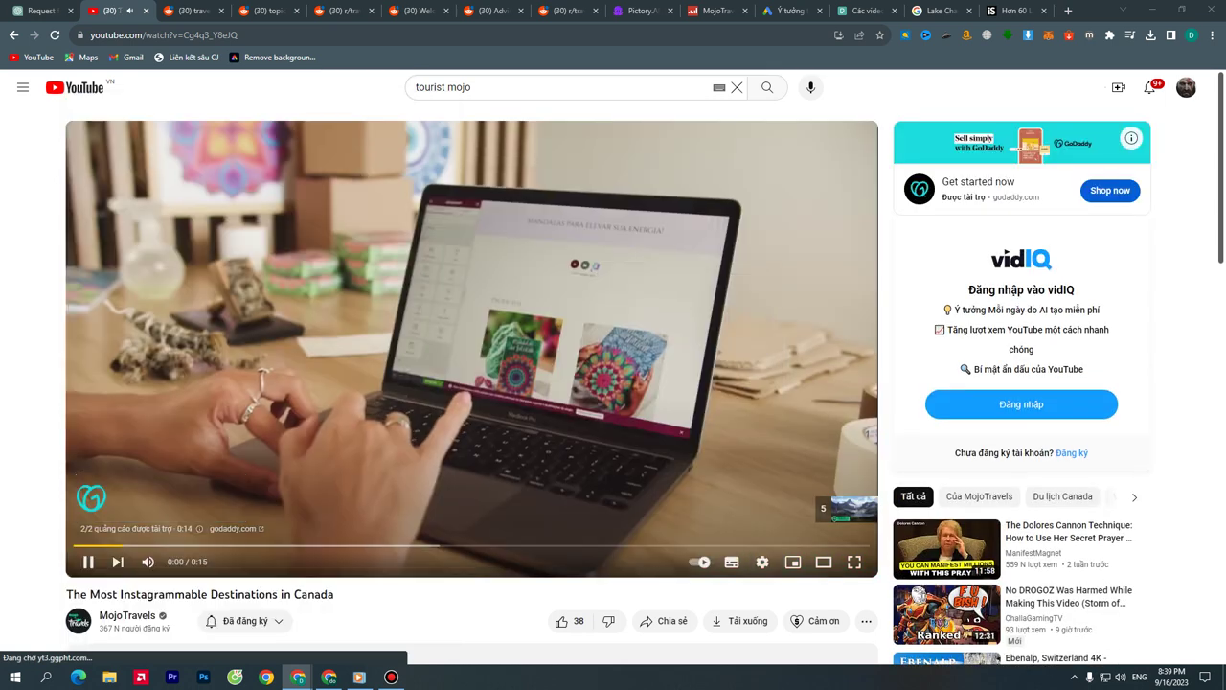
pyautogui.scroll(-1, 469, 536)
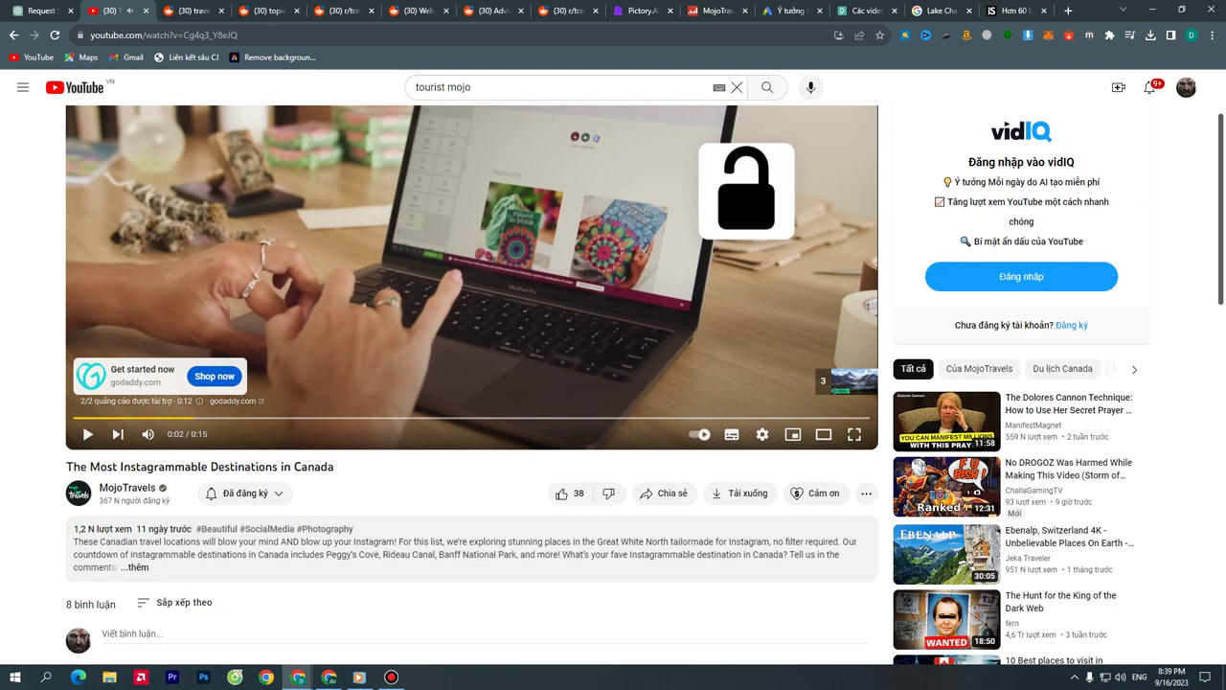
pyautogui.scroll(1, 470, 537)
pyautogui.scroll(-1, 470, 536)
pyautogui.moveTo(298, 676)
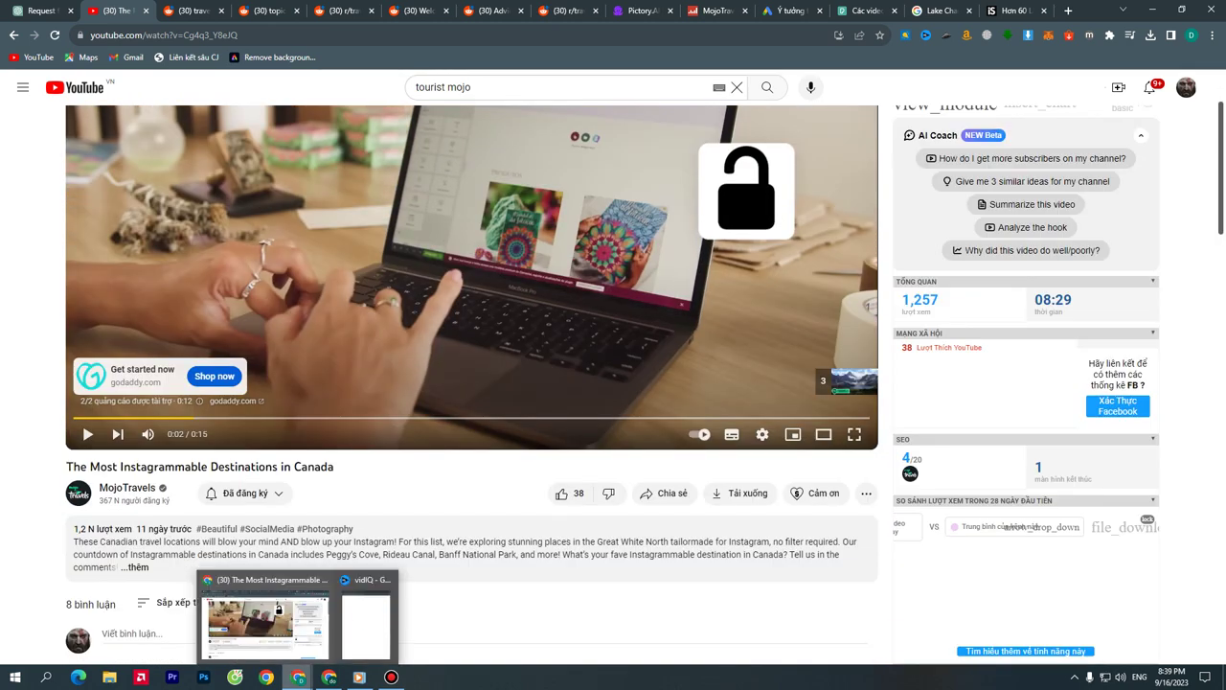
pyautogui.click(367, 613)
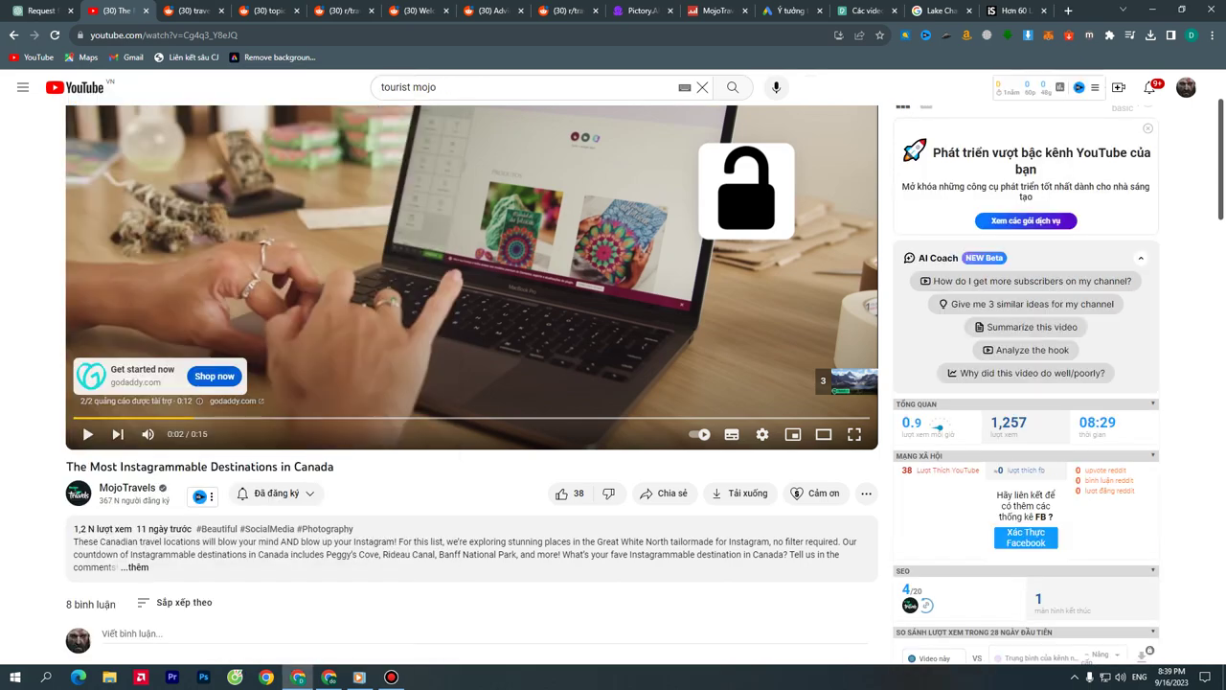
# Examine the vidIQ statistics for MojoTravels' Canada video, including its channel figures, video tags, topics and channel tags
pyautogui.scroll(-5, 469, 383)
pyautogui.scroll(7, 469, 383)
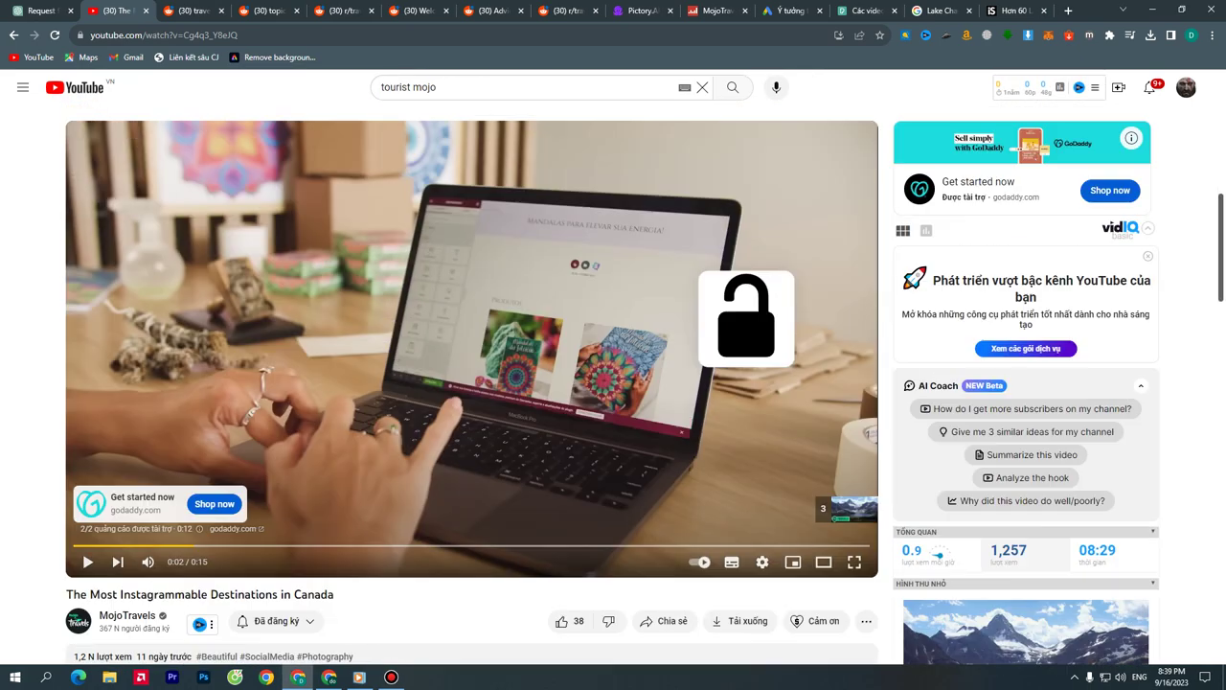
pyautogui.scroll(-11, 470, 383)
pyautogui.scroll(-4, 469, 383)
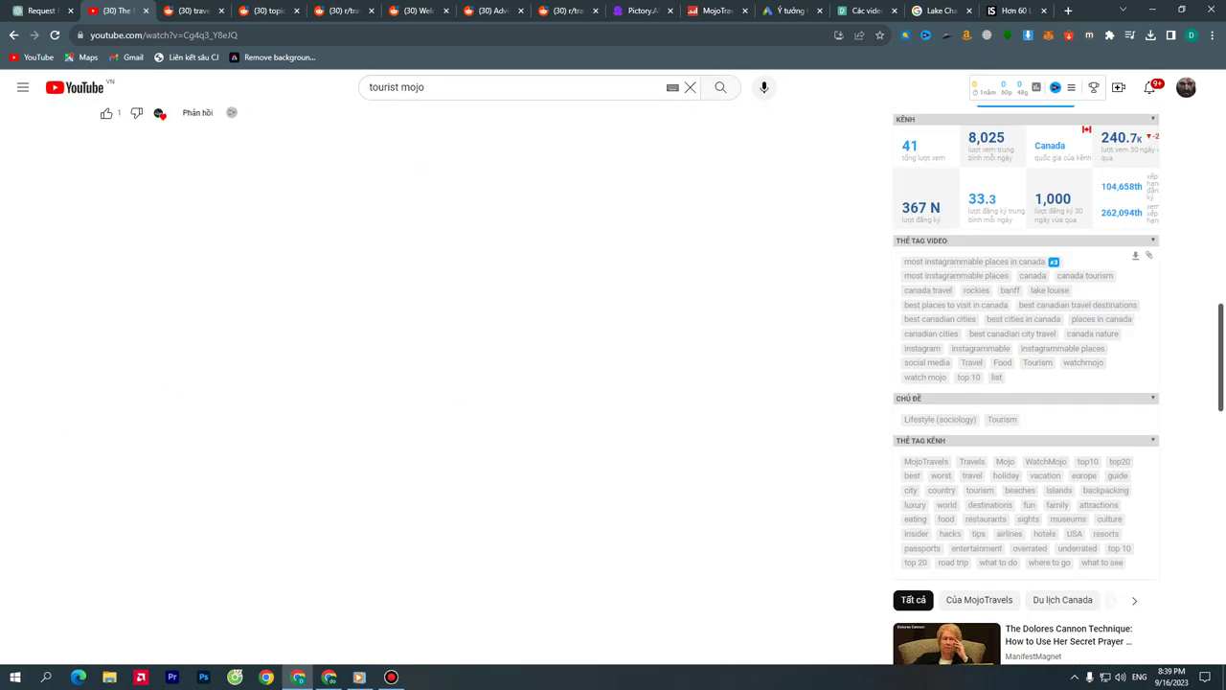
pyautogui.scroll(2, 613, 383)
pyautogui.scroll(-2, 613, 383)
pyautogui.scroll(-1, 661, 383)
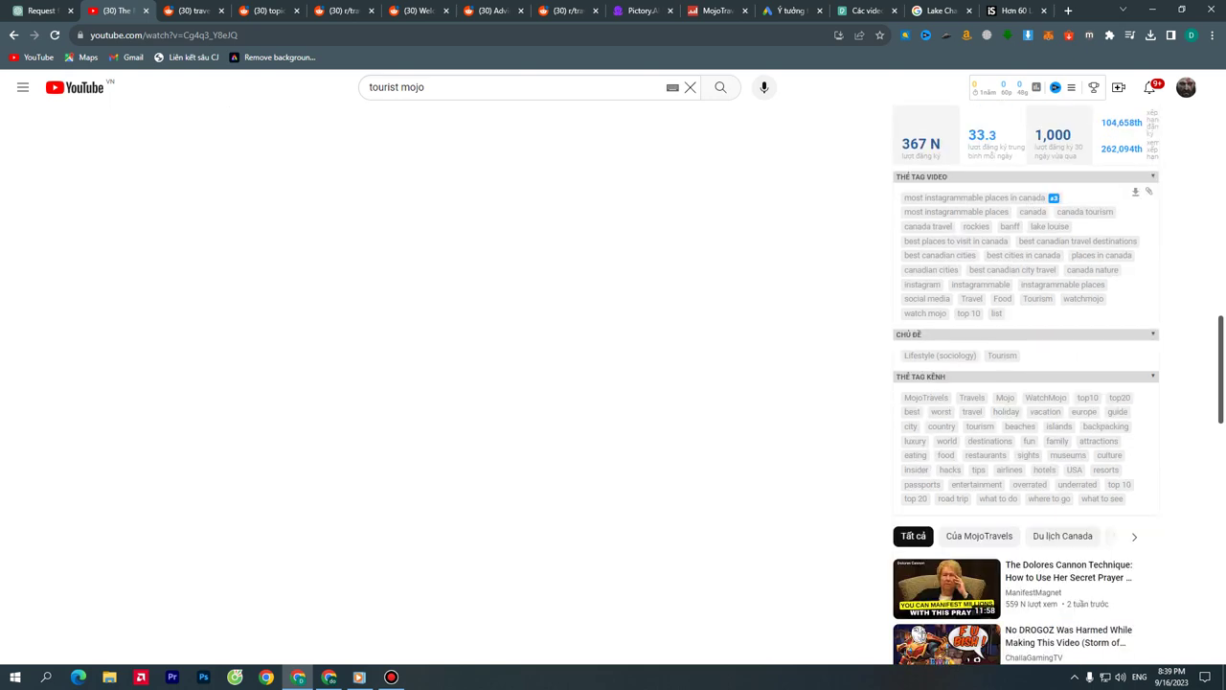
pyautogui.scroll(3, 613, 383)
pyautogui.scroll(-2, 613, 383)
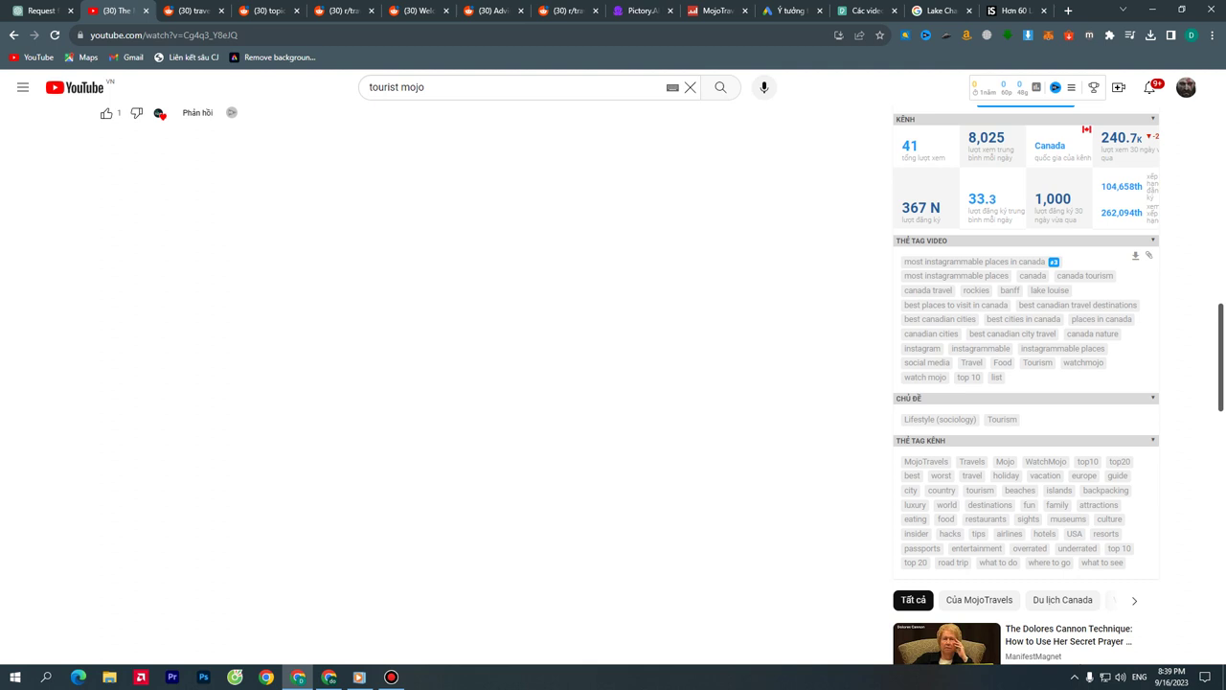
pyautogui.scroll(1, 647, 385)
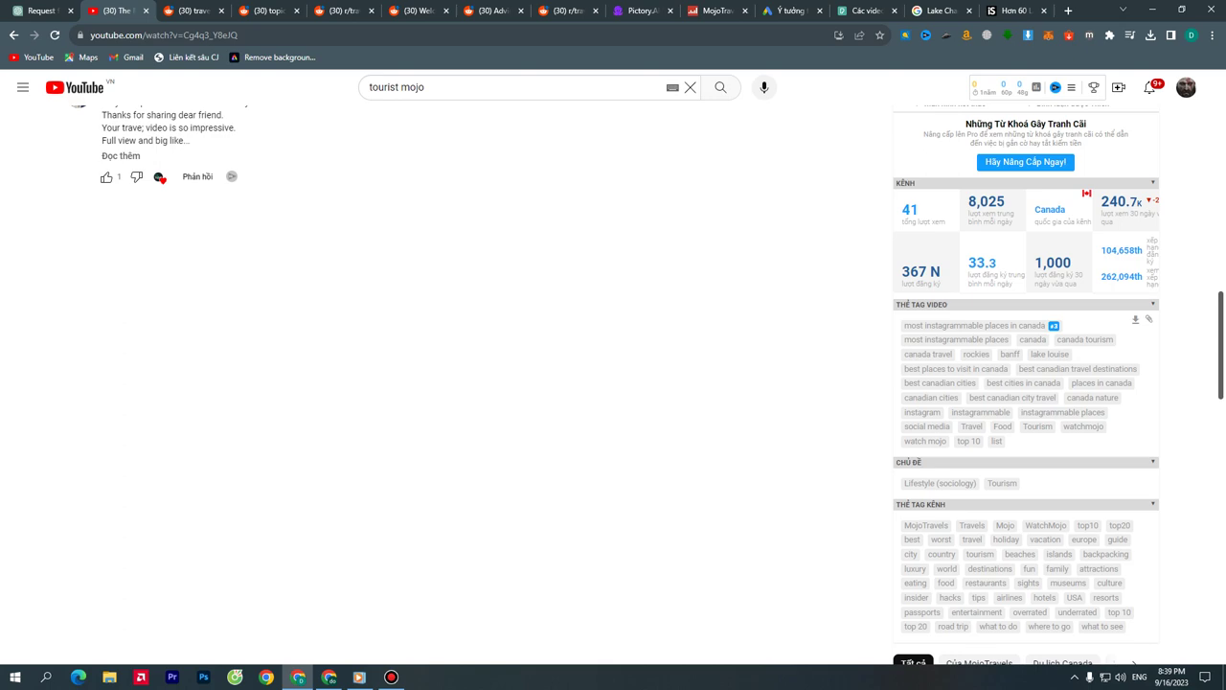
pyautogui.scroll(2, 958, 331)
pyautogui.scroll(-3, 957, 331)
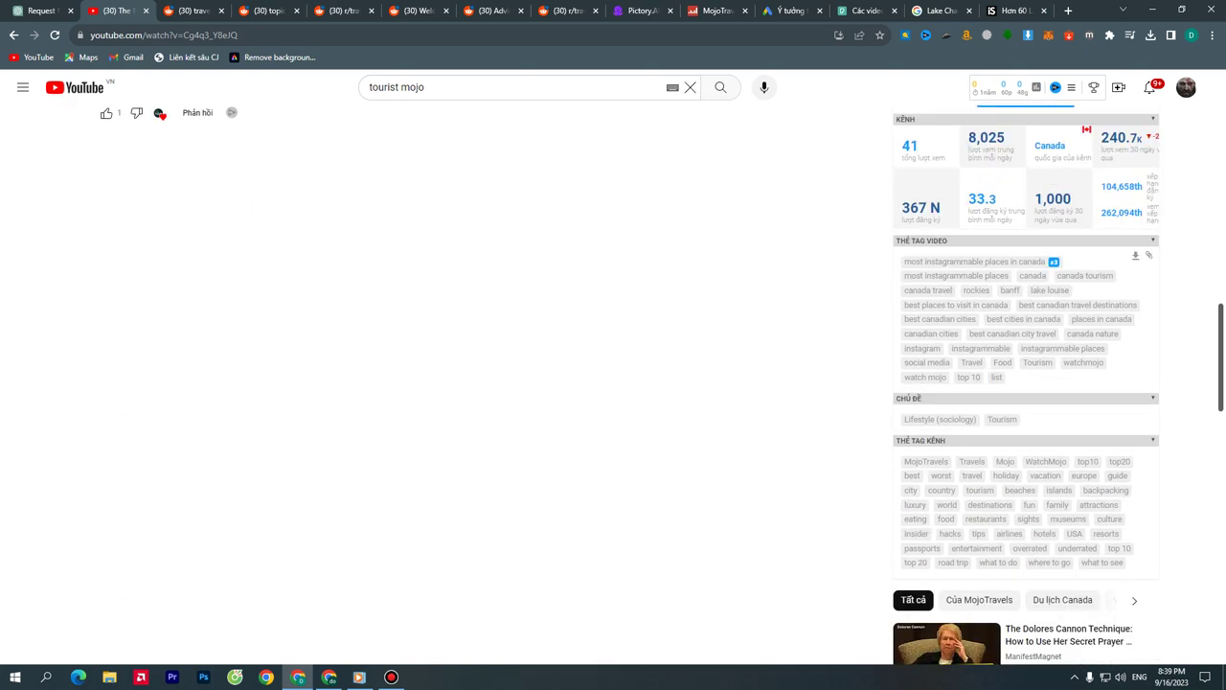